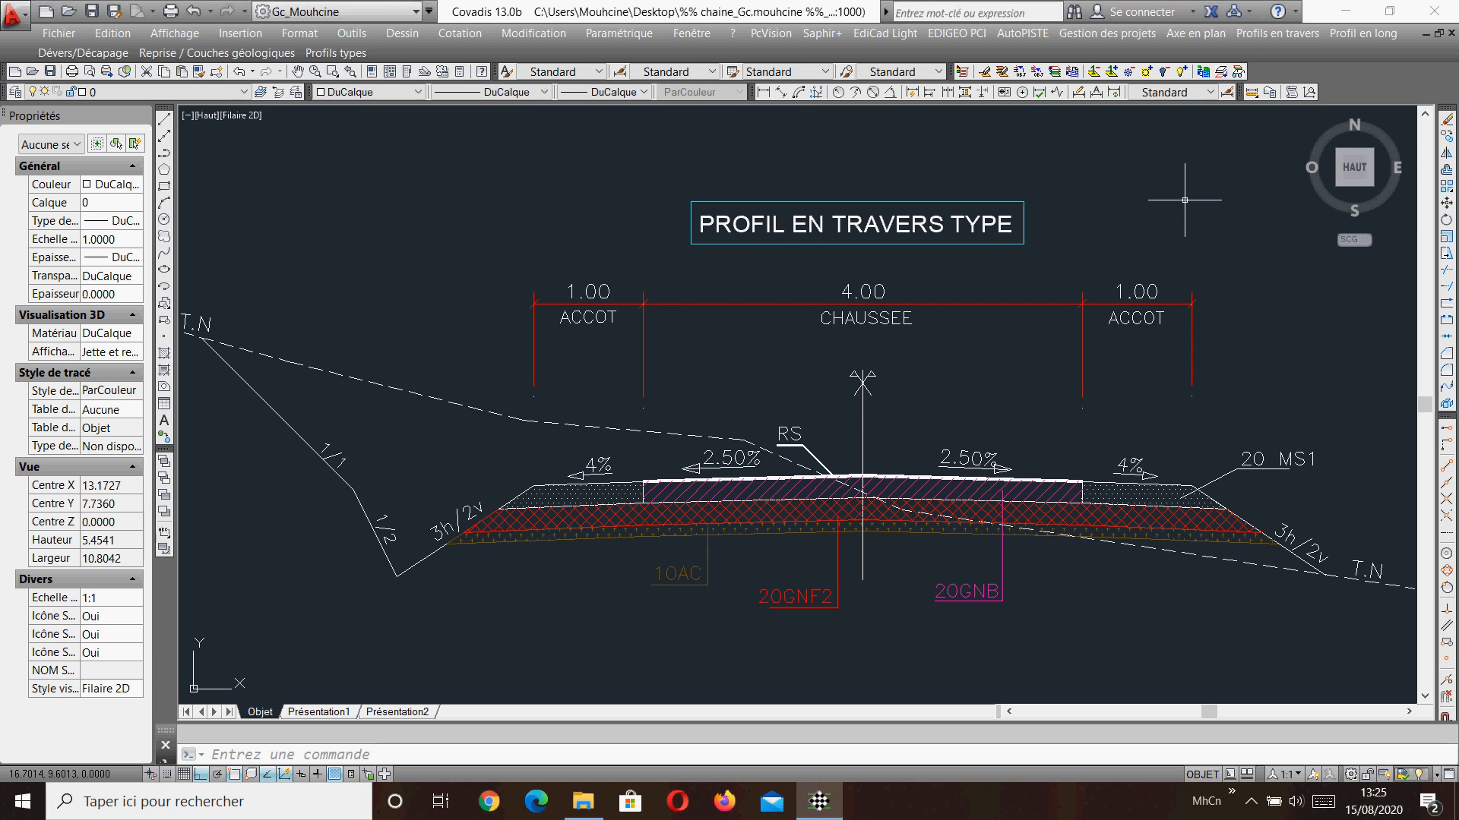
# Draw a construction line at a 2.5% slope in the empty space beside the existing typical cross-section, with Ortho off.
pyautogui.scroll(-2, 725, 350)
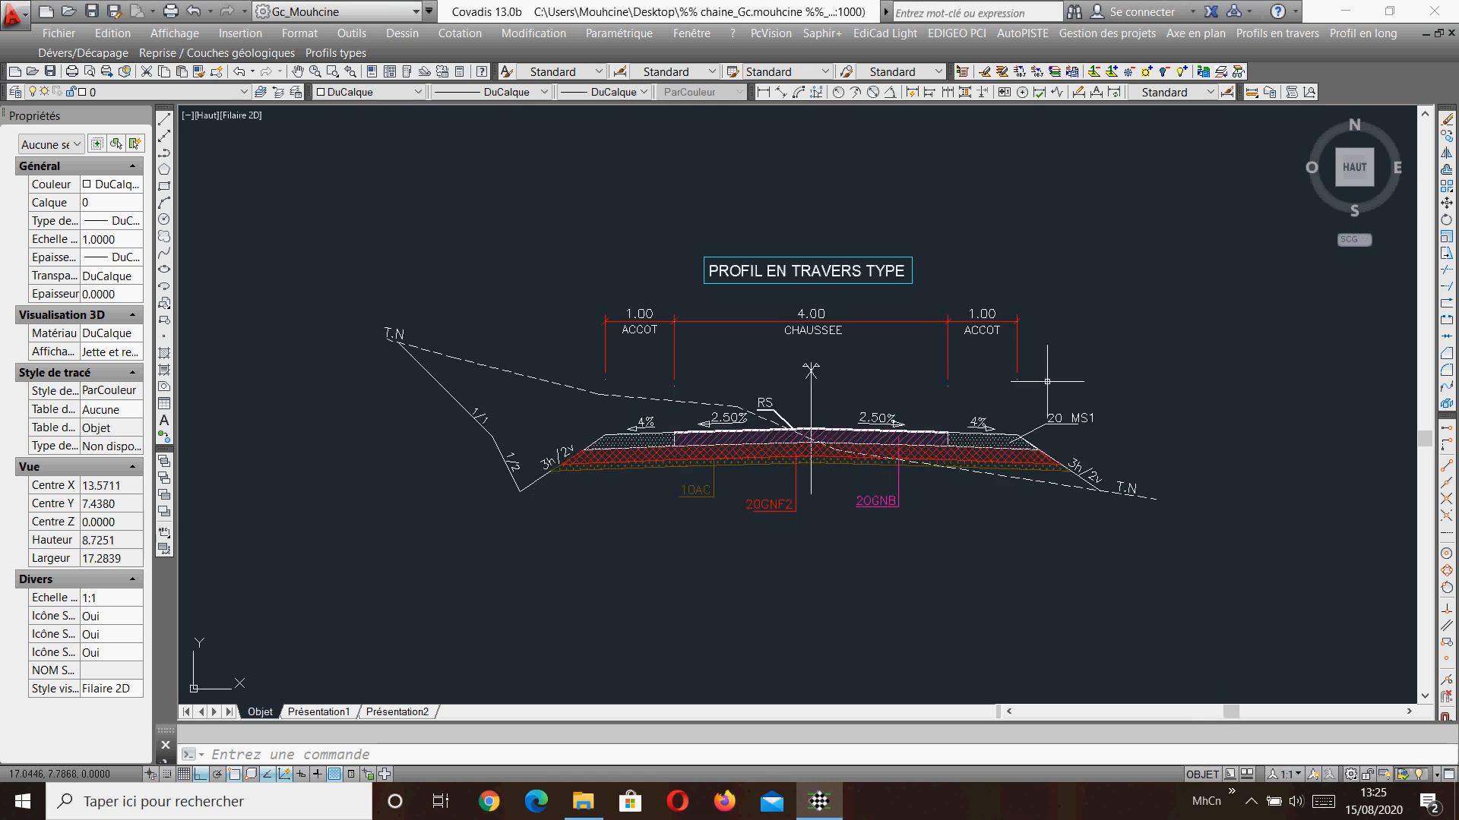
pyautogui.moveTo(1133, 388); pyautogui.dragTo(890, 393, button='middle')
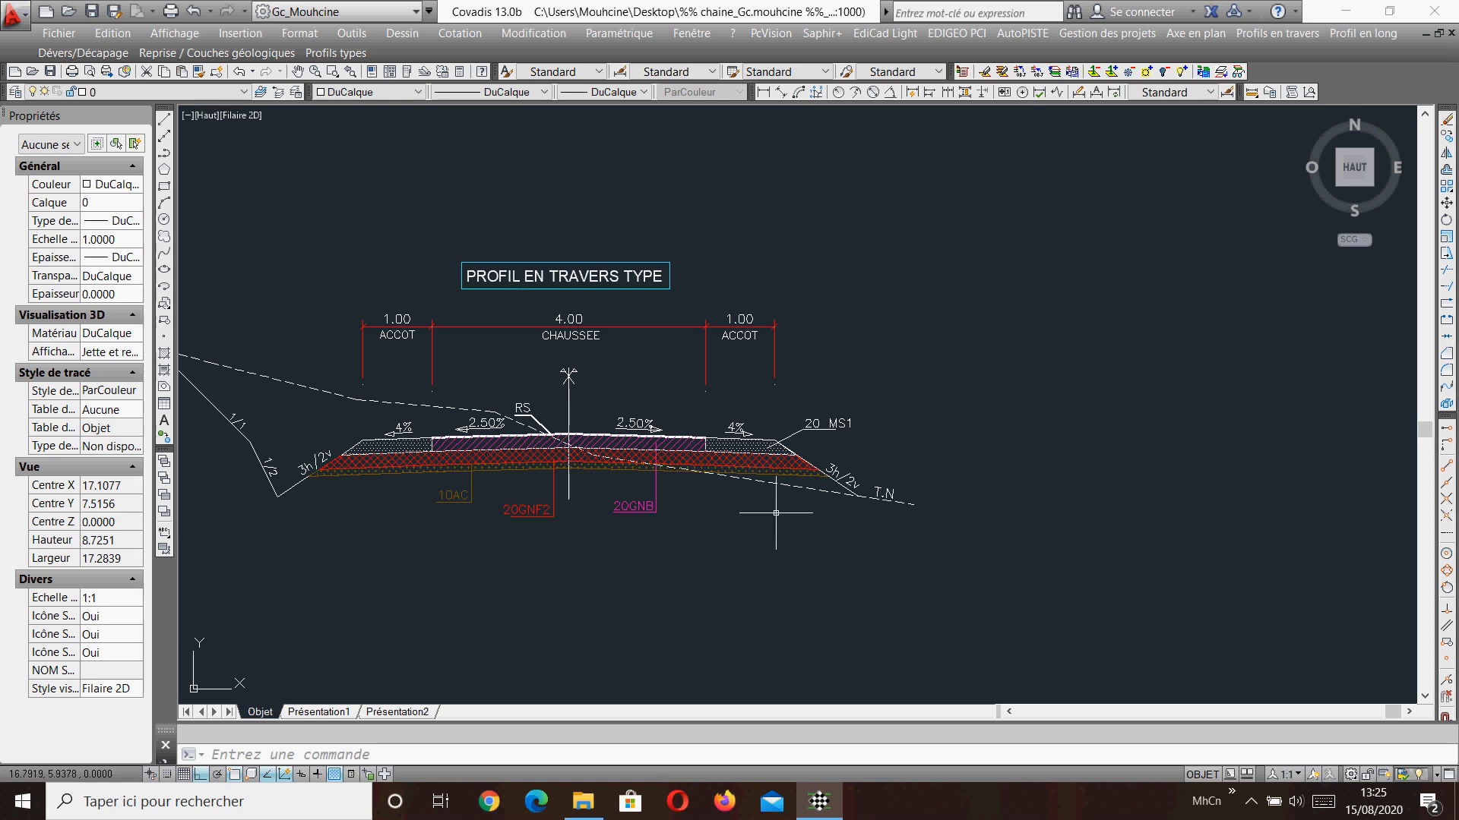
pyautogui.moveTo(573, 499)
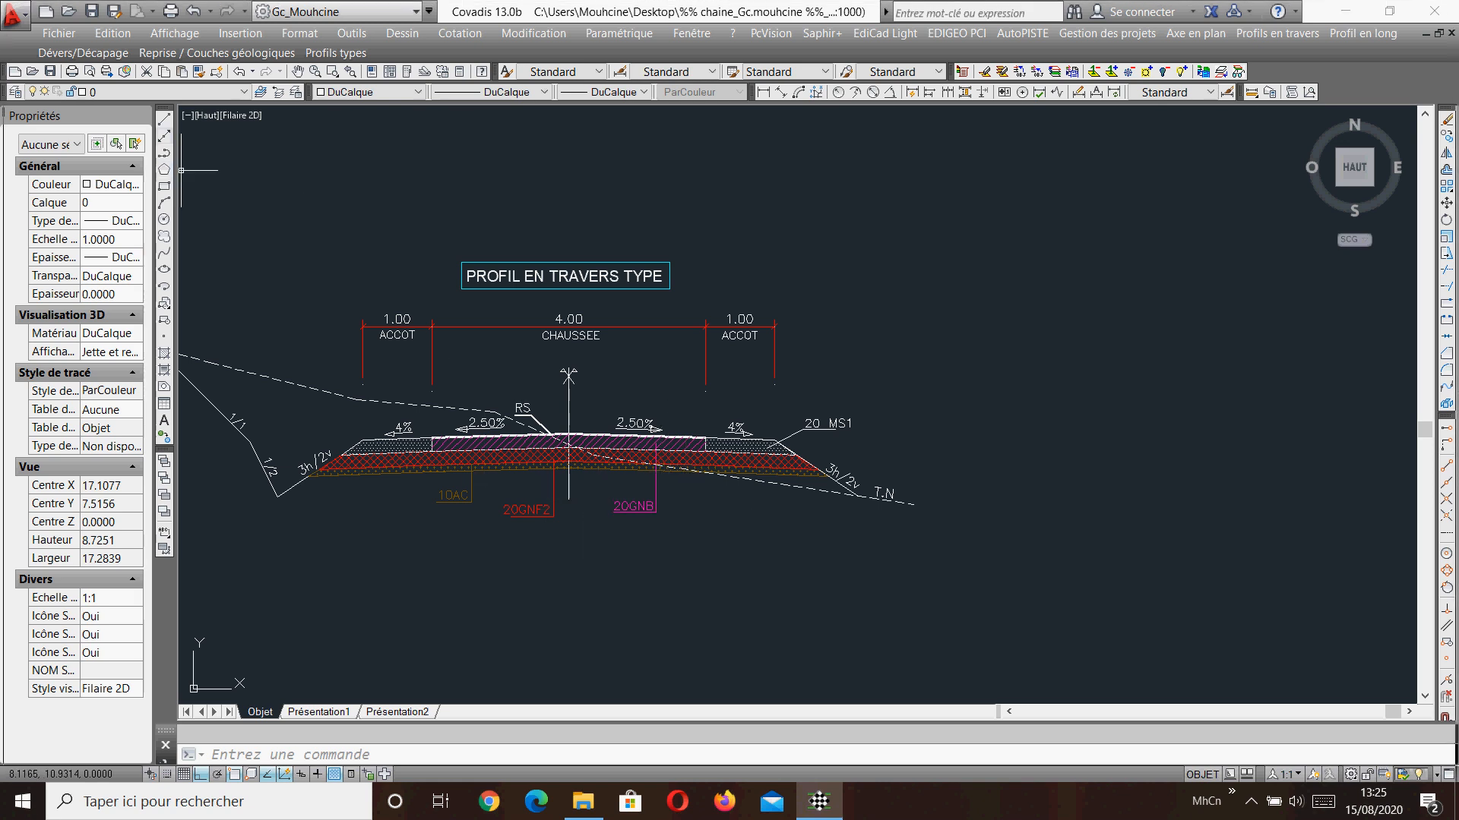
pyautogui.click(164, 135)
pyautogui.moveTo(1022, 352); pyautogui.dragTo(619, 324, button='middle')
pyautogui.moveTo(228, 380); pyautogui.dragTo(683, 372, button='middle')
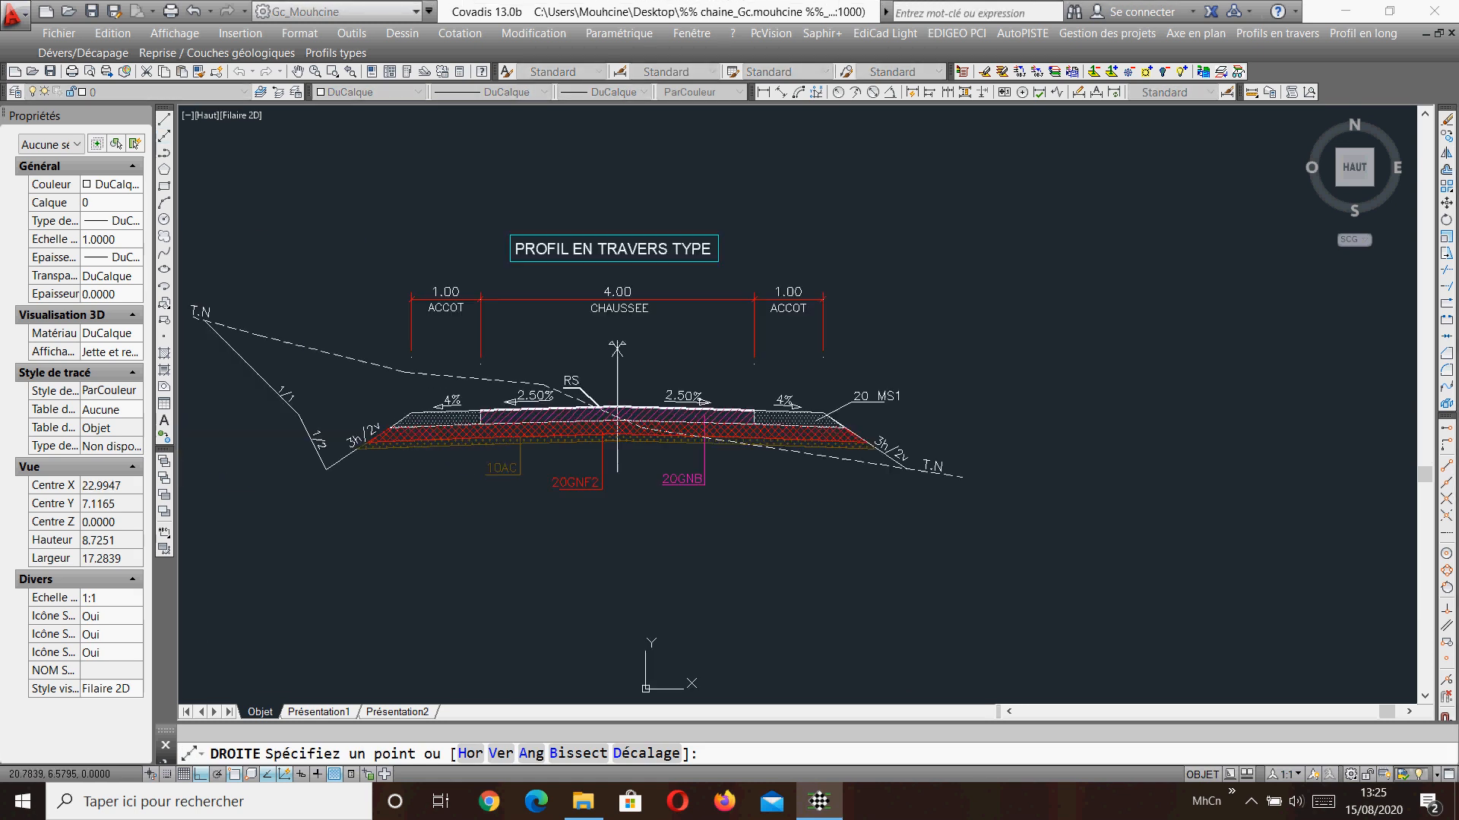
pyautogui.scroll(4, 520, 369)
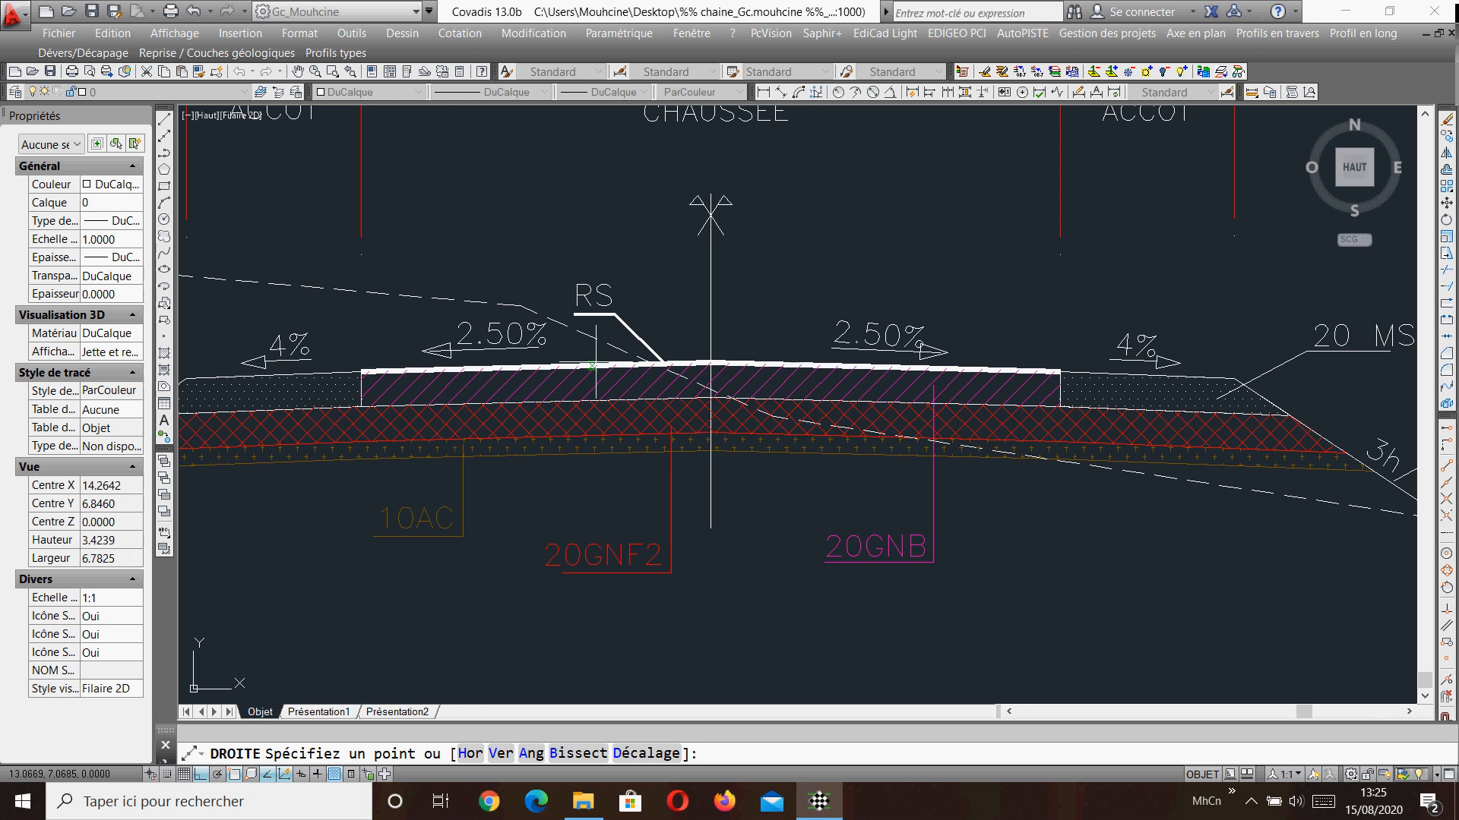
pyautogui.scroll(-6, 471, 392)
pyautogui.moveTo(983, 396); pyautogui.dragTo(695, 420, button='middle')
pyautogui.click(709, 475)
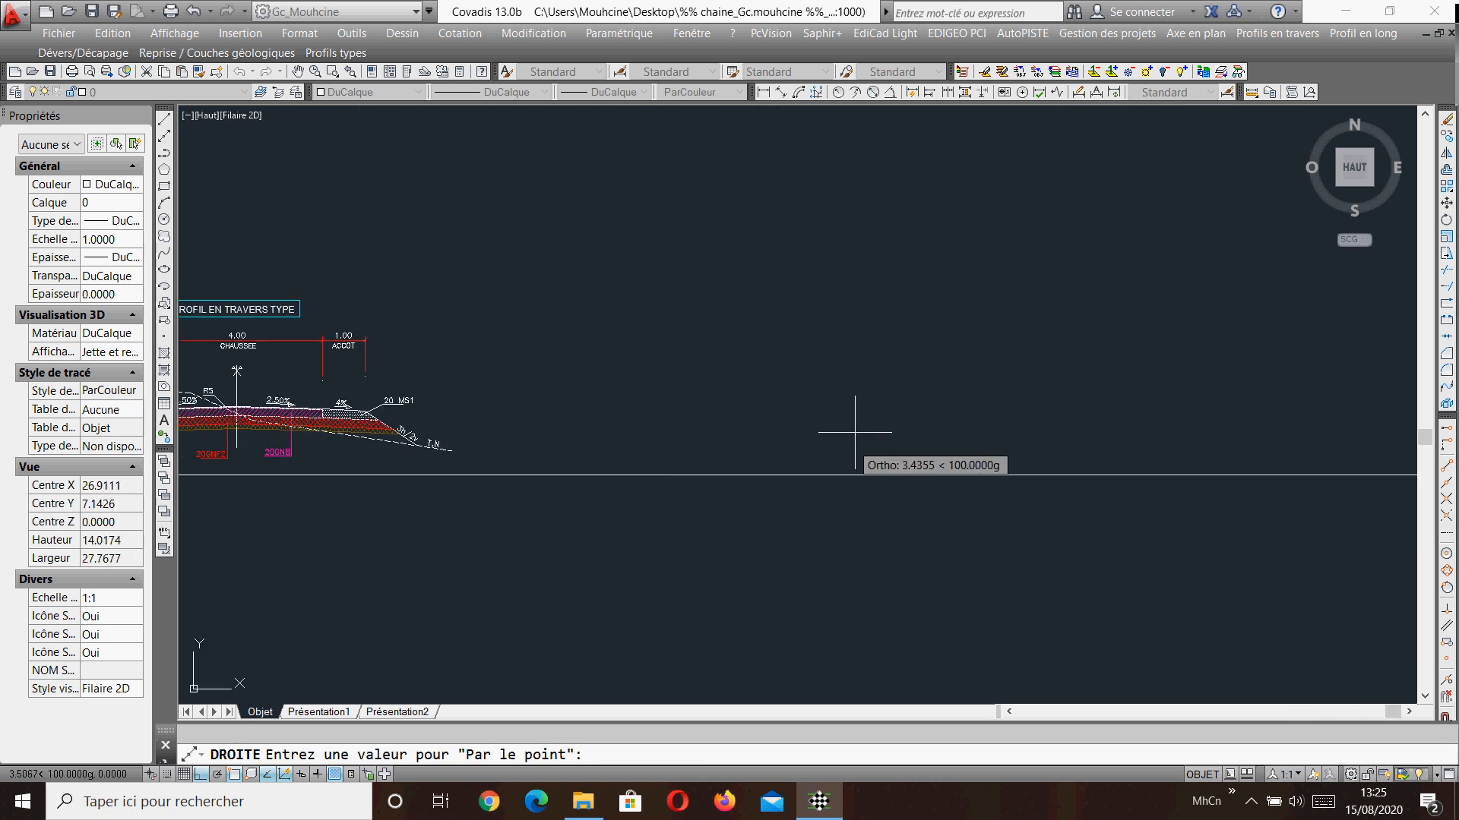
pyautogui.press('F9')
pyautogui.press('F9')
pyautogui.press('F8')
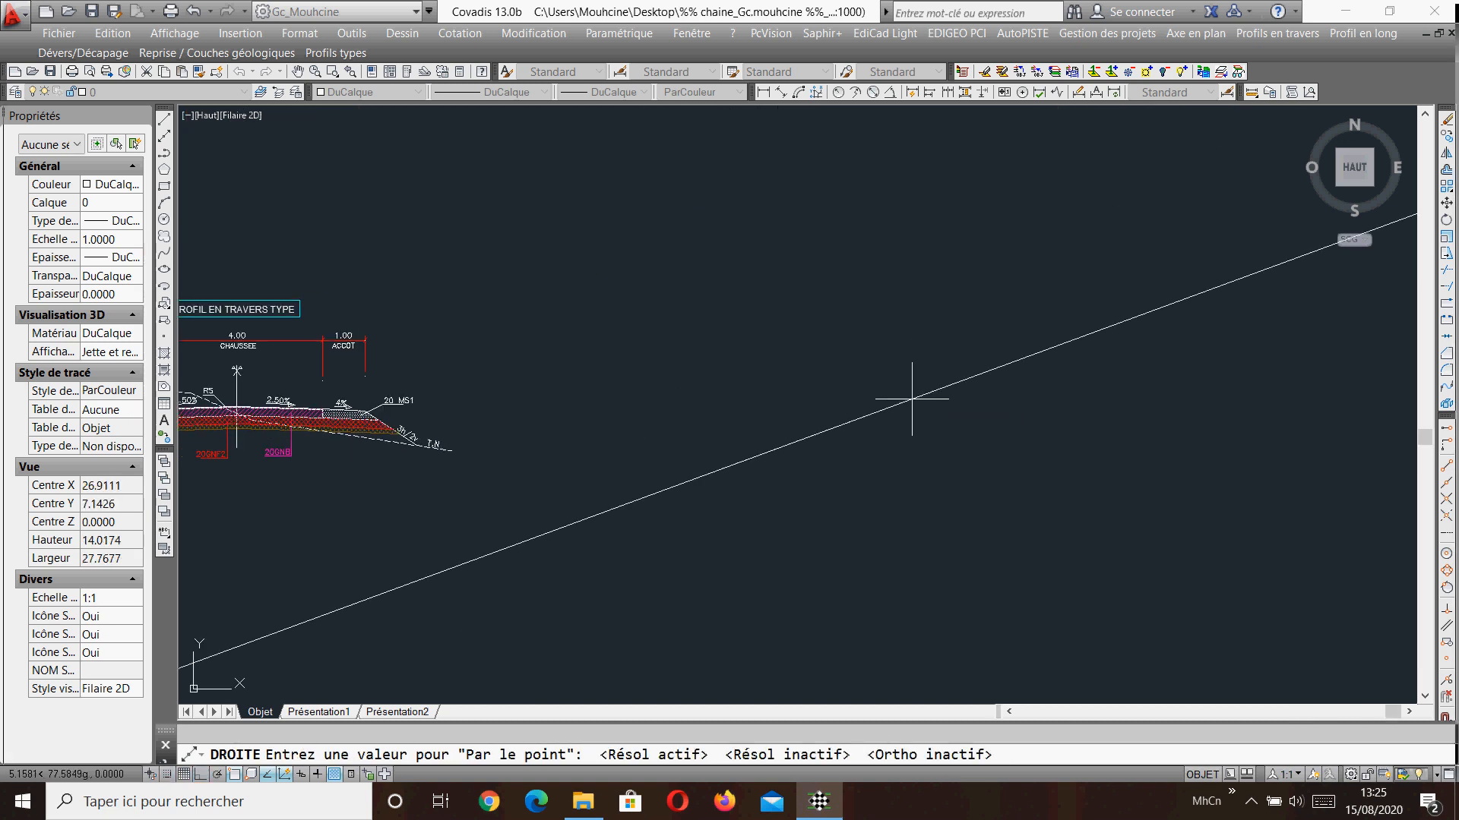
pyautogui.write('@100')
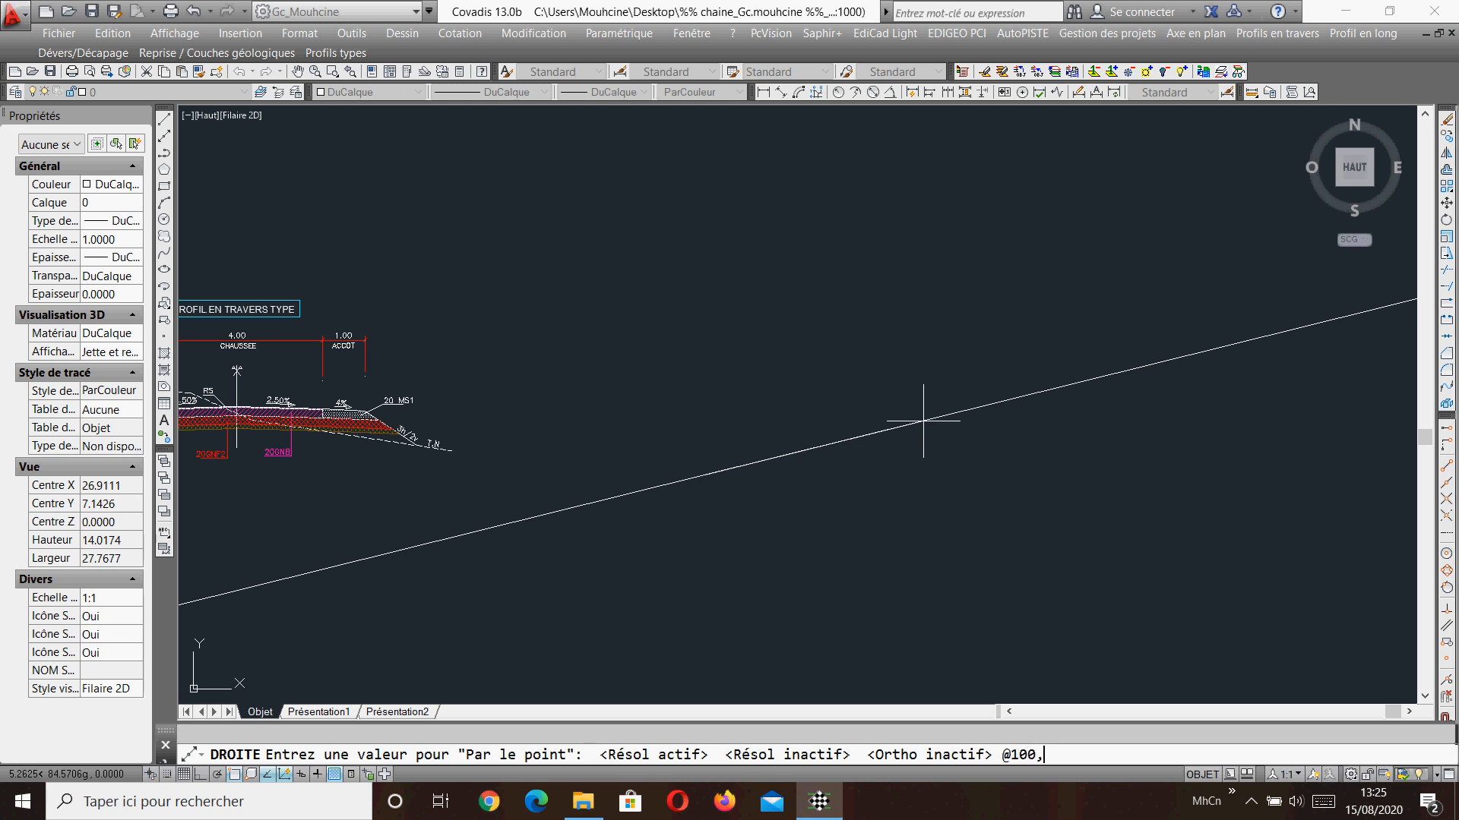
pyautogui.write(',2.')
pyautogui.press('Return')
pyautogui.press('Return')
# Turn Ortho on and draw a vertical construction line crossing the sloped line as the road axis.
pyautogui.press('Return')
pyautogui.click(966, 336)
pyautogui.press('F8')
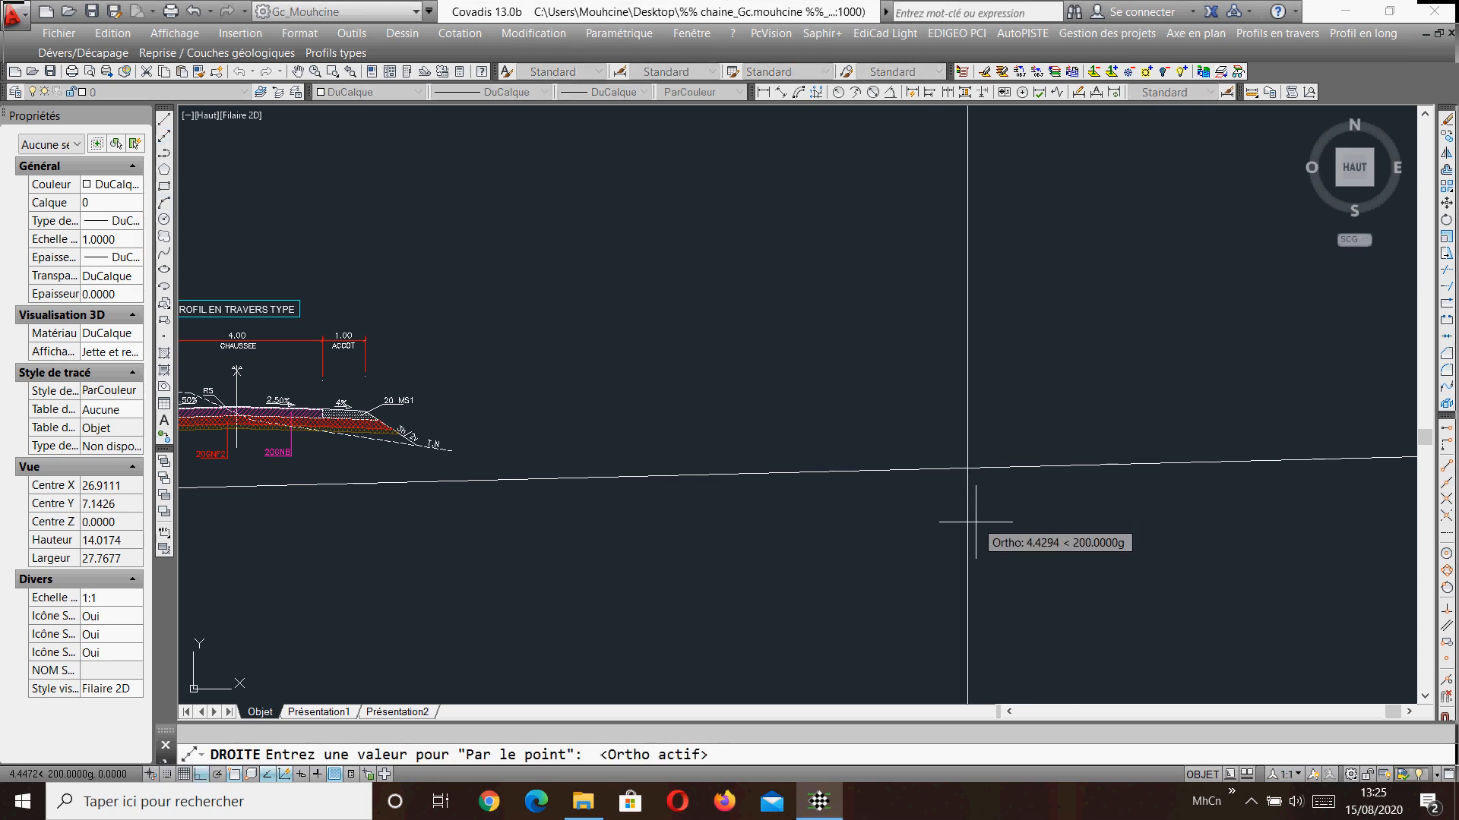
pyautogui.press('Escape')
pyautogui.press('Return')
pyautogui.click(937, 316)
pyautogui.click(946, 542)
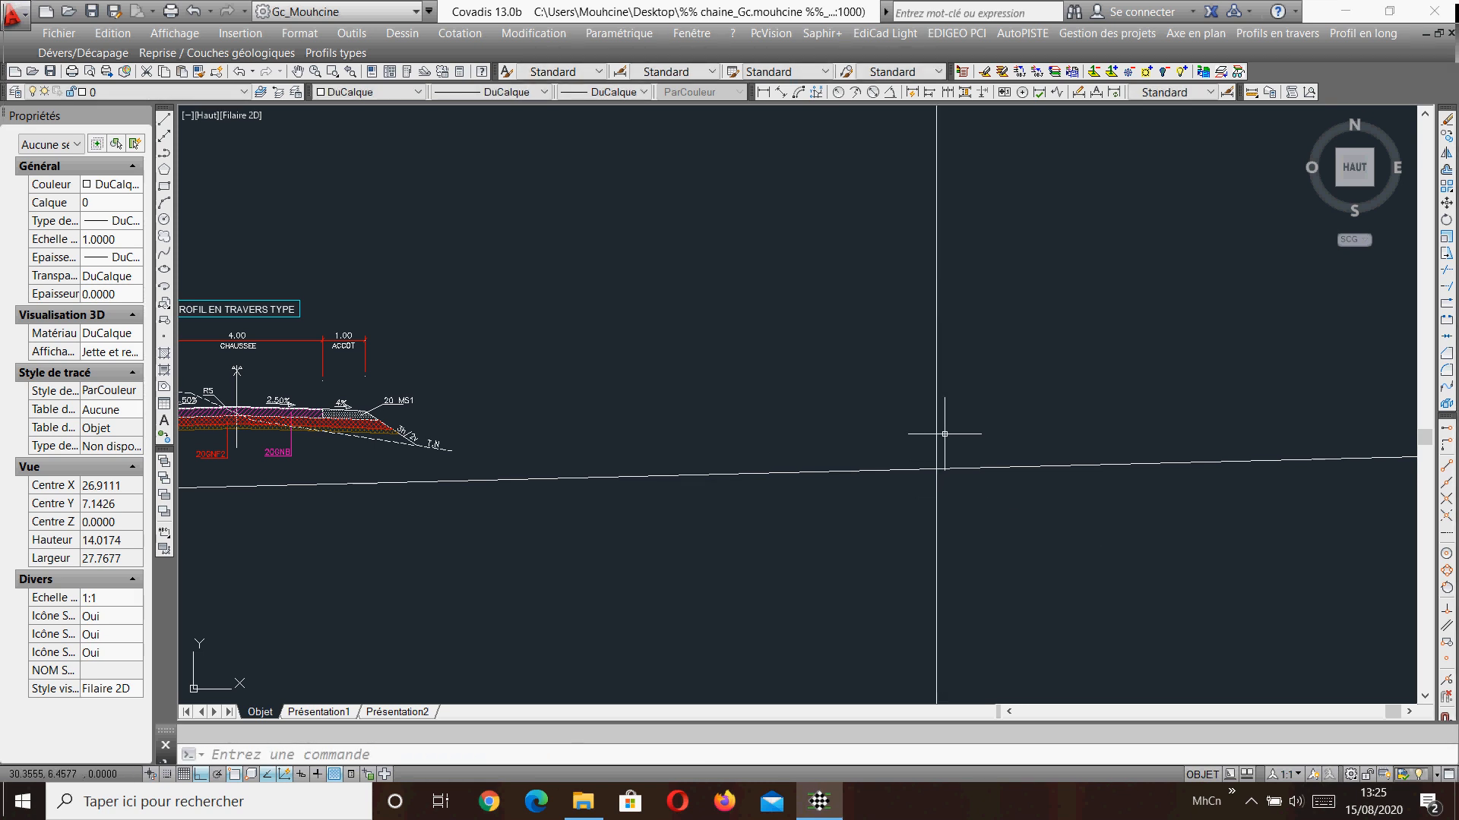
pyautogui.click(963, 381)
pyautogui.click(916, 406)
pyautogui.press('Escape')
# Offset the vertical axis line 2 units to its left.
pyautogui.click(1446, 169)
pyautogui.scroll(2, 953, 414)
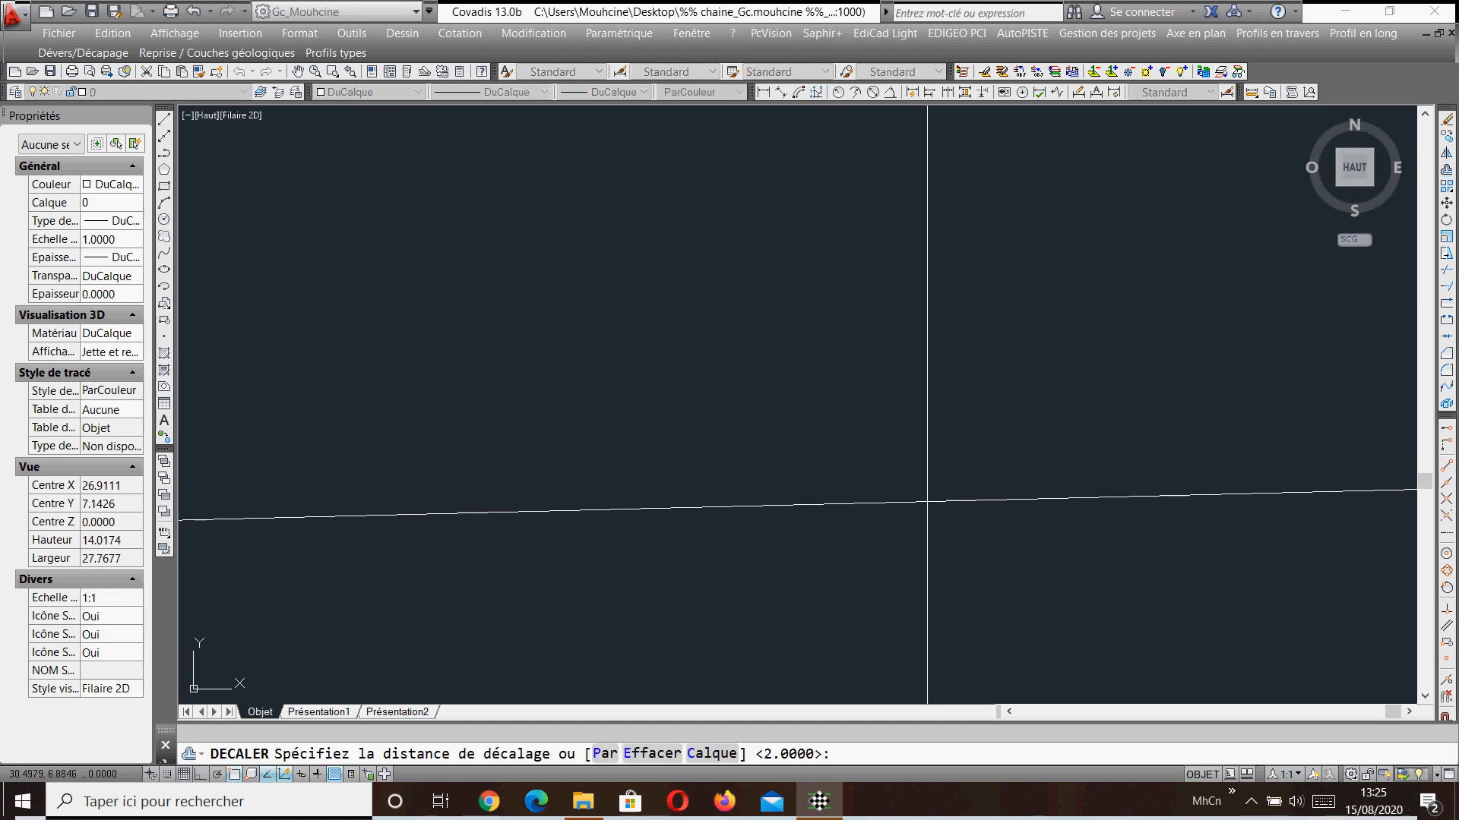
pyautogui.write('2')
pyautogui.press('Return')
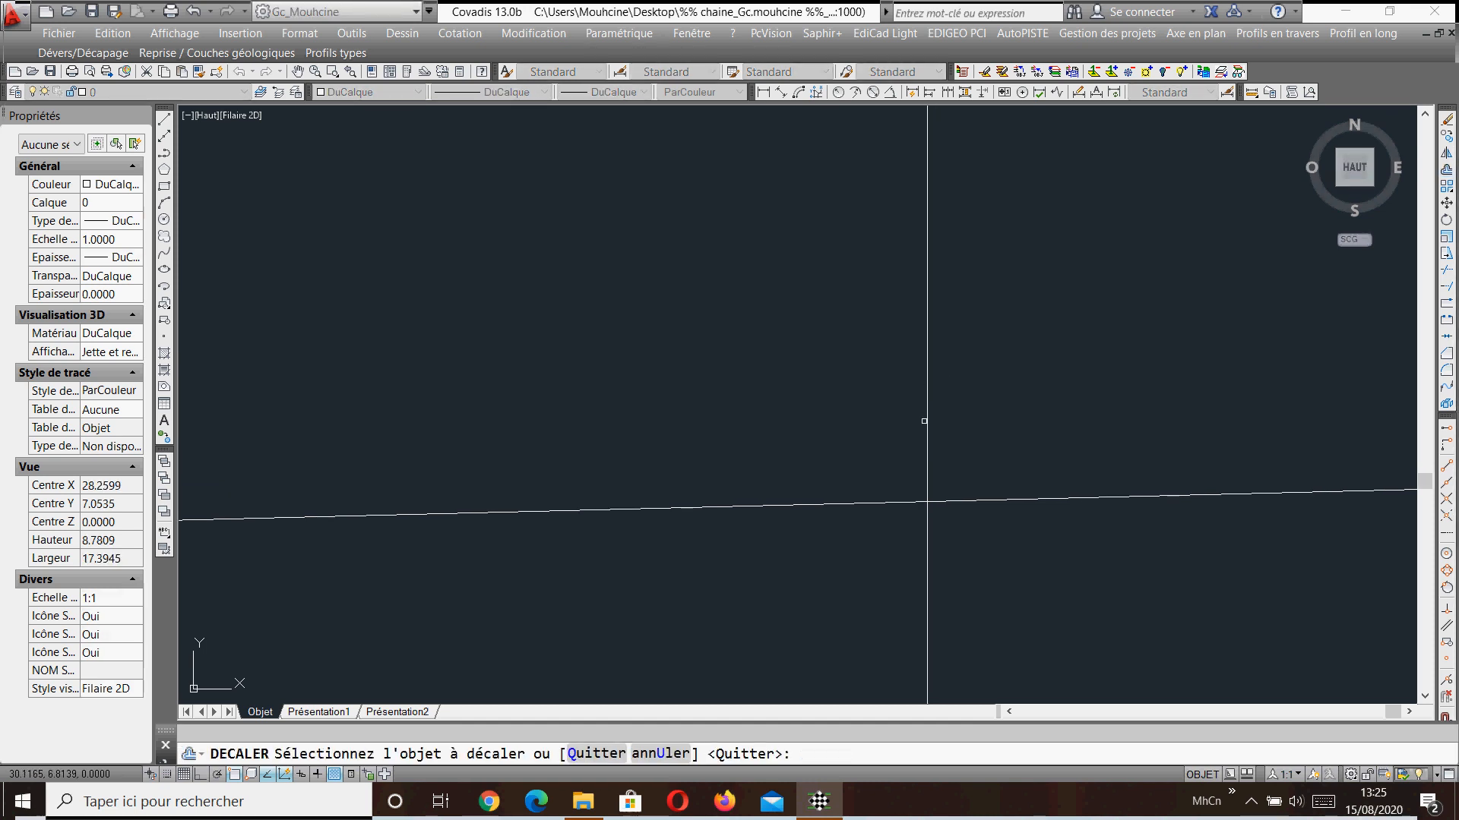
pyautogui.click(927, 417)
pyautogui.click(809, 444)
pyautogui.rightClick(790, 446)
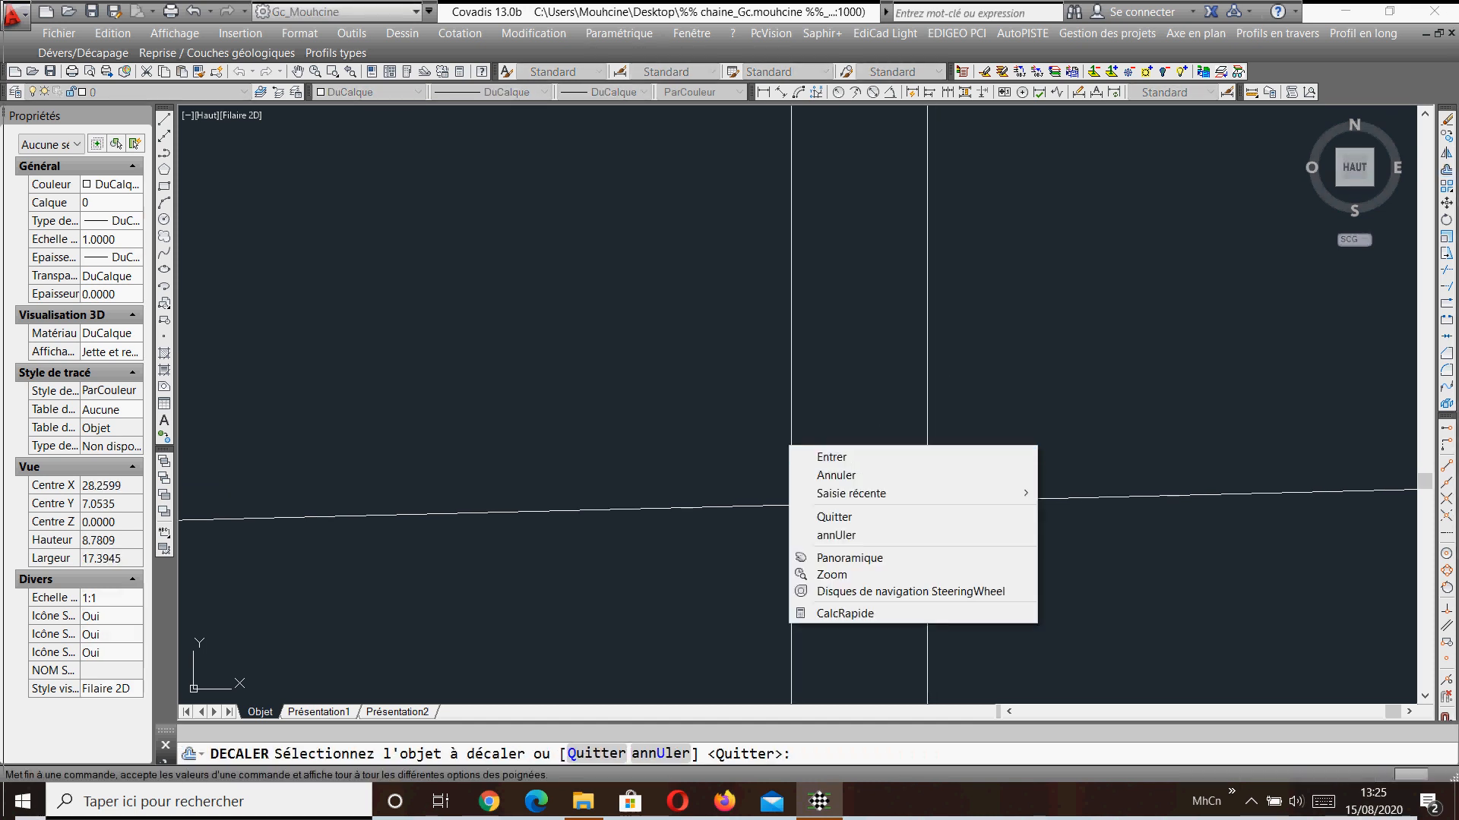
pyautogui.click(851, 456)
pyautogui.click(926, 450)
pyautogui.rightClick(994, 442)
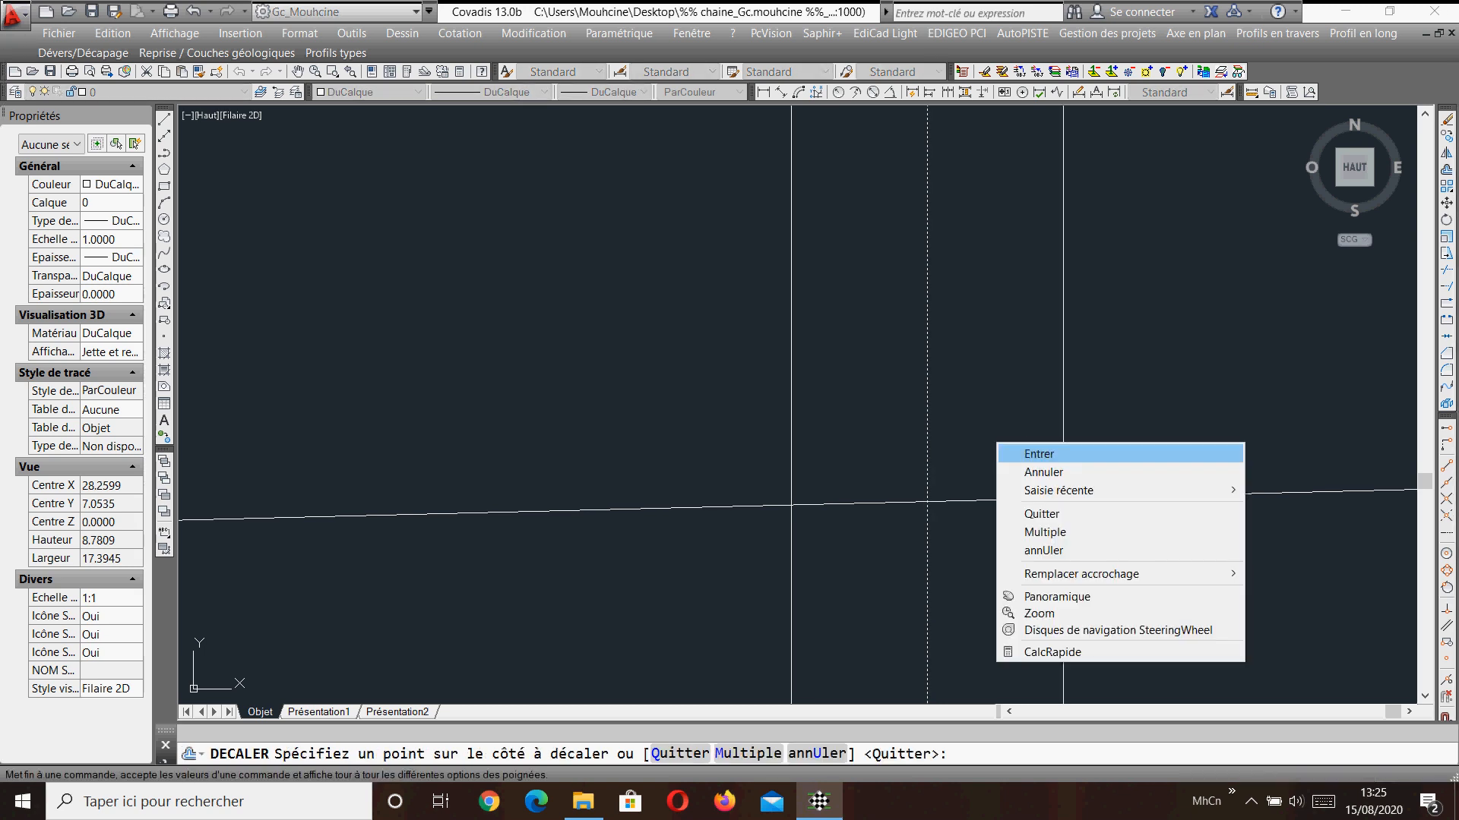
pyautogui.click(1022, 452)
# Offset the vertical axis line 2 units to its right.
pyautogui.press('Return')
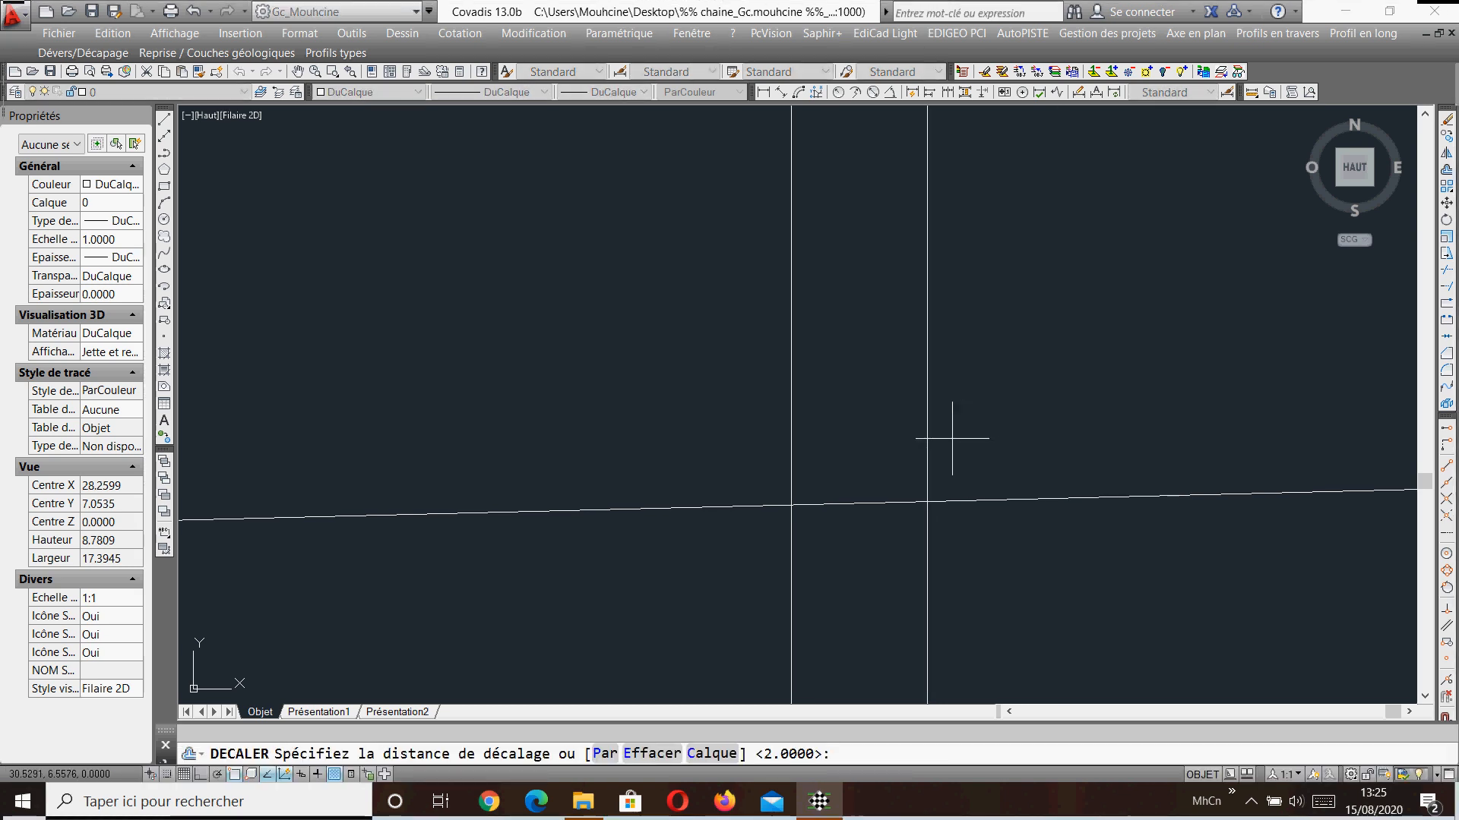
pyautogui.press('Return')
pyautogui.click(927, 439)
pyautogui.click(1035, 443)
pyautogui.rightClick(1036, 446)
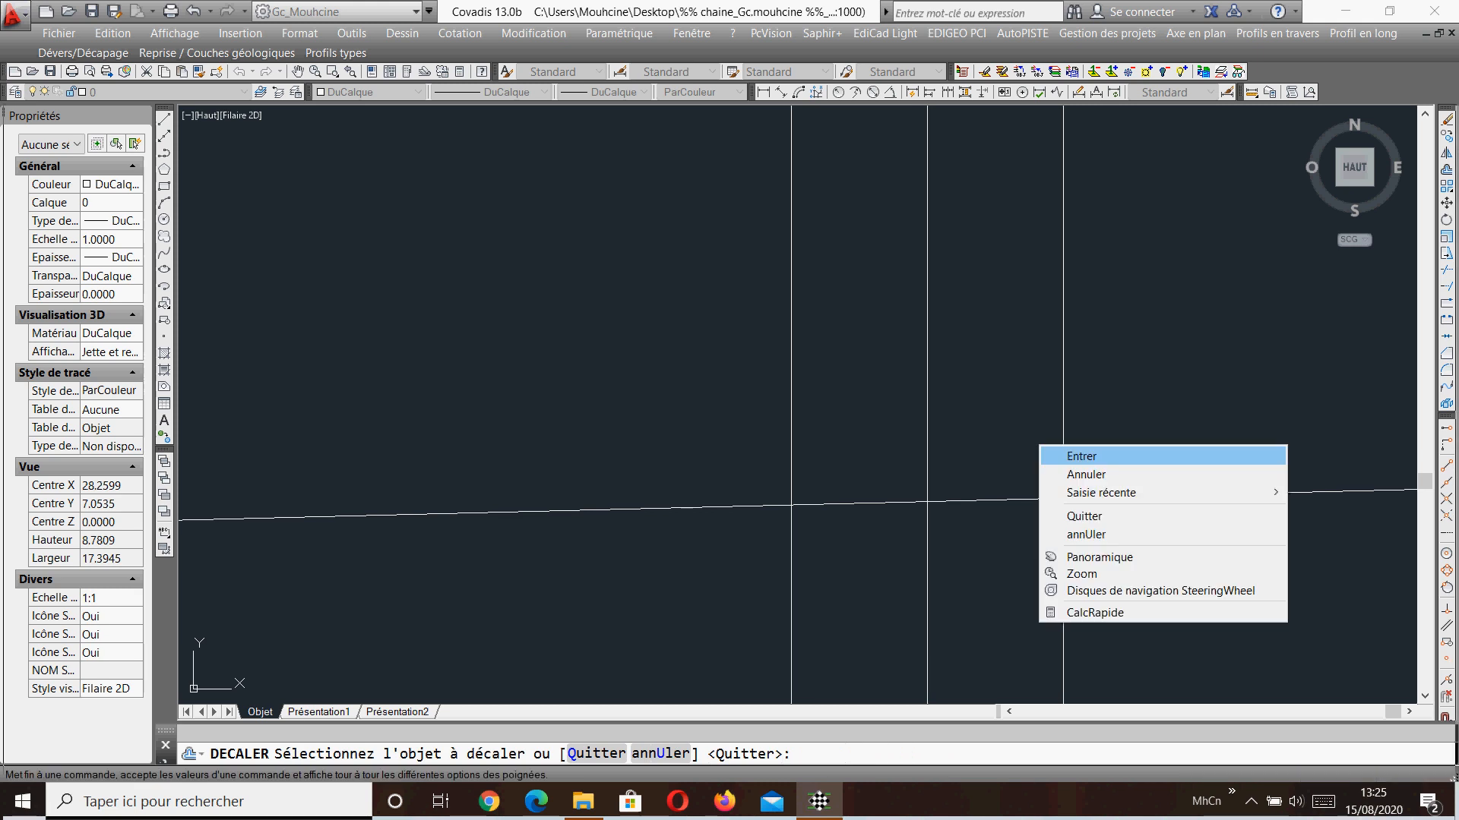
pyautogui.click(1048, 456)
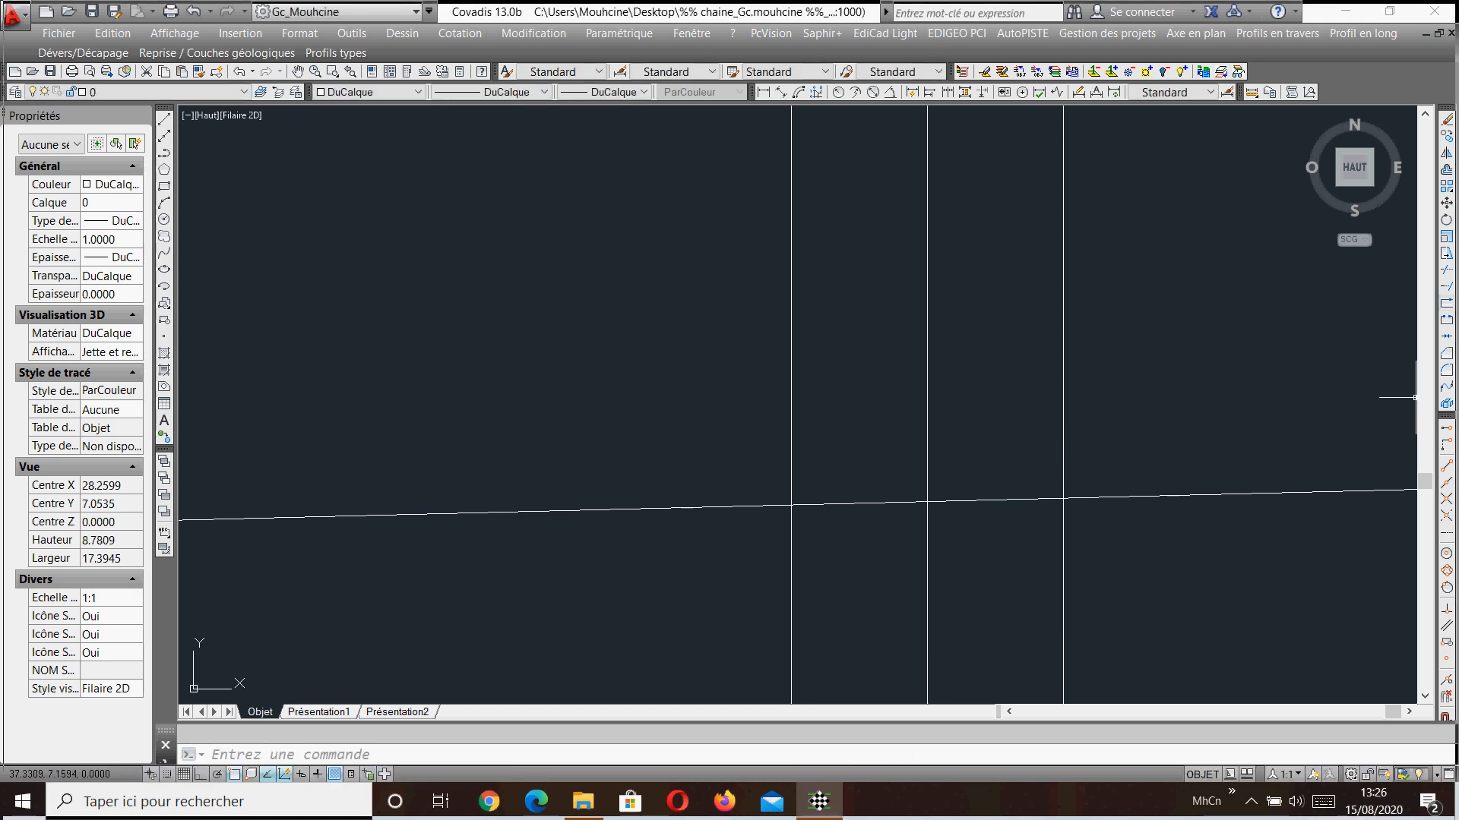
# Trim the sloped line so only the segment between the left offset line and the axis is kept.
pyautogui.click(1446, 270)
pyautogui.click(927, 467)
pyautogui.click(869, 436)
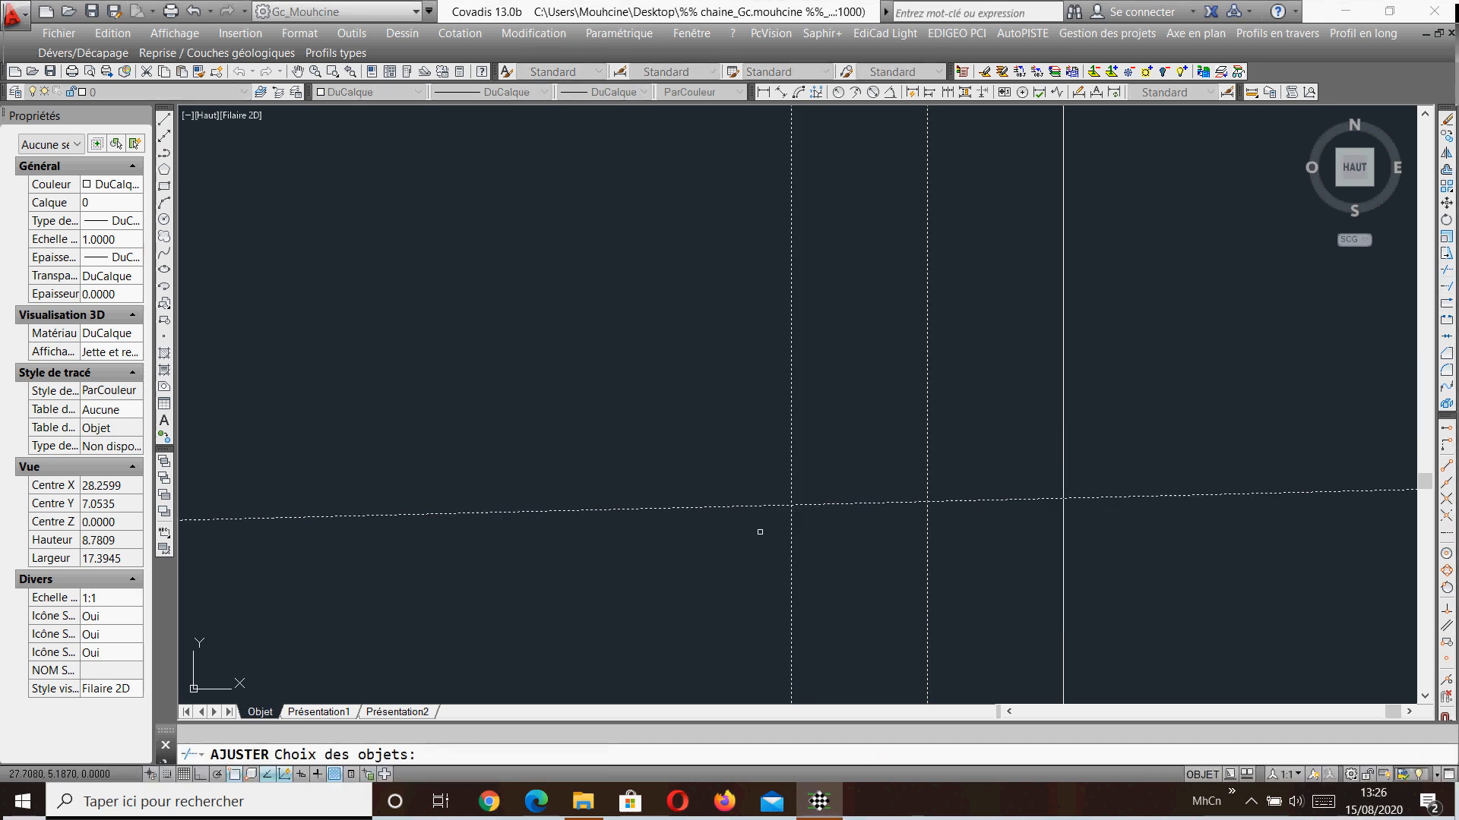
pyautogui.click(749, 511)
pyautogui.rightClick(748, 511)
pyautogui.click(747, 507)
pyautogui.click(976, 500)
pyautogui.rightClick(1124, 511)
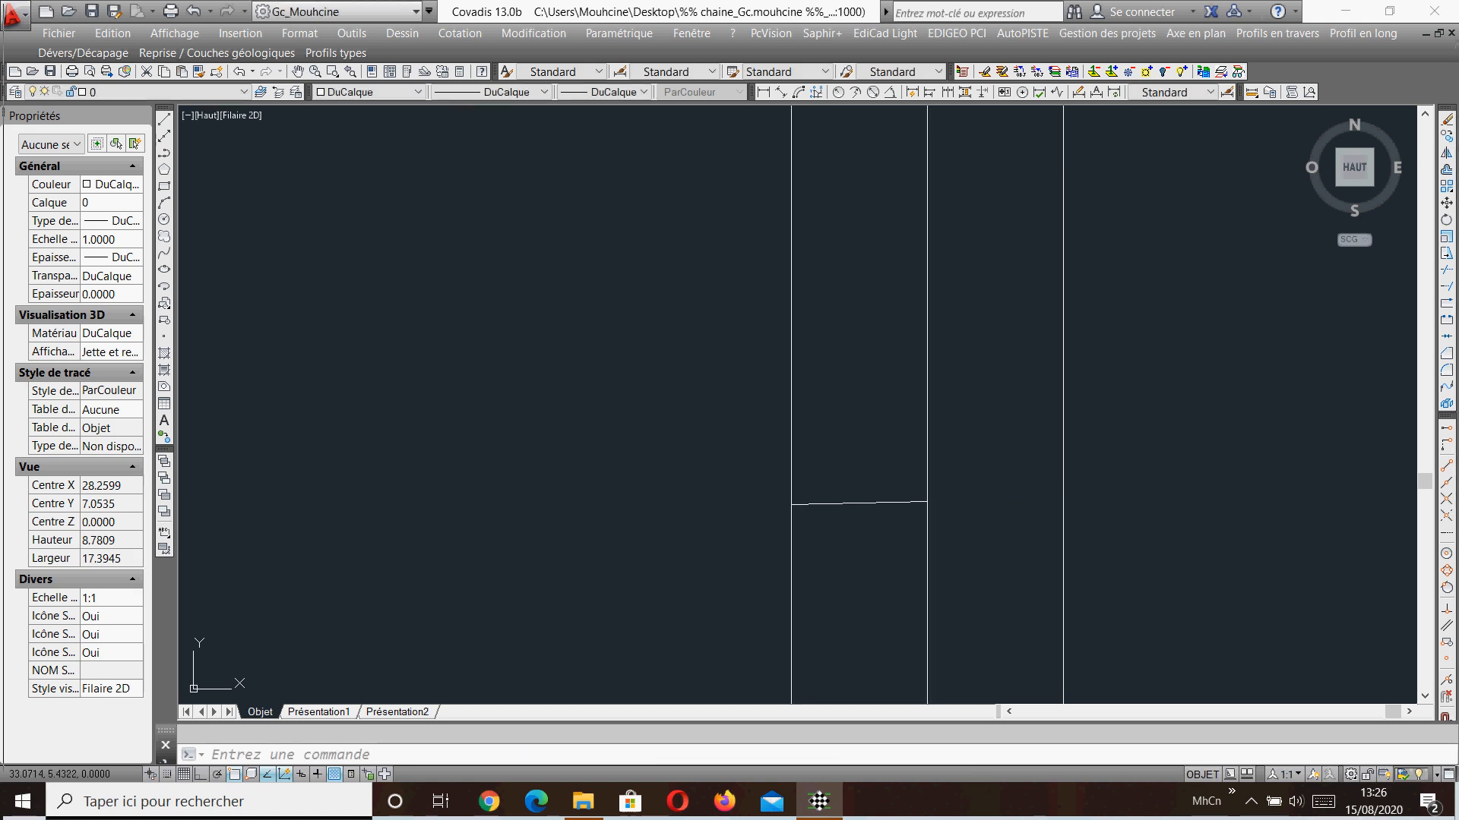
# Mirror the sloped segment about the vertical axis line, keeping the original.
pyautogui.scroll(6, 977, 495)
pyautogui.scroll(-6, 805, 479)
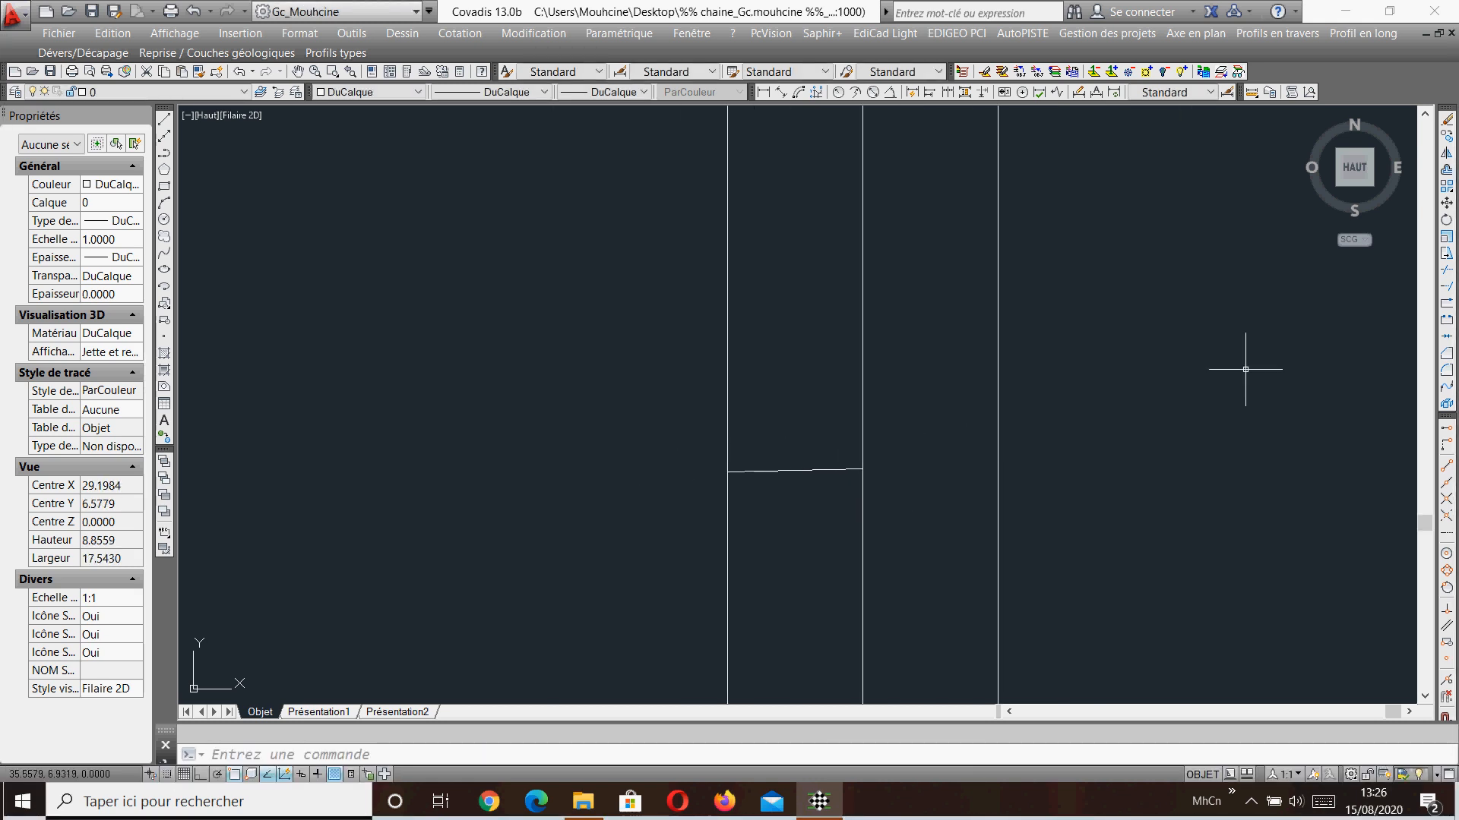
pyautogui.click(1446, 153)
pyautogui.click(836, 454)
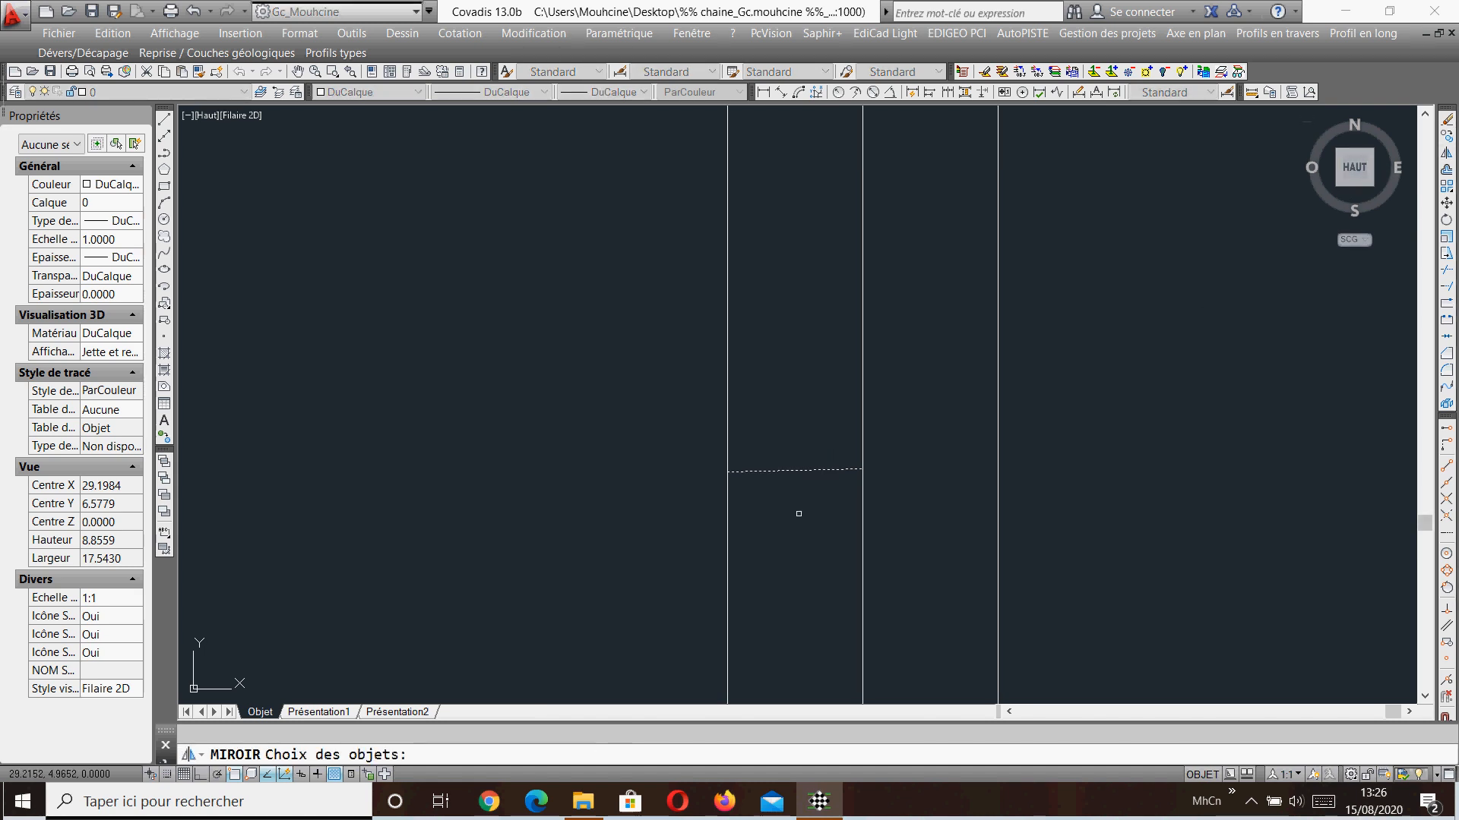
pyautogui.click(808, 498)
pyautogui.rightClick(810, 493)
pyautogui.click(862, 413)
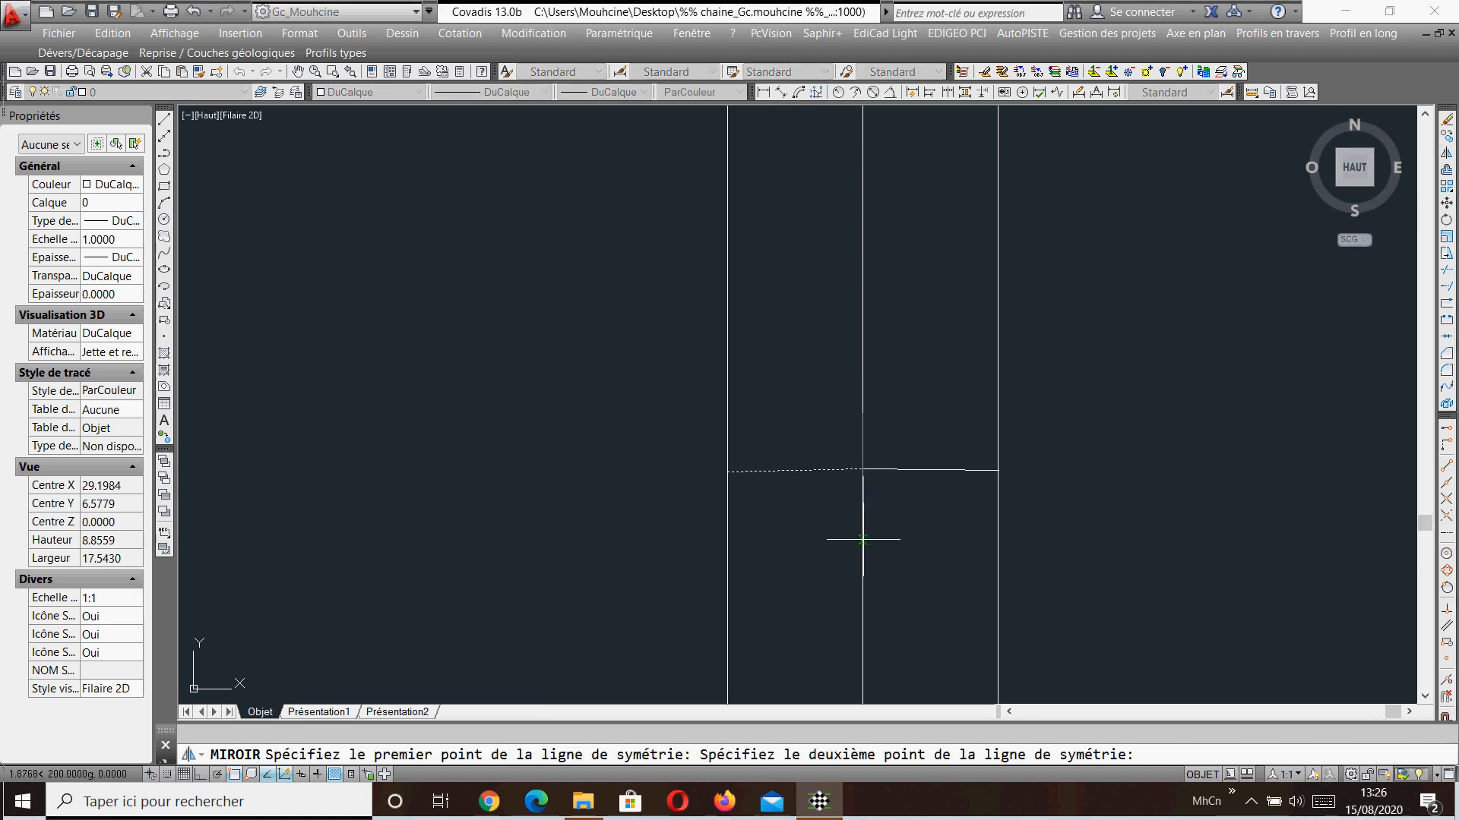
pyautogui.click(863, 535)
pyautogui.rightClick(864, 544)
pyautogui.click(898, 552)
# Convert the left sloped segment to a polyline with PEDIT and join it with the mirrored segment.
pyautogui.scroll(8, 885, 447)
pyautogui.scroll(-4, 941, 408)
pyautogui.click(808, 454)
pyautogui.click(743, 503)
pyautogui.click(745, 502)
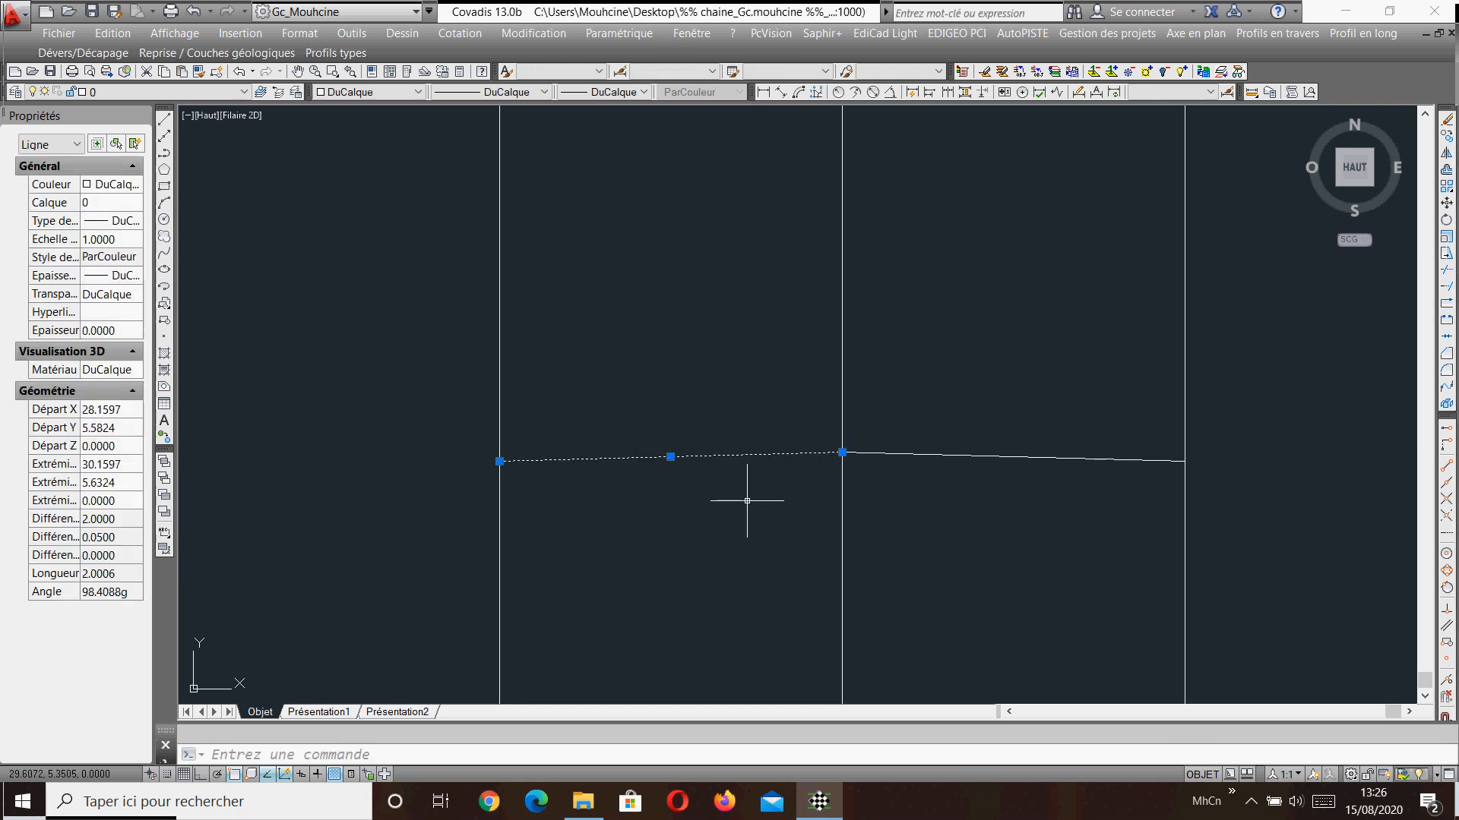
pyautogui.write('pe')
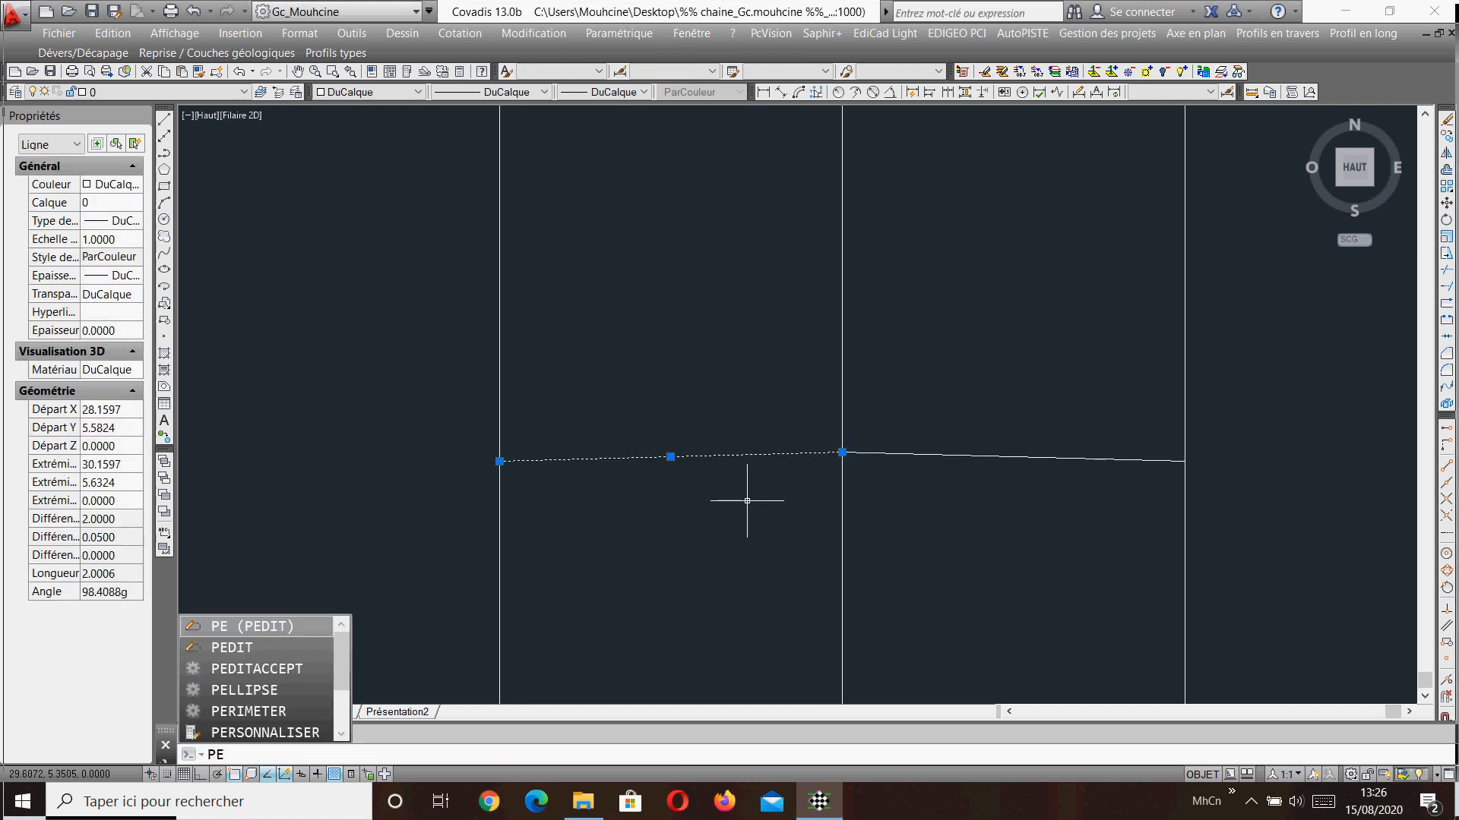
pyautogui.press('Return')
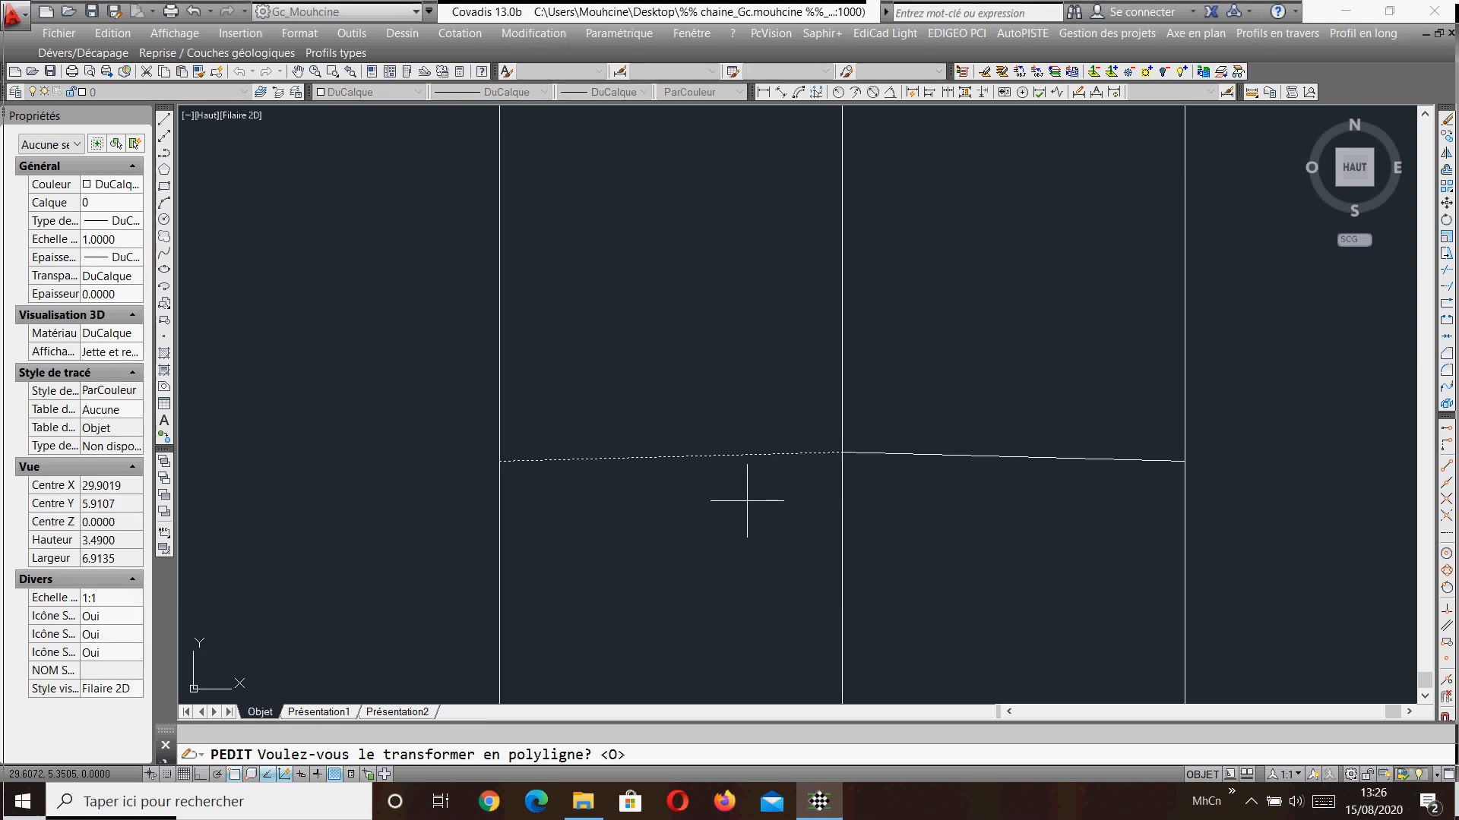
pyautogui.write('o')
pyautogui.press('Return')
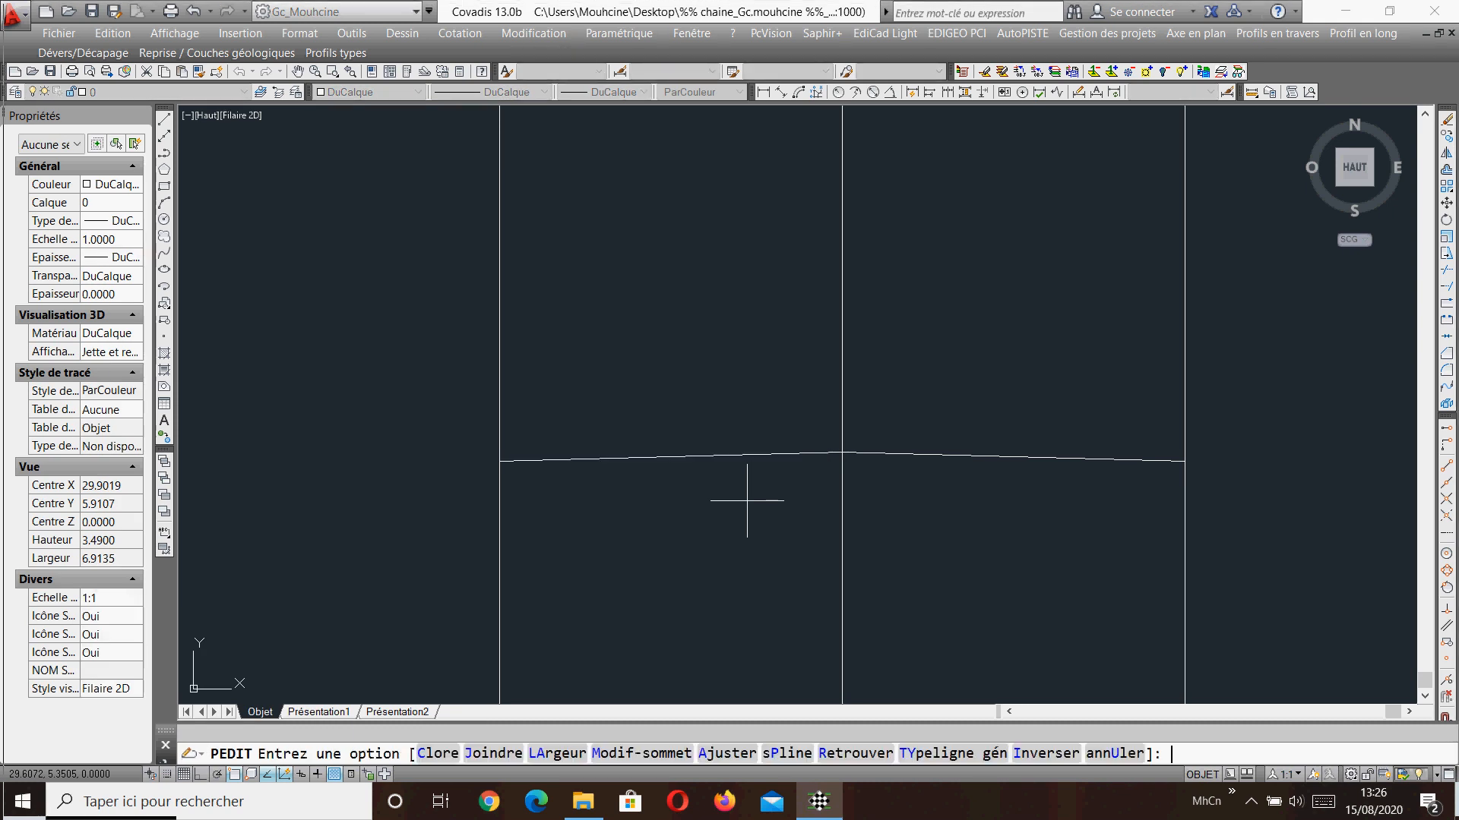
pyautogui.write('j')
pyautogui.press('Return')
pyautogui.click(747, 501)
pyautogui.click(833, 423)
pyautogui.press('Return')
pyautogui.press('Return')
# Set the global width of the joined carriageway polyline to 0.02.
pyautogui.click(951, 455)
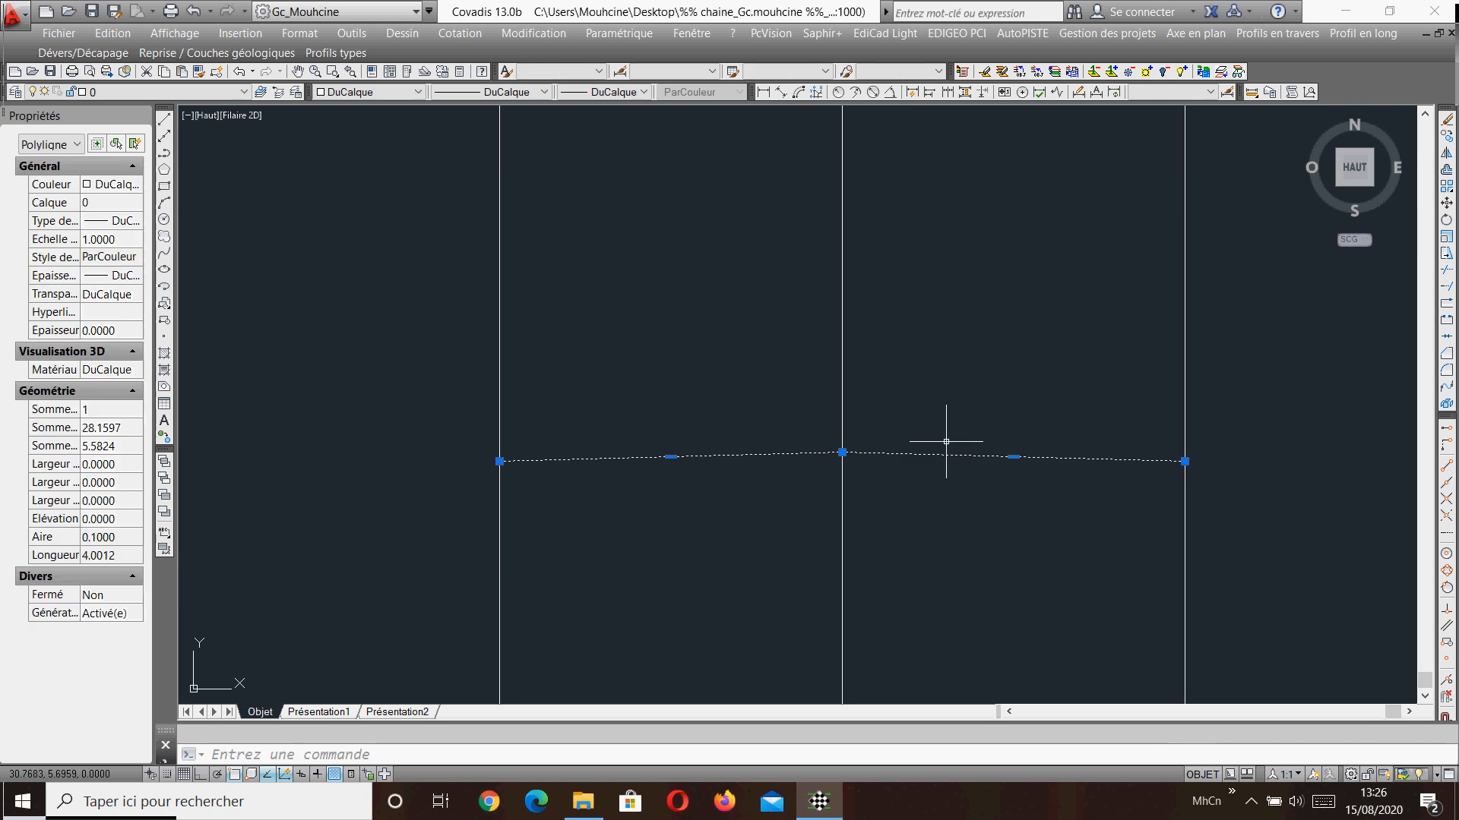
pyautogui.click(99, 500)
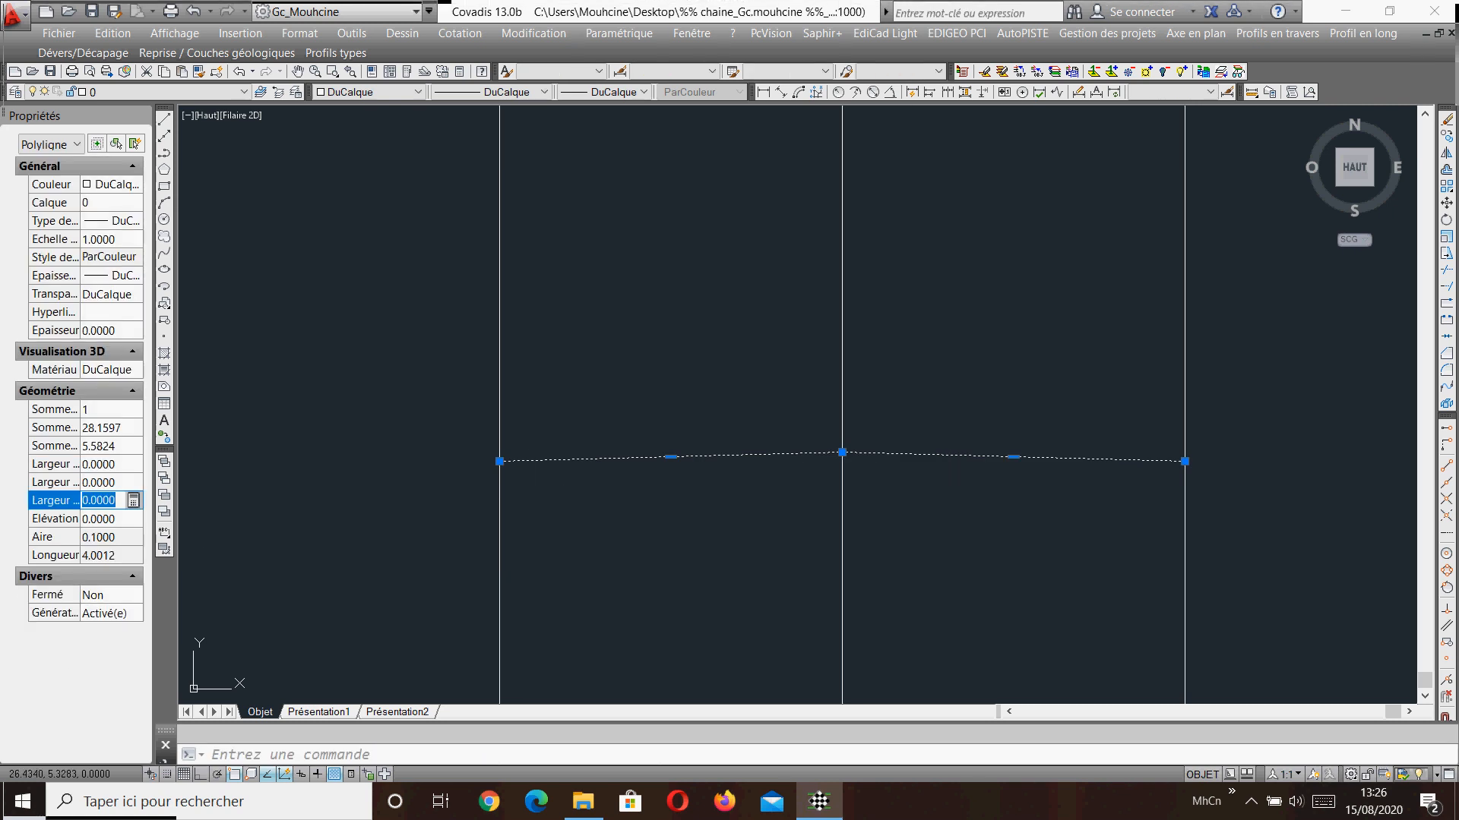
pyautogui.write('0.02')
pyautogui.press('Return')
pyautogui.press('Escape')
pyautogui.scroll(3, 896, 467)
pyautogui.scroll(-5, 629, 467)
pyautogui.moveTo(629, 455); pyautogui.dragTo(831, 463, button='middle')
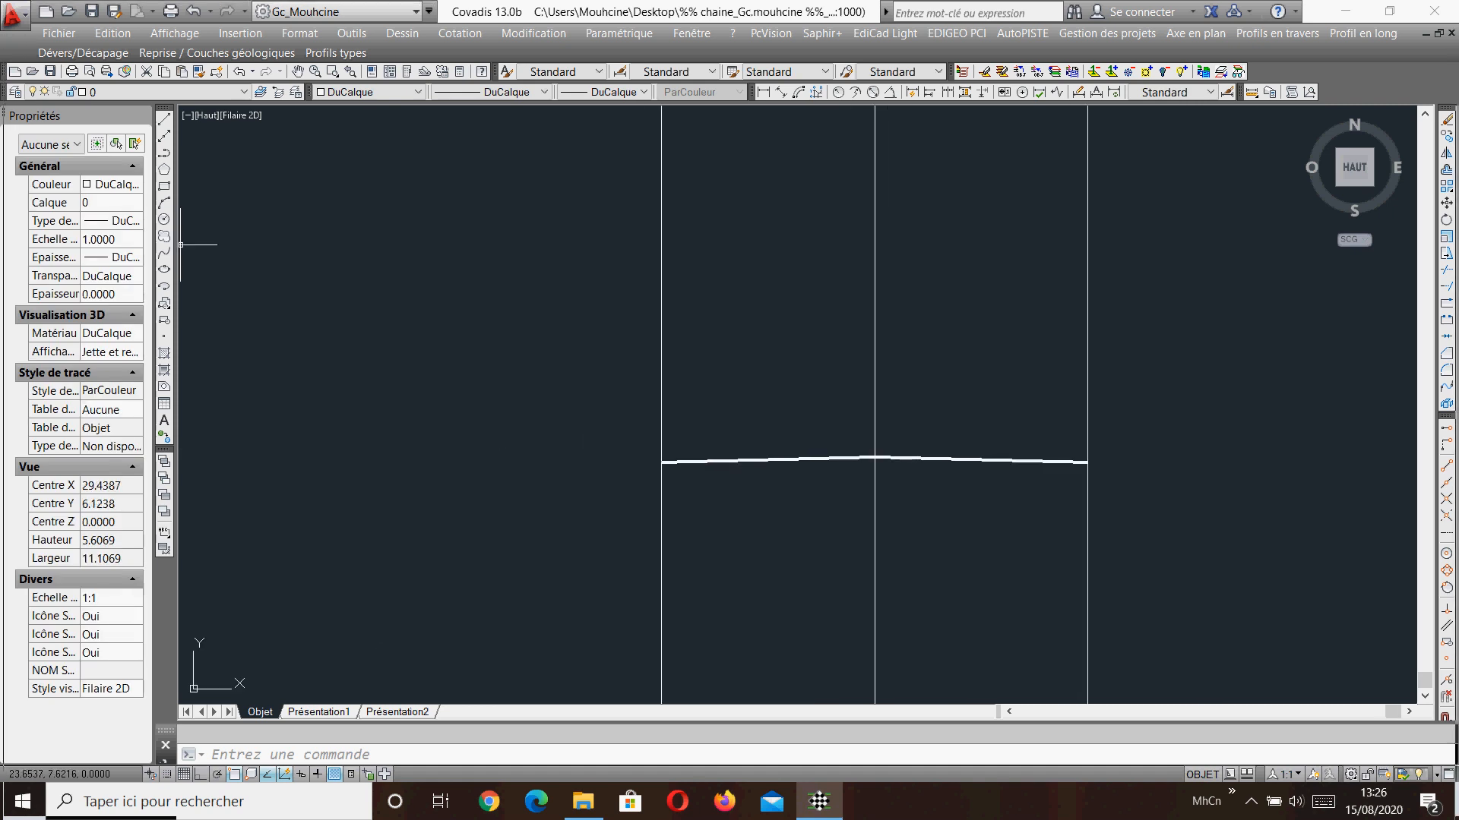
pyautogui.click(164, 136)
pyautogui.scroll(-2, 870, 441)
pyautogui.moveTo(190, 422); pyautogui.dragTo(840, 439, button='middle')
pyautogui.scroll(4, 591, 367)
pyautogui.scroll(-5, 556, 397)
pyautogui.moveTo(926, 463); pyautogui.dragTo(785, 443, button='middle')
pyautogui.scroll(5, 830, 449)
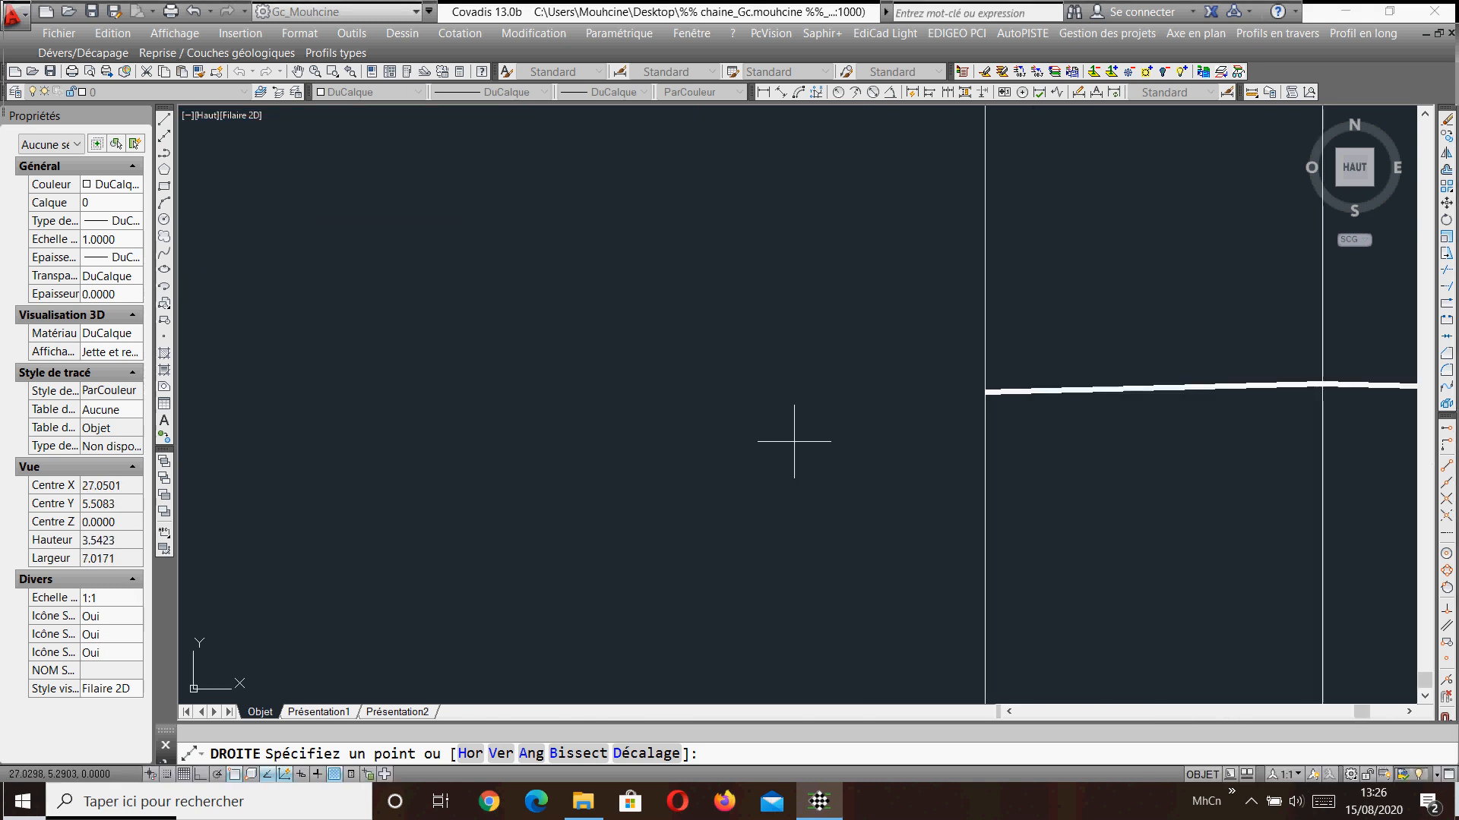
pyautogui.click(748, 426)
pyautogui.write('@100')
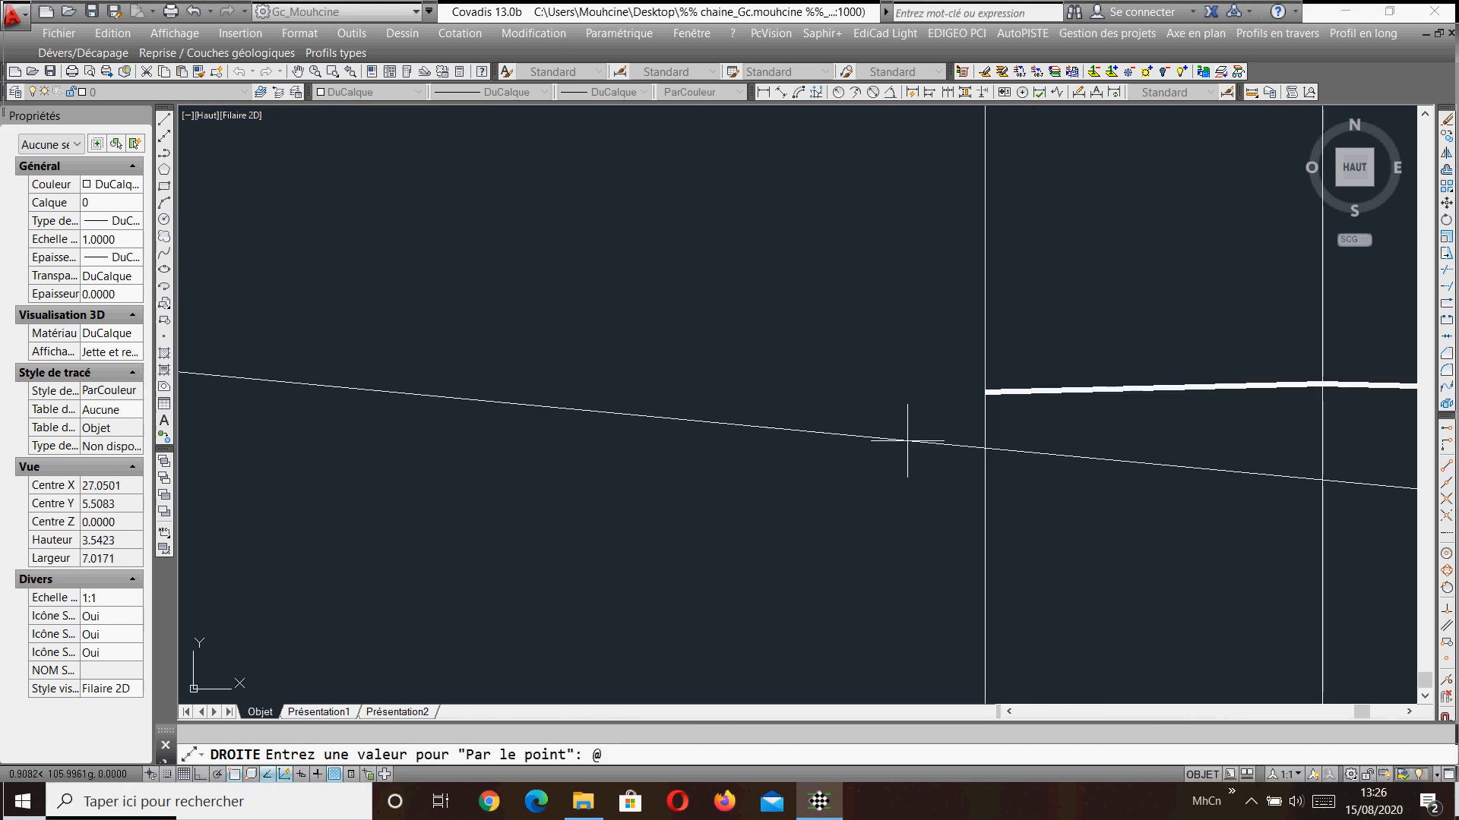
pyautogui.write(',2')
pyautogui.press('BackSpace')
pyautogui.write('4')
pyautogui.press('Return')
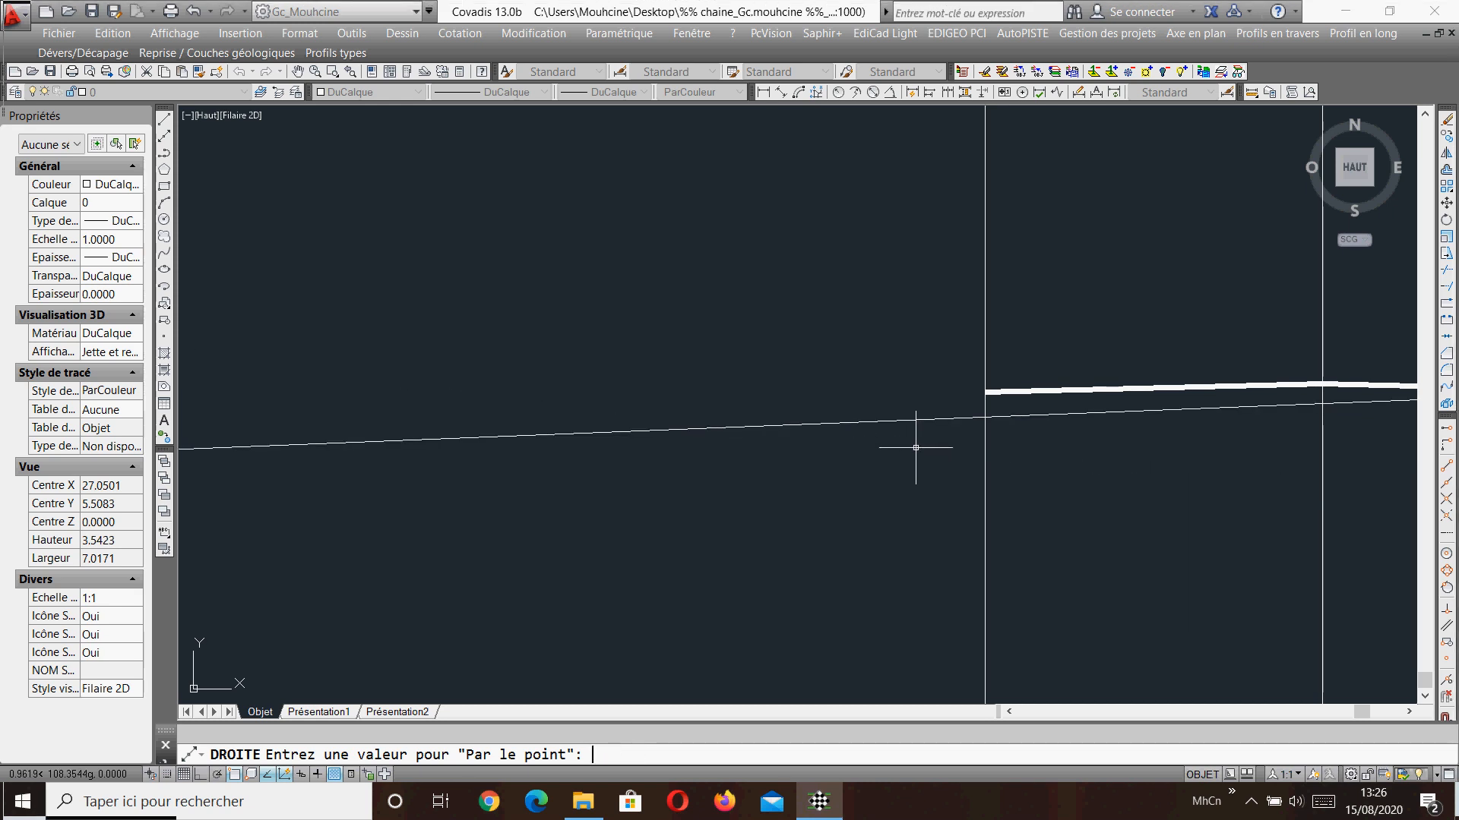
pyautogui.press('Escape')
# Move the 4% construction line by its base point onto the left end of the carriageway polyline.
pyautogui.click(895, 422)
pyautogui.click(754, 427)
pyautogui.scroll(2, 997, 417)
pyautogui.scroll(1, 998, 417)
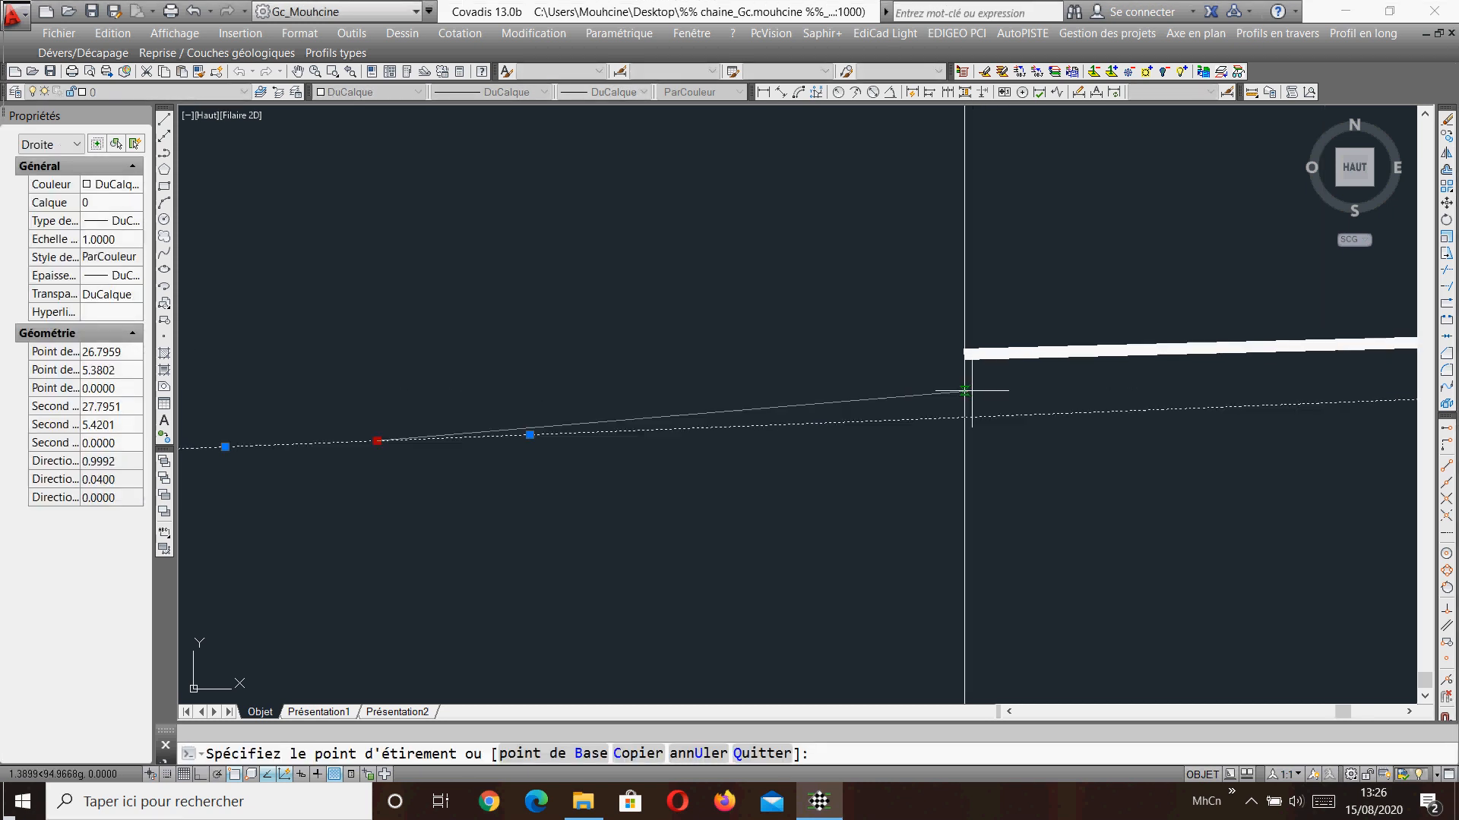
pyautogui.click(964, 346)
pyautogui.scroll(-2, 933, 378)
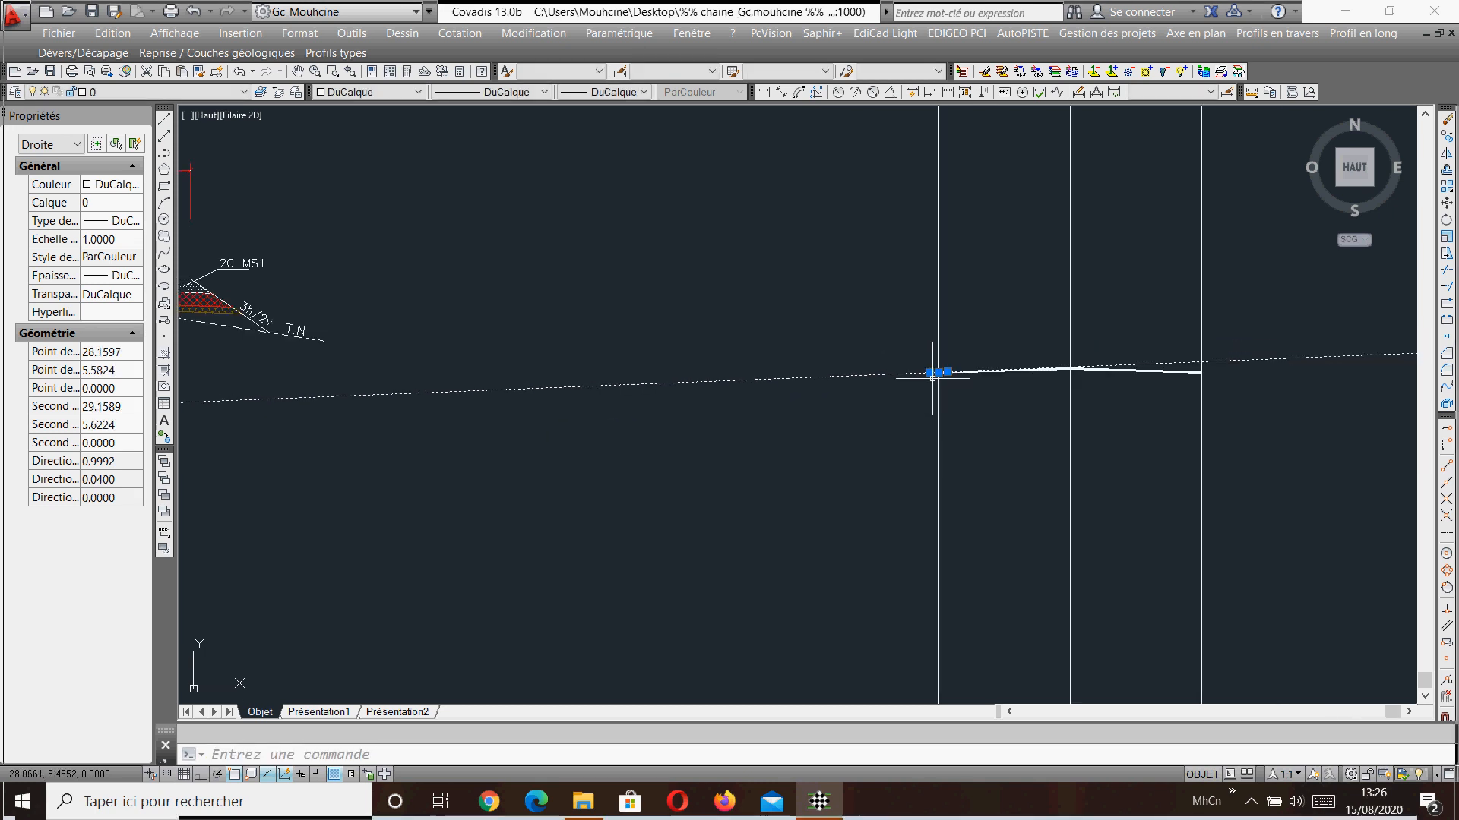
pyautogui.press('Escape')
# Trim the 4% line at the left vertical line, removing the part that runs over the carriageway.
pyautogui.click(1446, 270)
pyautogui.click(938, 303)
pyautogui.press('Return')
pyautogui.click(1278, 342)
pyautogui.click(1266, 398)
pyautogui.press('Return')
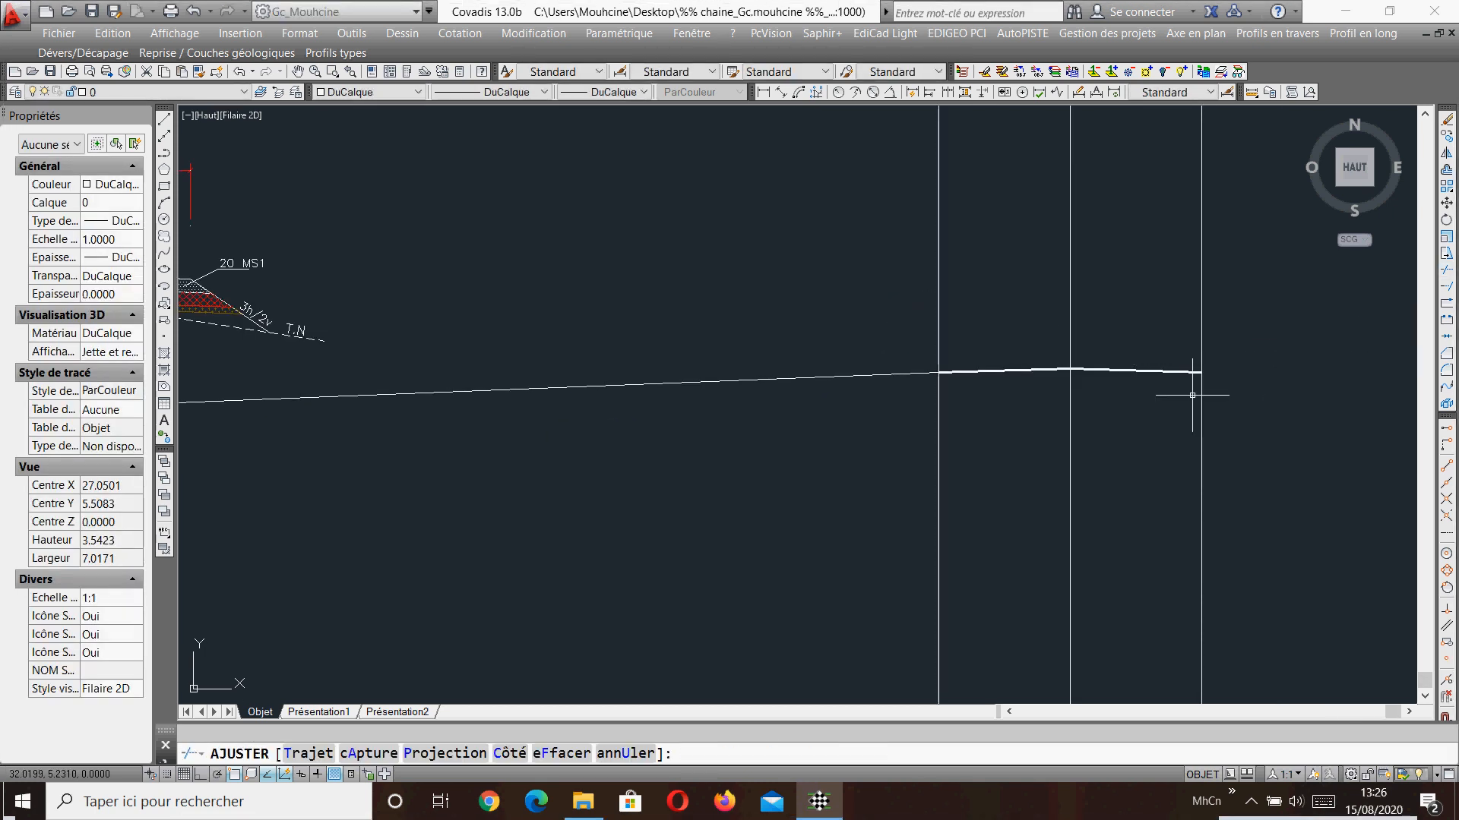
# Offset the vertical line at the carriageway's left edge outward by 1 unit to mark the left shoulder limit.
pyautogui.click(1446, 168)
pyautogui.write('1')
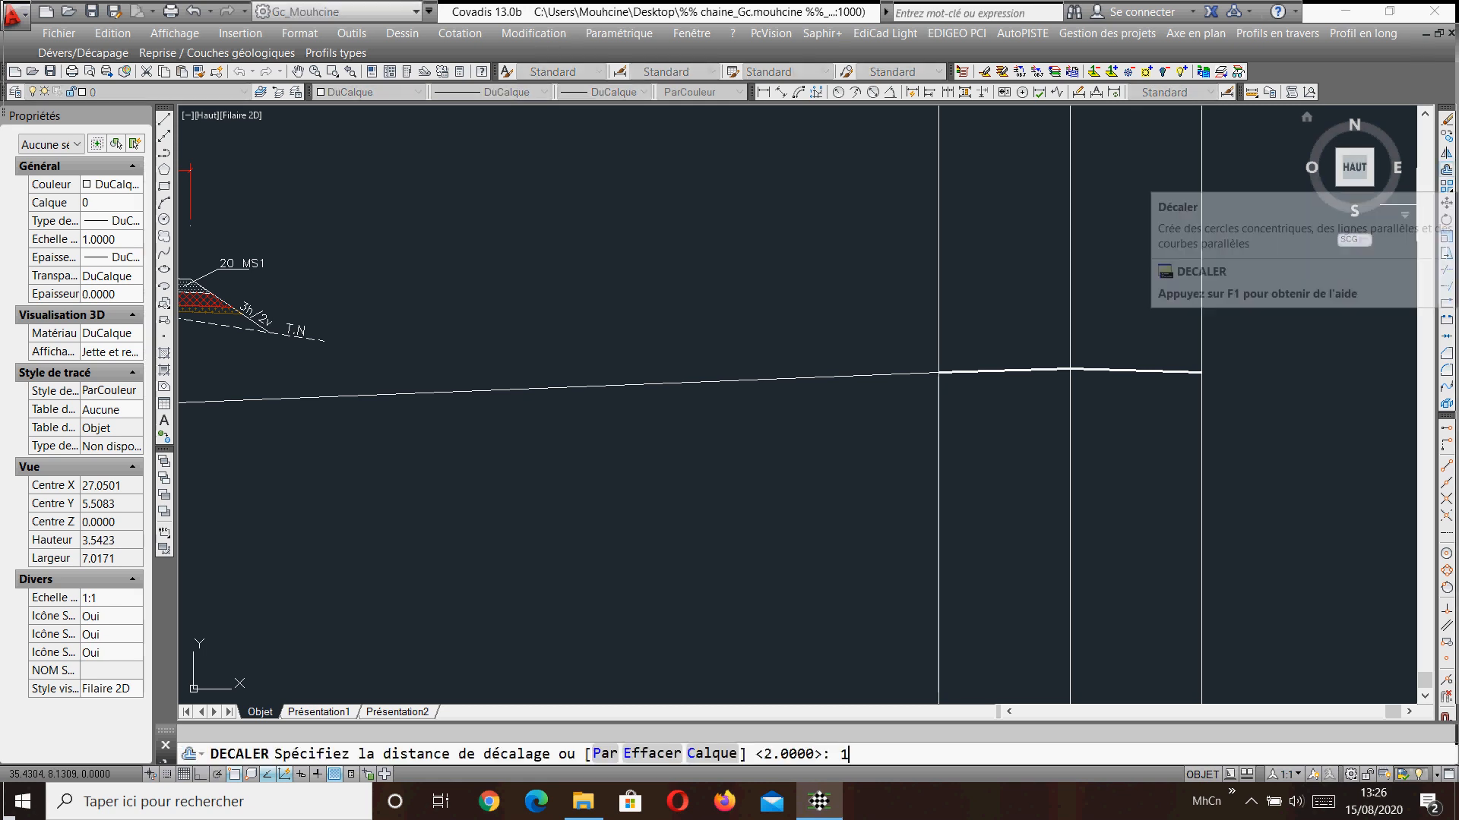
pyautogui.press('Return')
pyautogui.click(938, 344)
pyautogui.click(856, 335)
pyautogui.rightClick(849, 347)
pyautogui.click(891, 358)
# Offset the vertical line at the carriageway's right edge outward by 1 unit to mark the right shoulder limit.
pyautogui.moveTo(1253, 384); pyautogui.dragTo(1029, 395, button='middle')
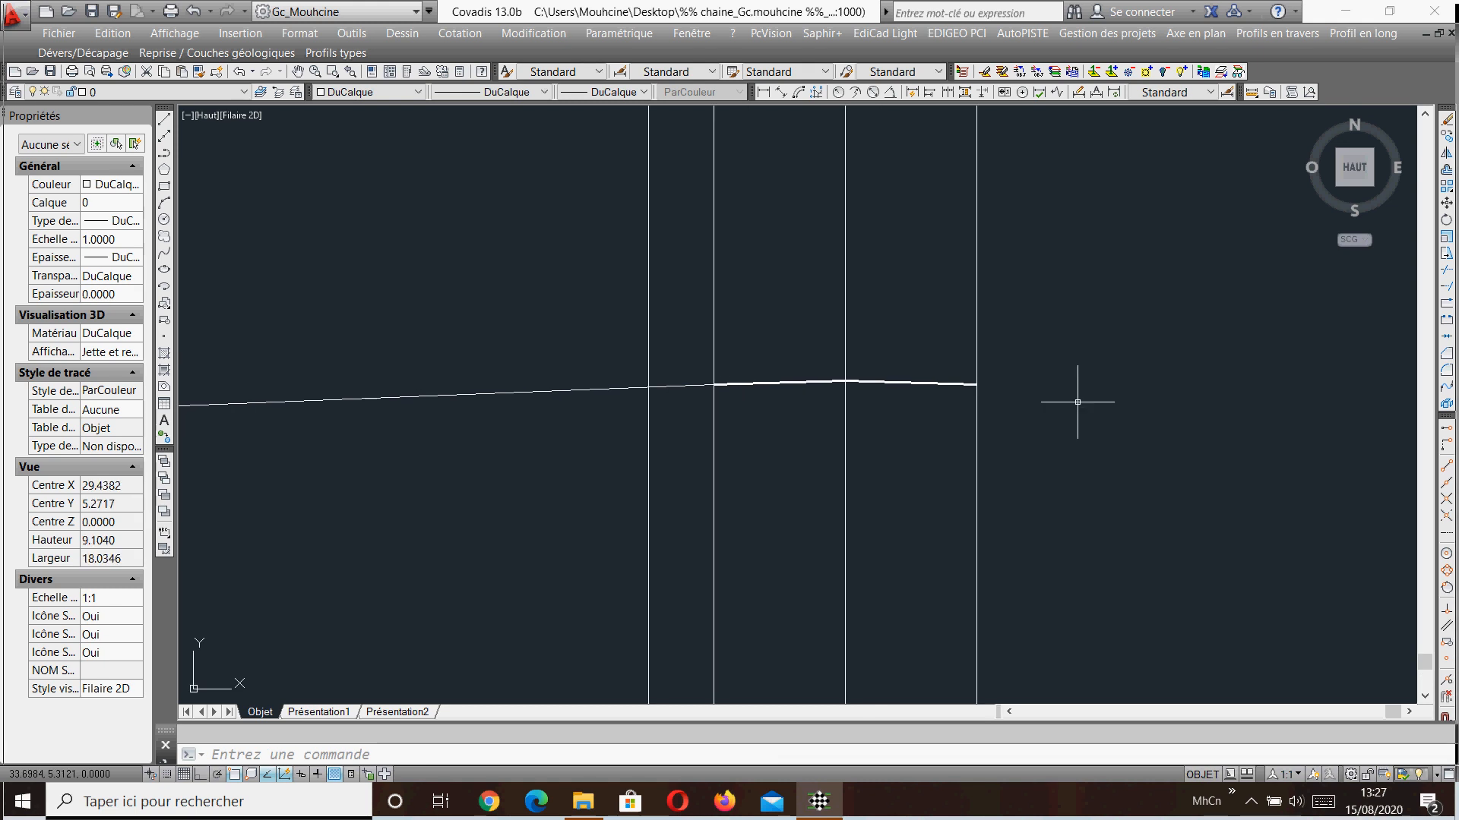
pyautogui.press('Return')
pyautogui.press('Return')
pyautogui.rightClick(1034, 386)
pyautogui.click(1047, 397)
pyautogui.press('Return')
pyautogui.press('Return')
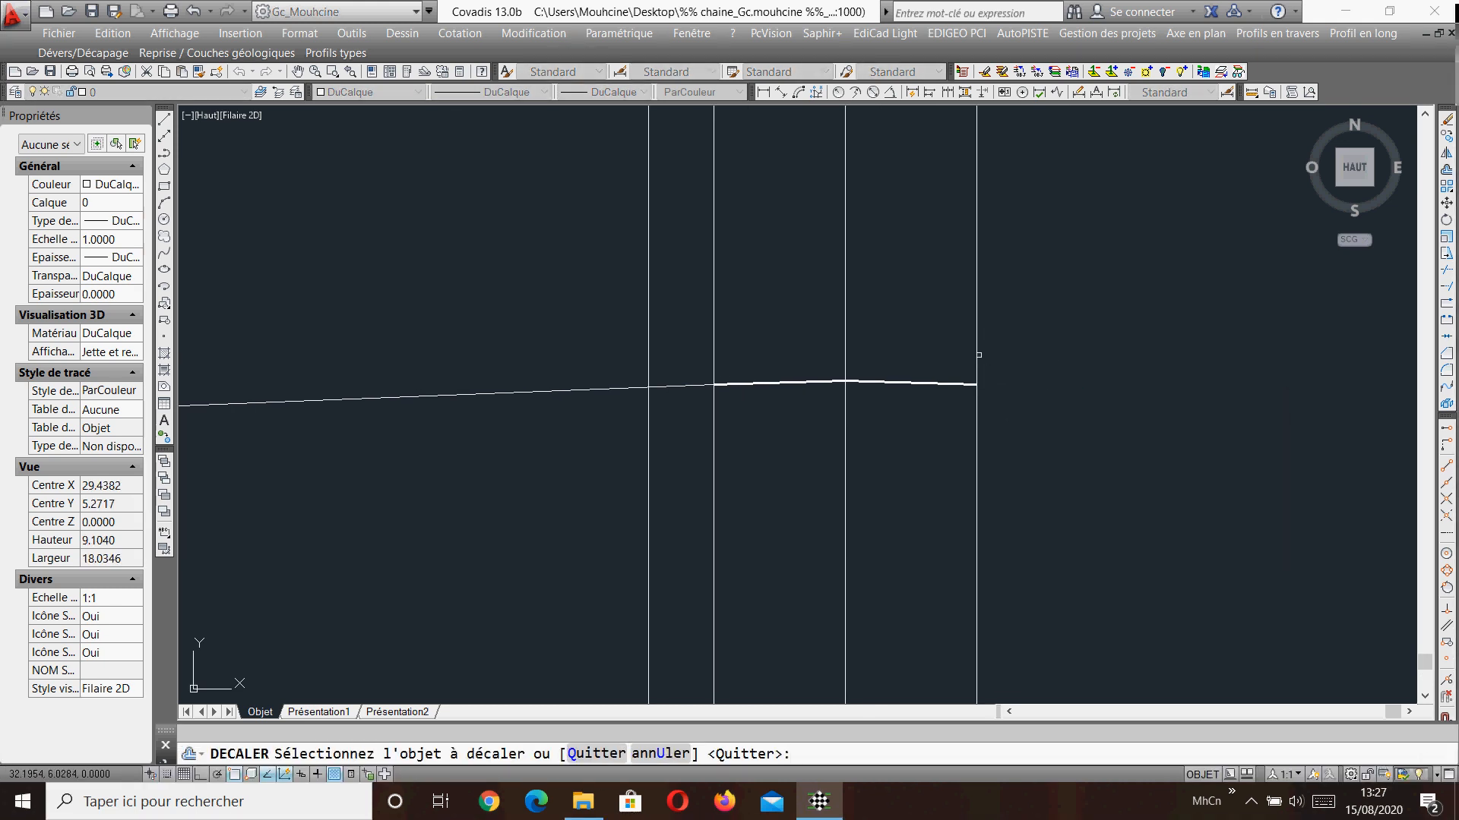
pyautogui.click(977, 357)
pyautogui.click(1099, 360)
pyautogui.rightClick(1103, 364)
pyautogui.click(1120, 373)
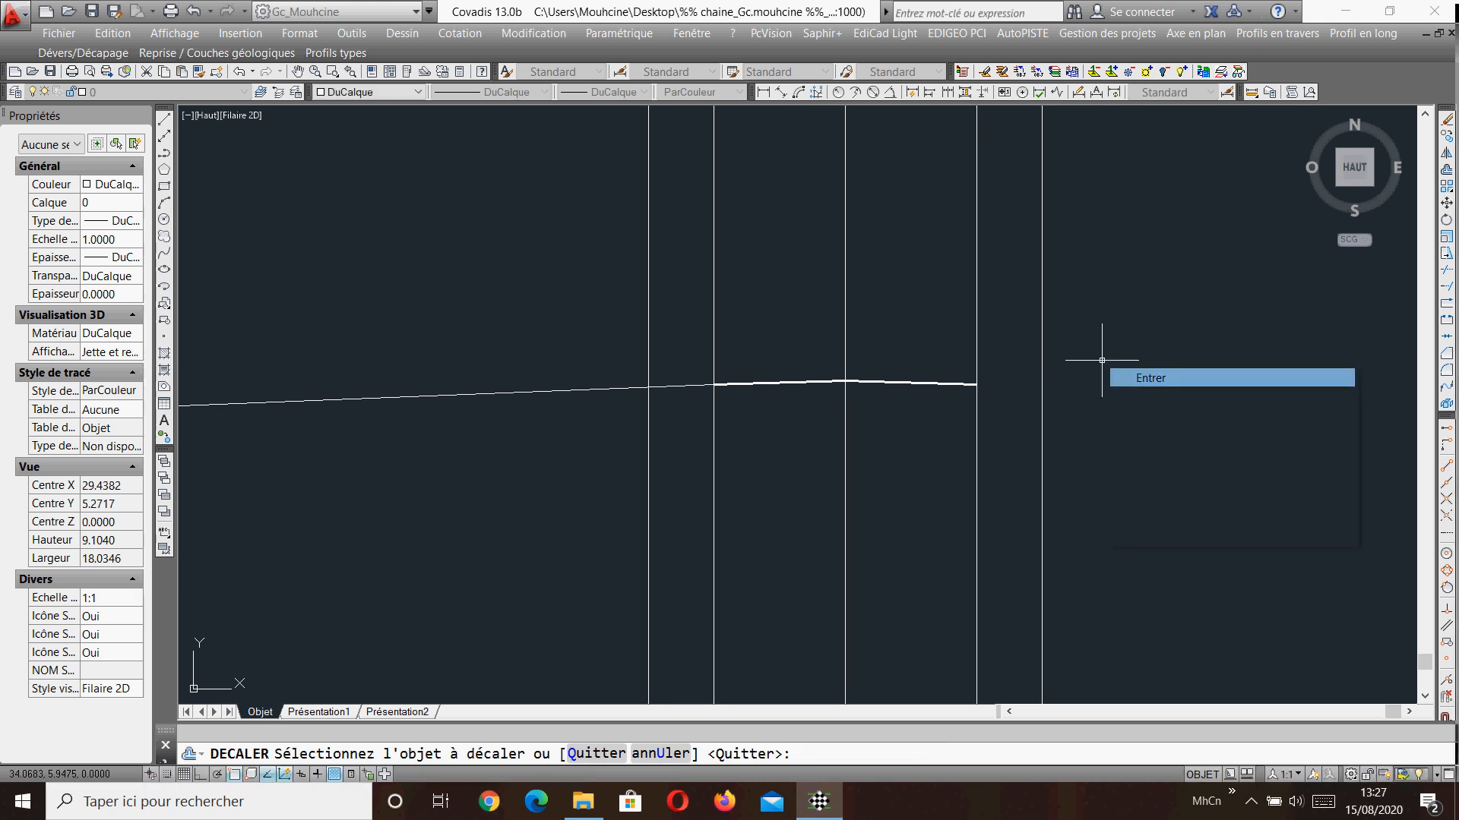
# Trim the 4% line at the outer left vertical line, removing the part that extends beyond the shoulder.
pyautogui.click(1446, 269)
pyautogui.click(648, 403)
pyautogui.press('Return')
pyautogui.click(619, 389)
pyautogui.press('Return')
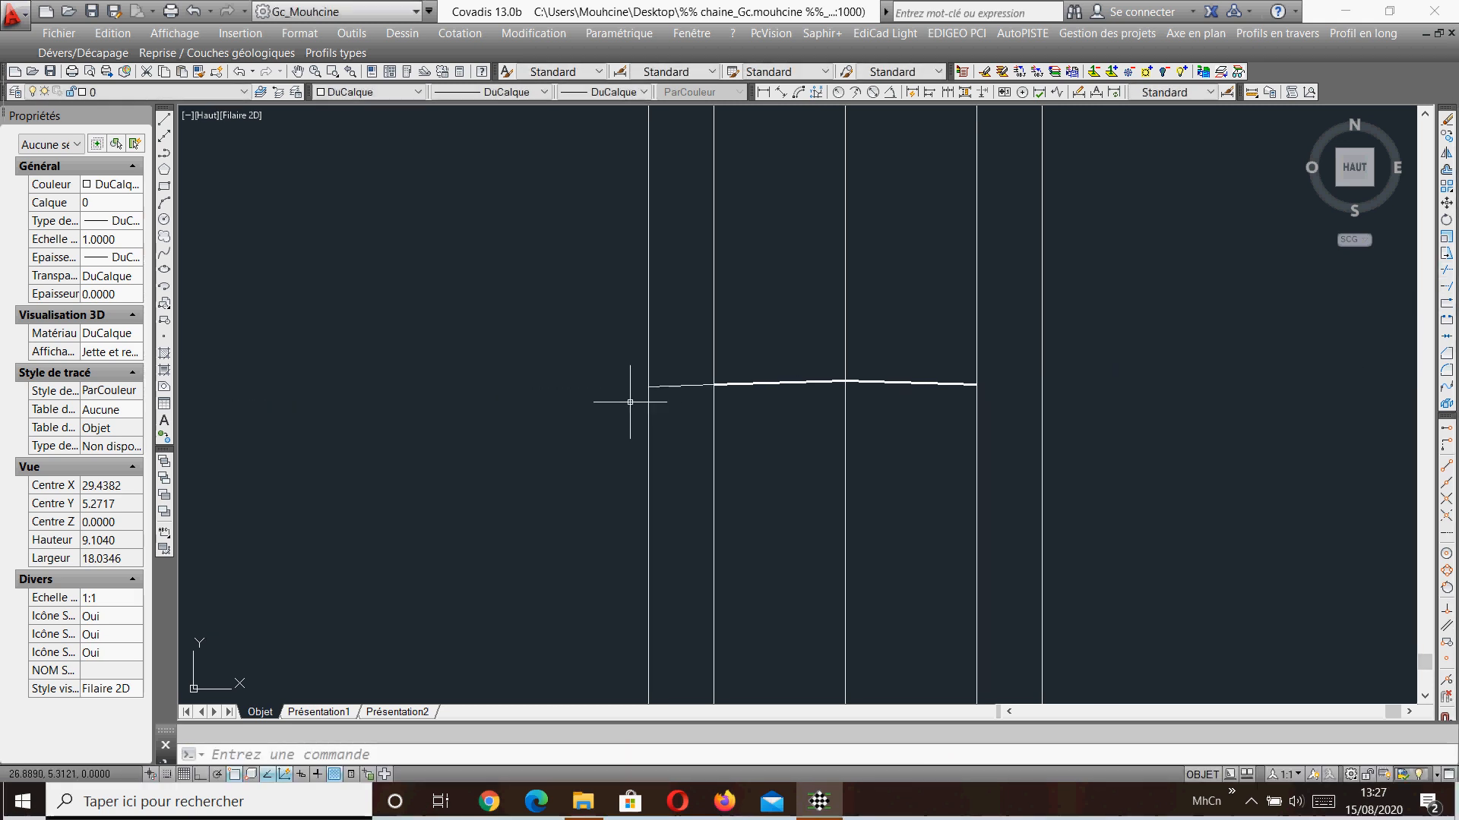
# Mirror the left 4% shoulder line about the central vertical axis, keeping the source line.
pyautogui.scroll(6, 707, 365)
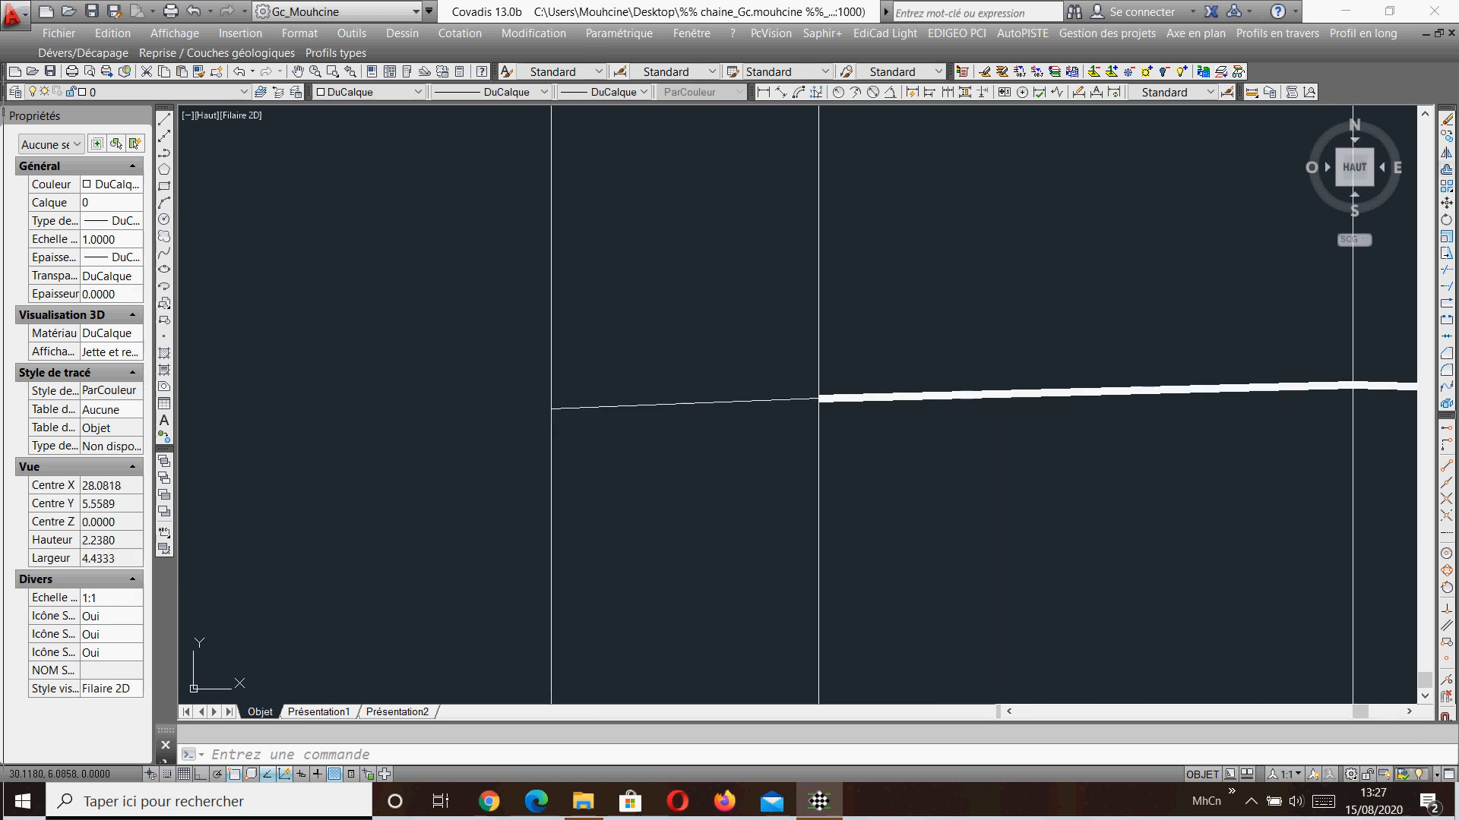
pyautogui.click(1446, 153)
pyautogui.scroll(-1, 557, 414)
pyautogui.click(590, 411)
pyautogui.press('Return')
pyautogui.scroll(-1, 757, 386)
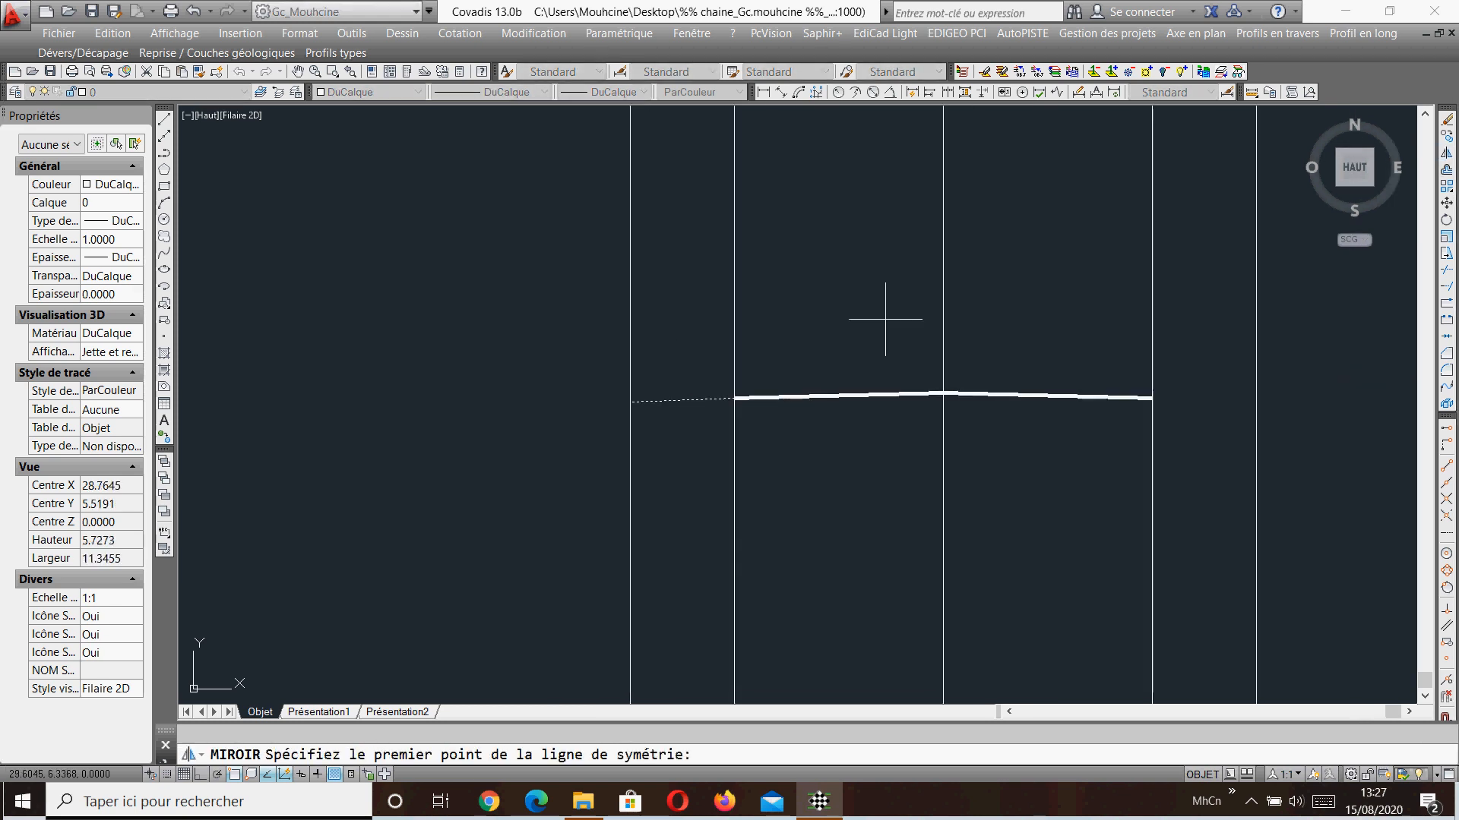
pyautogui.click(939, 313)
pyautogui.click(944, 503)
pyautogui.rightClick(944, 508)
pyautogui.click(986, 519)
pyautogui.moveTo(944, 472); pyautogui.dragTo(831, 433, button='middle')
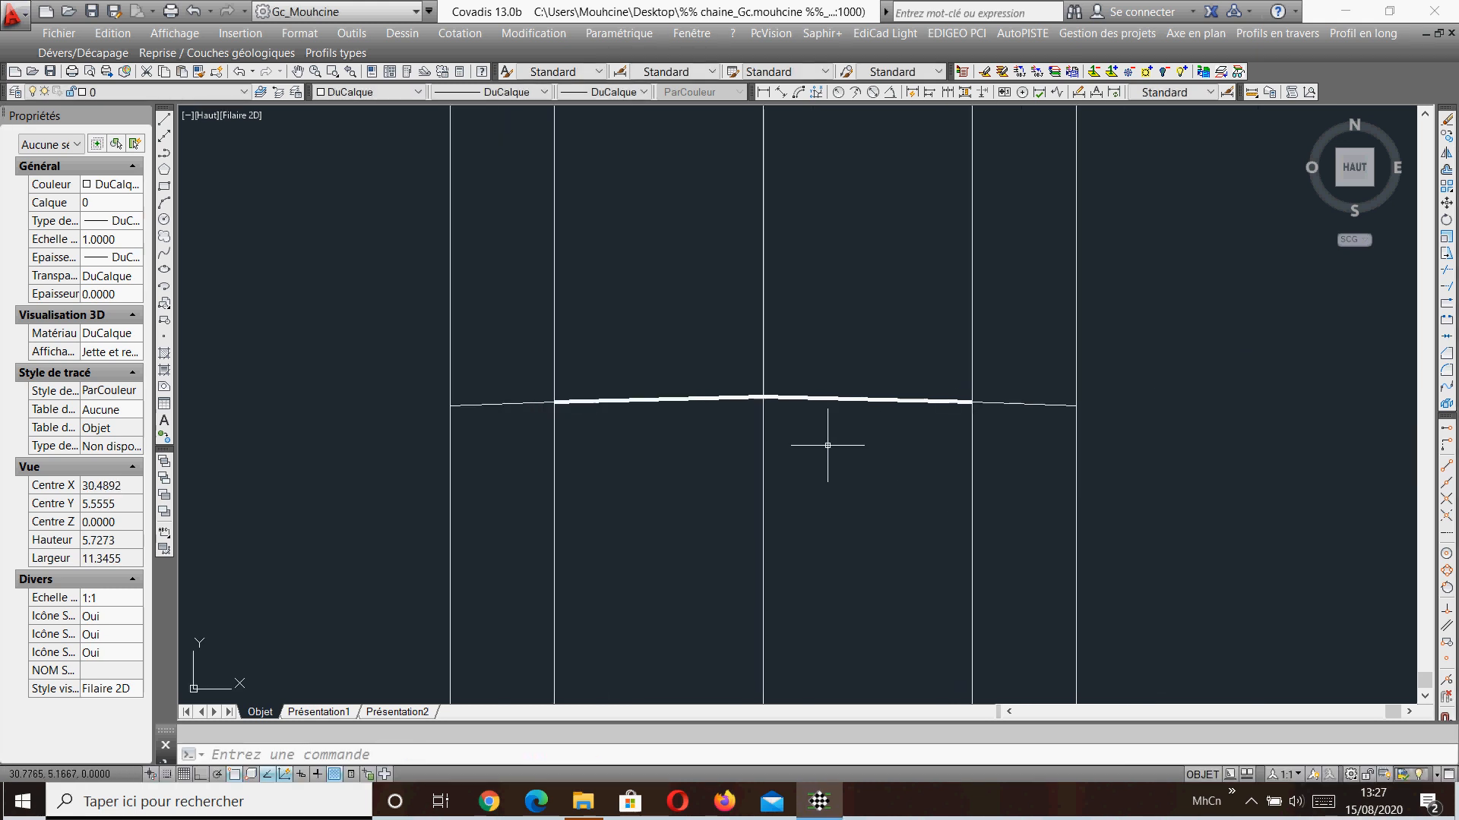
# Copy the reference section's ACCOT and CHAUSSEE width dimensions with their labels onto the new section, aligned to its vertical lines.
pyautogui.scroll(-1, 880, 429)
pyautogui.moveTo(342, 319); pyautogui.dragTo(878, 339, button='middle')
pyautogui.moveTo(316, 295); pyautogui.dragTo(639, 357, button='middle')
pyautogui.click(832, 275)
pyautogui.click(444, 318)
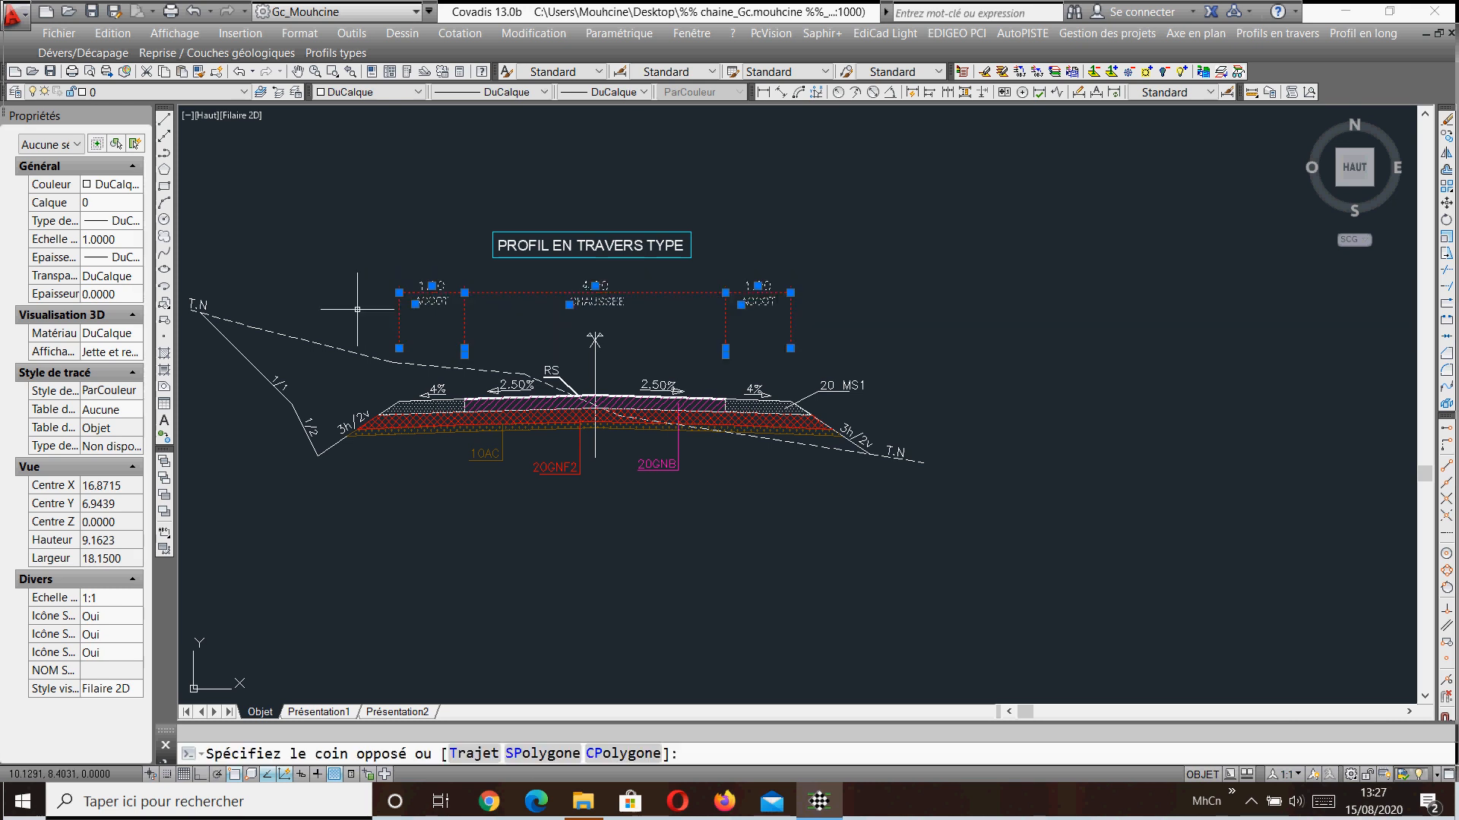
pyautogui.click(1446, 135)
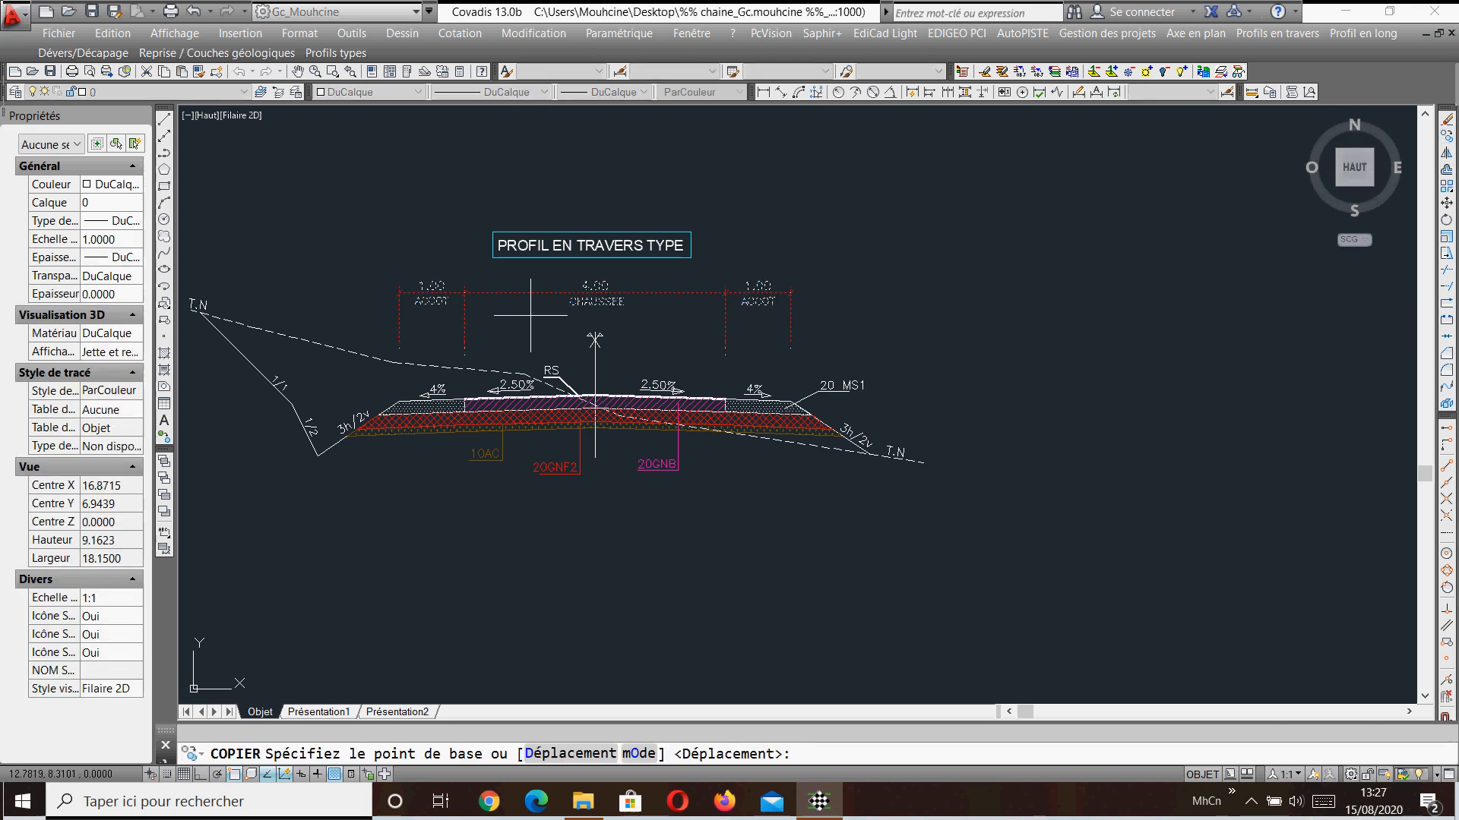
pyautogui.click(465, 325)
pyautogui.scroll(-1, 425, 323)
pyautogui.moveTo(1137, 394); pyautogui.dragTo(793, 388, button='middle')
pyautogui.scroll(3, 1045, 394)
pyautogui.click(737, 369)
pyautogui.scroll(-2, 740, 356)
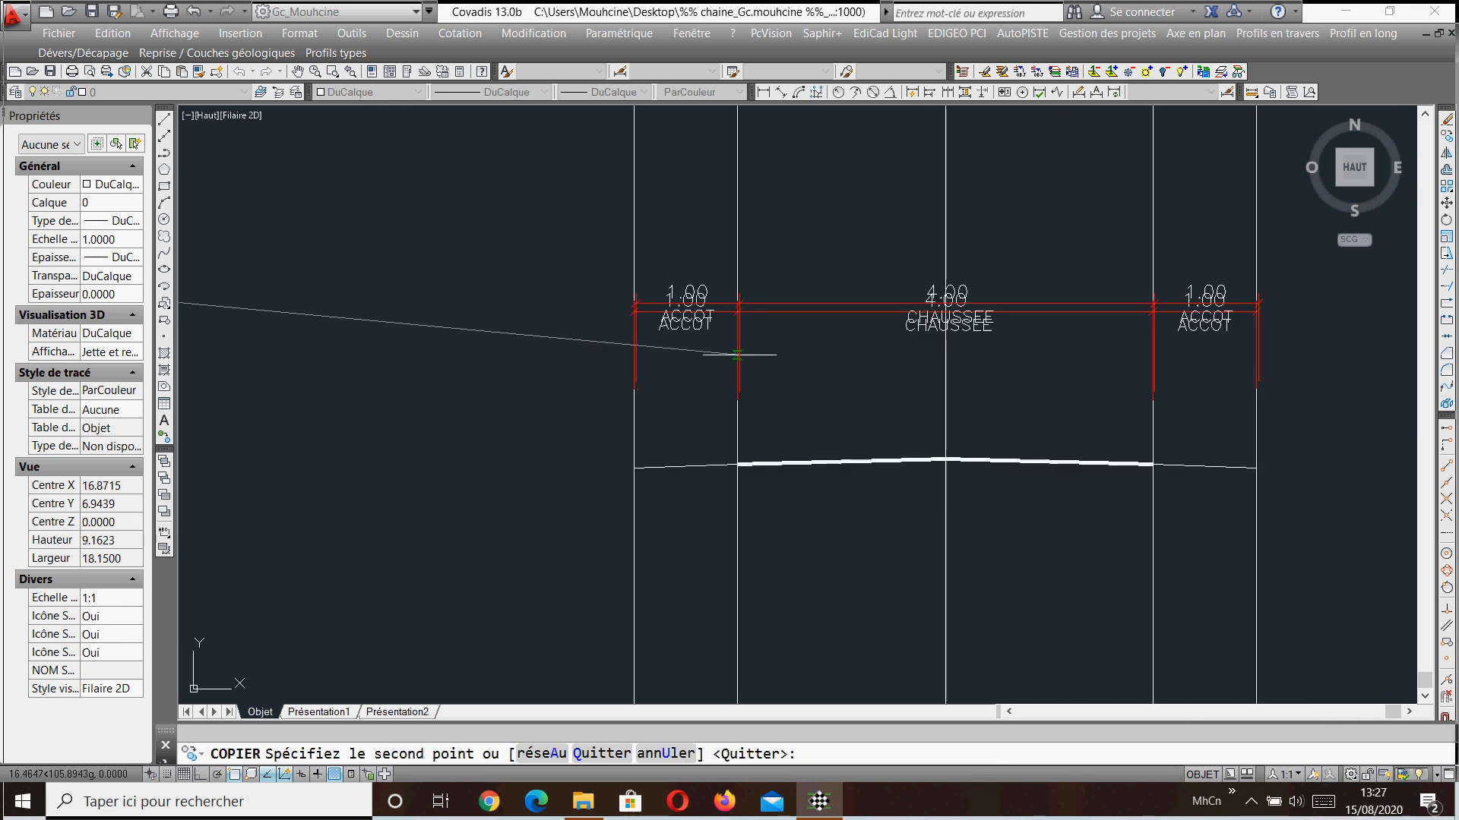
pyautogui.press('Escape')
# Draw a polyline along the road surface from the left shoulder end through the carriageway edges and crown to the right shoulder end.
pyautogui.scroll(2, 948, 371)
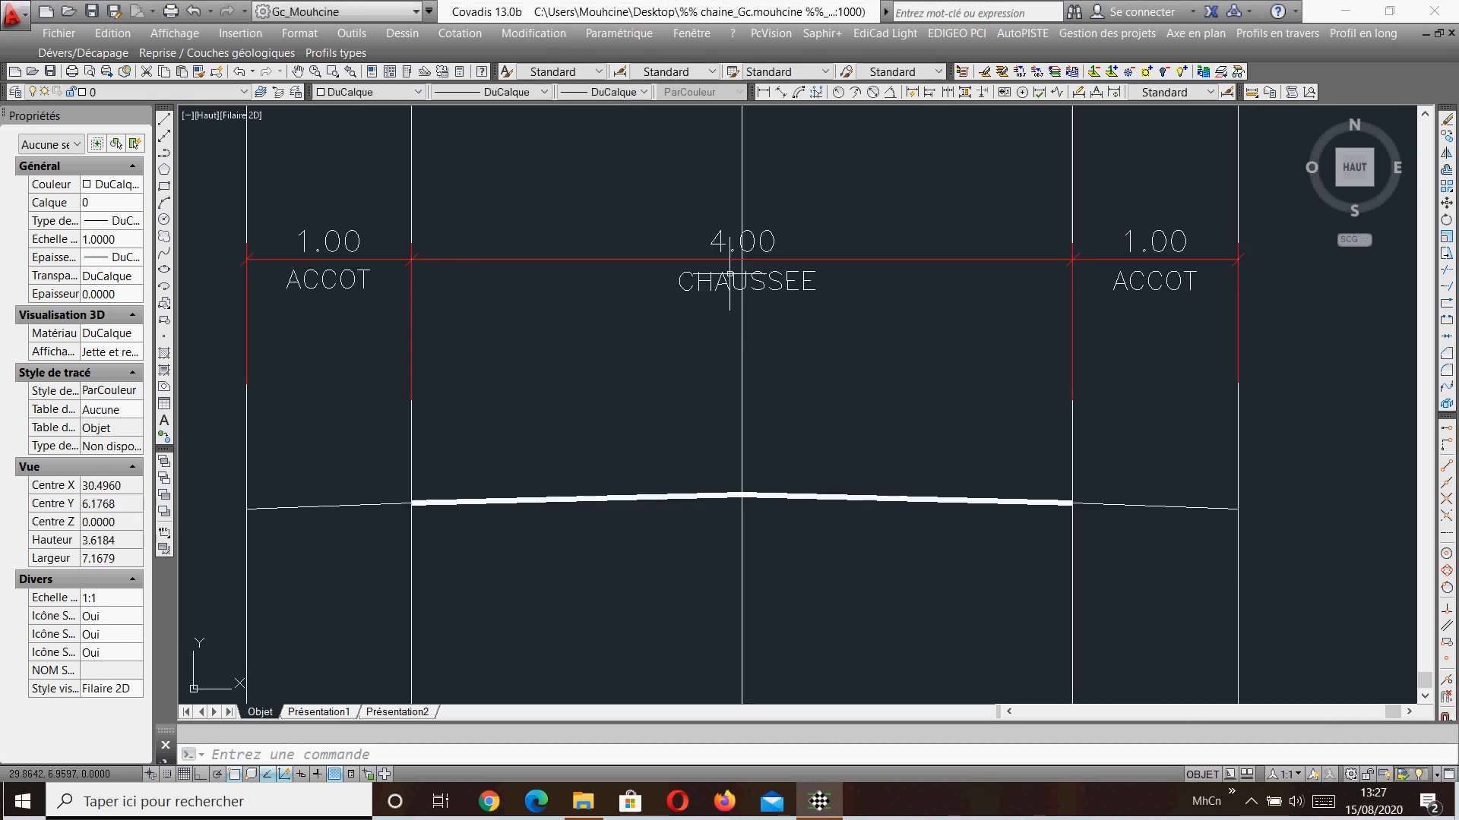
pyautogui.scroll(-4, 840, 311)
pyautogui.scroll(2, 651, 395)
pyautogui.scroll(2, 651, 394)
pyautogui.scroll(-2, 709, 368)
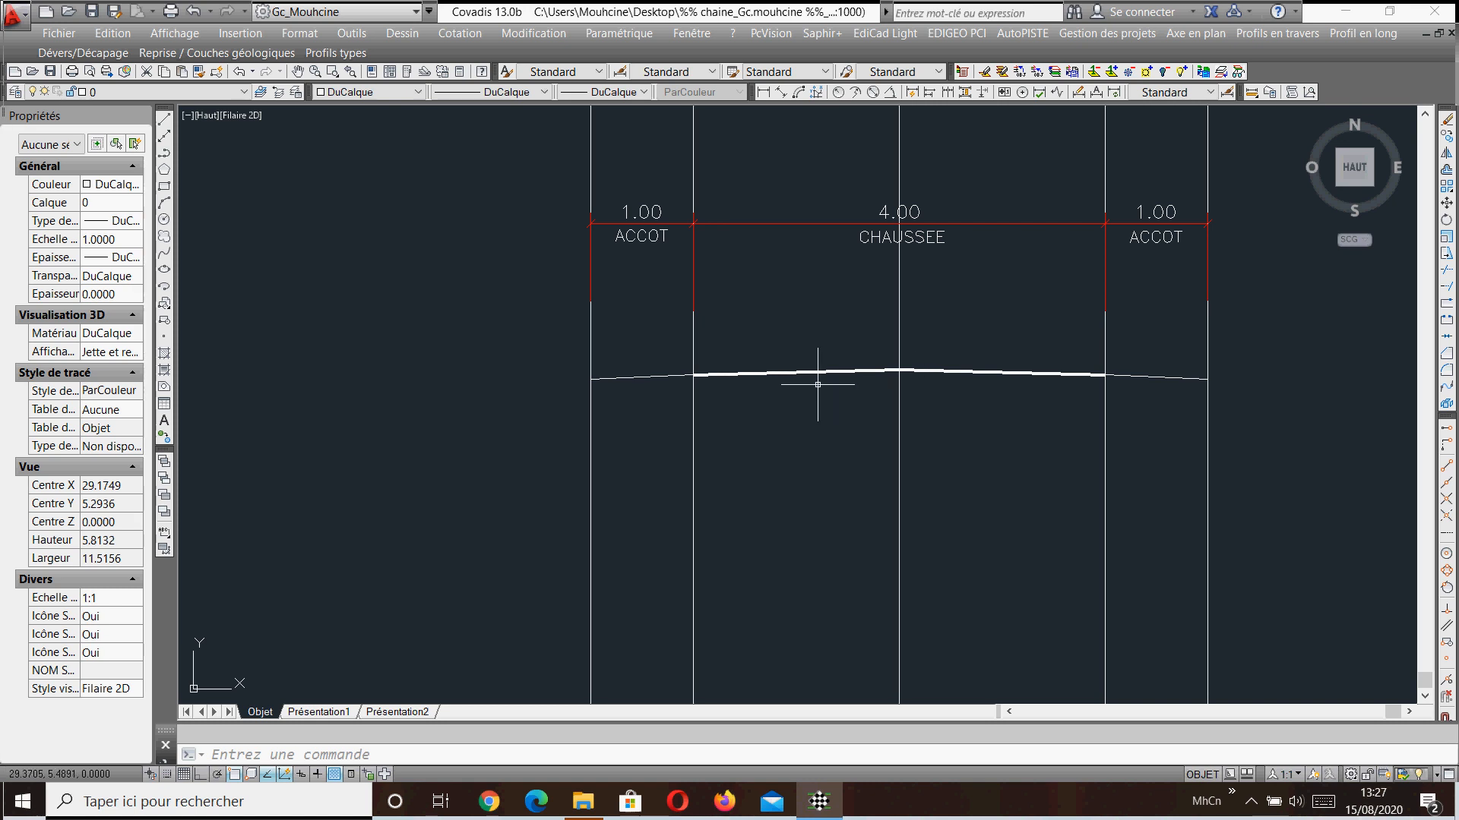
pyautogui.click(164, 152)
pyautogui.scroll(2, 651, 381)
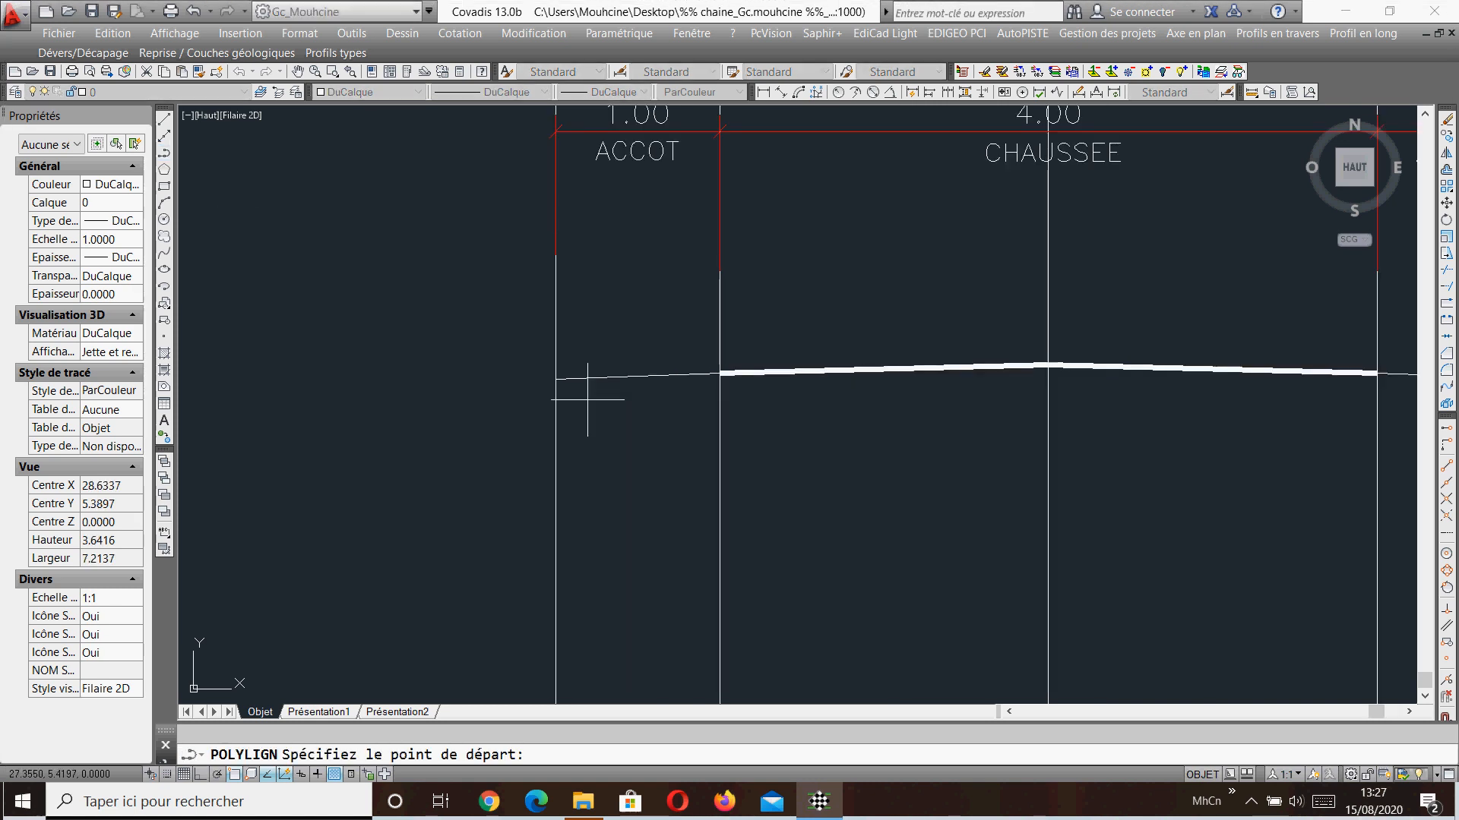
pyautogui.click(555, 379)
pyautogui.click(720, 373)
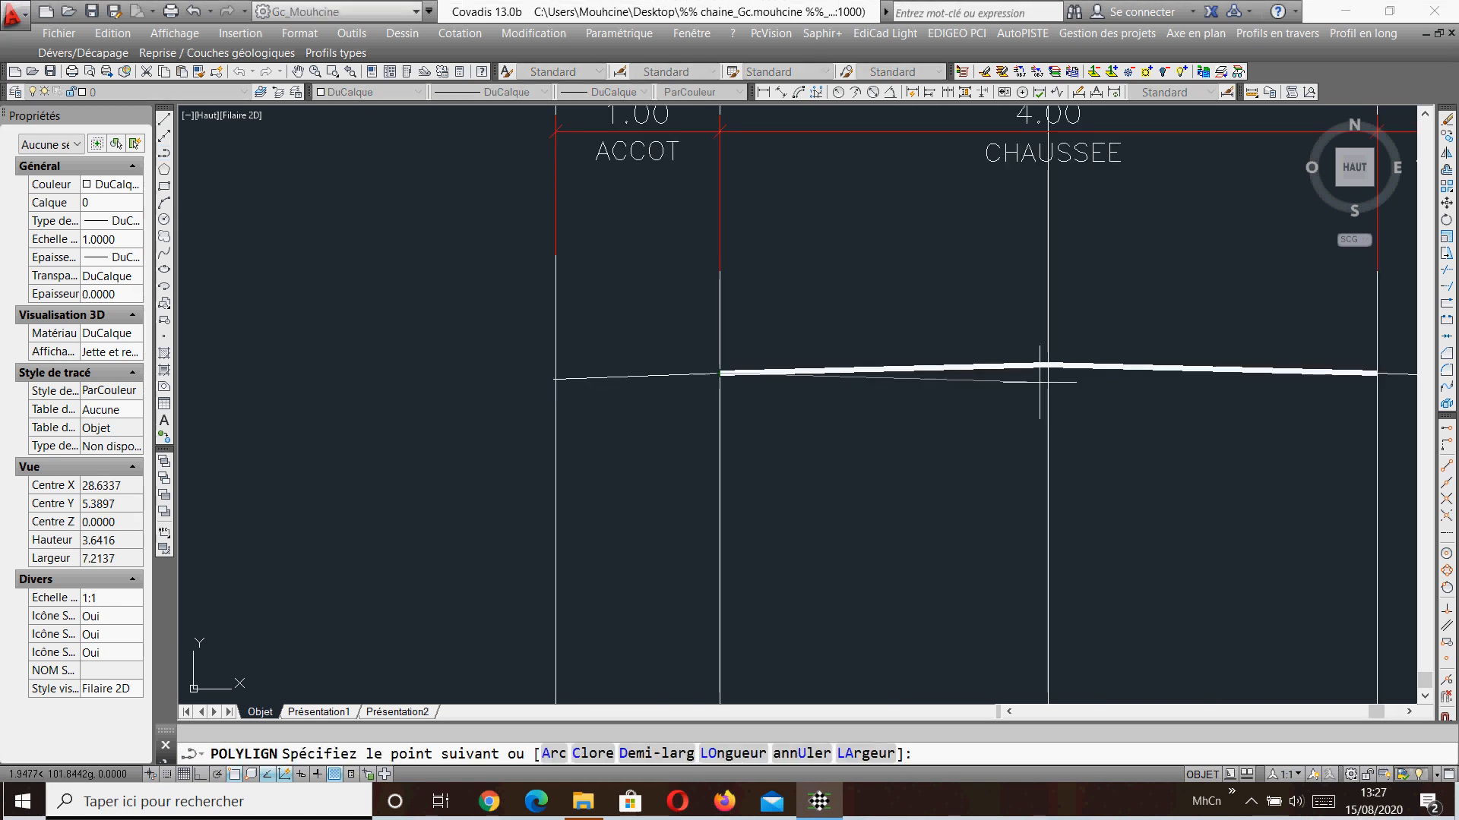
pyautogui.click(1048, 366)
pyautogui.click(1376, 373)
pyautogui.moveTo(1376, 373); pyautogui.dragTo(950, 377, button='middle')
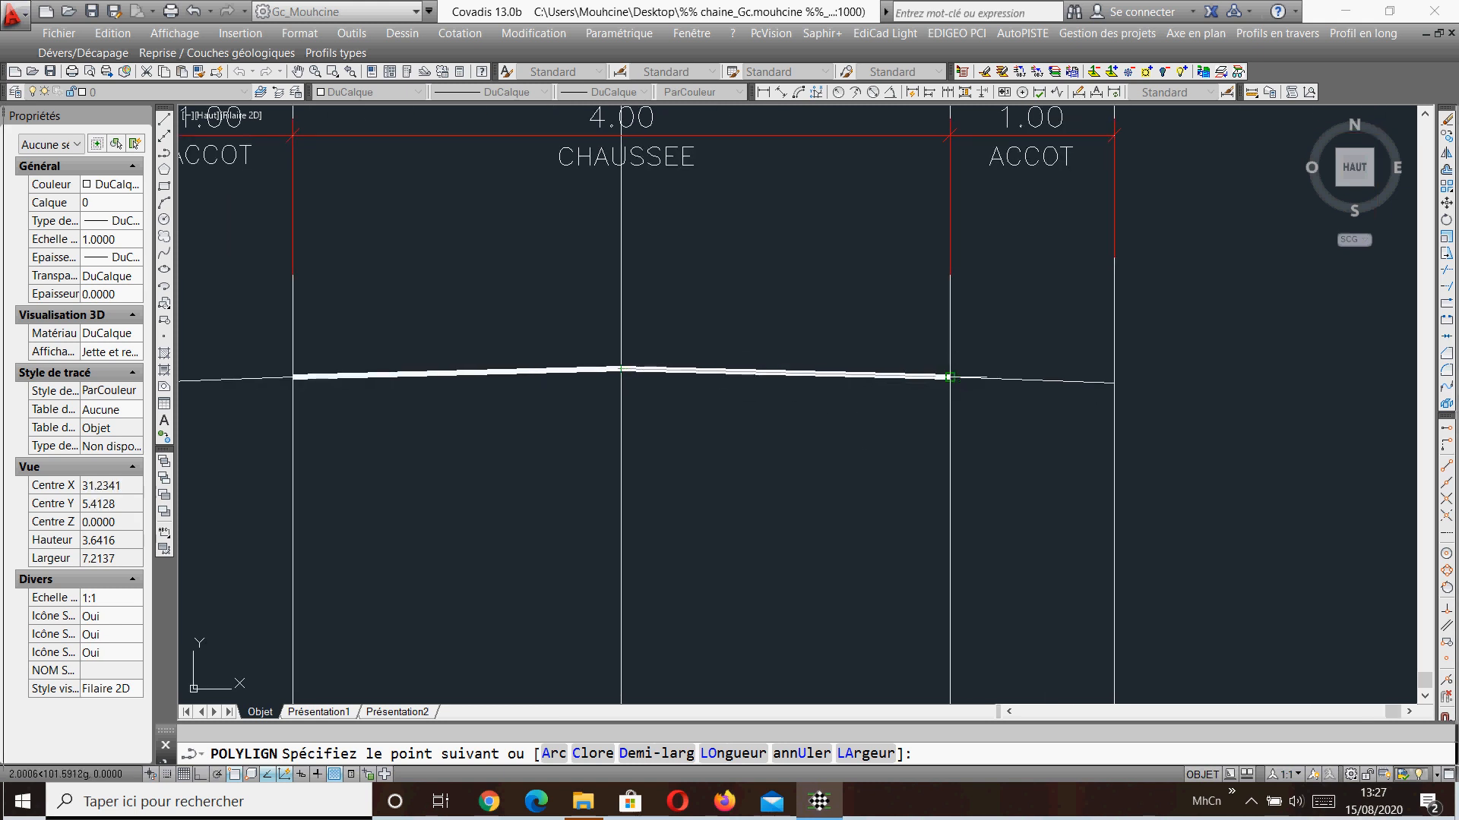
pyautogui.click(1113, 384)
pyautogui.press('Return')
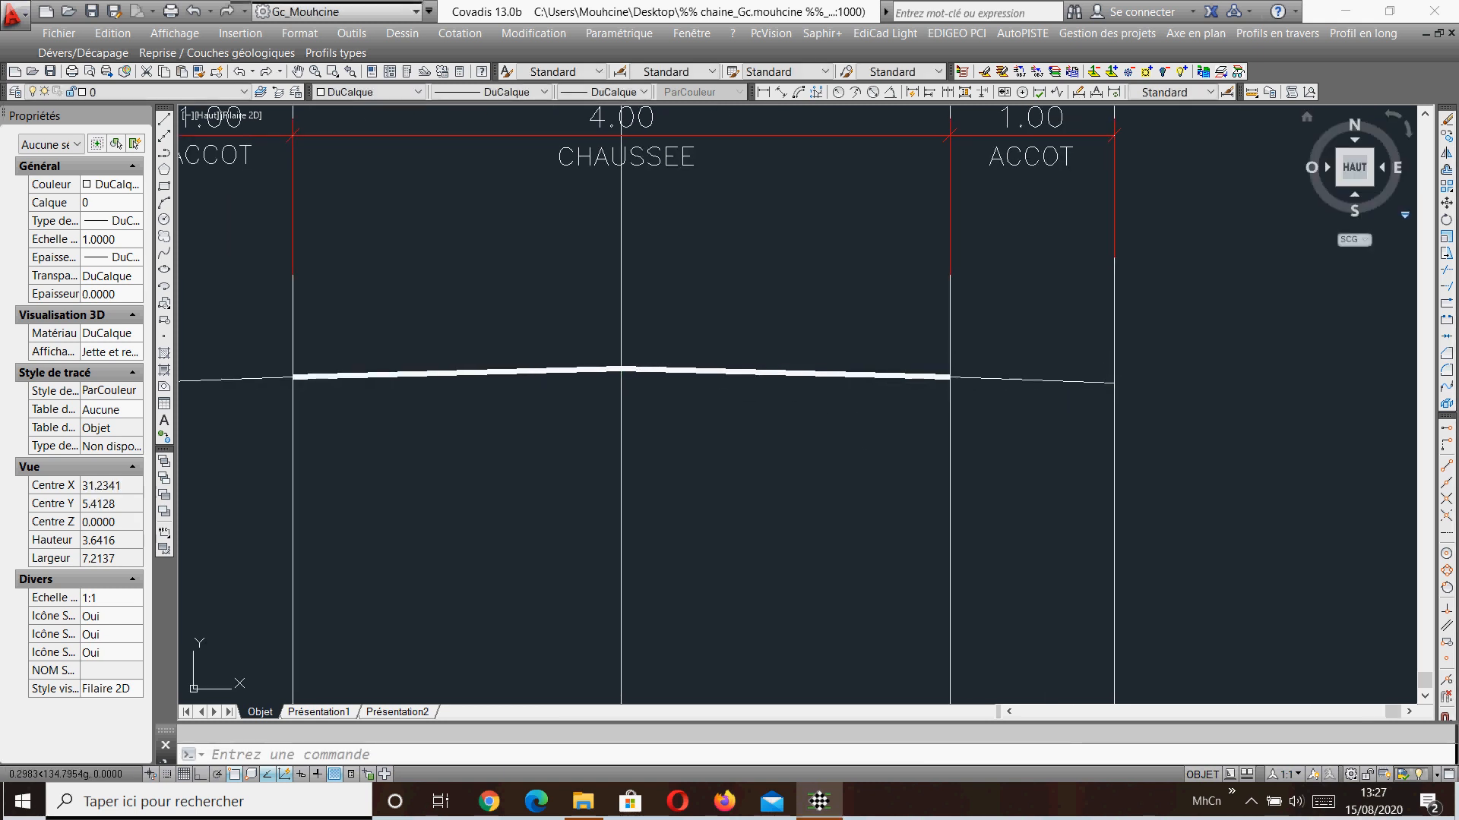
# Offset the full-width surface polyline downward by 0.2 to form the first layer line.
pyautogui.click(1446, 169)
pyautogui.write('0.2')
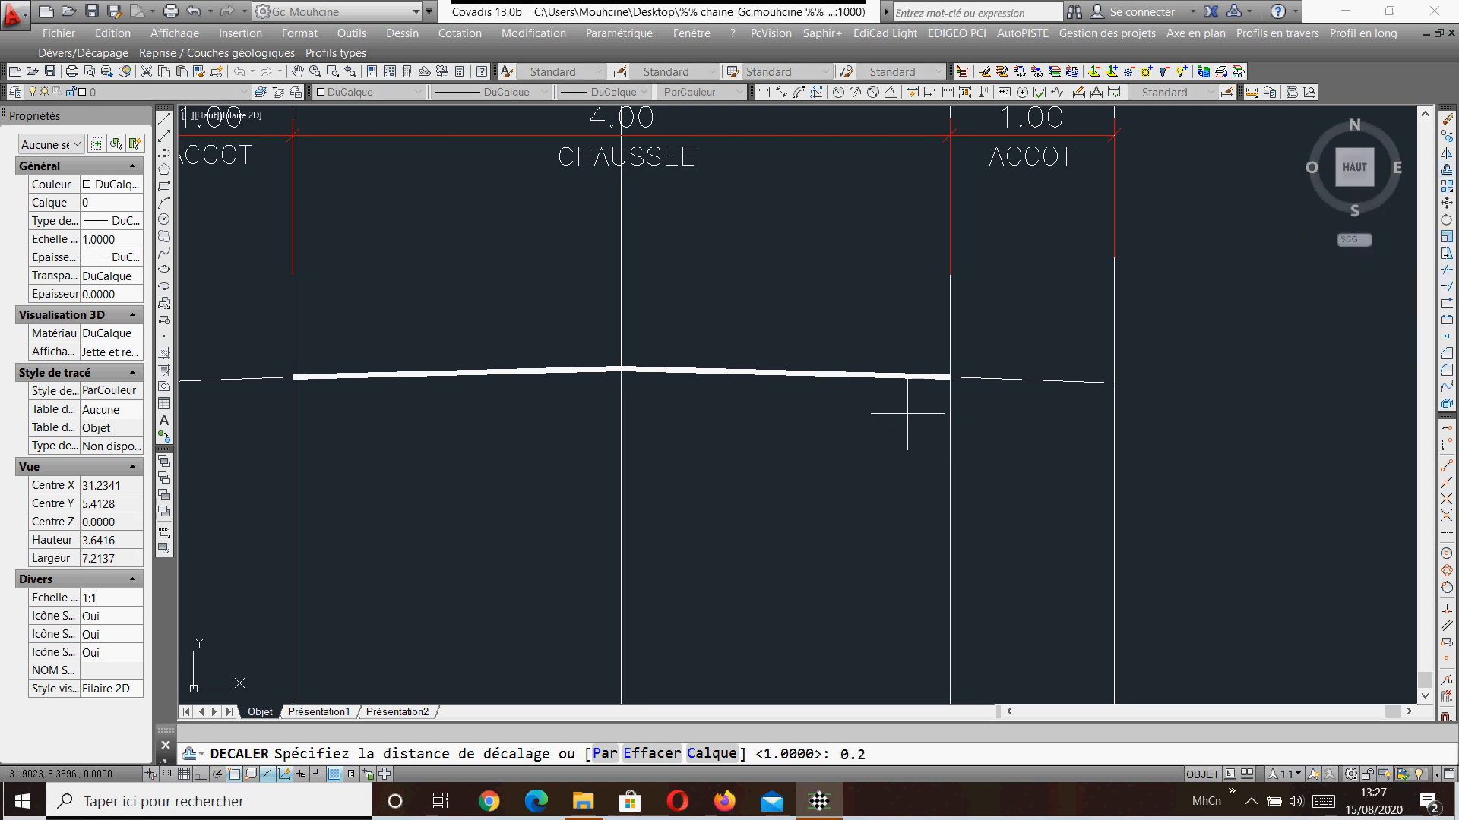
pyautogui.press('Return')
pyautogui.click(982, 378)
pyautogui.click(981, 450)
pyautogui.press('Return')
# Offset the first layer line downward by the same 0.2 distance to form the second layer line.
pyautogui.press('Return')
pyautogui.press('Return')
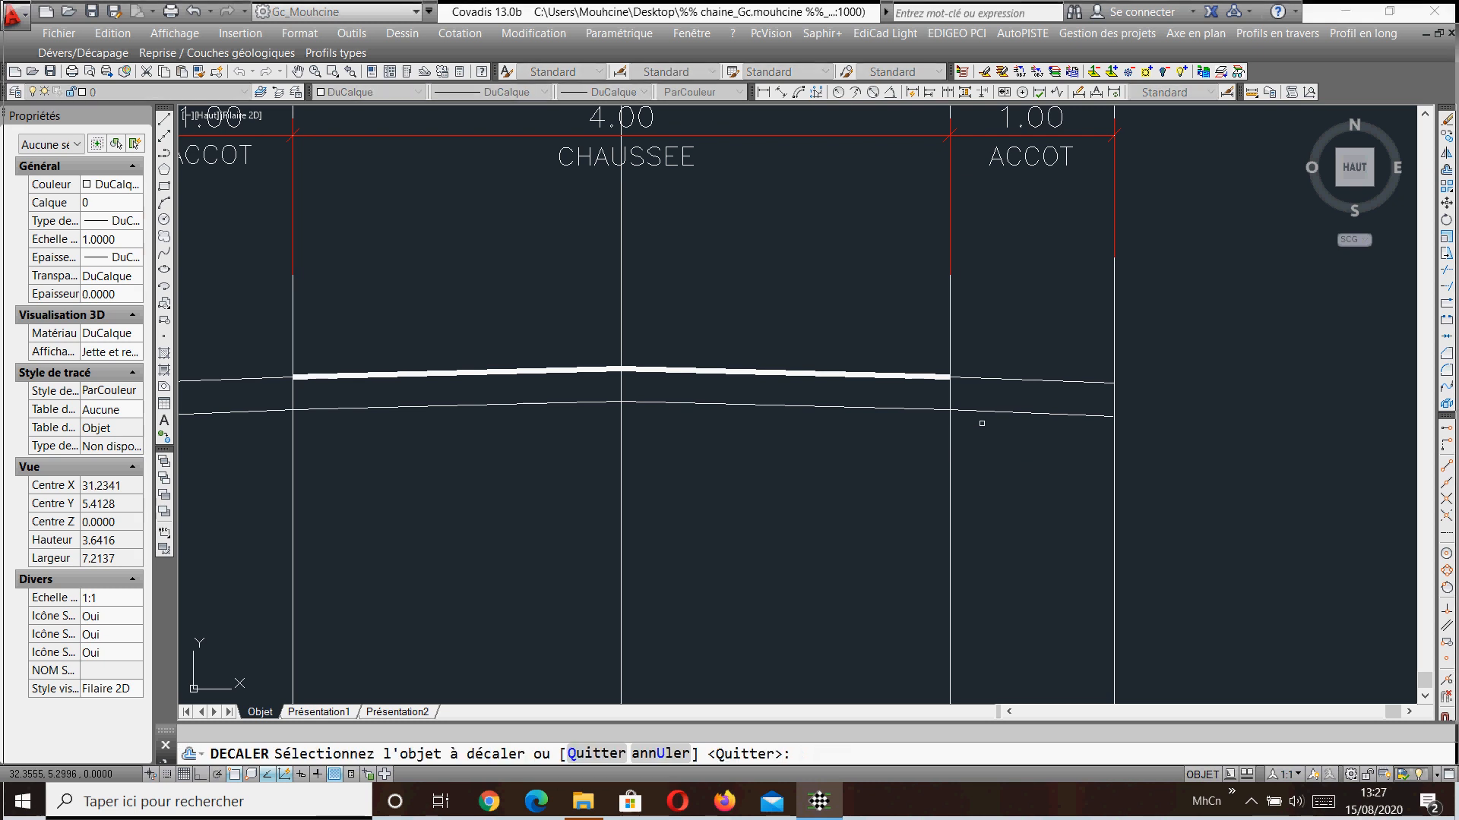
pyautogui.click(982, 414)
pyautogui.click(986, 456)
pyautogui.press('Return')
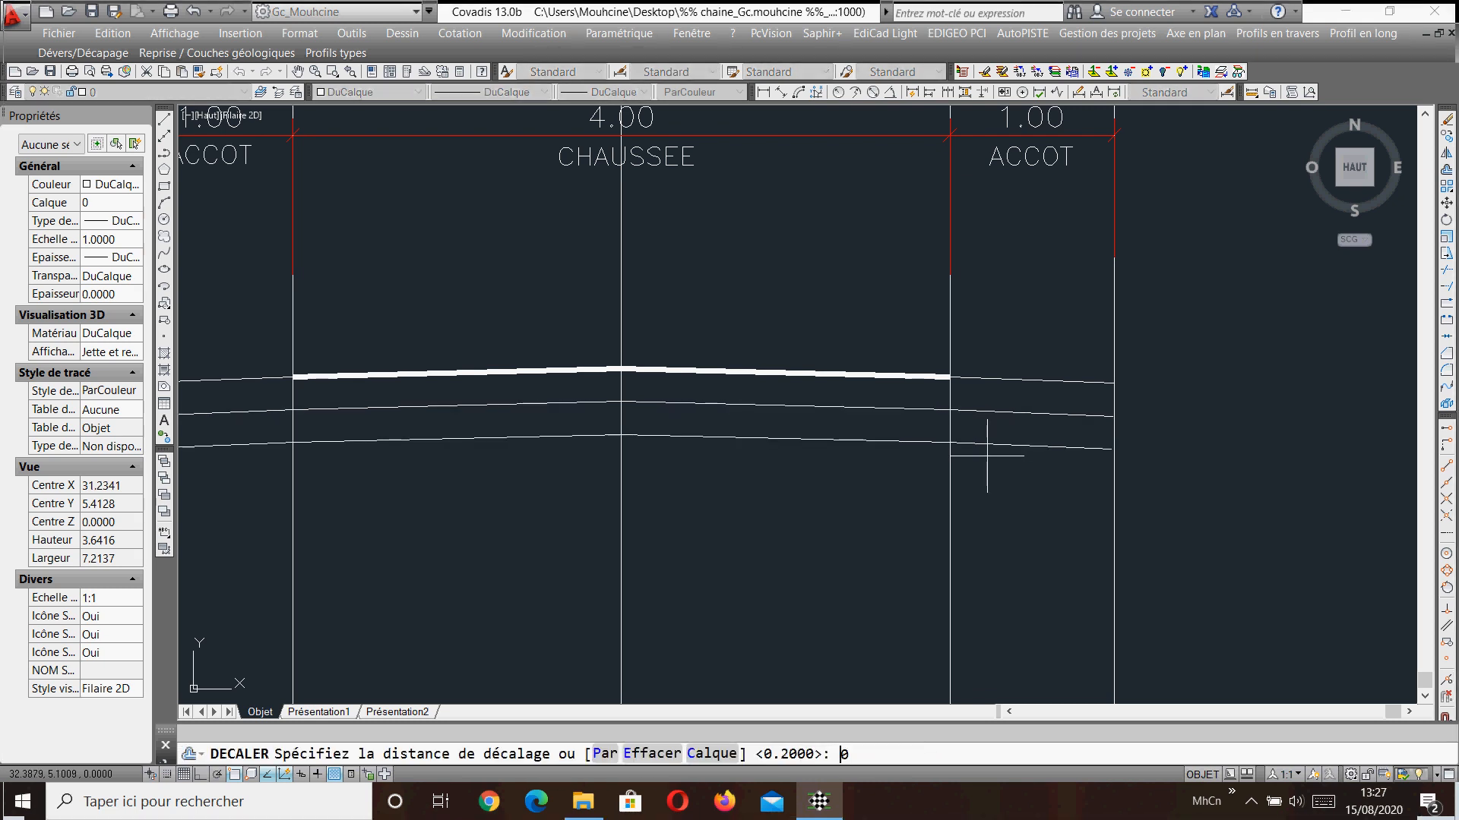
# Offset the second layer line downward by the smaller thickness of the bottom 10AC layer.
pyautogui.press('Return')
pyautogui.click(928, 444)
pyautogui.click(921, 482)
pyautogui.press('Return')
pyautogui.scroll(-2, 1050, 416)
pyautogui.moveTo(654, 484); pyautogui.dragTo(848, 457, button='middle')
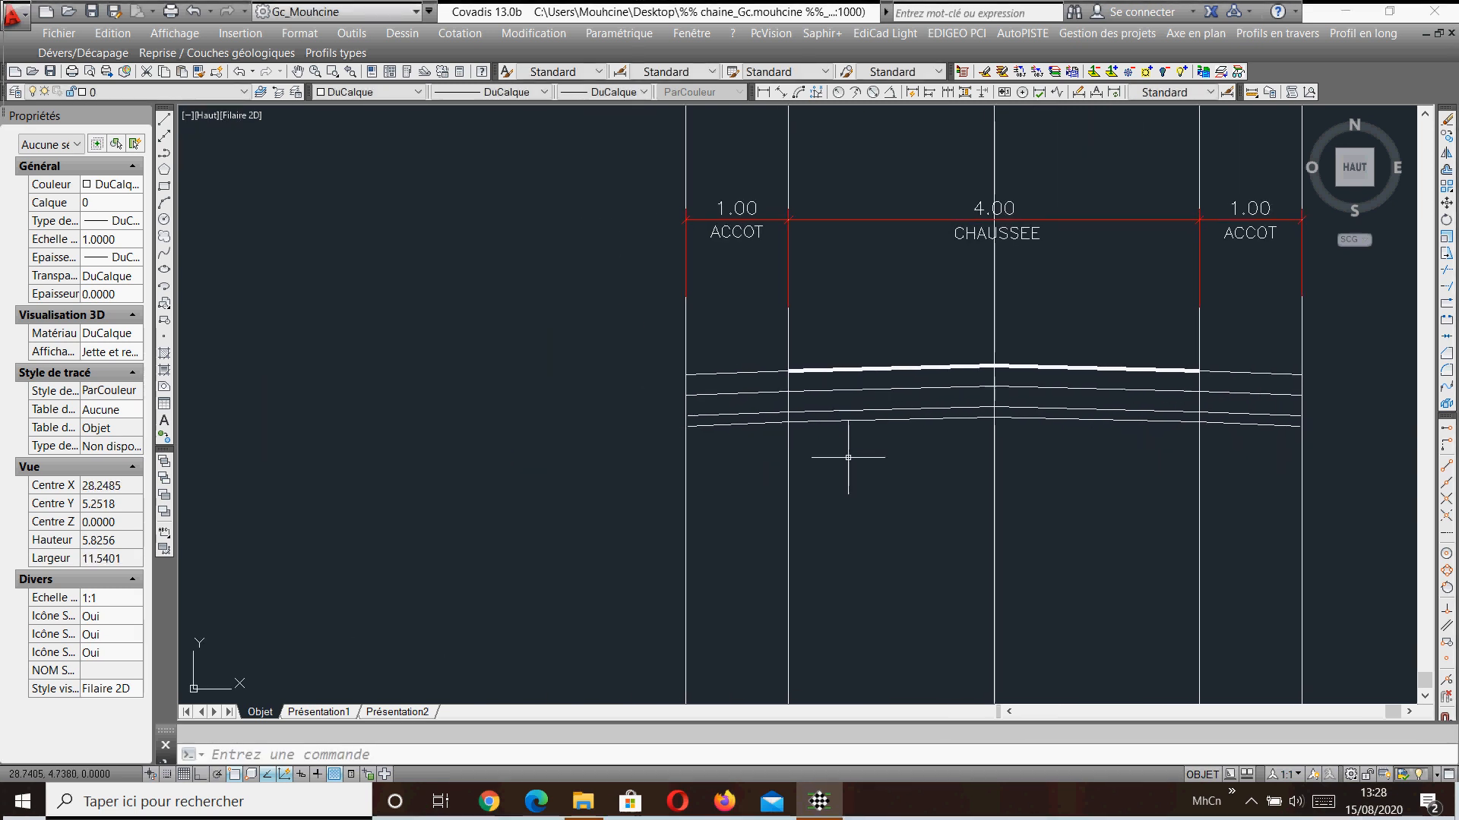
# Draw a closed right triangle with ortho on beside the new section, 3 units wide and 2 units high, for the 3h/2v slope.
pyautogui.scroll(-3, 426, 400)
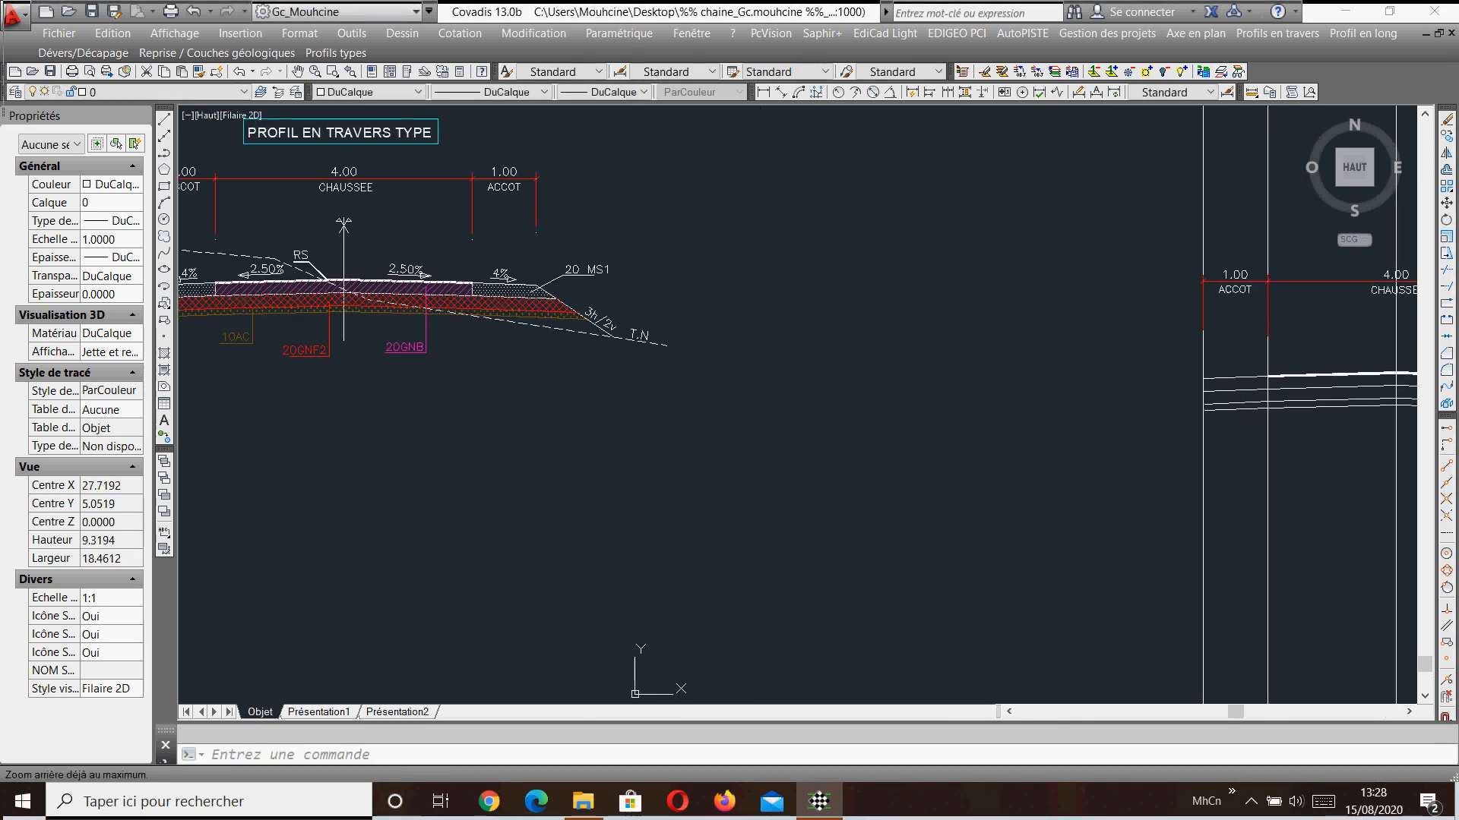
pyautogui.scroll(2, 426, 400)
pyautogui.scroll(4, 840, 391)
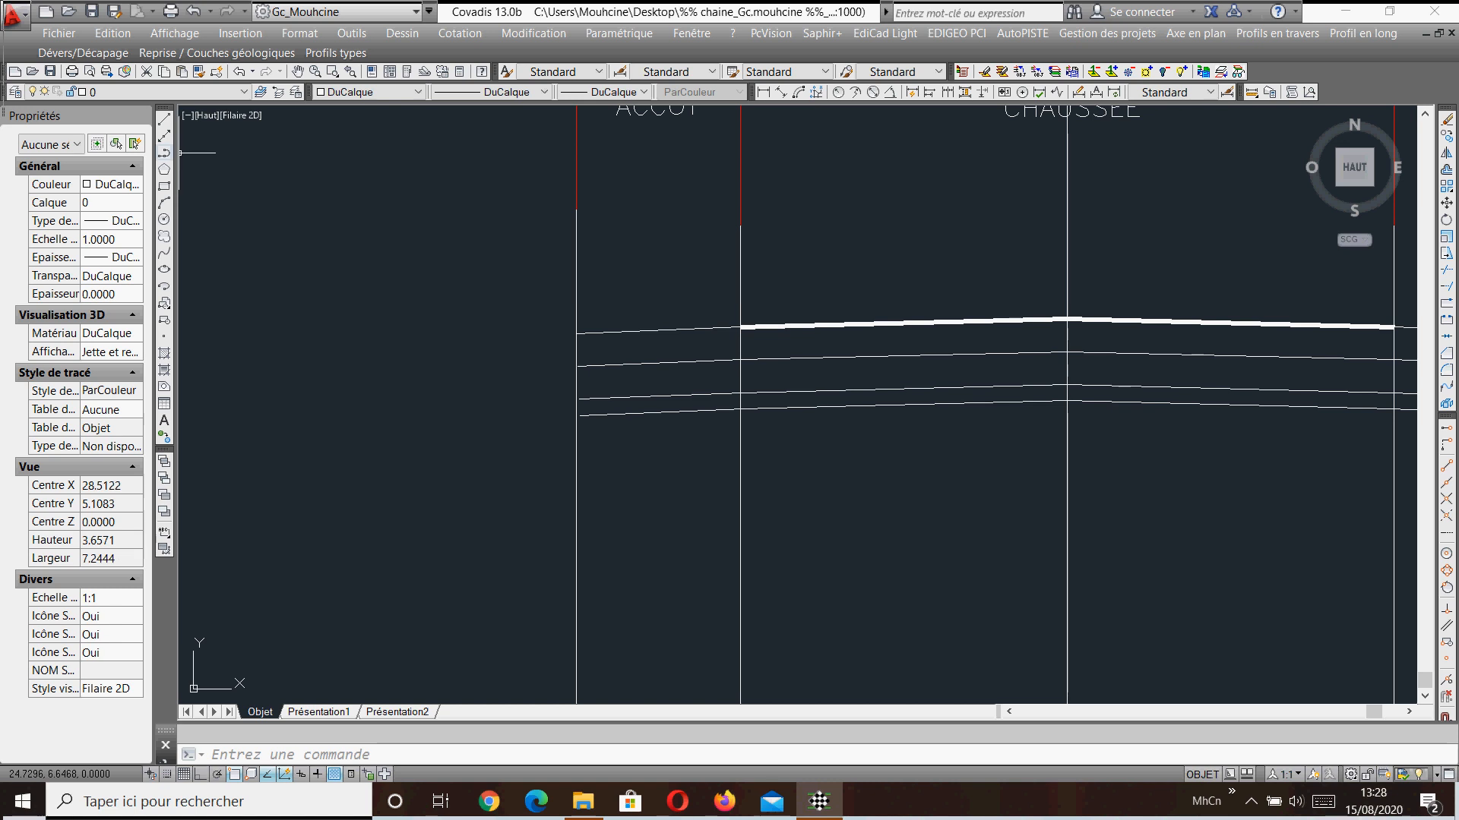
pyautogui.click(163, 152)
pyautogui.scroll(-3, 479, 326)
pyautogui.moveTo(478, 326); pyautogui.dragTo(947, 352, button='middle')
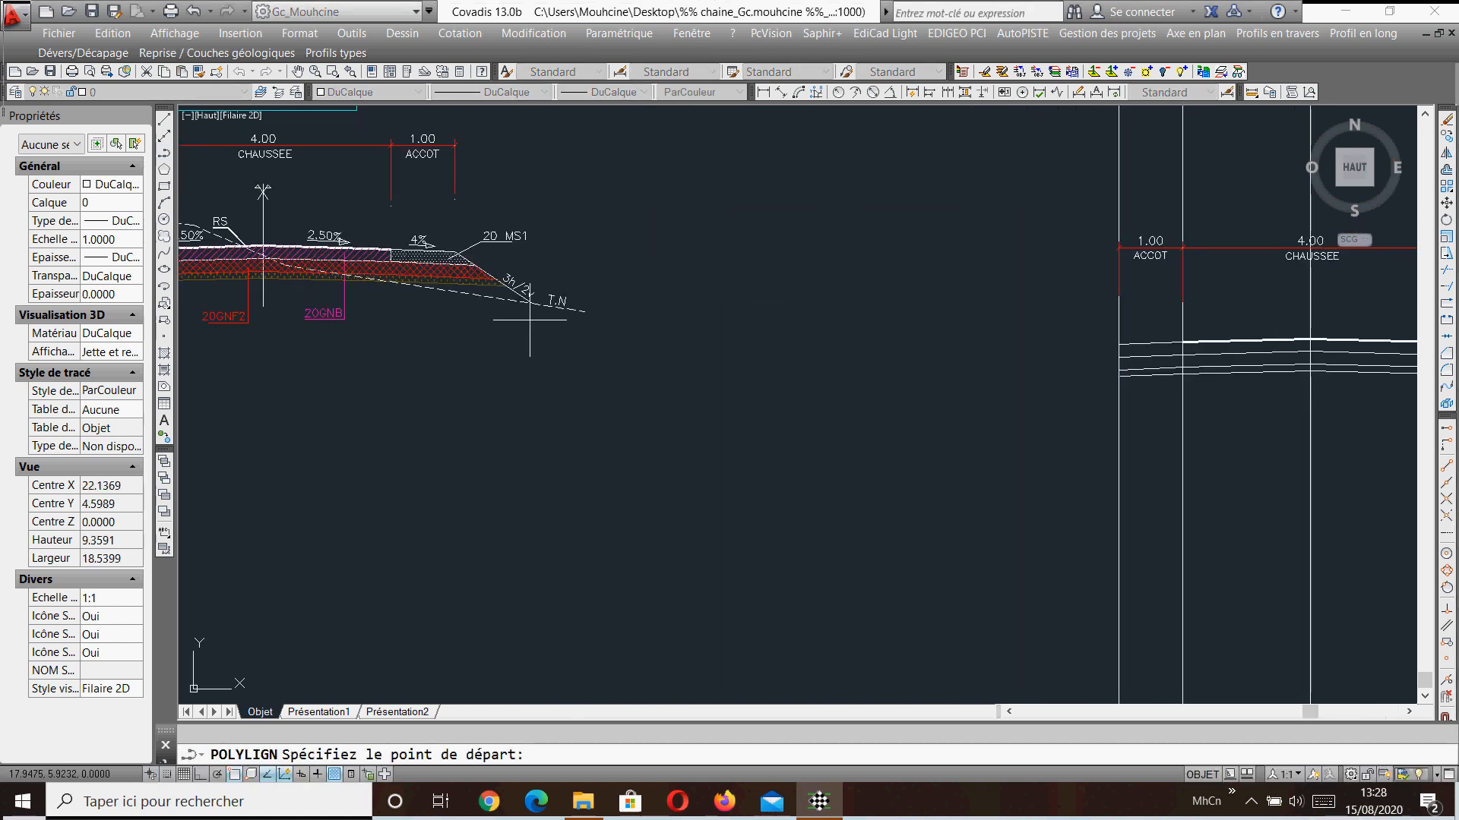
pyautogui.scroll(-3, 538, 323)
pyautogui.scroll(3, 1167, 407)
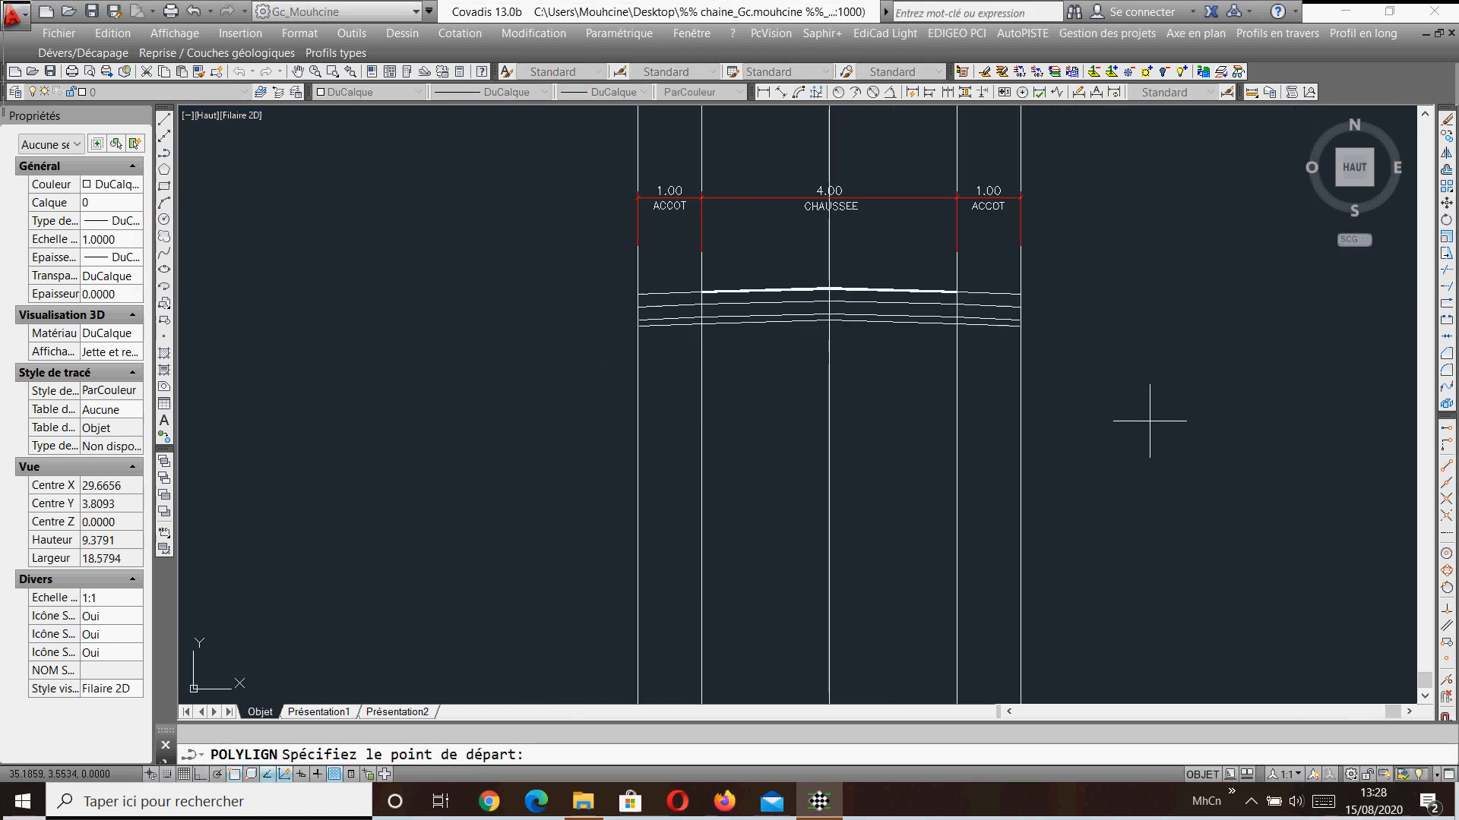
pyautogui.click(1109, 434)
pyautogui.press('F8')
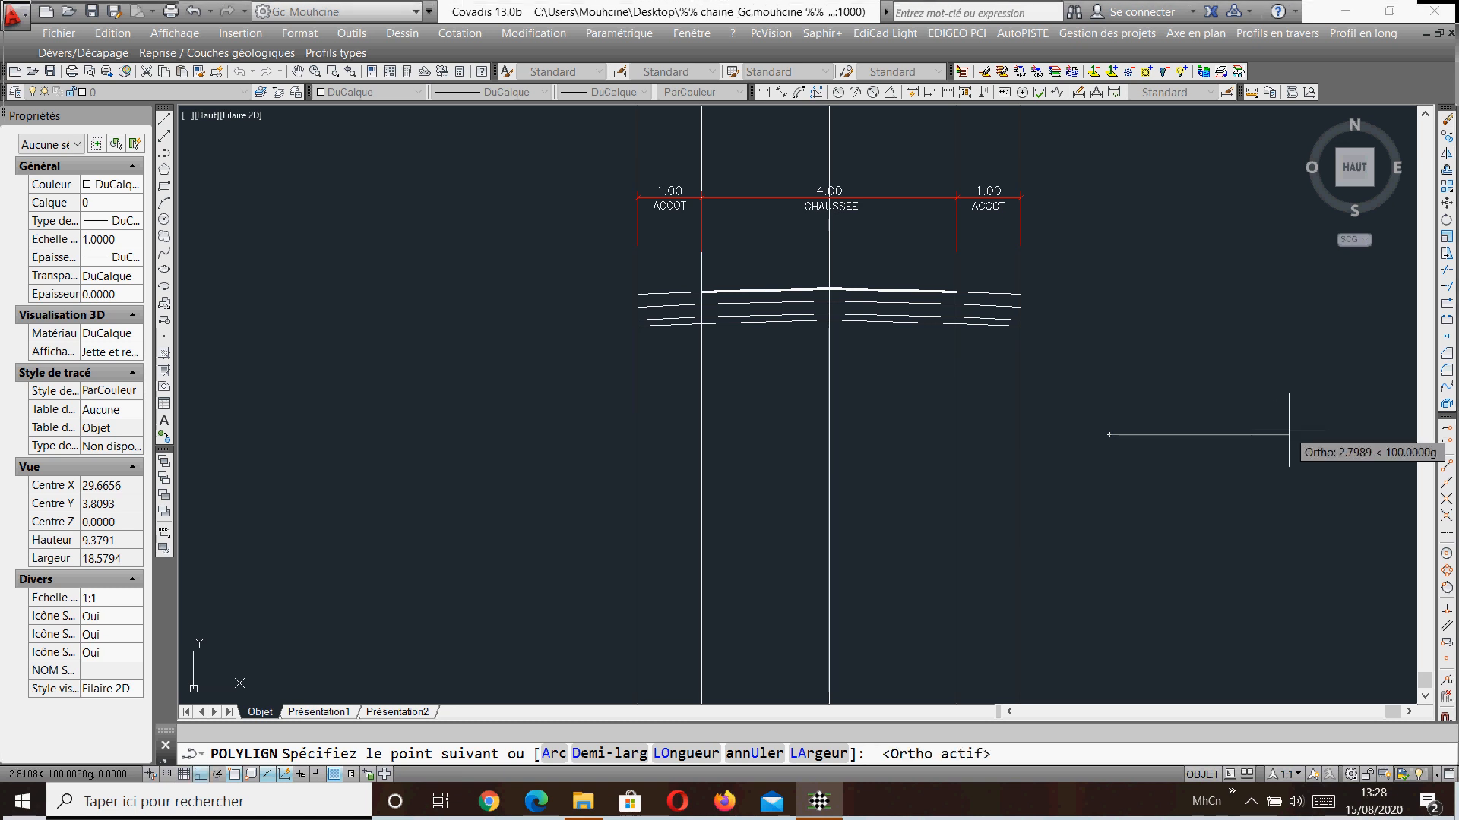
pyautogui.click(1288, 430)
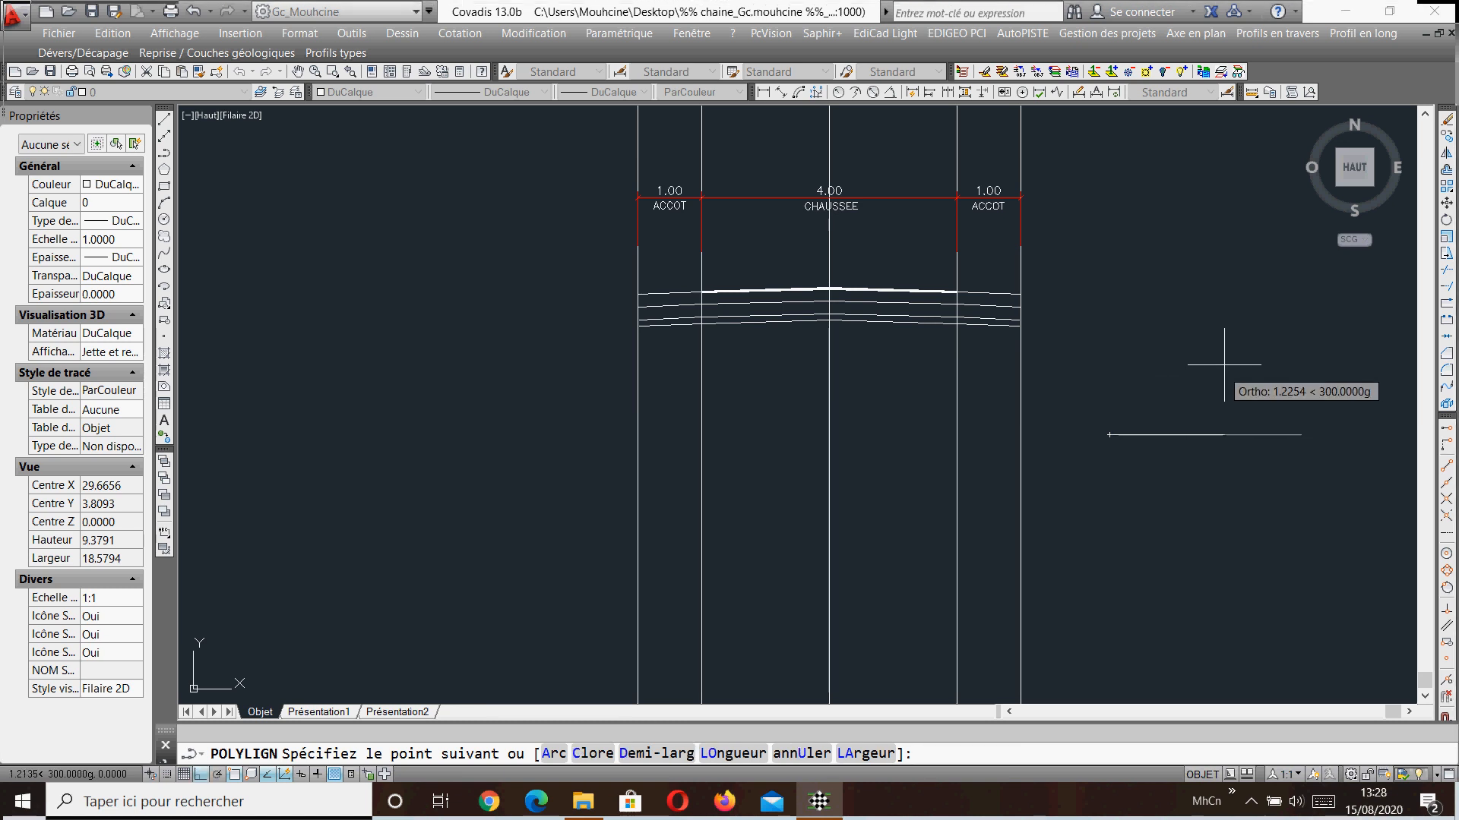
pyautogui.click(1284, 308)
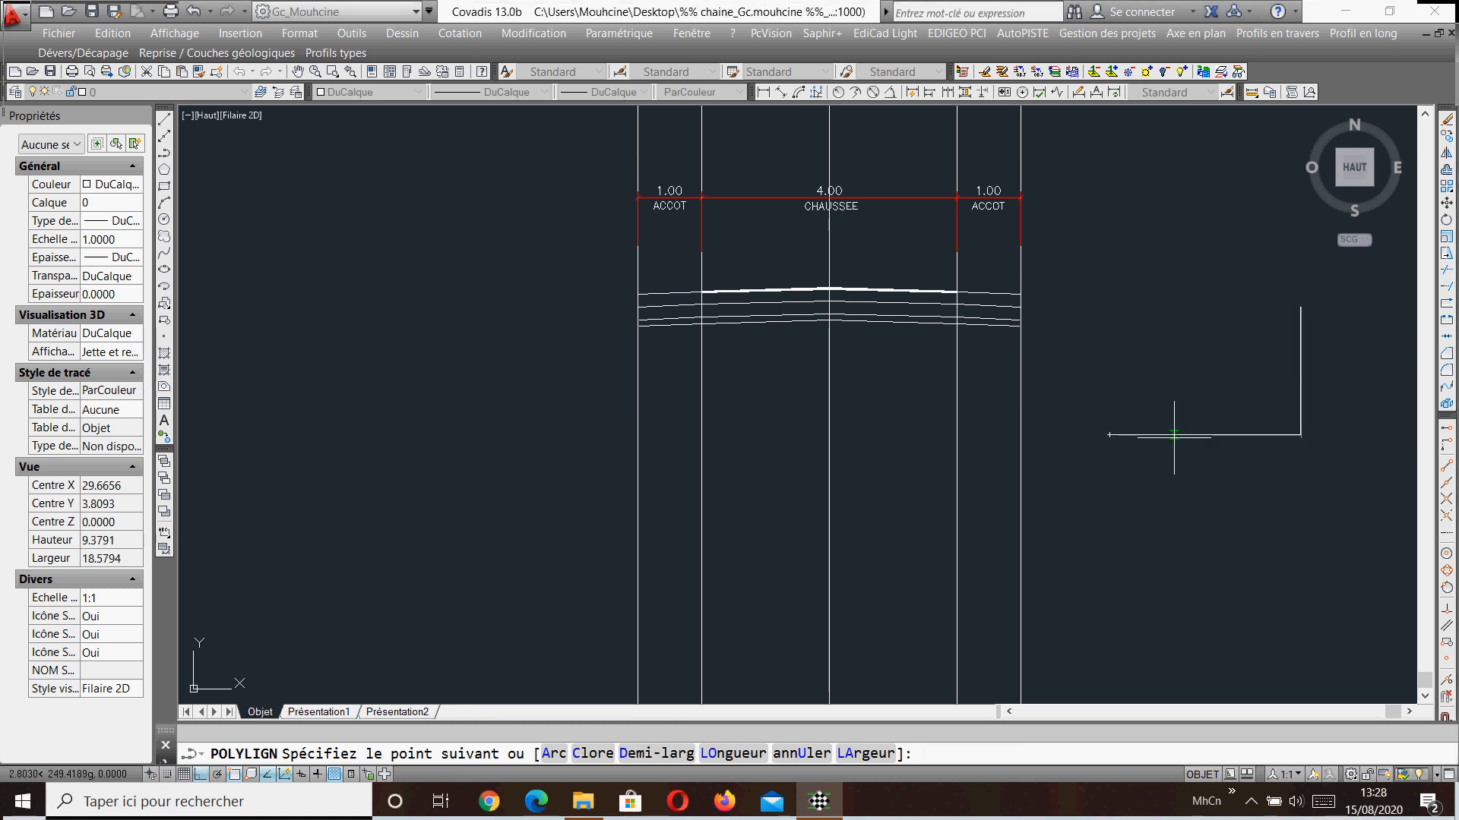
pyautogui.click(1109, 434)
pyautogui.press('Return')
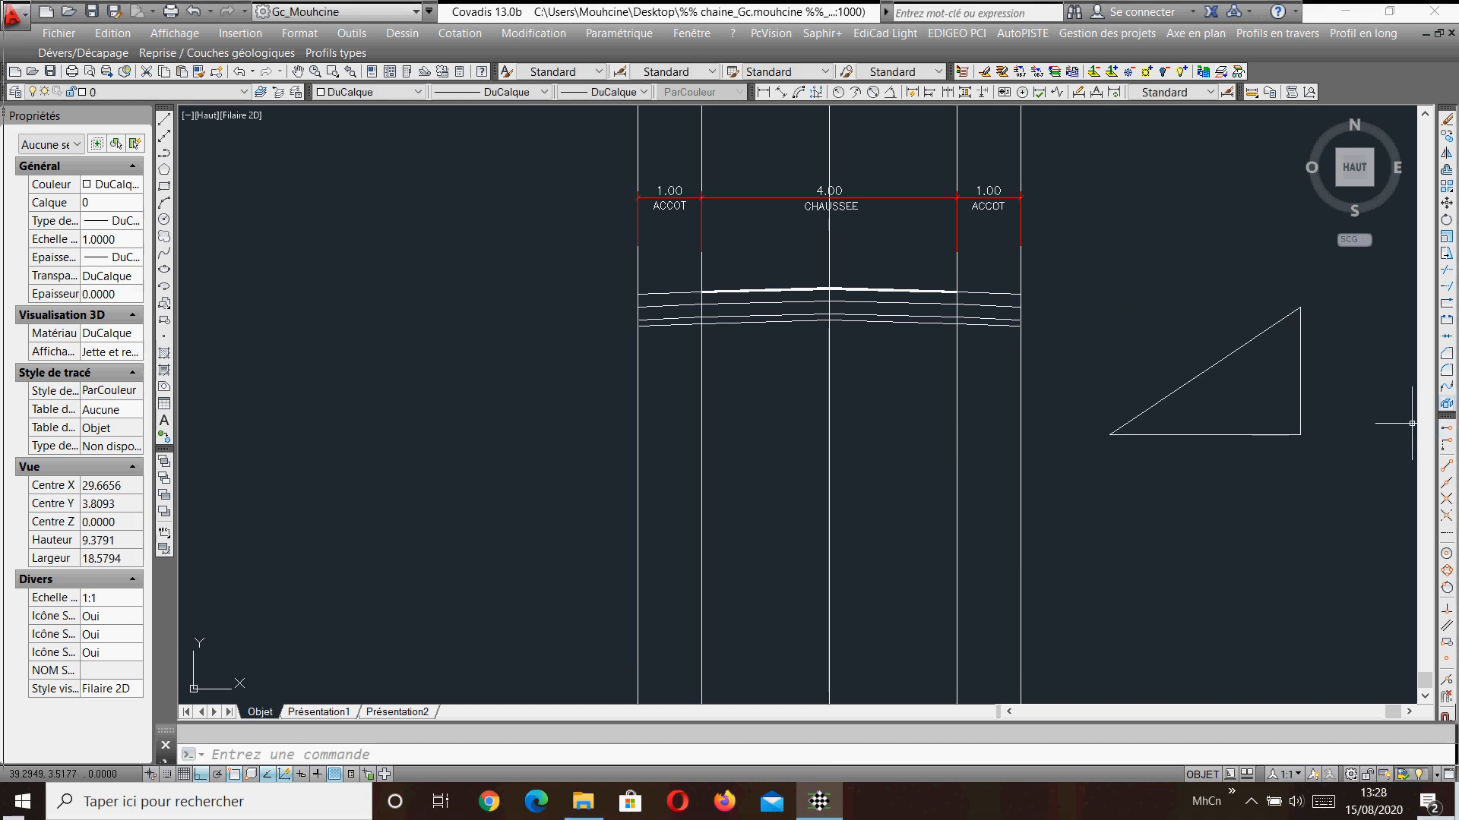
# Explode the slope triangle into separate lines.
pyautogui.click(1446, 402)
pyautogui.click(1241, 399)
pyautogui.click(1159, 474)
pyautogui.press('Return')
# Move the triangle's hypotenuse by its upper end onto the outer end of the left shoulder line.
pyautogui.click(1236, 355)
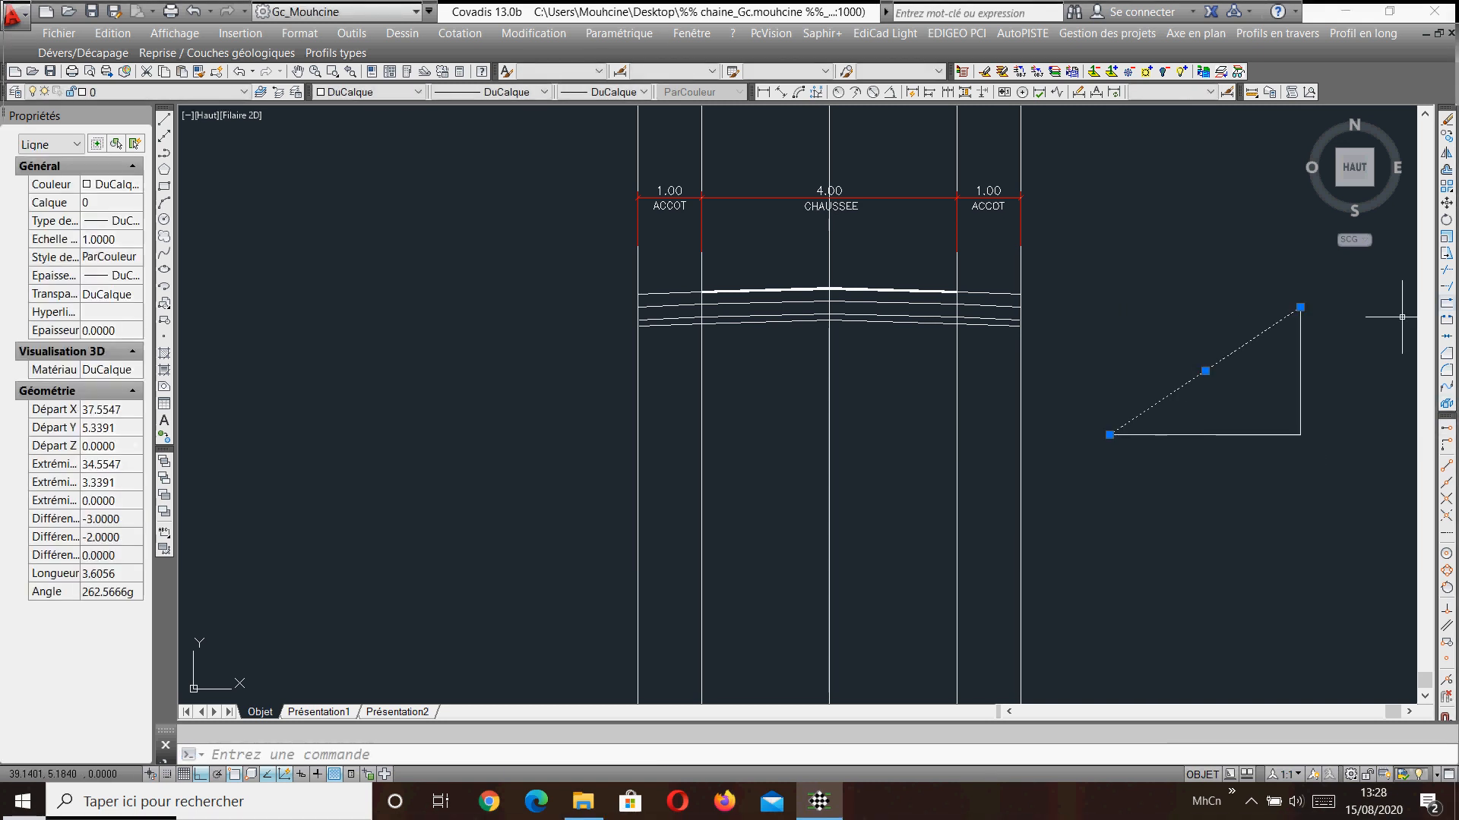
pyautogui.click(1446, 202)
pyautogui.click(1300, 307)
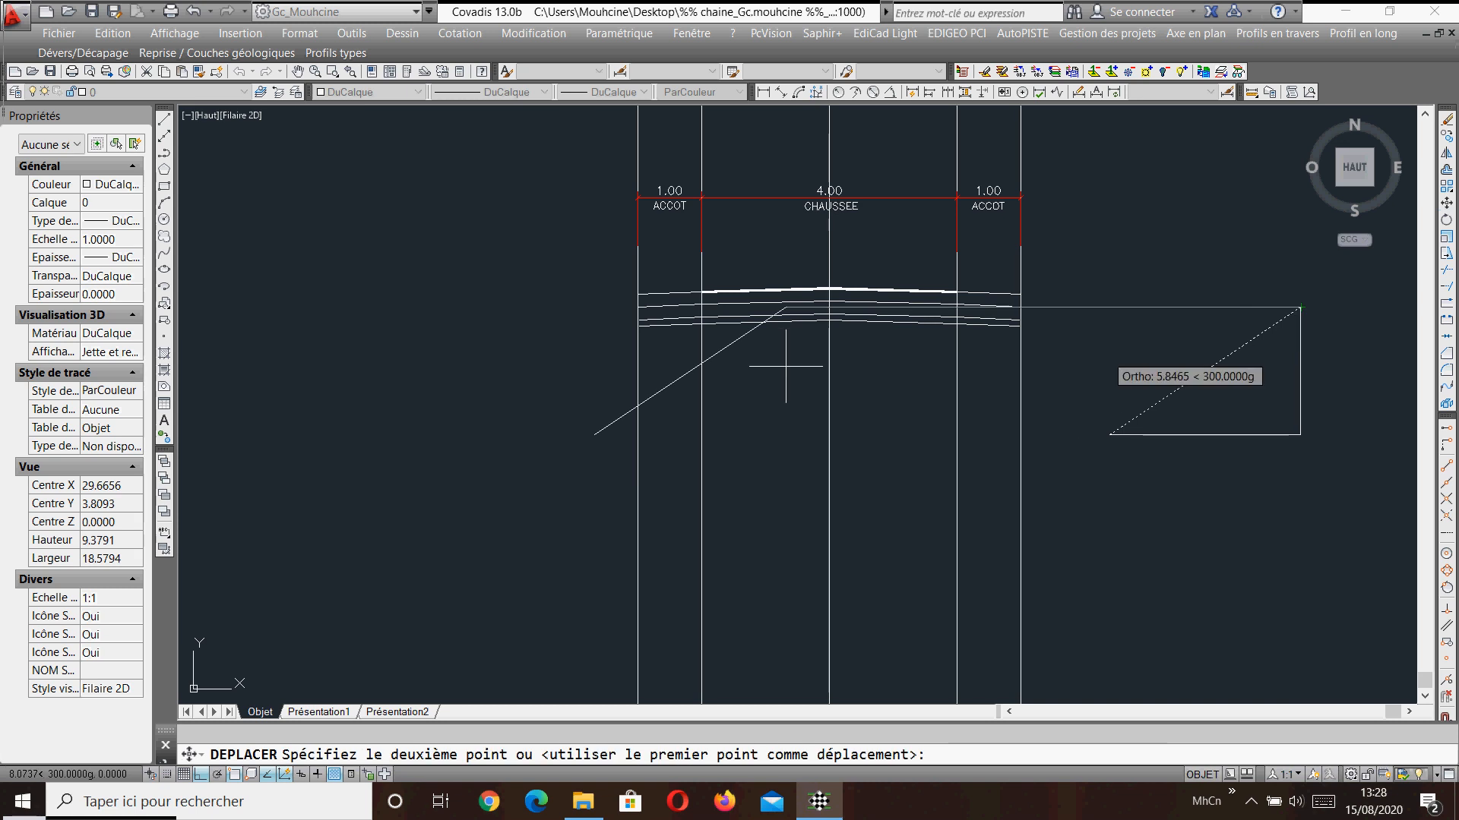
pyautogui.click(634, 297)
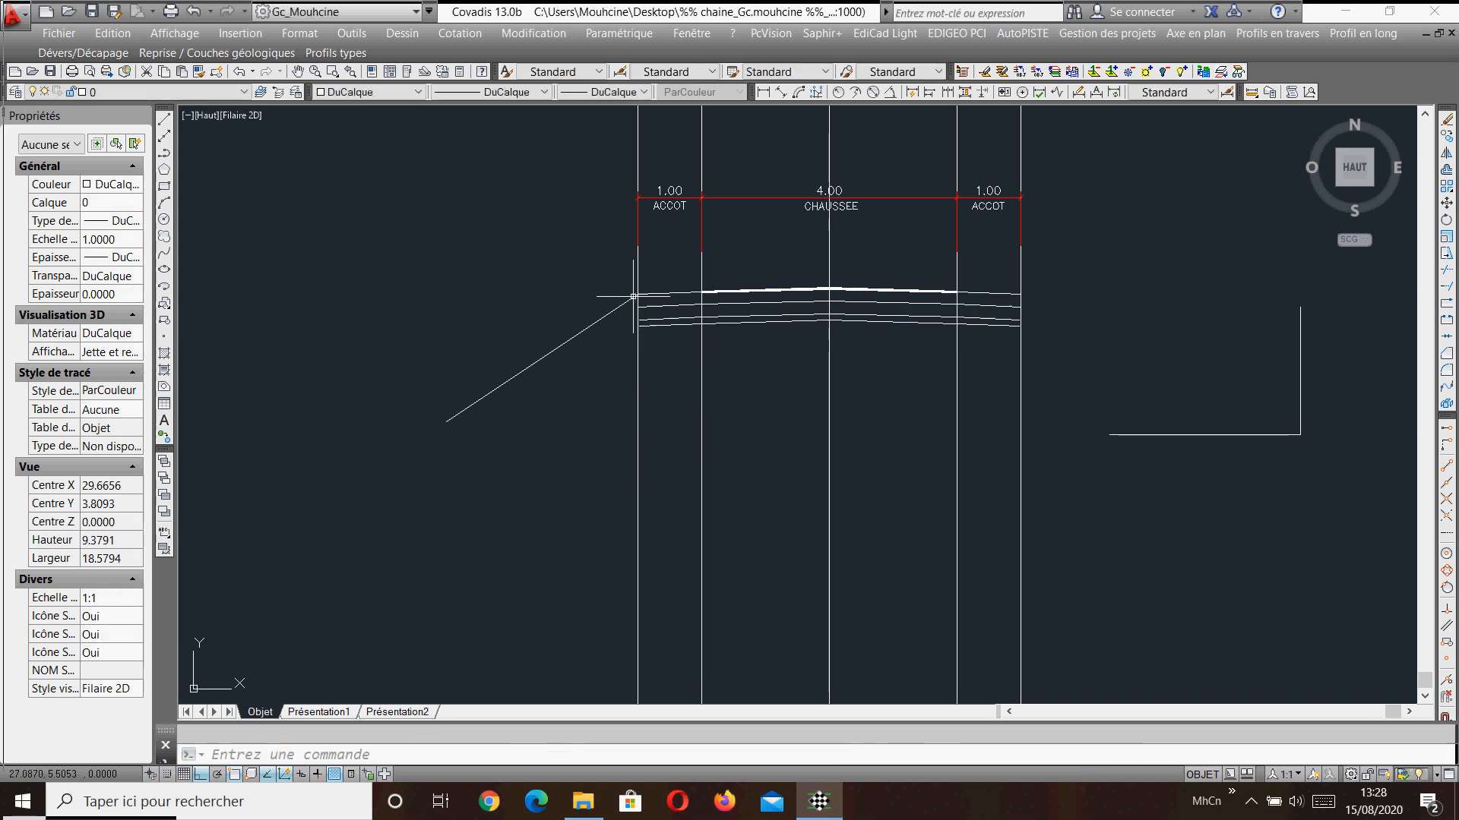
# Delete the leftover horizontal and vertical sides of the slope triangle.
pyautogui.click(1253, 321)
pyautogui.click(1307, 448)
pyautogui.click(1174, 460)
pyautogui.click(1116, 395)
pyautogui.press('Delete')
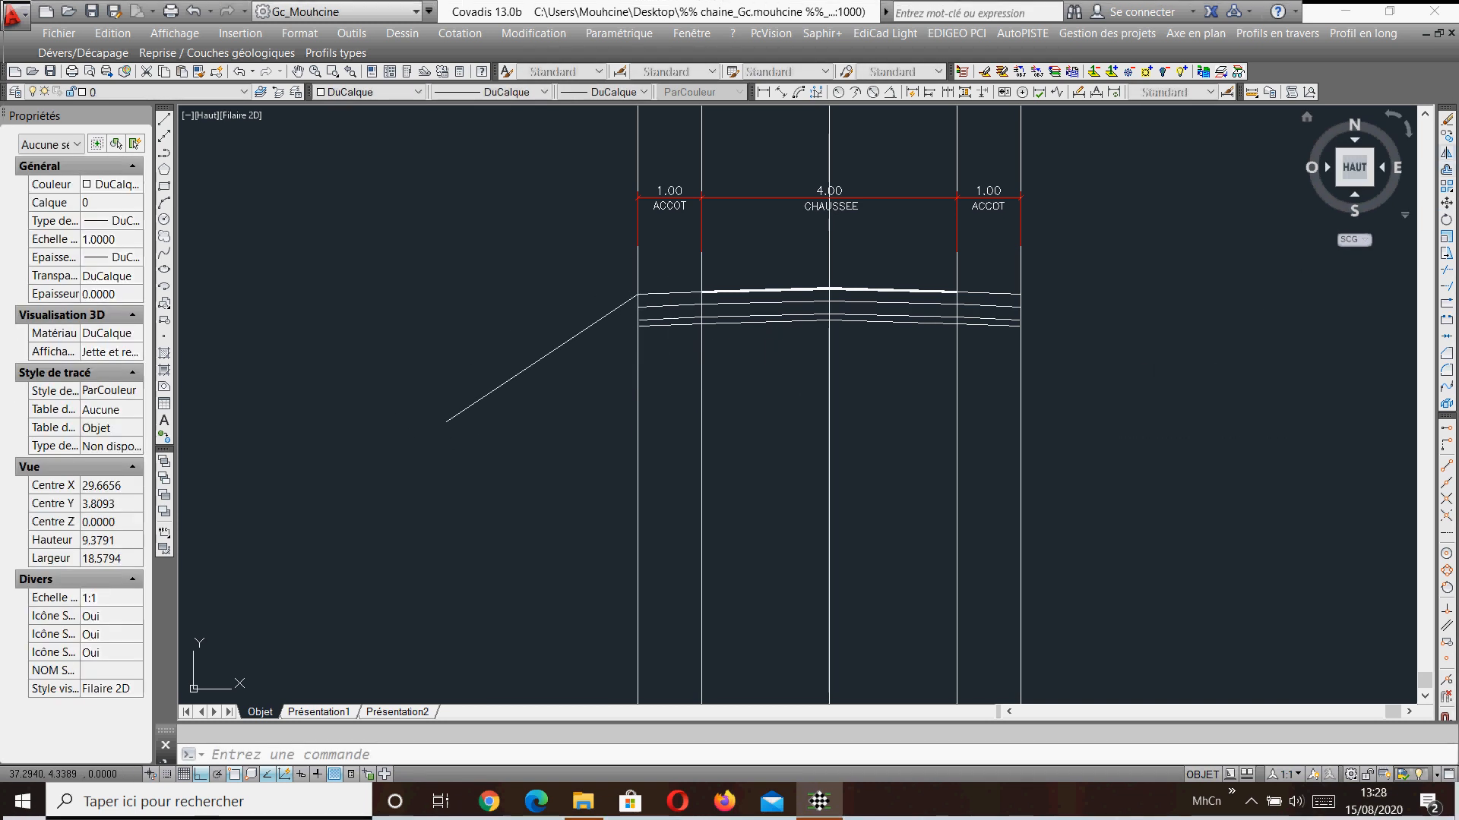
# Mirror the left side-slope line about the road's vertical axis to create the right slope, keeping the original.
pyautogui.click(1446, 152)
pyautogui.moveTo(604, 354); pyautogui.dragTo(478, 451, button='middle')
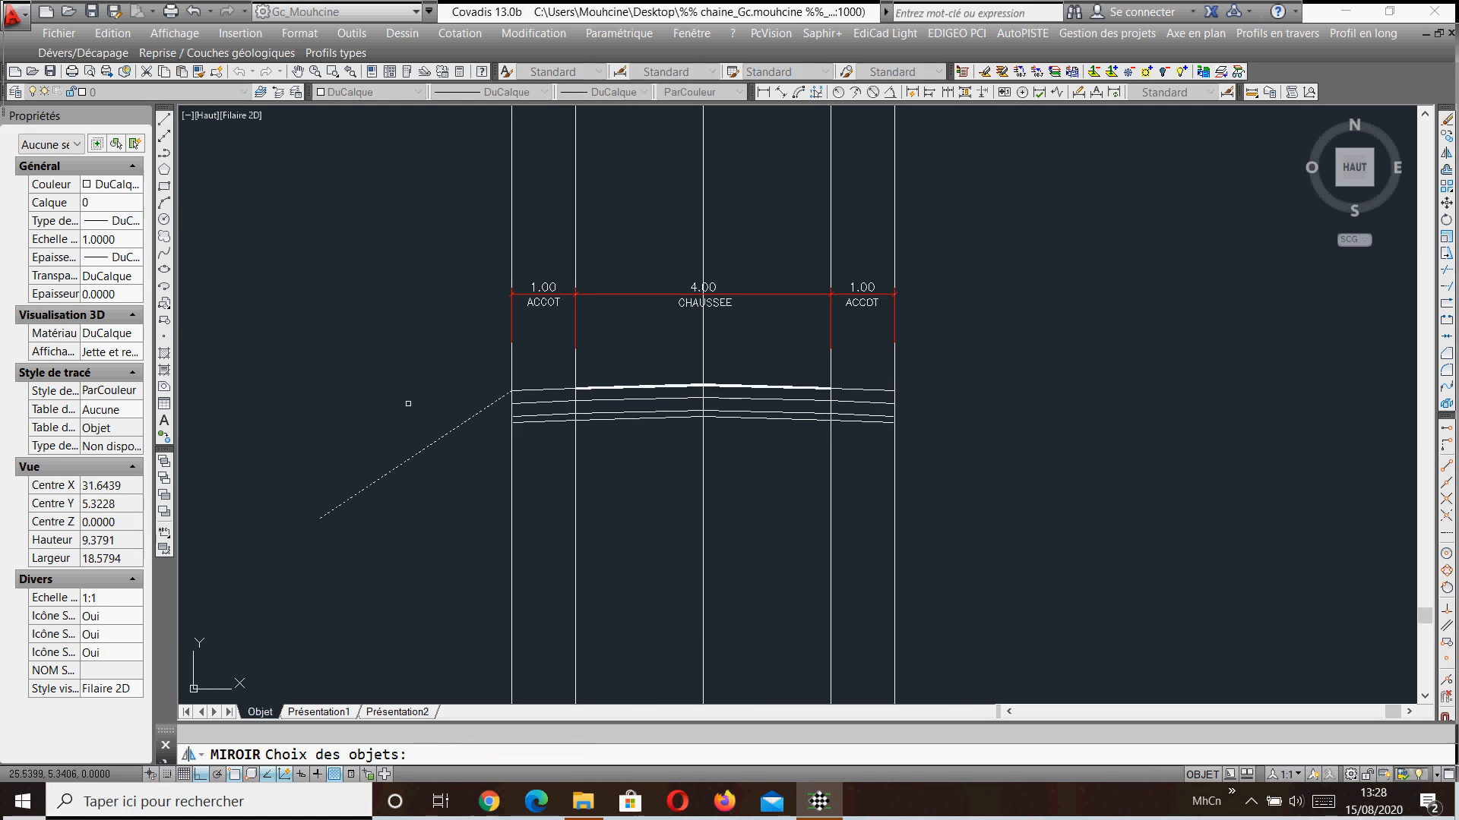
pyautogui.click(703, 196)
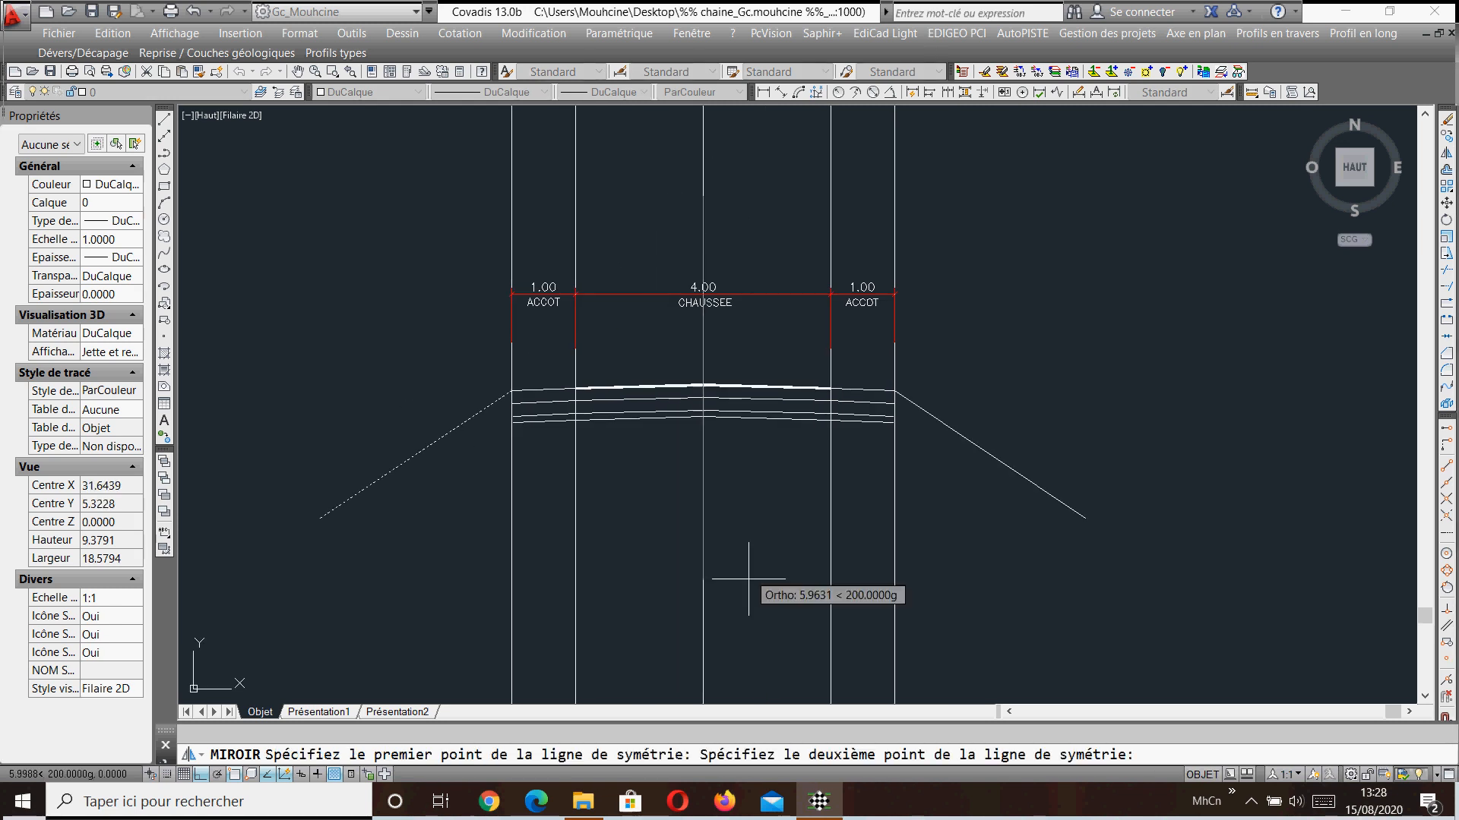
pyautogui.click(707, 561)
pyautogui.rightClick(705, 561)
pyautogui.click(752, 573)
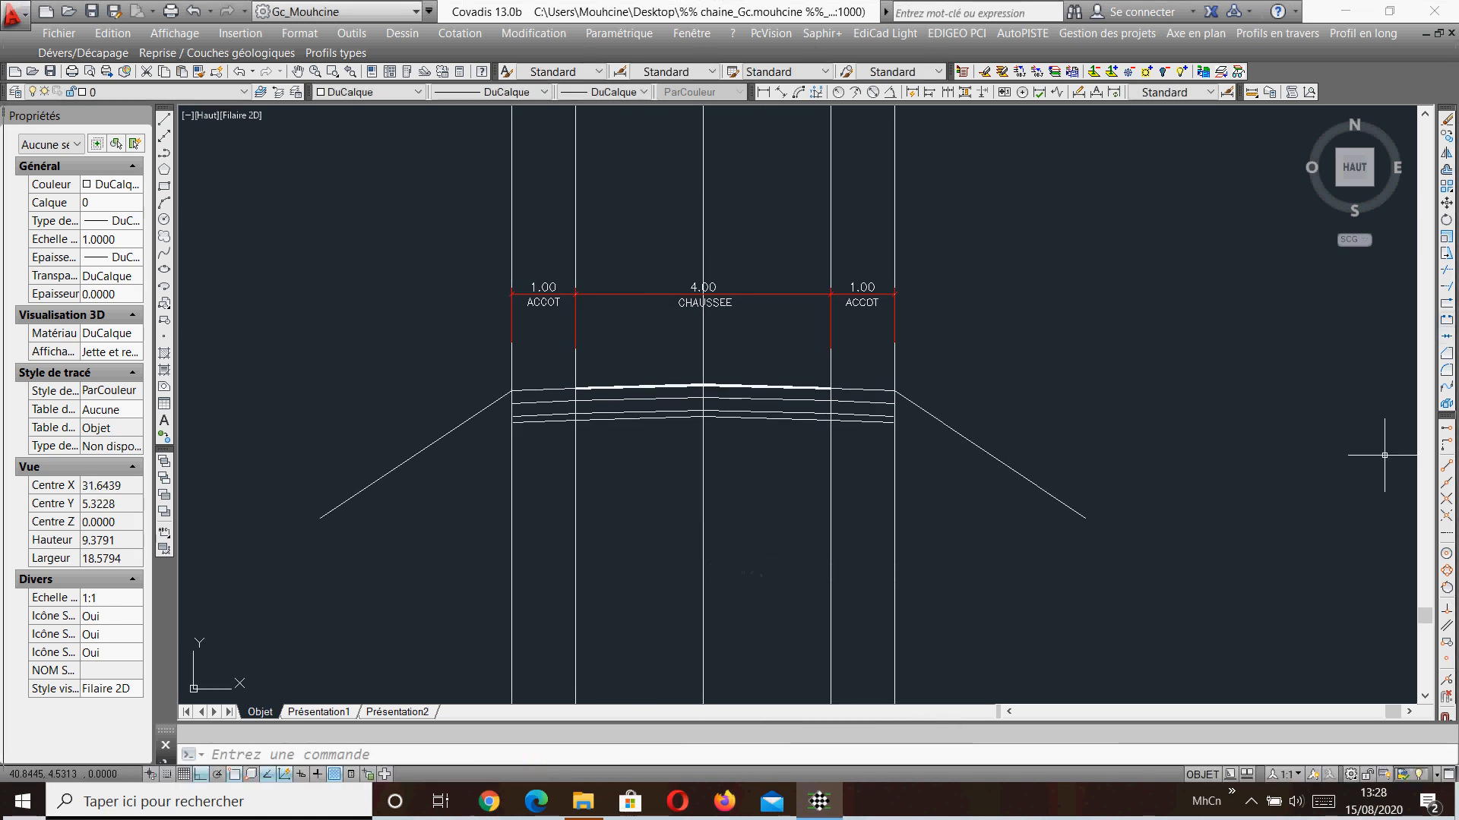
# Extend the ends of the pavement layer lines out to the side-slope lines on both sides.
pyautogui.click(1446, 287)
pyautogui.click(1066, 507)
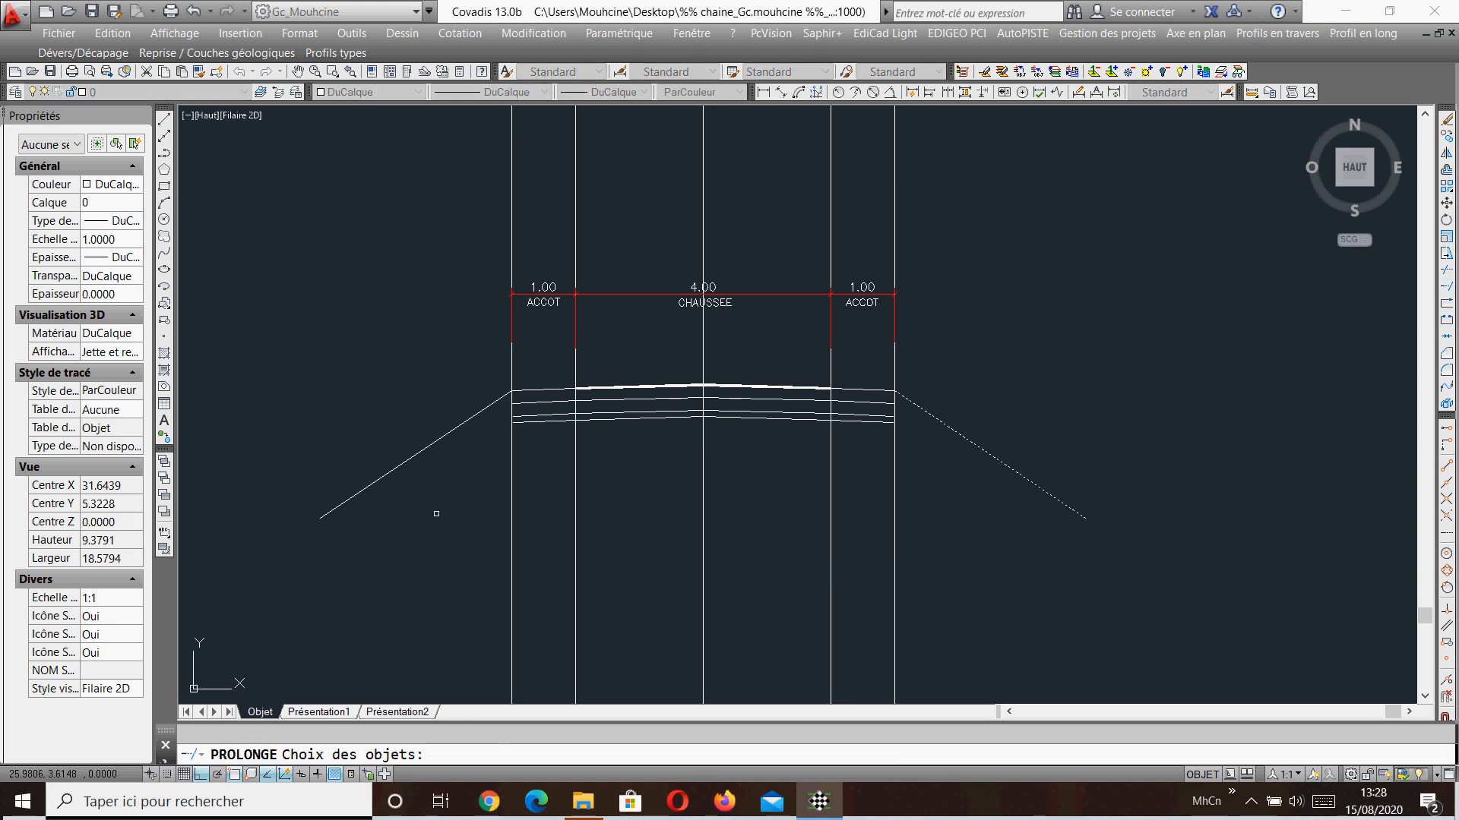
pyautogui.rightClick(366, 442)
pyautogui.click(527, 398)
pyautogui.click(774, 425)
pyautogui.click(858, 394)
pyautogui.click(842, 451)
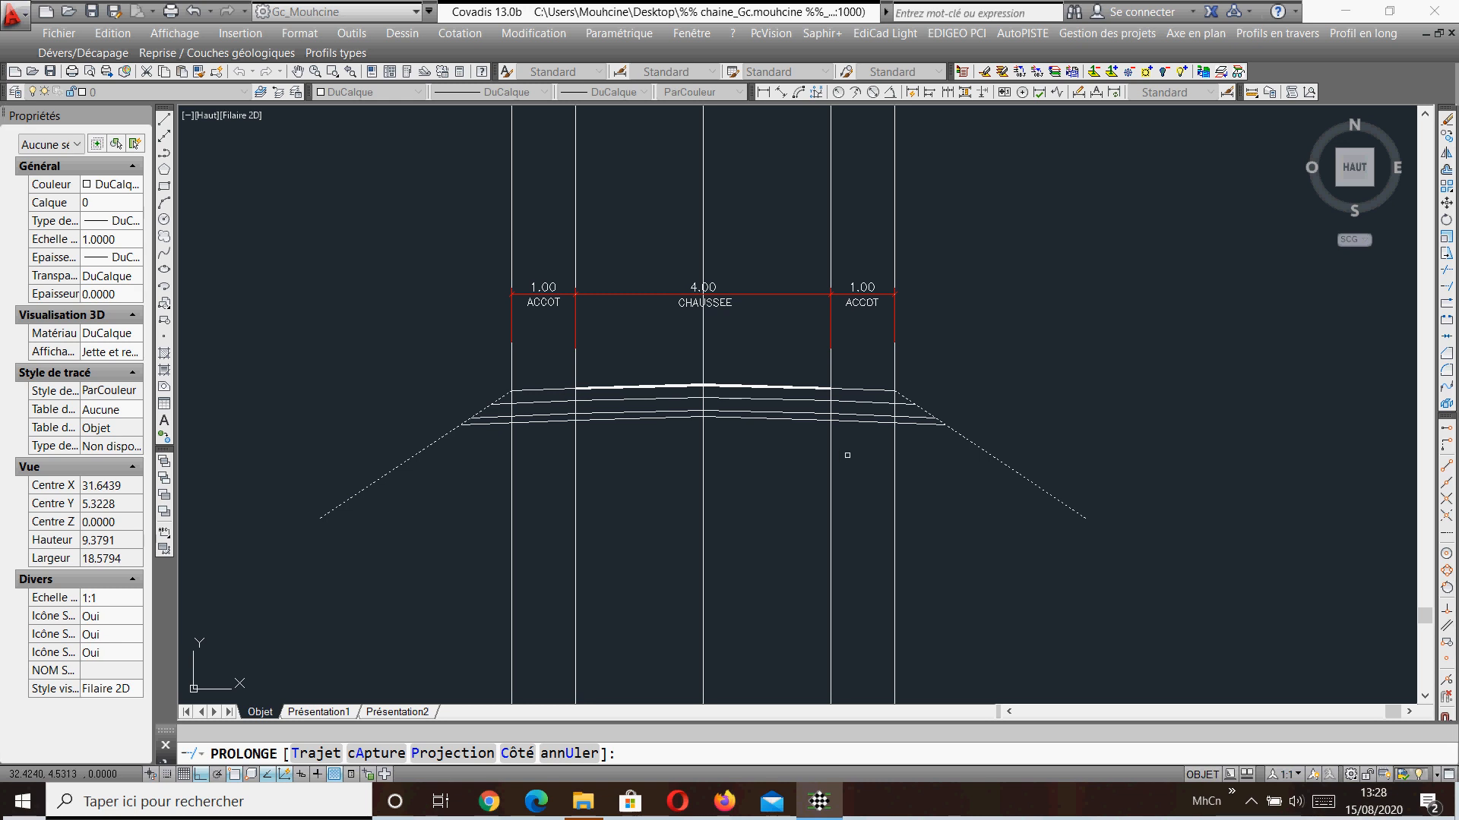
pyautogui.rightClick(821, 444)
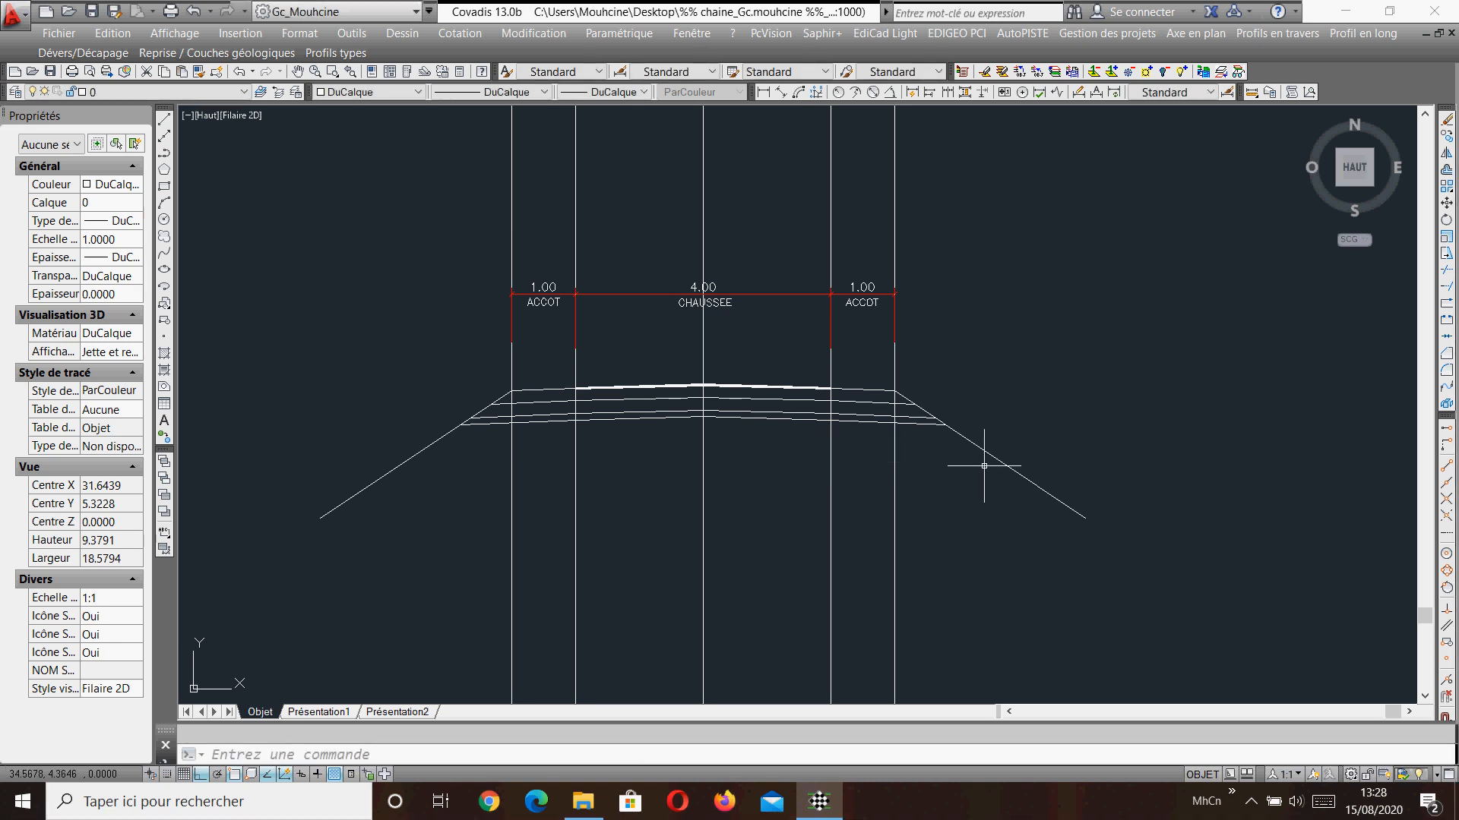
# Delete the two outermost vertical construction lines at the outer edges of the shoulders.
pyautogui.scroll(2, 711, 415)
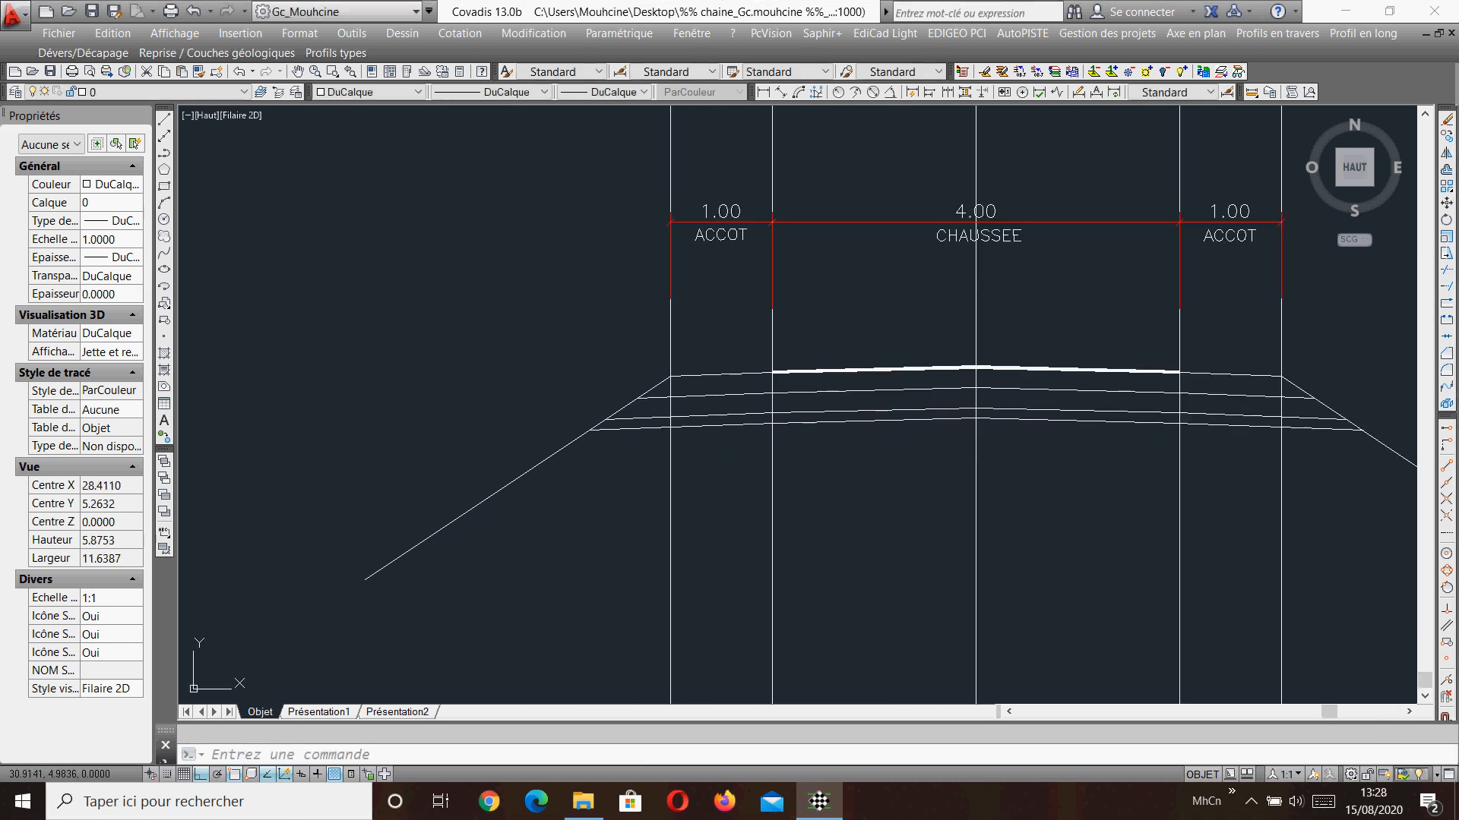
pyautogui.moveTo(980, 421); pyautogui.dragTo(774, 424, button='middle')
pyautogui.scroll(4, 1083, 397)
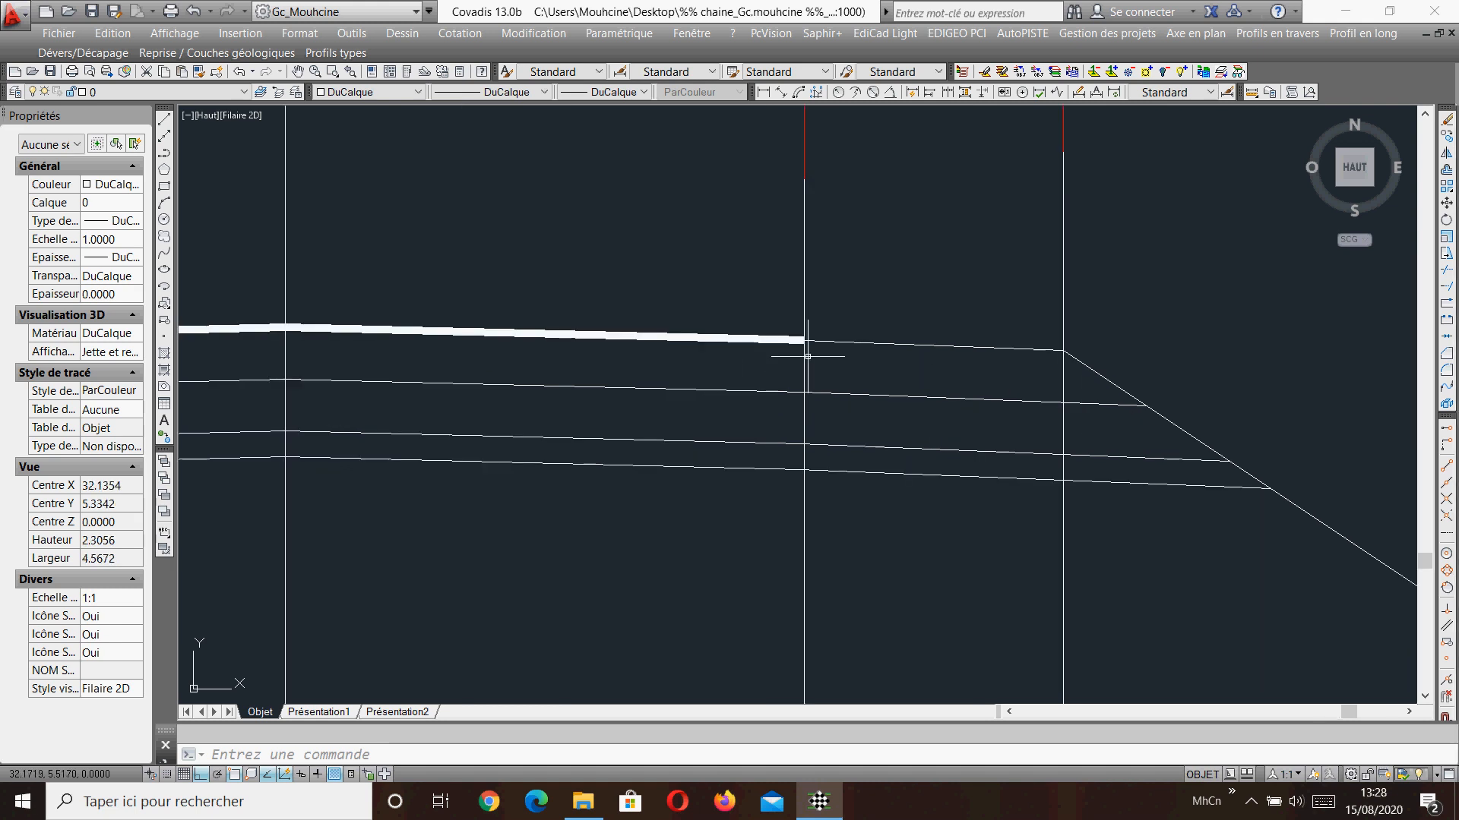
pyautogui.scroll(-4, 866, 403)
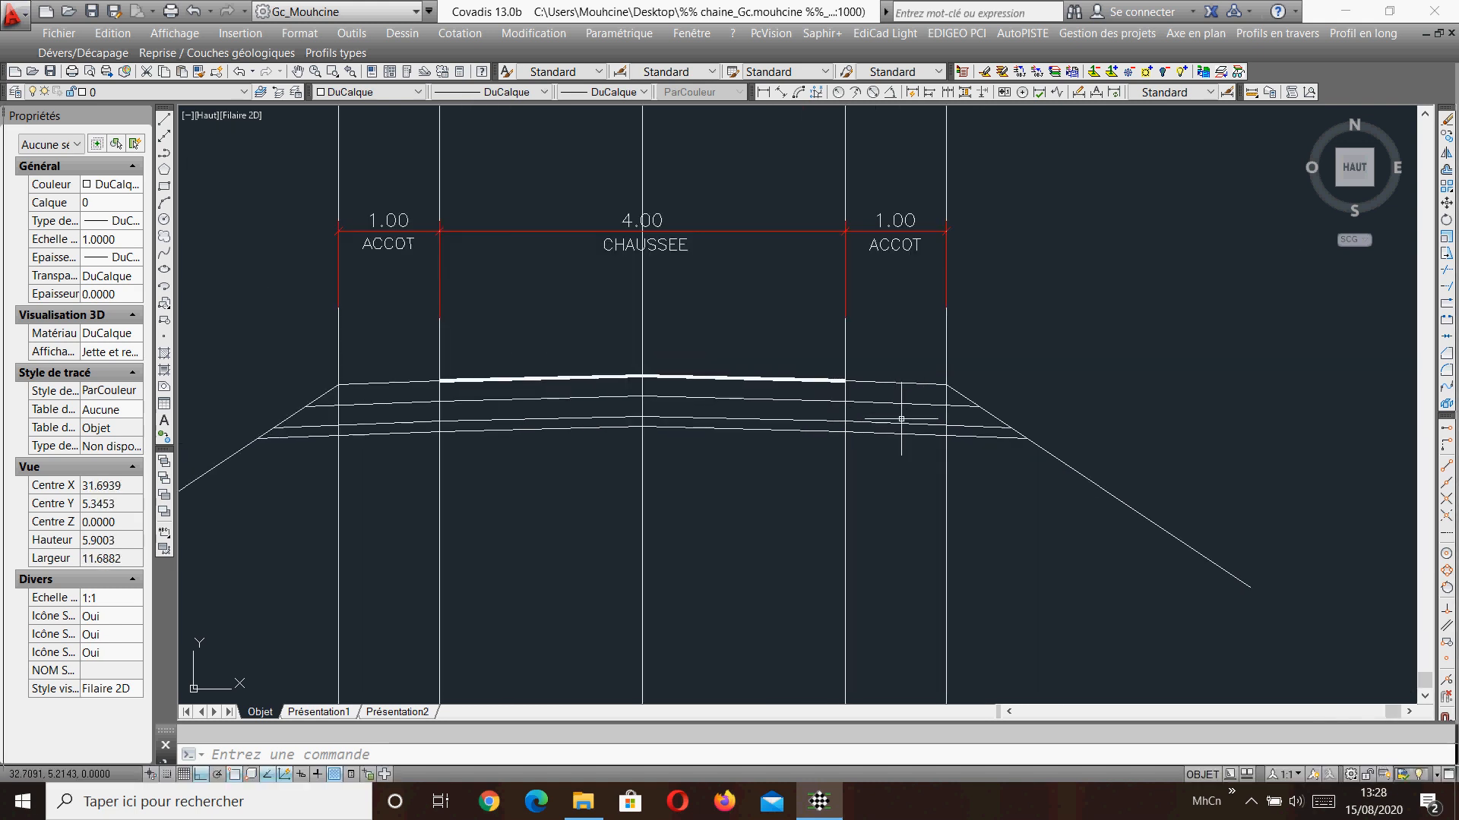
pyautogui.click(945, 486)
pyautogui.click(338, 541)
pyautogui.press('Delete')
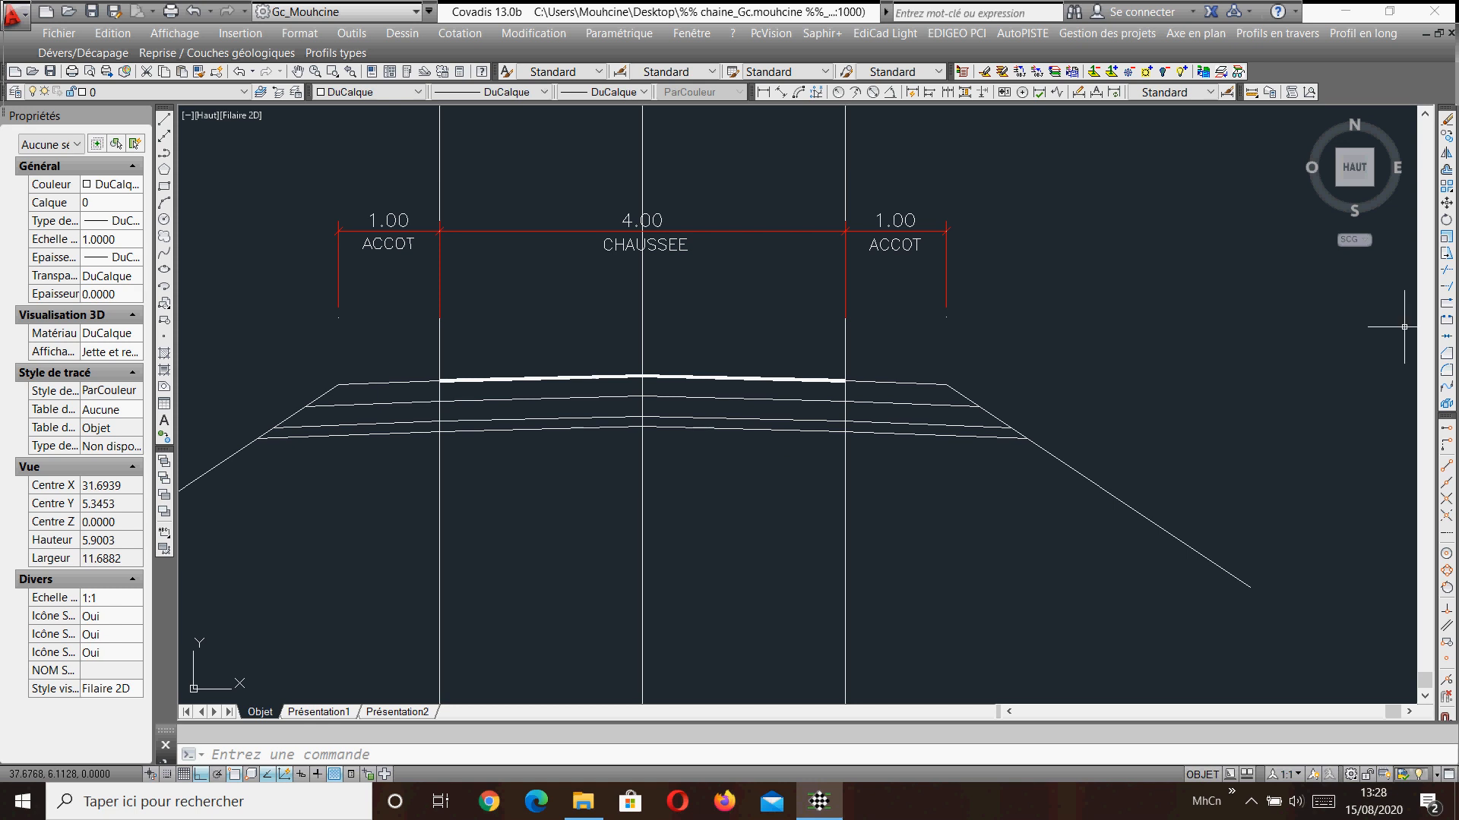
# Trim the left carriageway-edge construction line so it only spans between the road surface and the first layer line below.
pyautogui.click(1446, 271)
pyautogui.scroll(4, 472, 390)
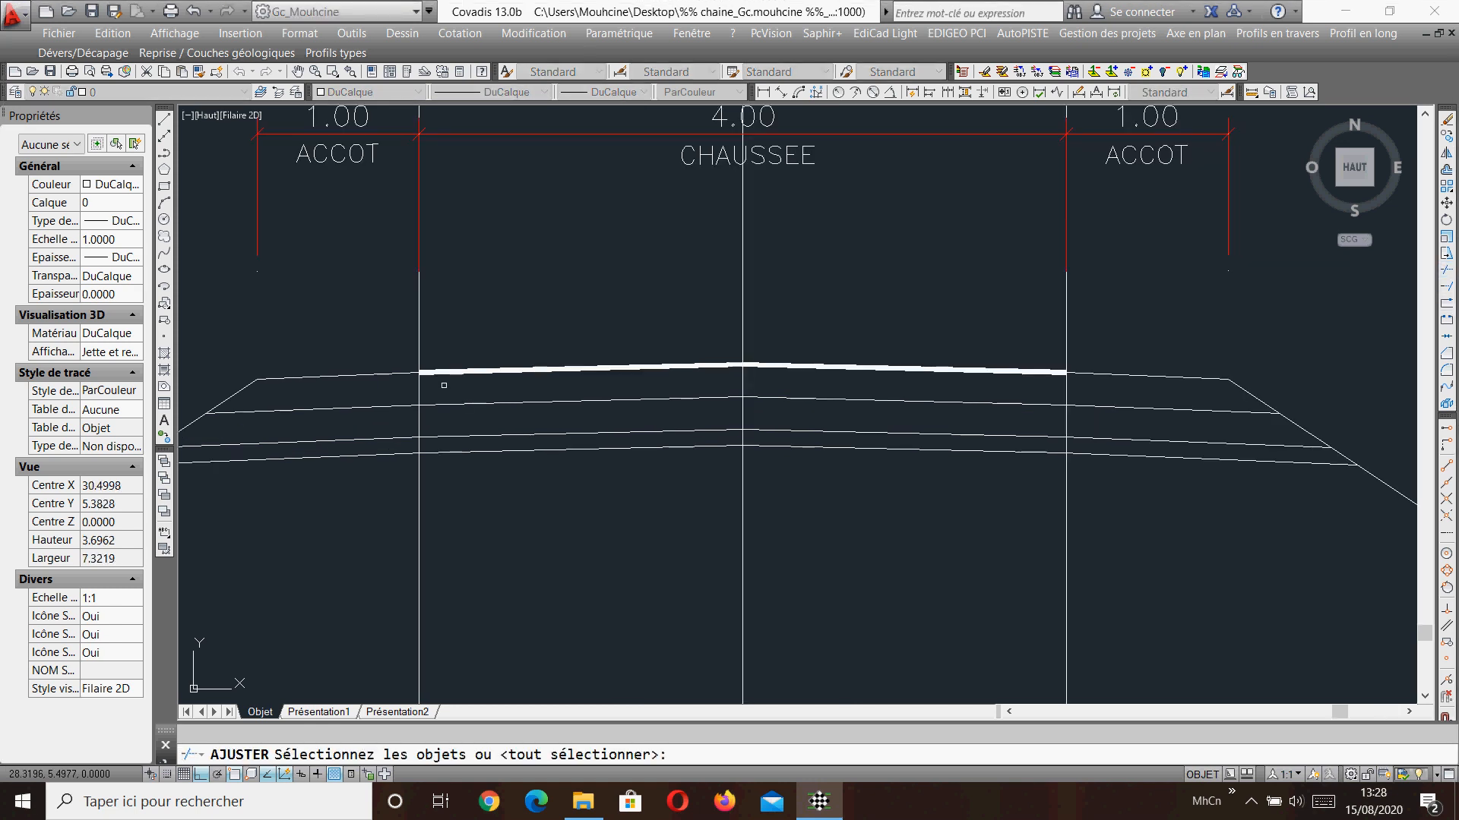
pyautogui.click(431, 352)
pyautogui.click(409, 439)
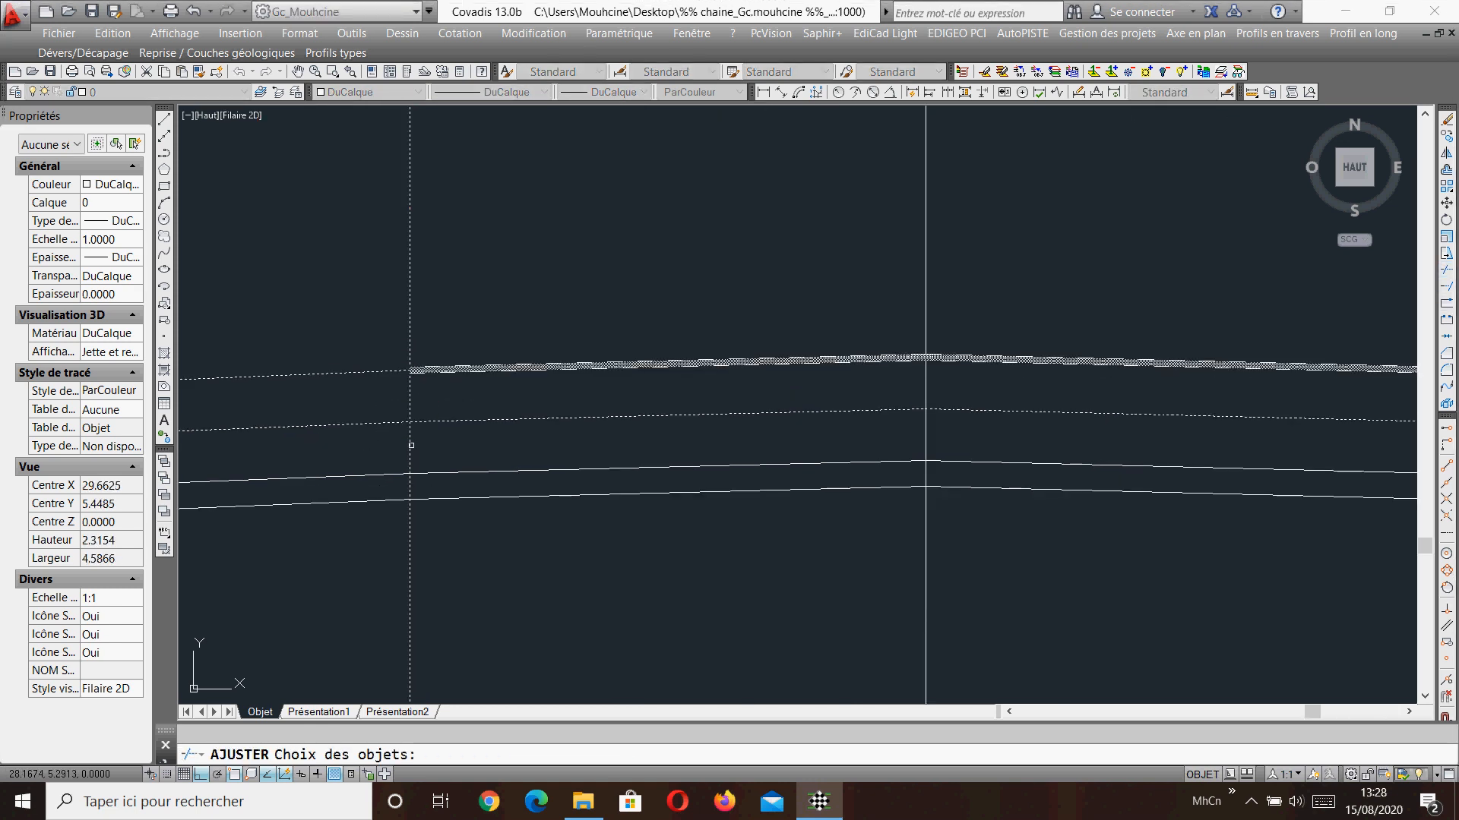
pyautogui.scroll(-4, 424, 450)
pyautogui.click(422, 446)
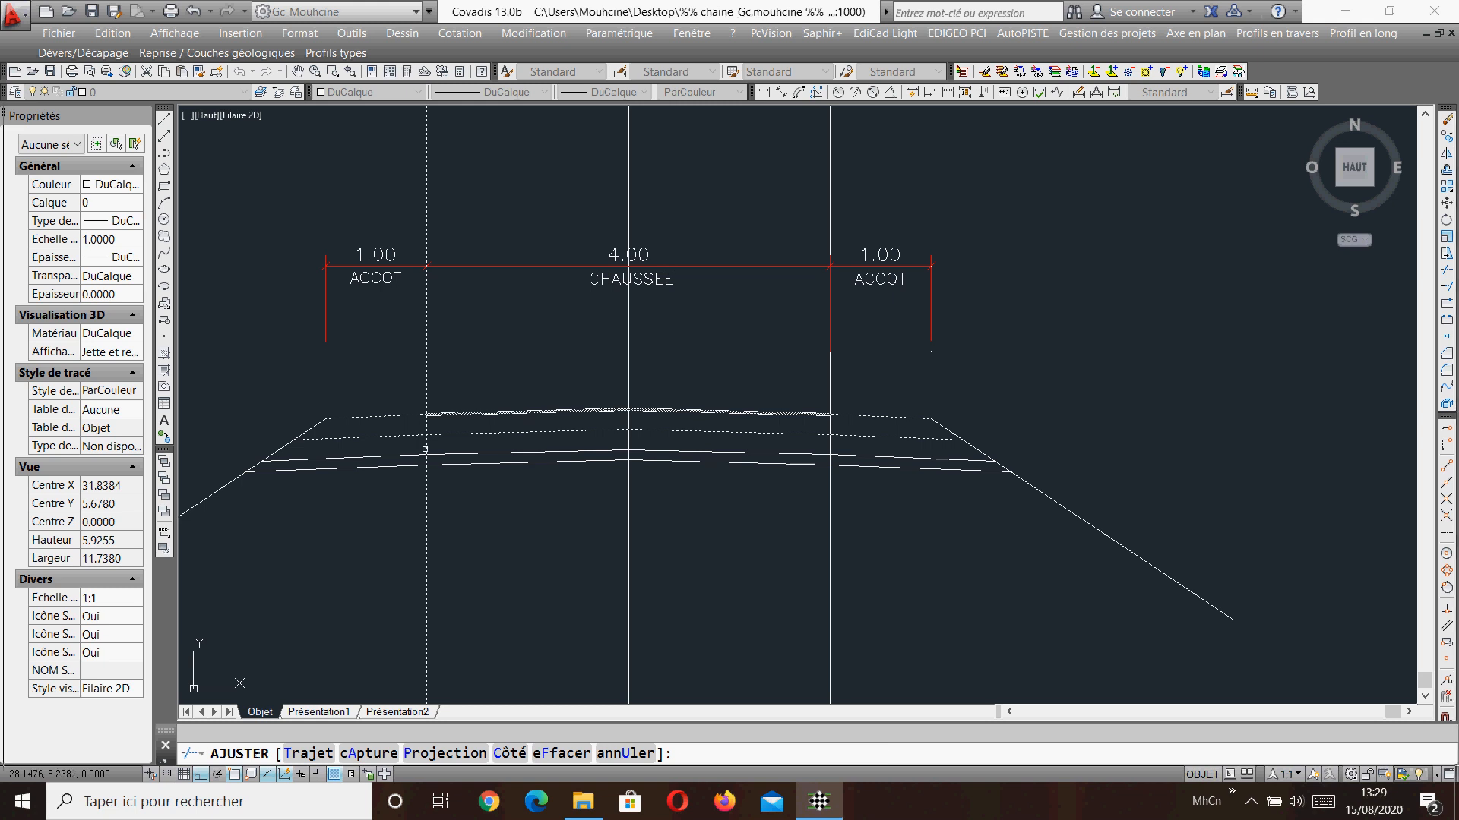
pyautogui.click(424, 440)
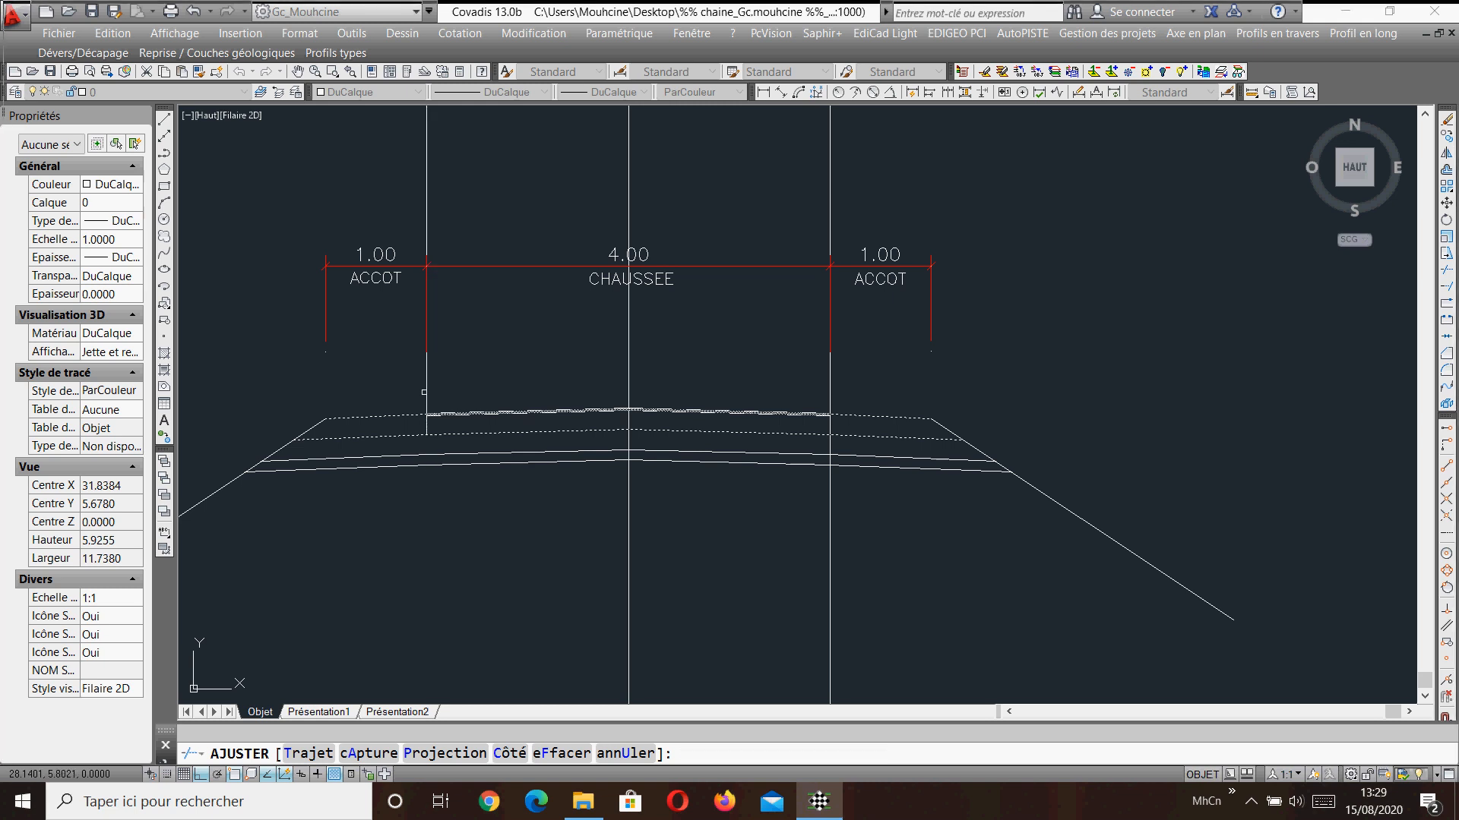
pyautogui.press('Escape')
# Trim the right carriageway-edge construction line to the same span between the surface and the first layer line.
pyautogui.press('Return')
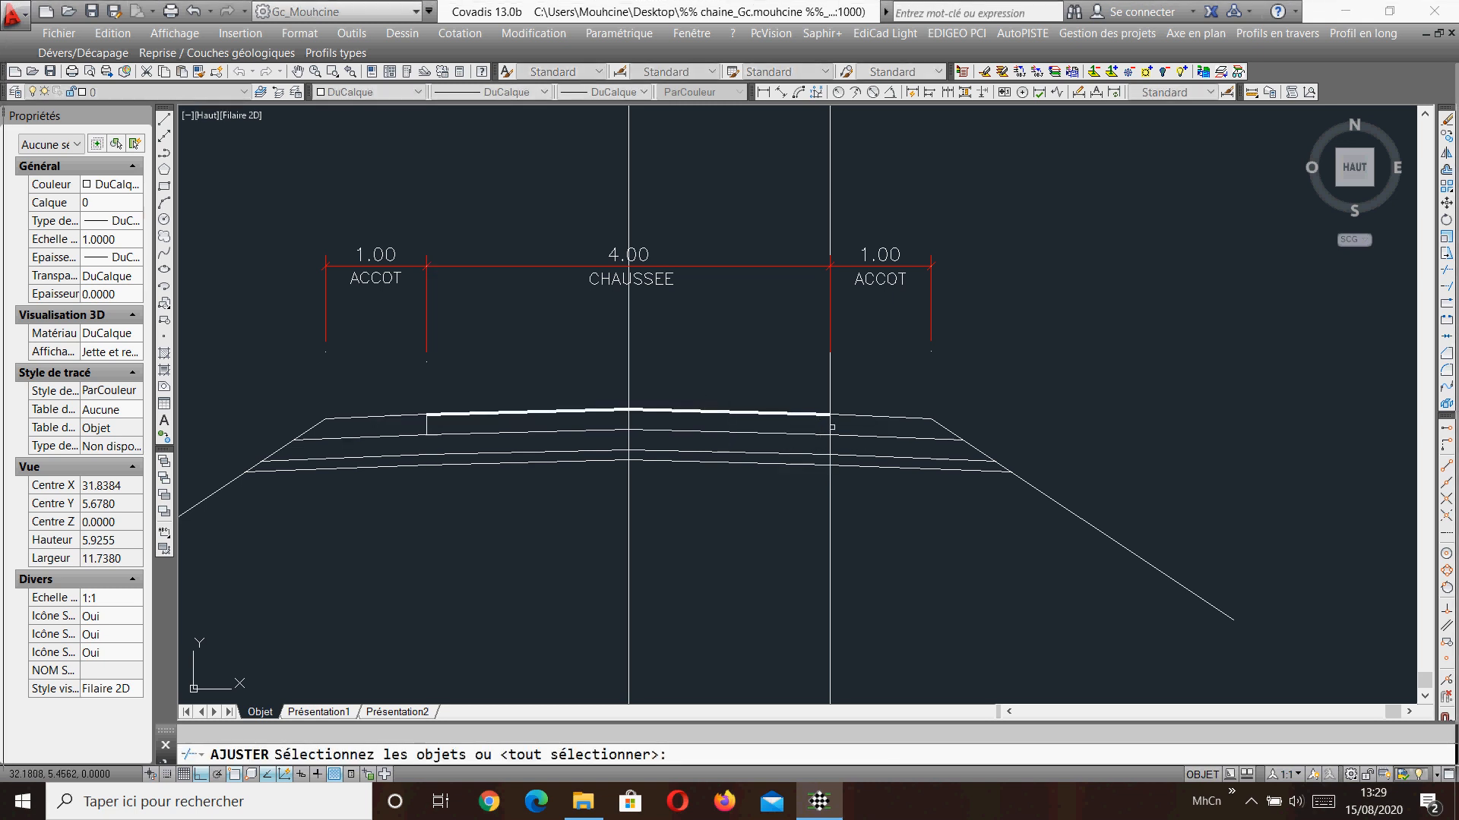
pyautogui.click(830, 436)
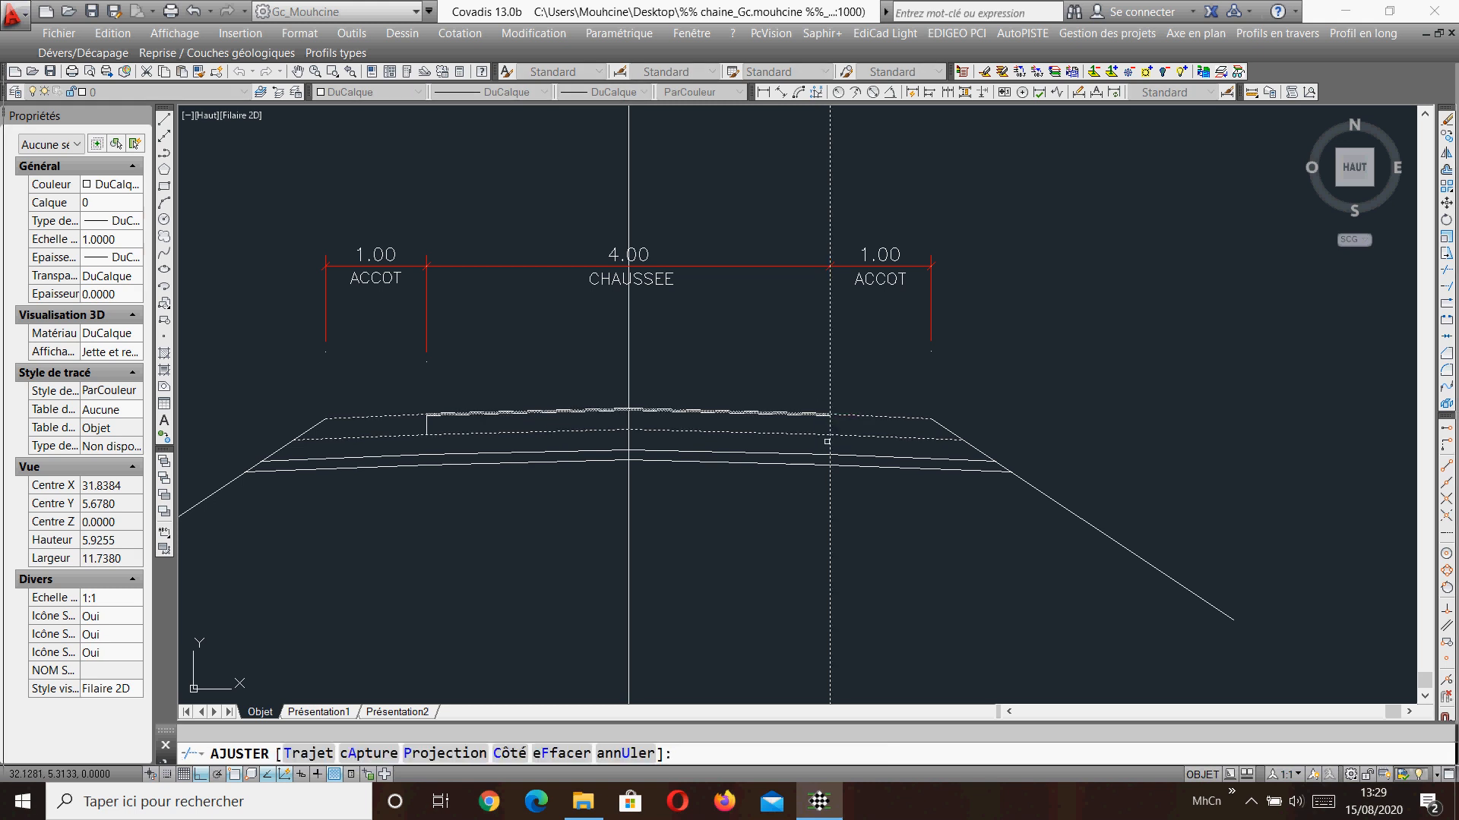
pyautogui.press('Escape')
pyautogui.moveTo(949, 411); pyautogui.dragTo(1088, 396, button='middle')
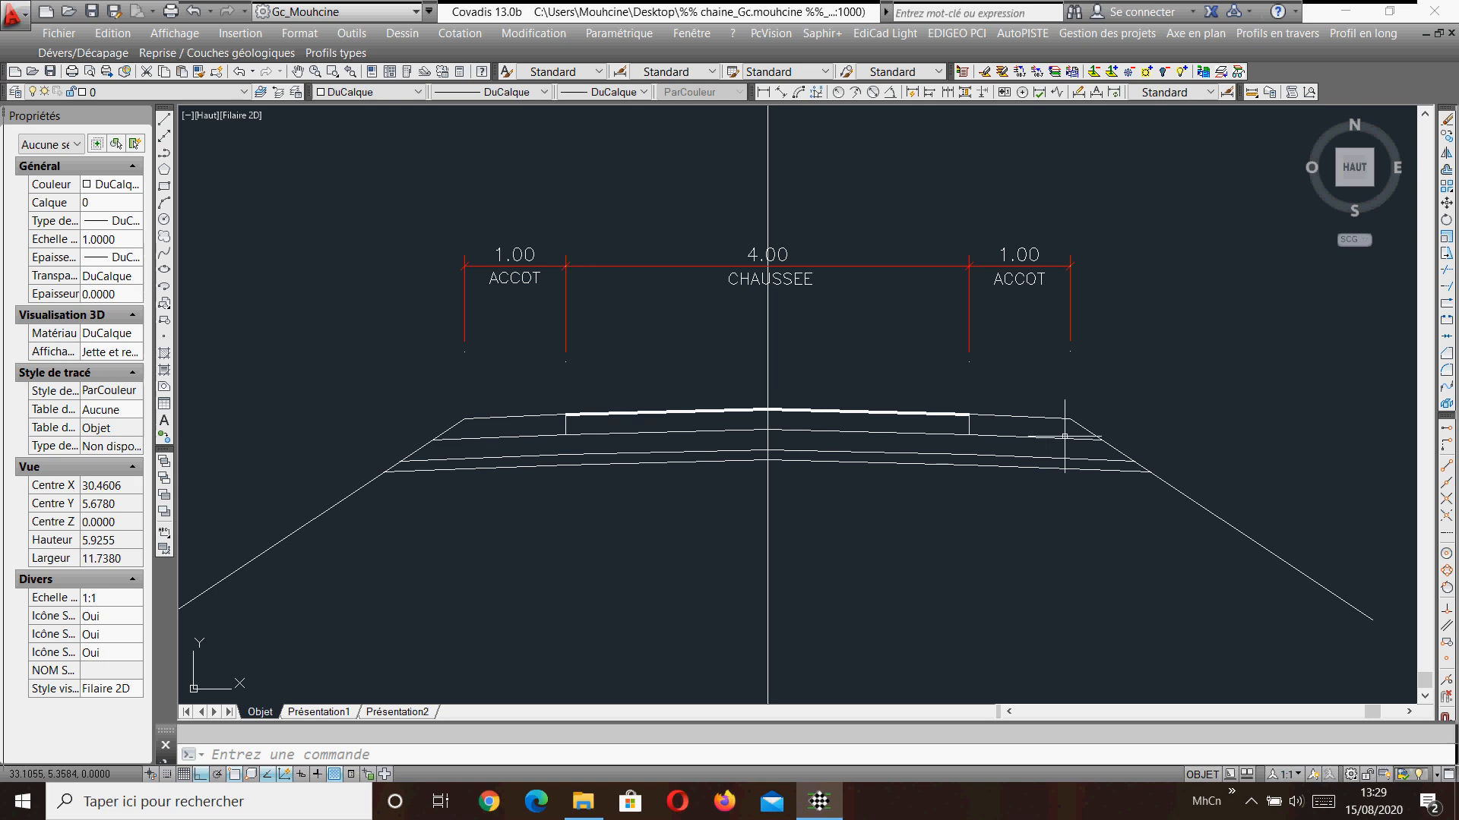
pyautogui.click(769, 482)
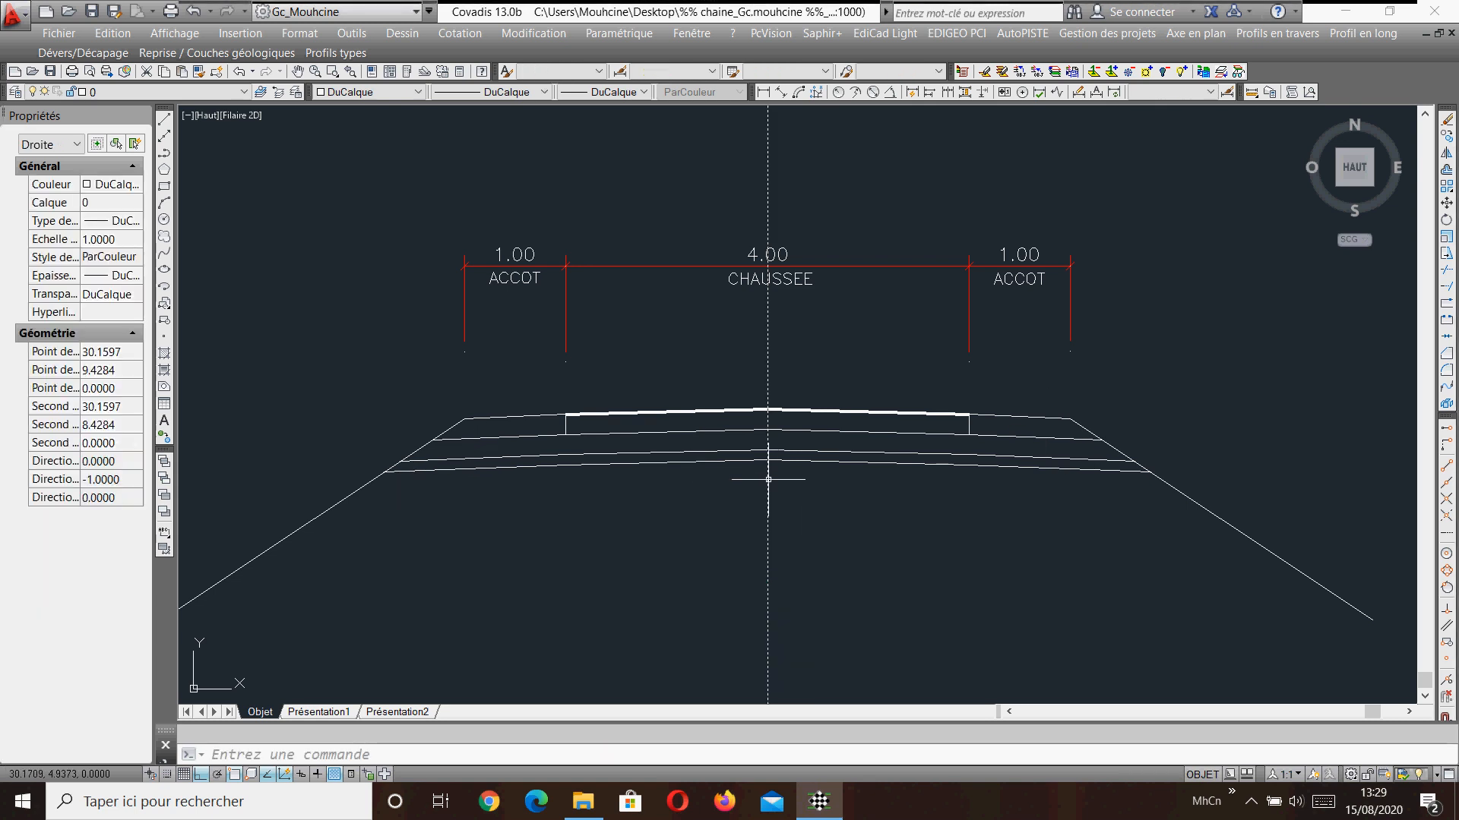
pyautogui.scroll(-2, 795, 448)
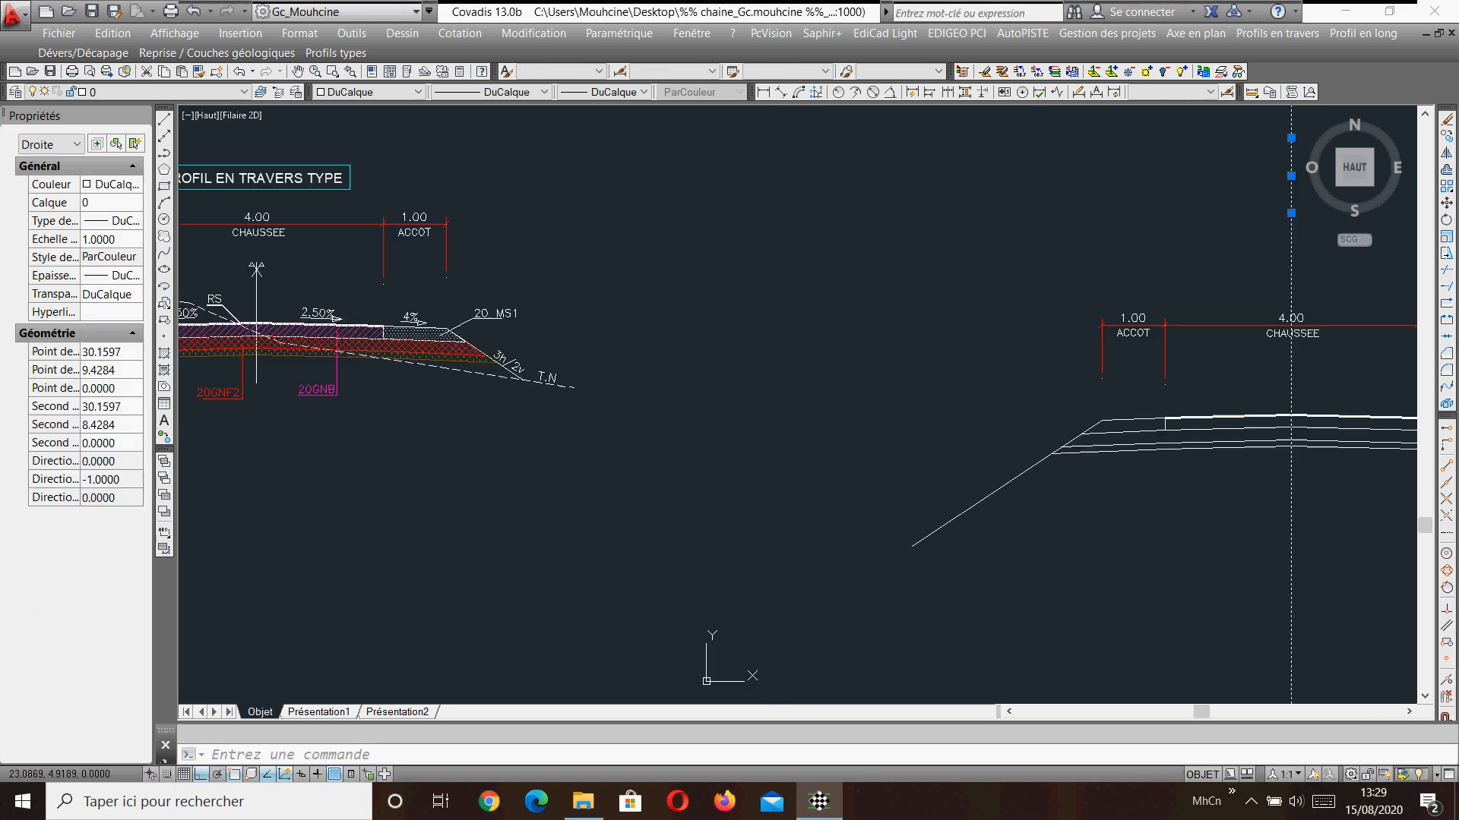
pyautogui.moveTo(319, 476); pyautogui.dragTo(870, 472, button='middle')
pyautogui.press('Escape')
# Copy the axis line and its arrow symbol from the reference section's crown to the new section's crown, with ortho off.
pyautogui.moveTo(263, 285); pyautogui.dragTo(497, 332, button='middle')
pyautogui.scroll(4, 488, 329)
pyautogui.click(627, 313)
pyautogui.click(540, 335)
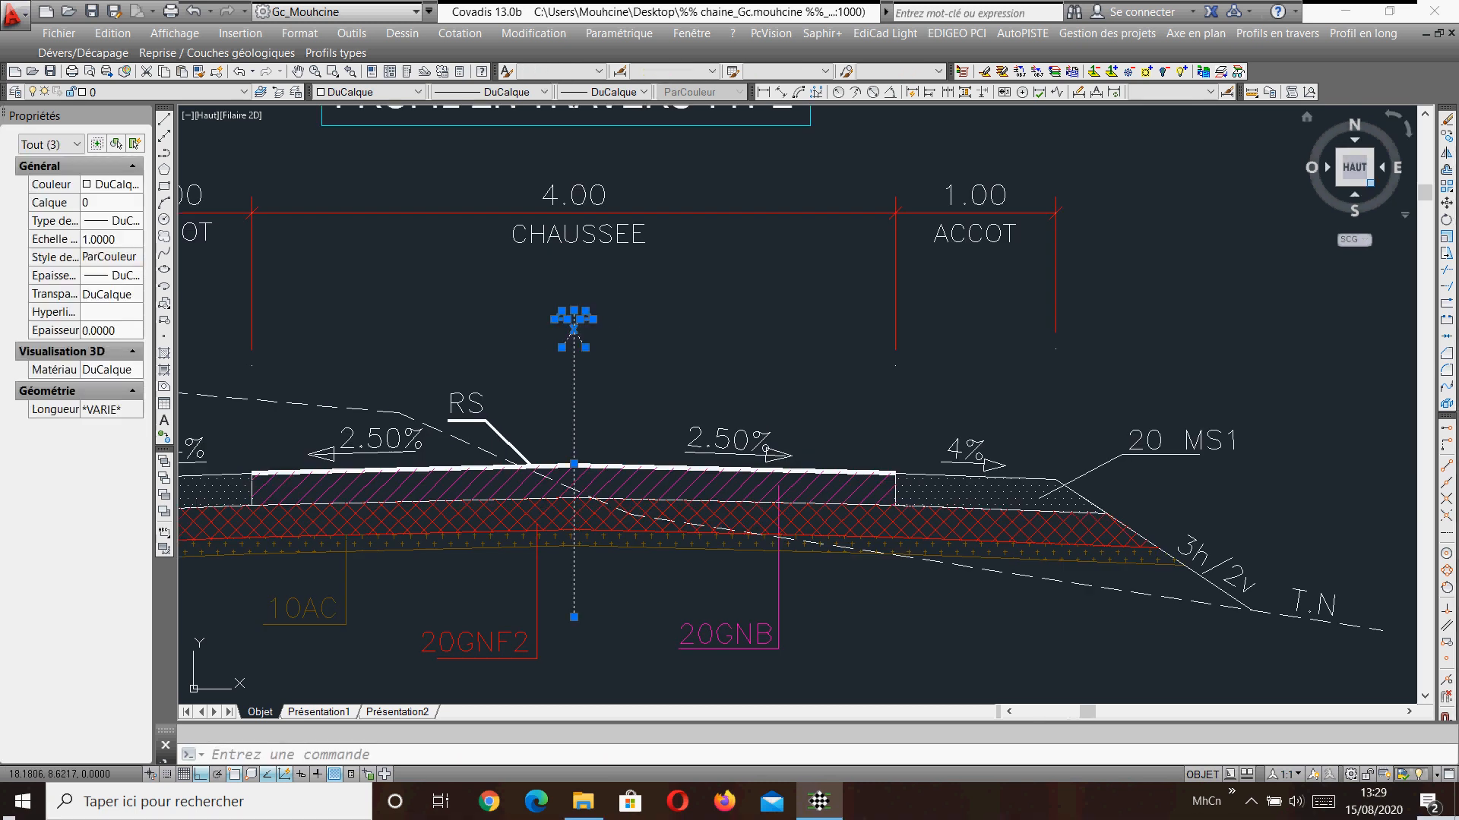
pyautogui.click(1446, 136)
pyautogui.scroll(4, 606, 474)
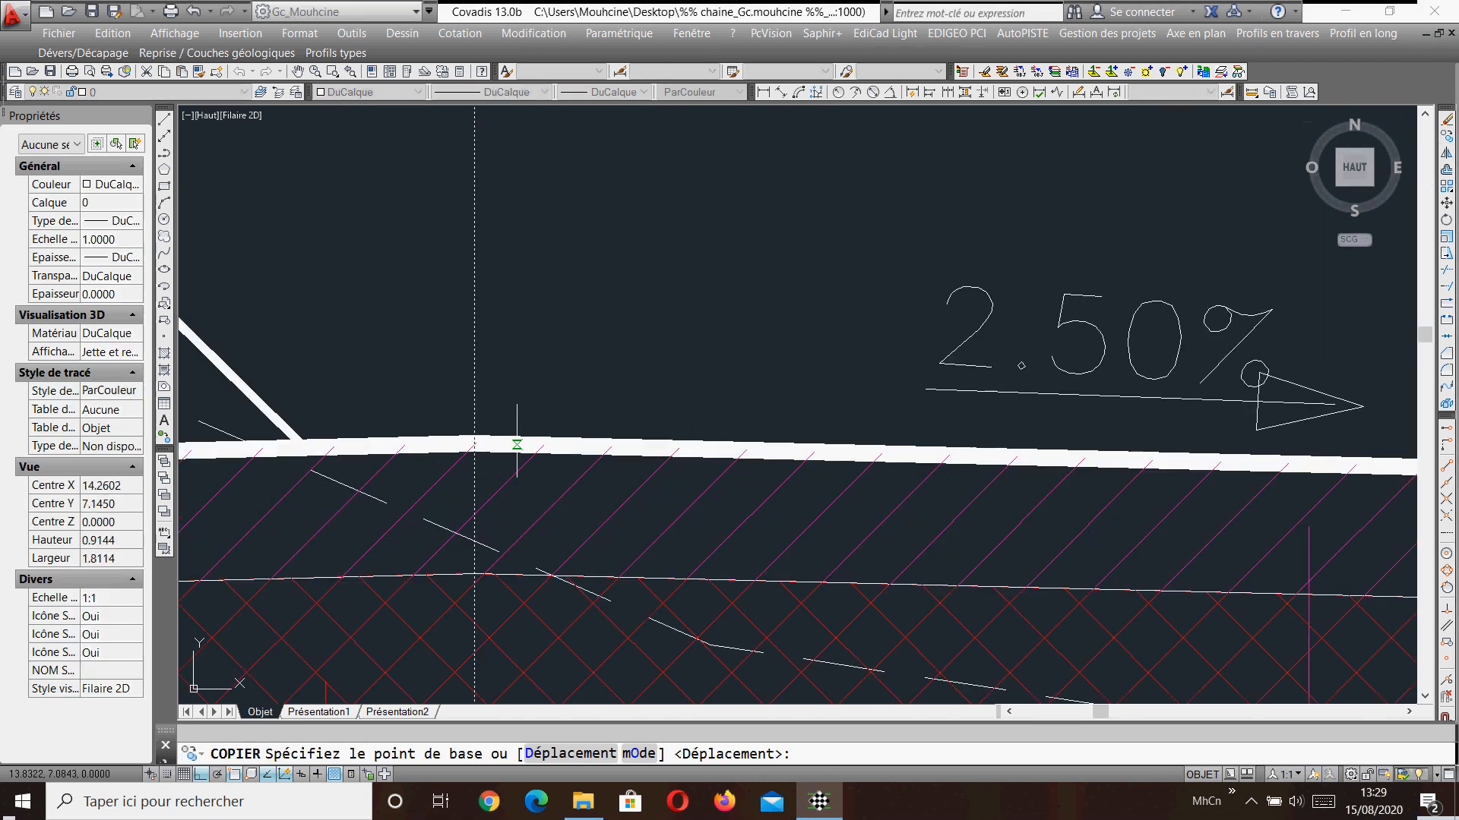
pyautogui.click(477, 441)
pyautogui.scroll(-4, 334, 469)
pyautogui.moveTo(1261, 486); pyautogui.dragTo(205, 384, button='middle')
pyautogui.moveTo(640, 418); pyautogui.dragTo(330, 389, button='middle')
pyautogui.press('F8')
pyautogui.scroll(-2, 882, 361)
pyautogui.moveTo(1194, 416); pyautogui.dragTo(604, 370, button='middle')
pyautogui.moveTo(1246, 486); pyautogui.dragTo(624, 372, button='middle')
pyautogui.scroll(4, 1159, 413)
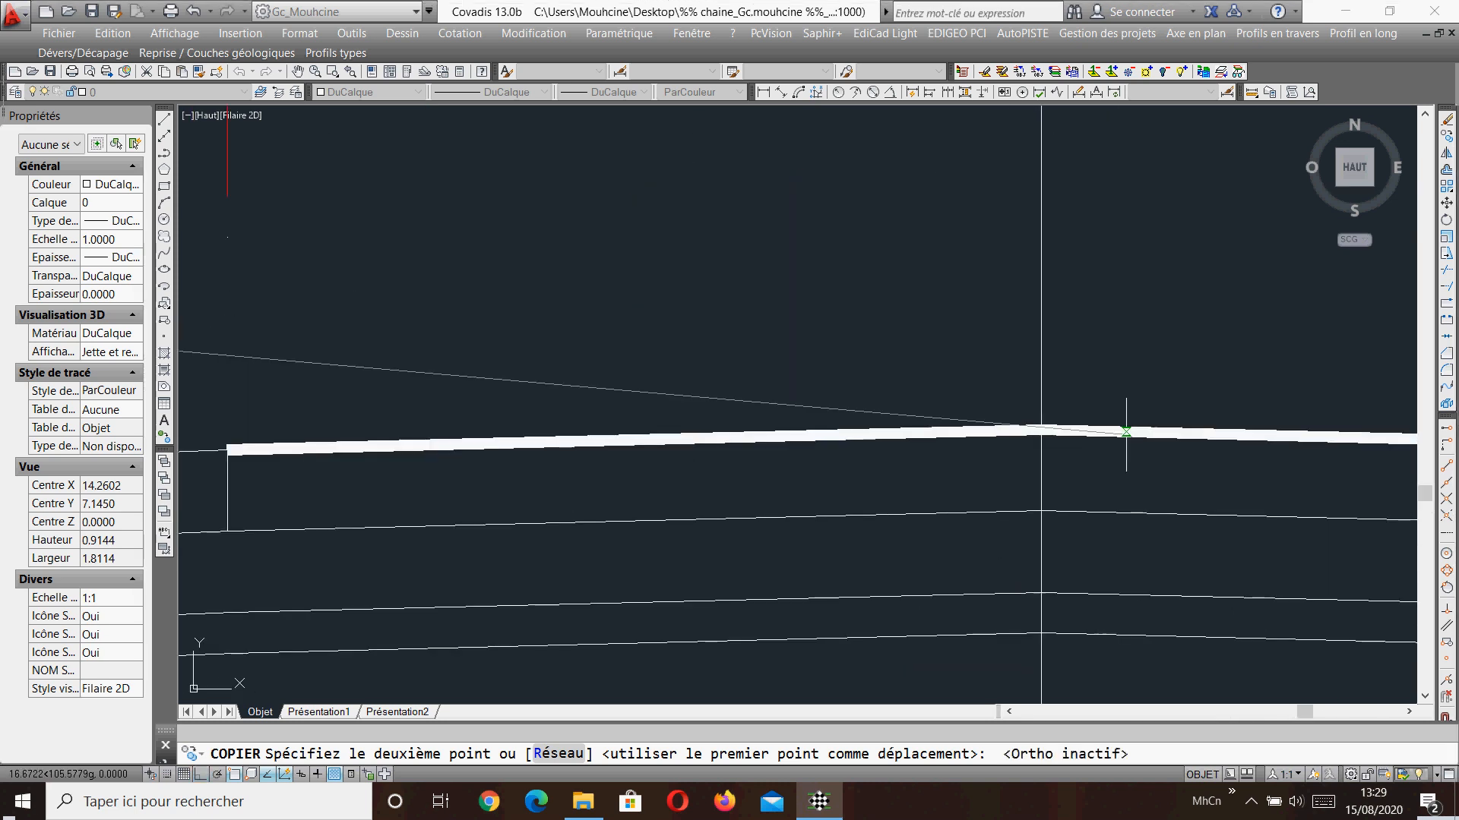
pyautogui.click(1042, 430)
pyautogui.scroll(-4, 929, 434)
pyautogui.press('Escape')
# Delete the long vertical construction line running through the new section's axis.
pyautogui.click(987, 146)
pyautogui.click(922, 147)
pyautogui.scroll(-2, 999, 272)
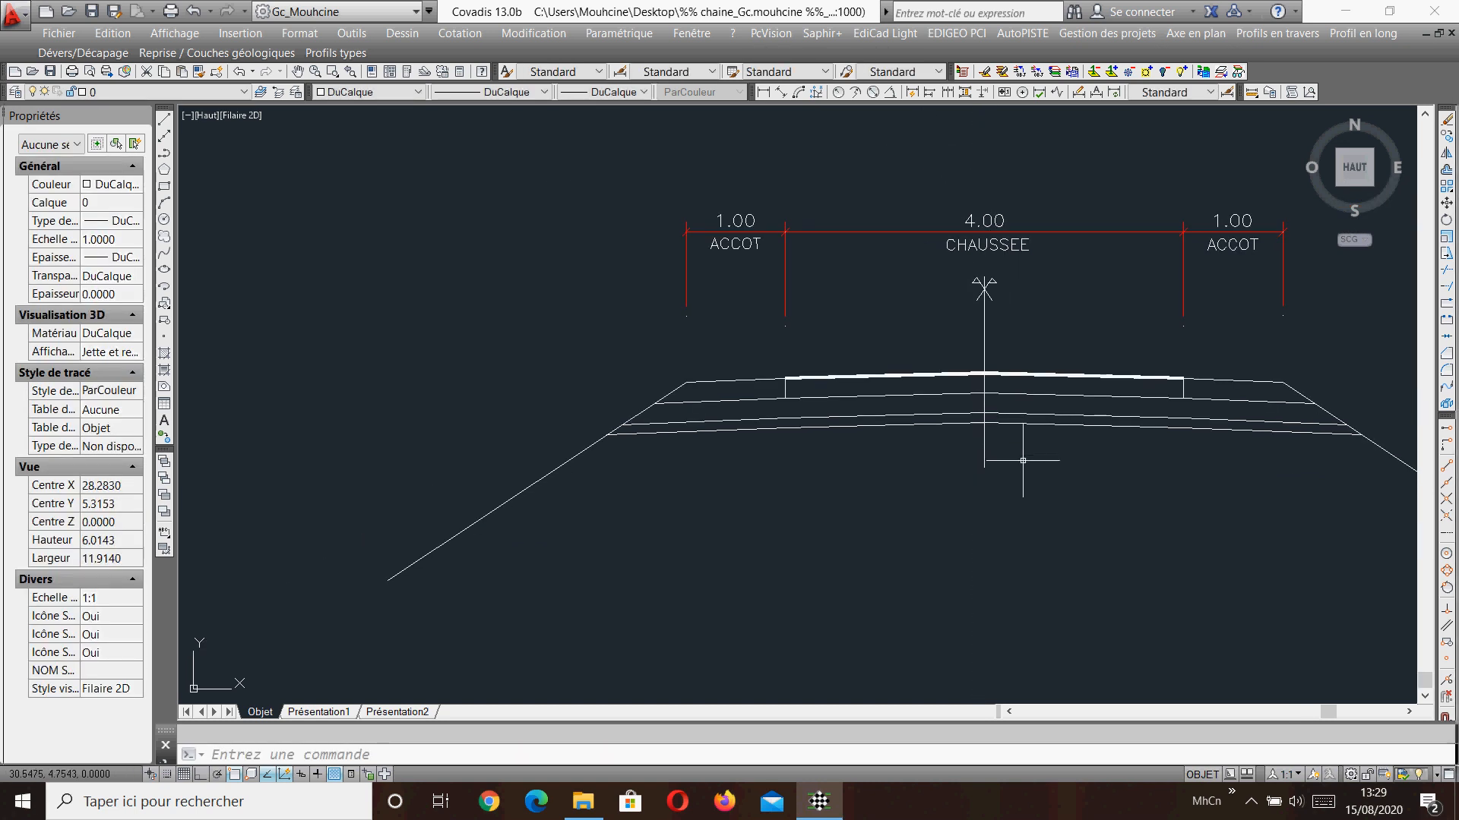
# Shorten the copied axis line by stretching its lower end up to just above the road surface.
pyautogui.click(983, 467)
pyautogui.scroll(4, 983, 382)
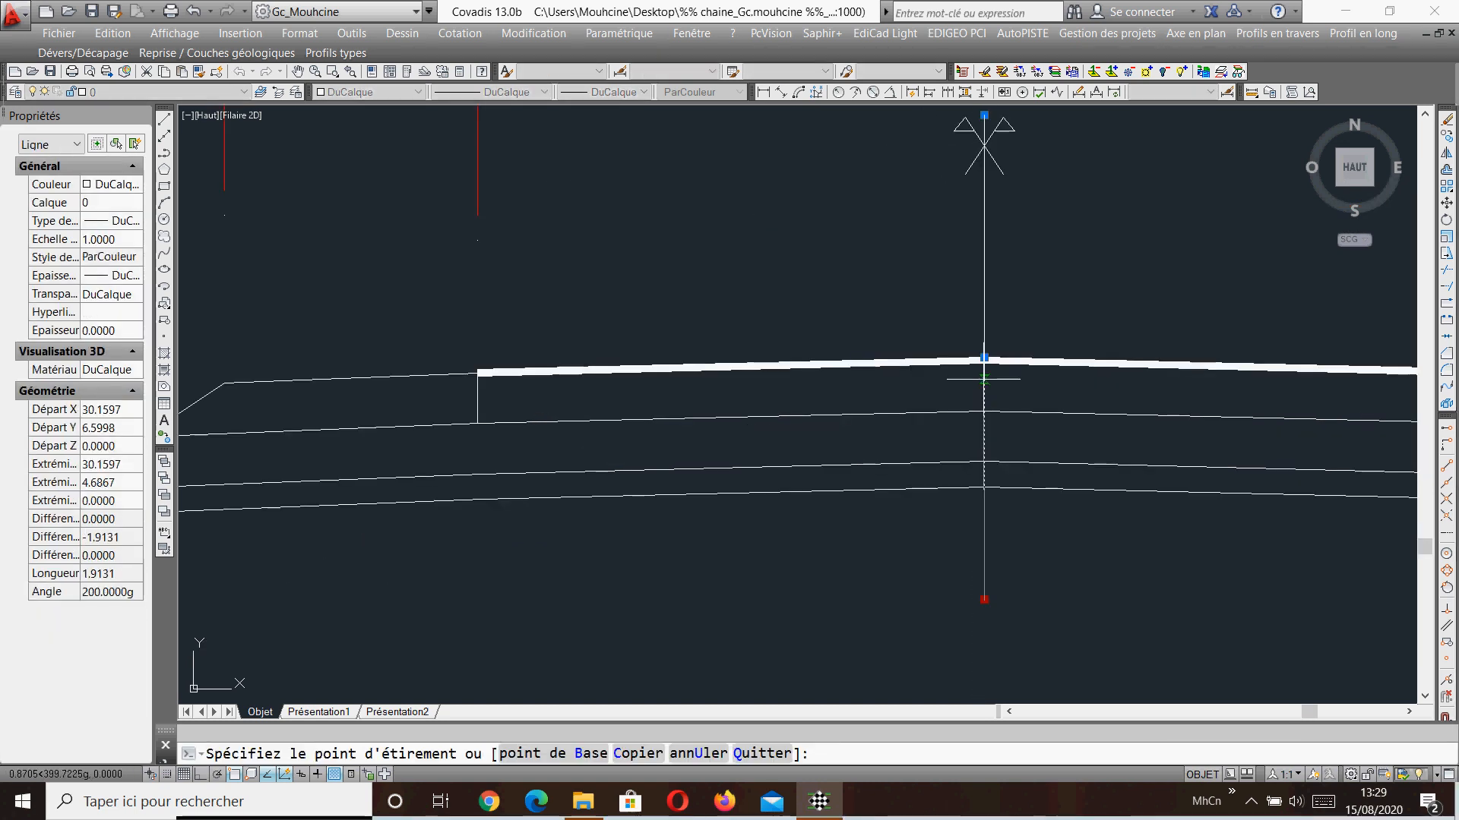
pyautogui.click(984, 324)
pyautogui.press('Escape')
pyautogui.scroll(-2, 864, 351)
# Start a hatch that inherits the CIMETIER pattern, colour 44 and scale 0.0100 from the reference section's 10AC layer.
pyautogui.moveTo(1073, 438); pyautogui.dragTo(886, 442, button='middle')
pyautogui.click(164, 353)
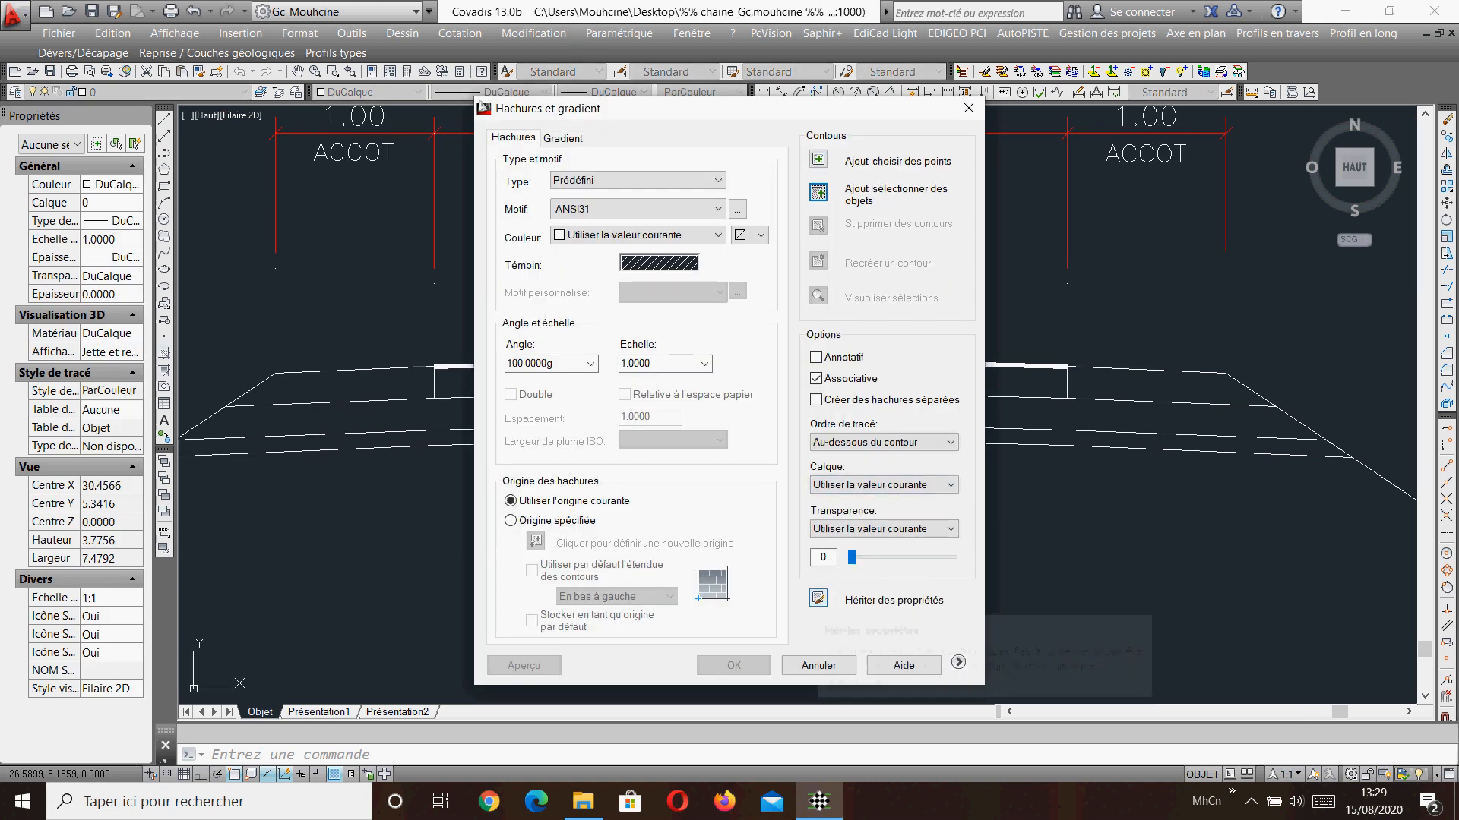
pyautogui.click(818, 598)
pyautogui.scroll(-2, 969, 453)
pyautogui.moveTo(319, 430); pyautogui.dragTo(896, 390, button='middle')
pyautogui.moveTo(304, 382); pyautogui.dragTo(808, 414, button='middle')
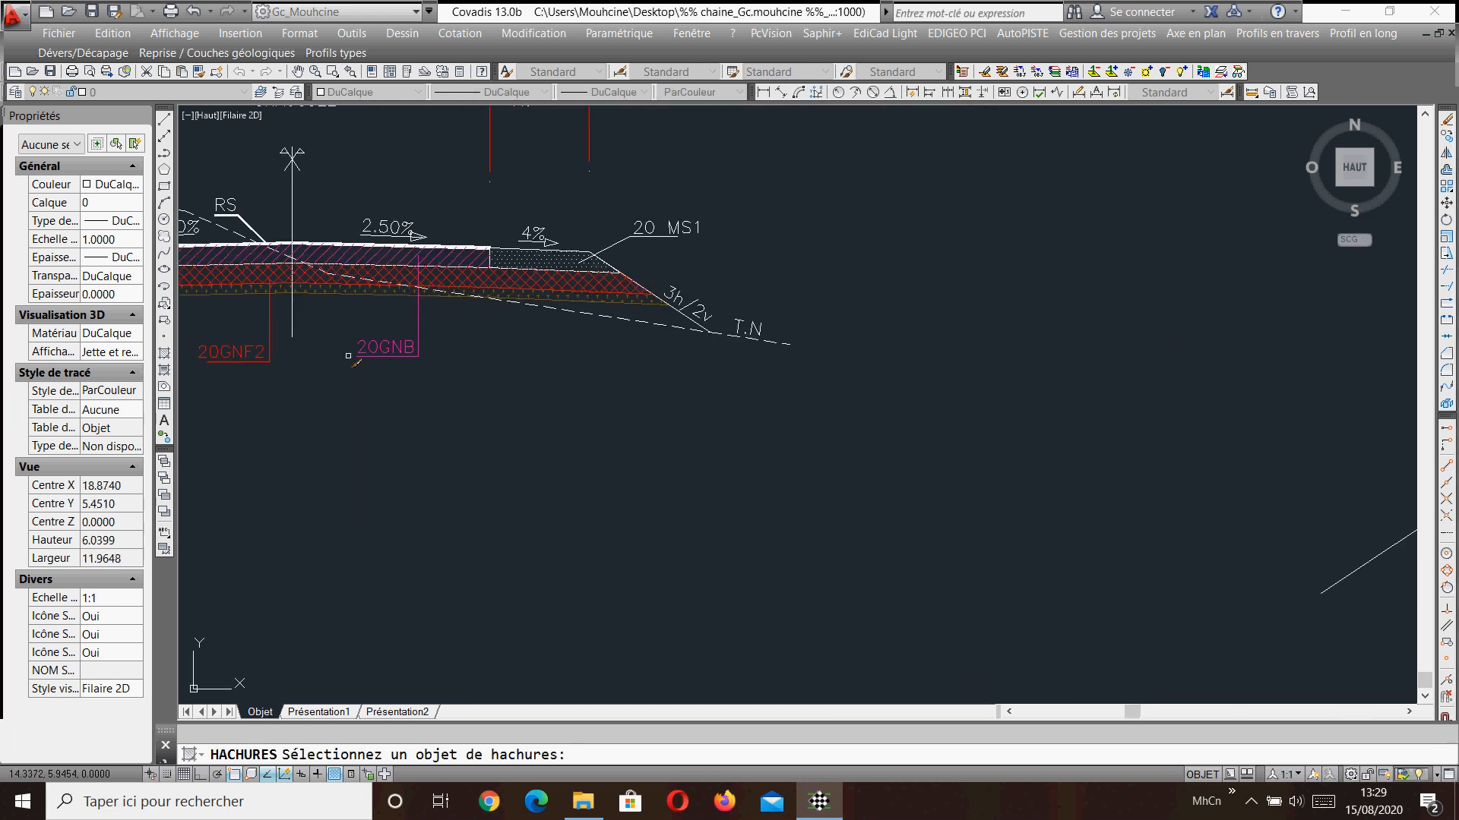
pyautogui.scroll(2, 338, 289)
pyautogui.click(335, 277)
pyautogui.scroll(-6, 368, 316)
pyautogui.rightClick(545, 387)
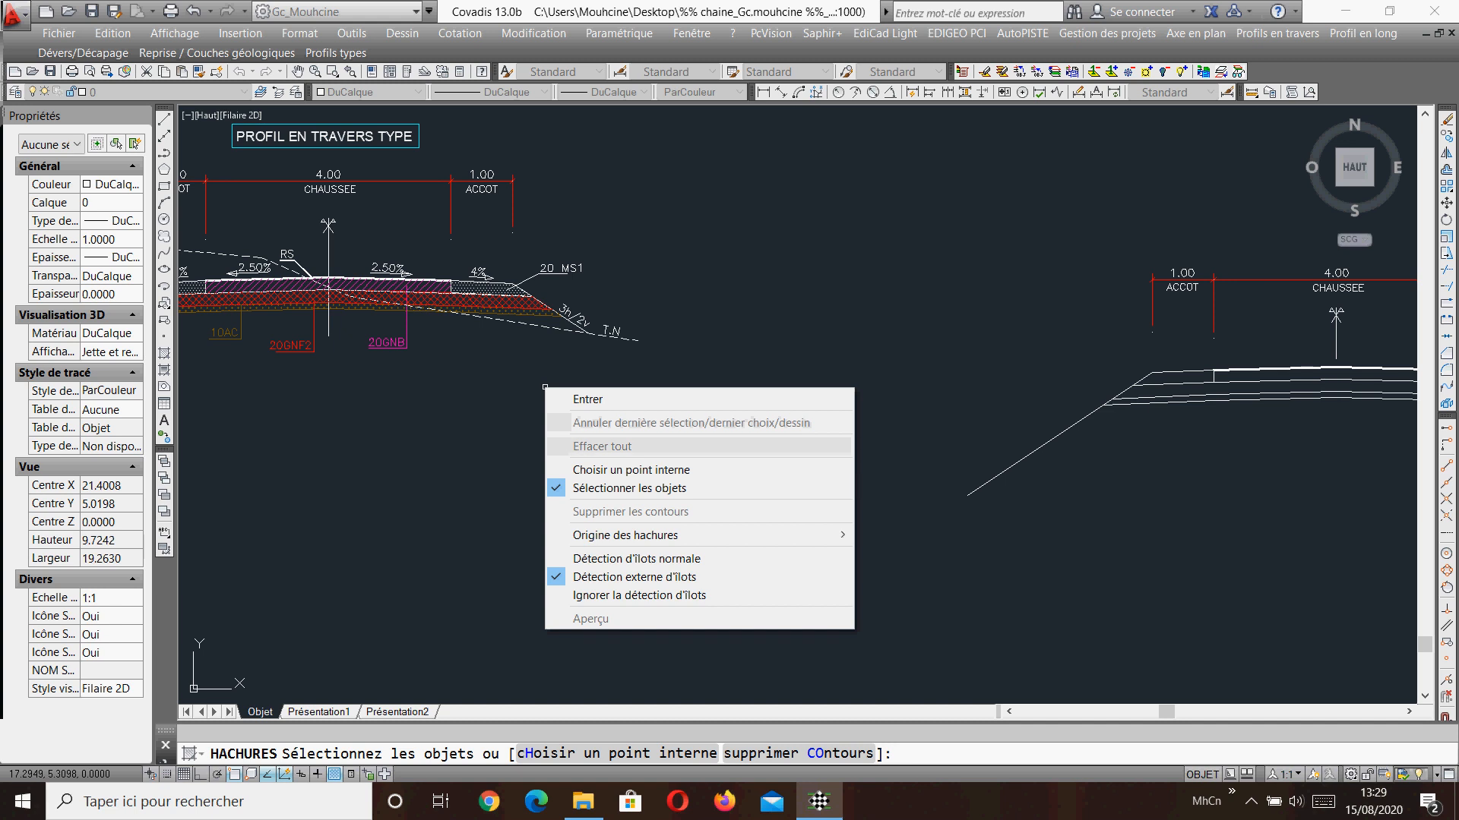
pyautogui.click(585, 399)
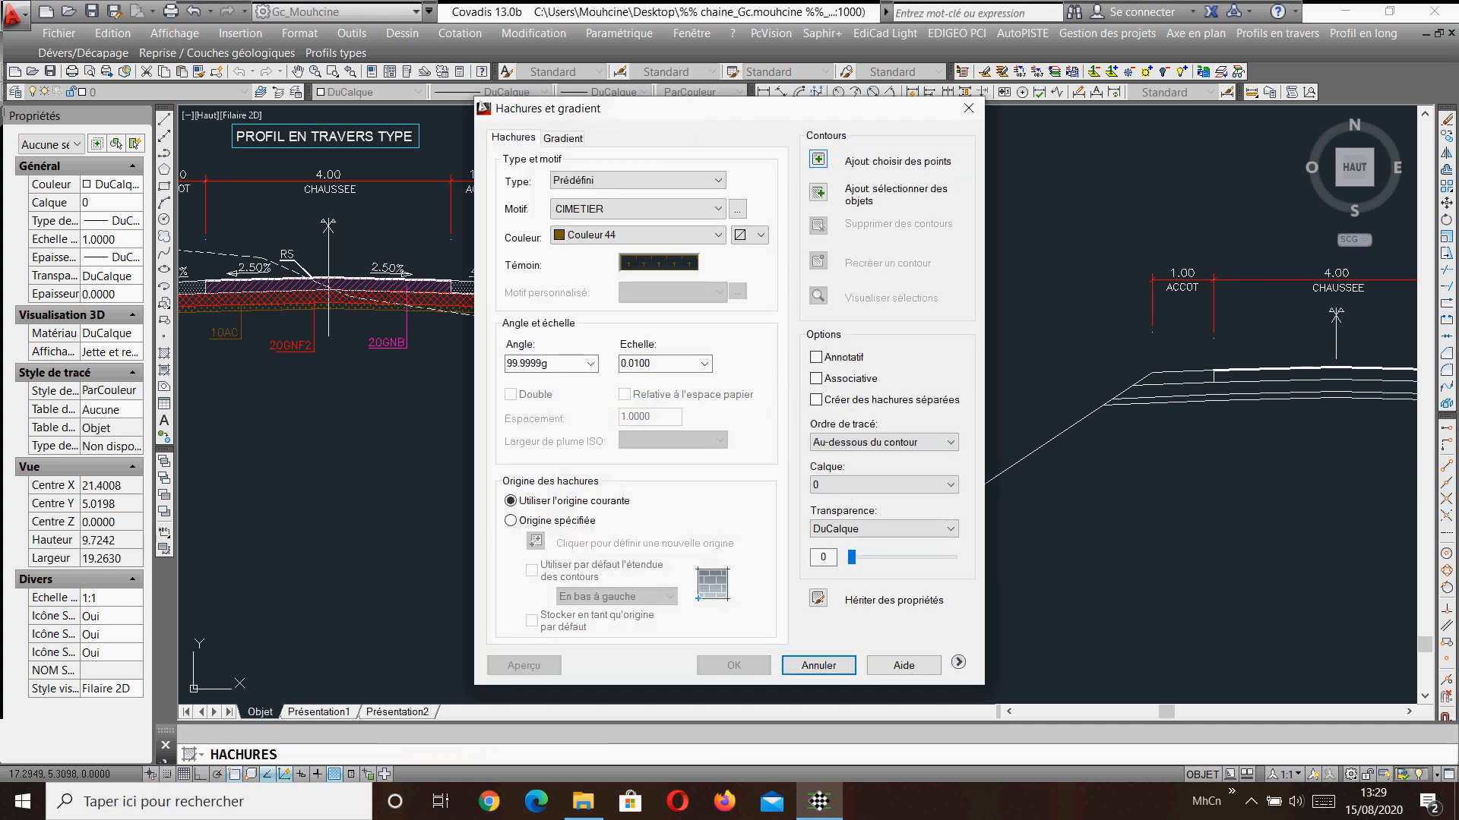
# Hatch the lowest pavement layer of the new section with the inherited CIMETIER pattern.
pyautogui.click(819, 159)
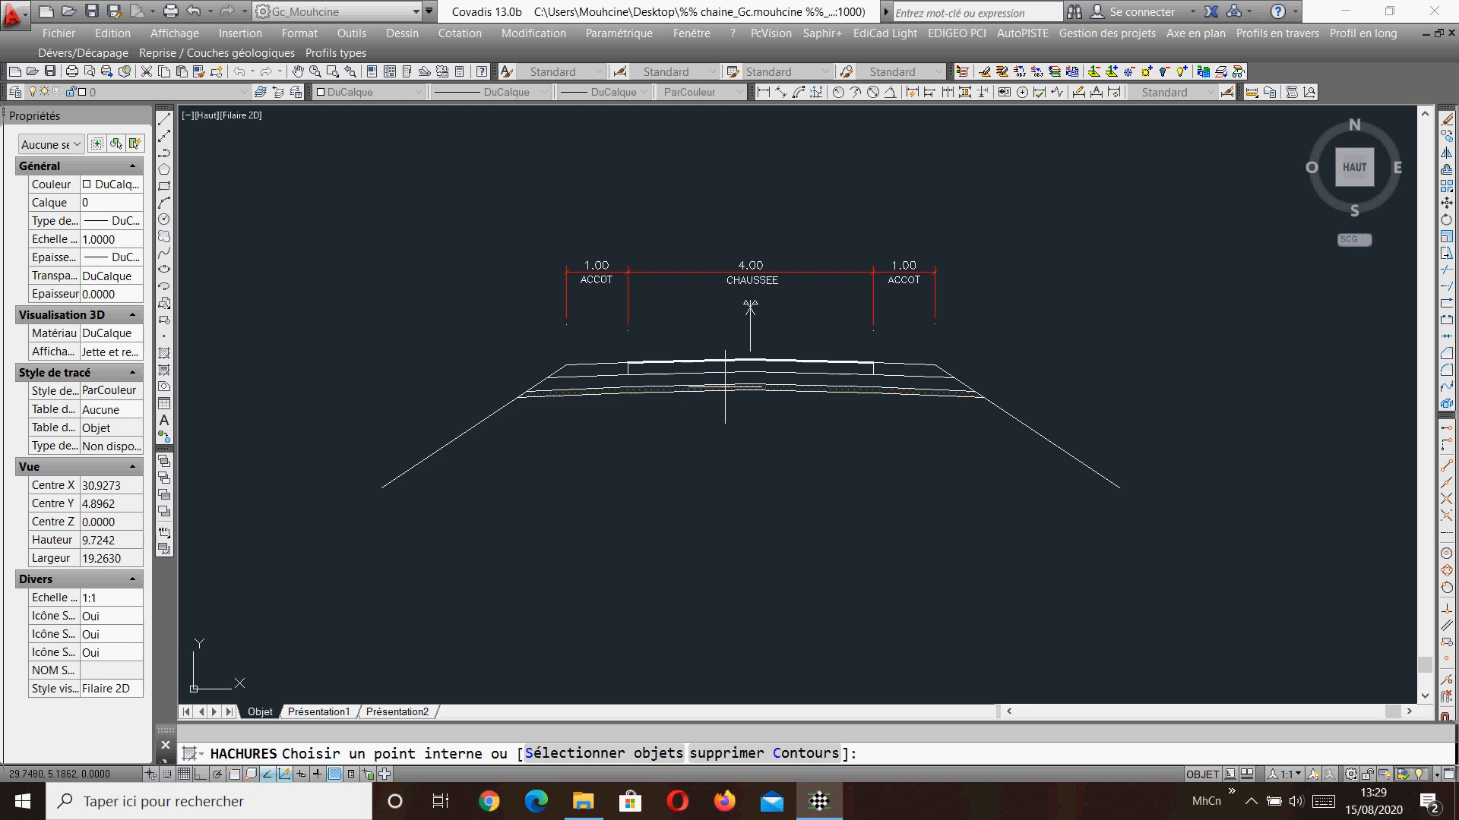
pyautogui.press('Return')
pyautogui.click(733, 664)
pyautogui.scroll(2, 788, 420)
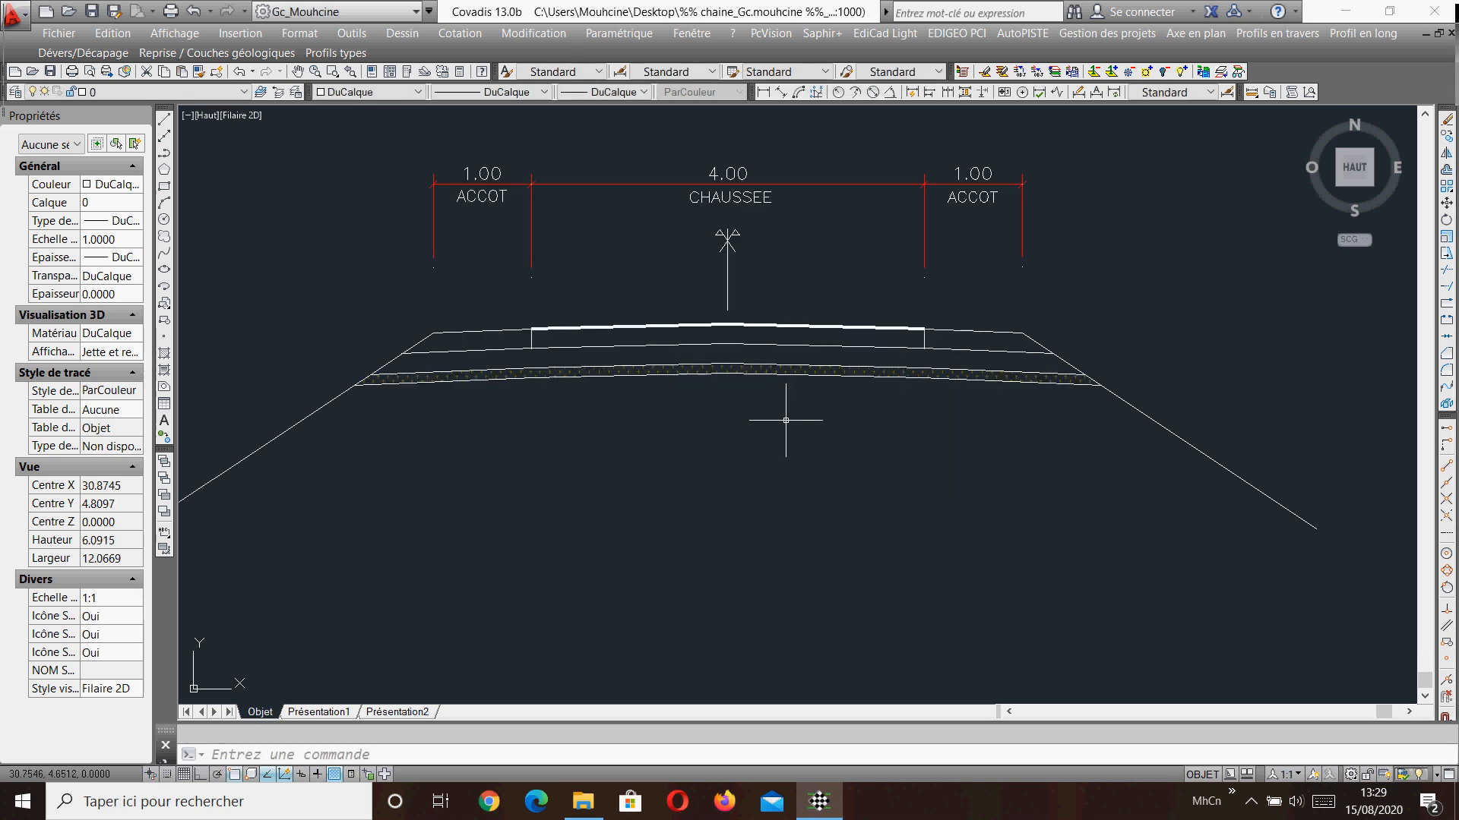
# Start another hatch that inherits its properties from the reference section's red cross-hatched 20GNF2 layer.
pyautogui.moveTo(700, 415); pyautogui.dragTo(788, 445, button='middle')
pyautogui.press('Return')
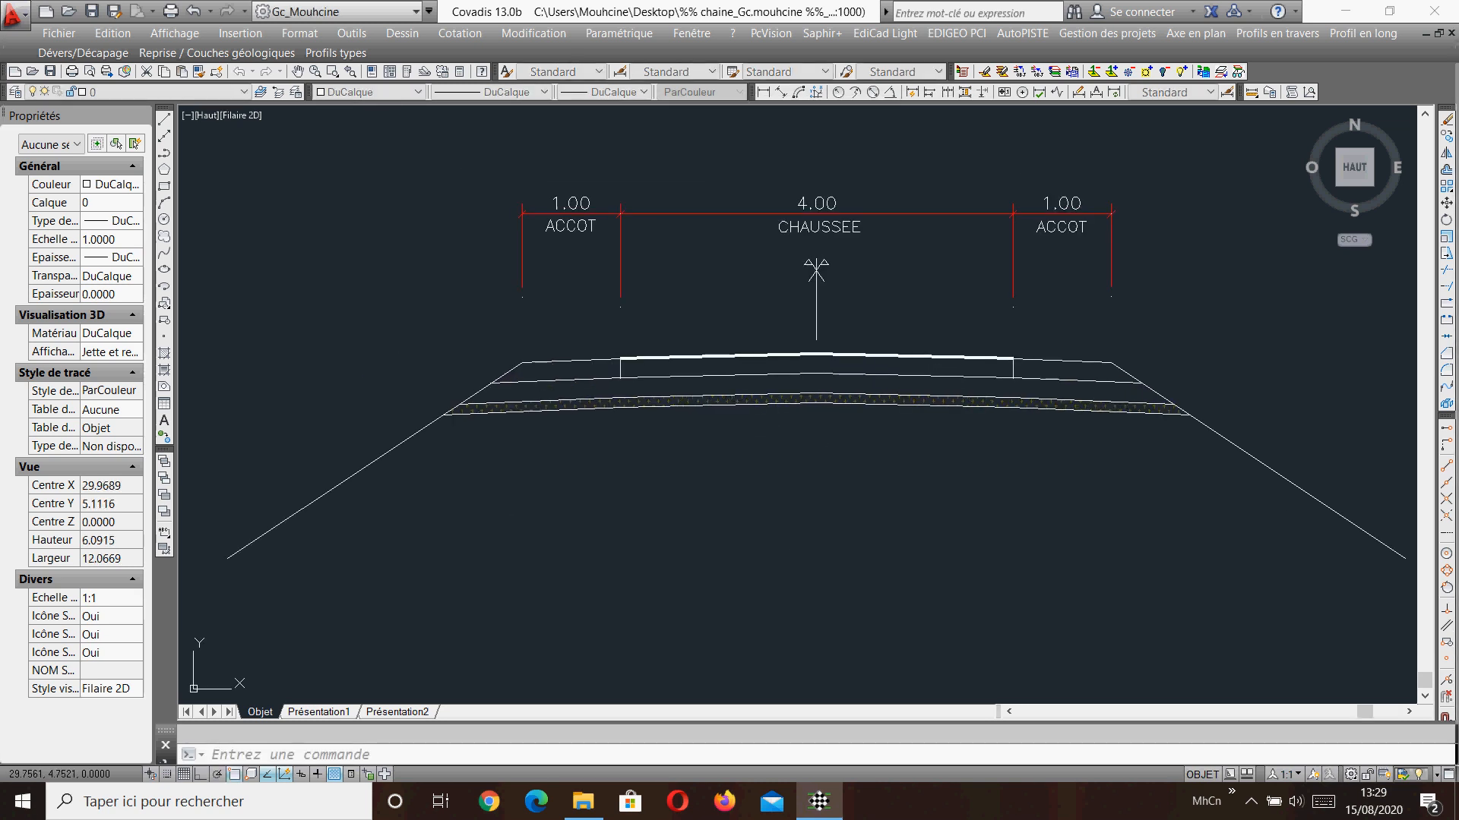
pyautogui.click(818, 599)
pyautogui.scroll(-2, 901, 536)
pyautogui.moveTo(683, 463); pyautogui.dragTo(1331, 500, button='middle')
pyautogui.moveTo(538, 407); pyautogui.dragTo(640, 412, button='middle')
pyautogui.scroll(4, 639, 412)
pyautogui.scroll(2, 639, 413)
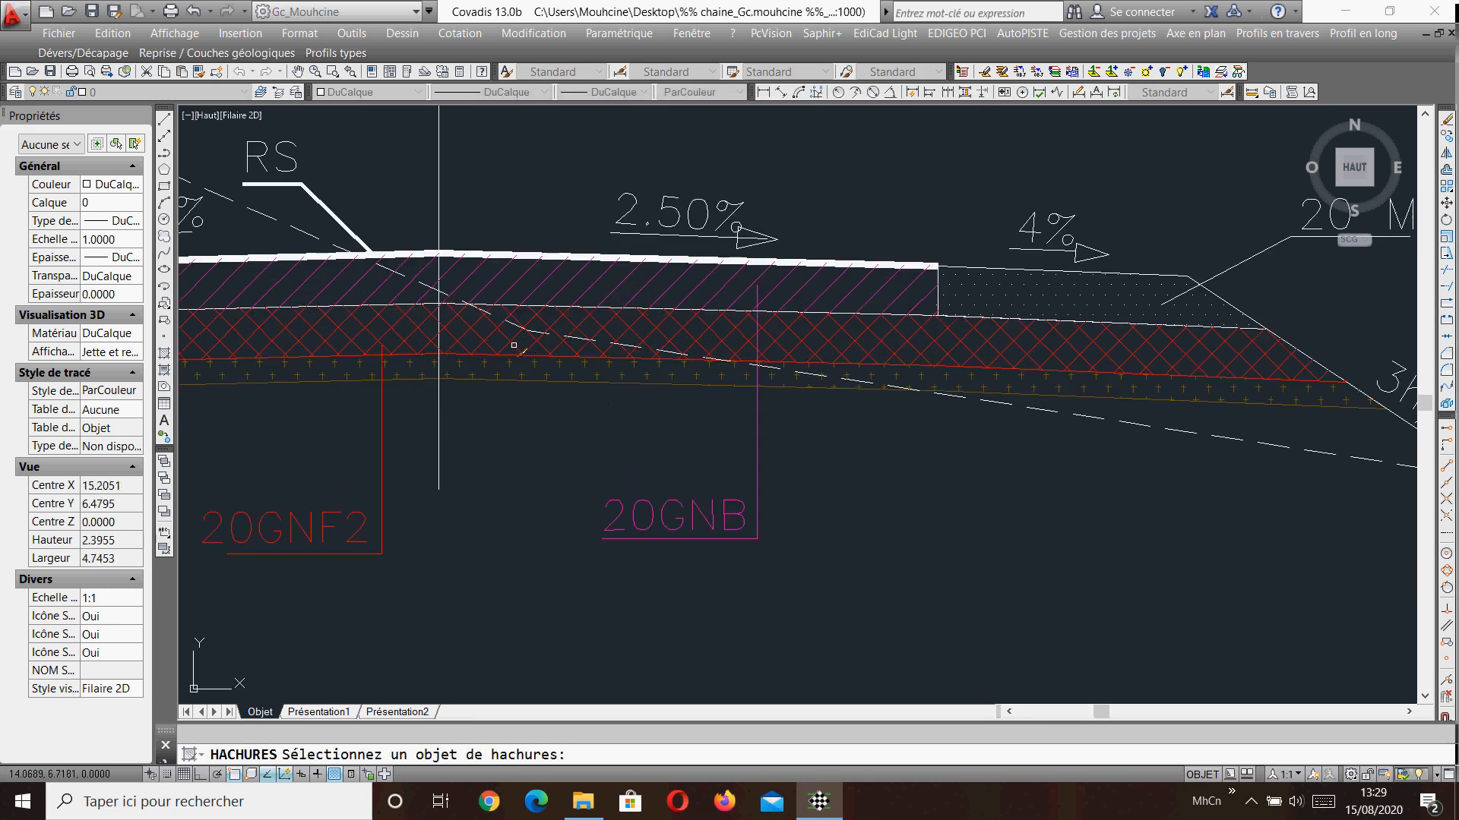
pyautogui.click(505, 331)
# Fill the layer just above the lowest one in the new section with the inherited red cross-hatch.
pyautogui.moveTo(1079, 455); pyautogui.dragTo(486, 408, button='middle')
pyautogui.moveTo(1052, 491); pyautogui.dragTo(334, 372, button='middle')
pyautogui.moveTo(1063, 486); pyautogui.dragTo(357, 372, button='middle')
pyautogui.moveTo(909, 424); pyautogui.dragTo(281, 335, button='middle')
pyautogui.scroll(-2, 334, 335)
pyautogui.moveTo(1152, 420); pyautogui.dragTo(697, 430, button='middle')
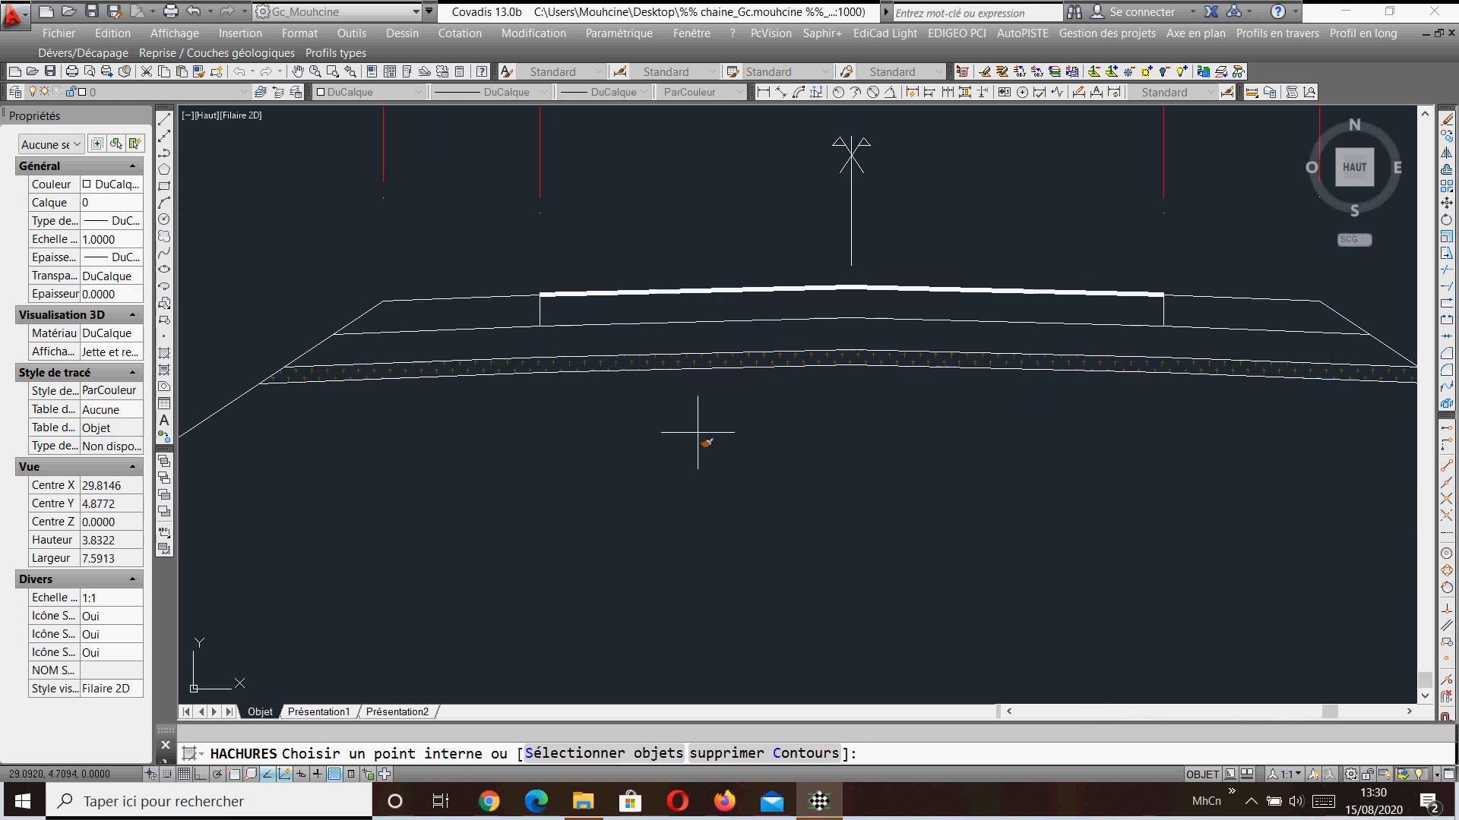
pyautogui.moveTo(815, 381); pyautogui.dragTo(774, 391, button='middle')
pyautogui.click(792, 343)
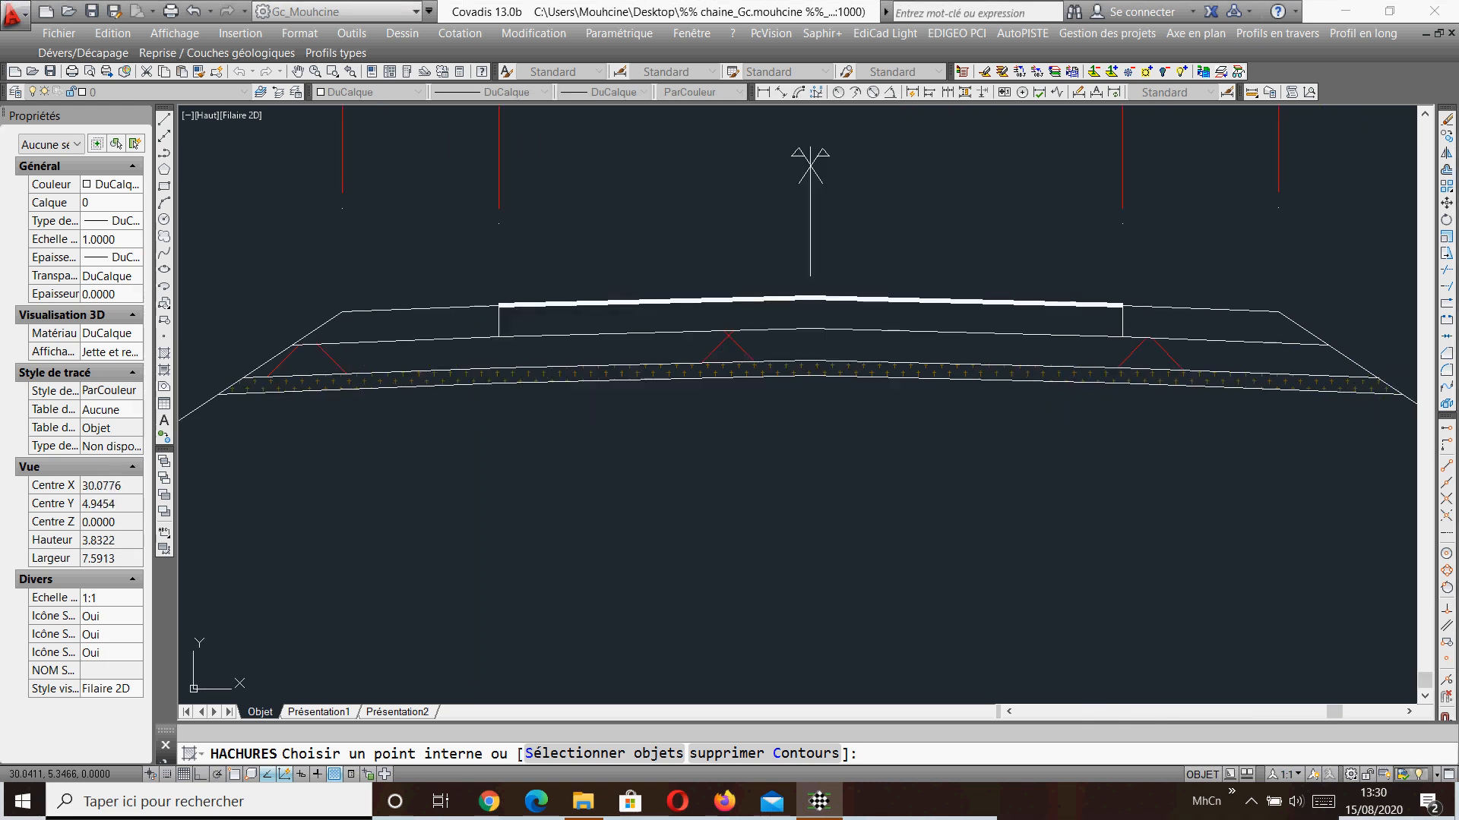
pyautogui.press('Return')
# Set the scale of the new section's red cross-hatch to 0.02.
pyautogui.click(748, 344)
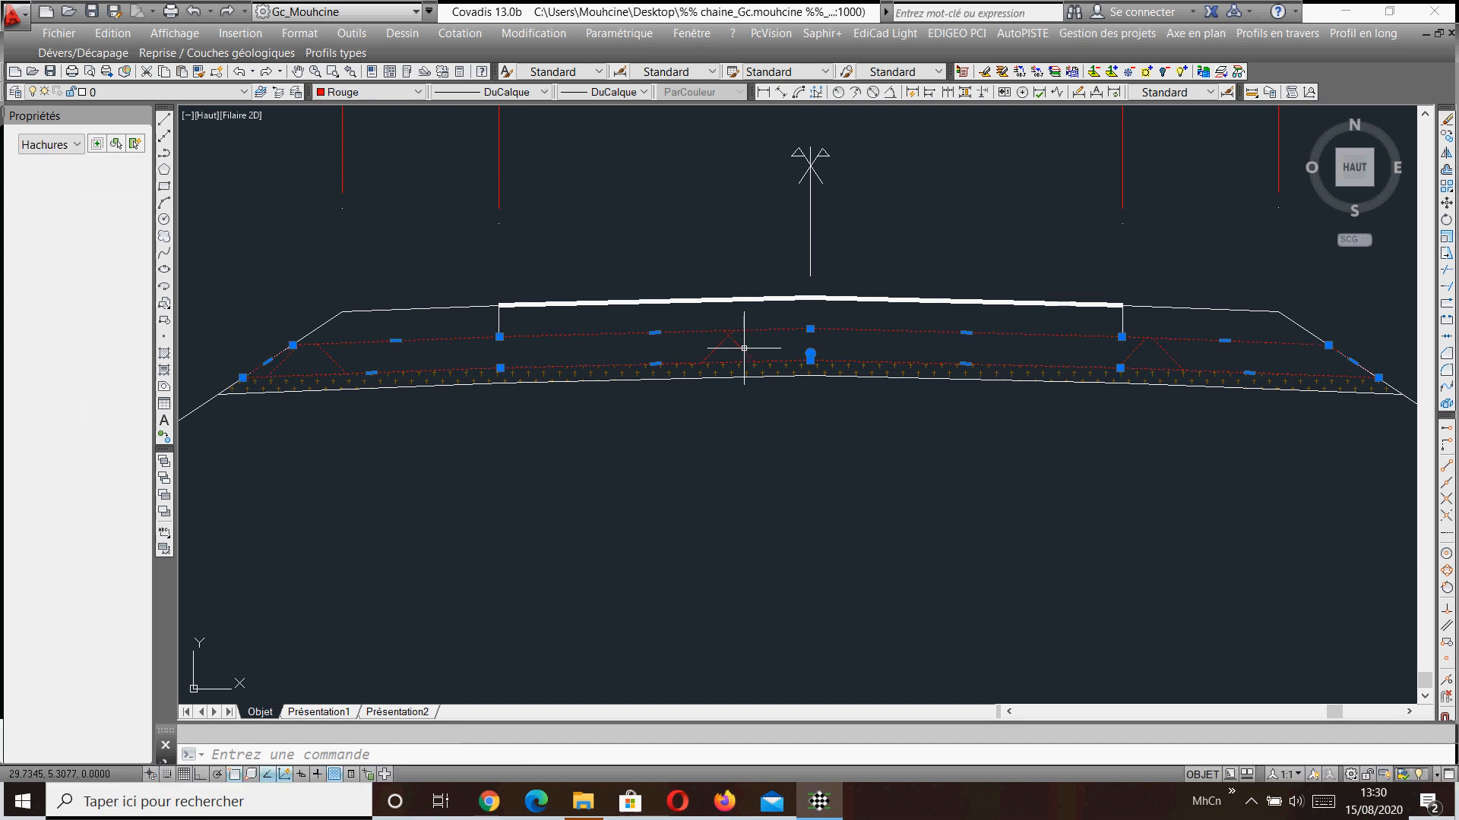
pyautogui.rightClick(767, 348)
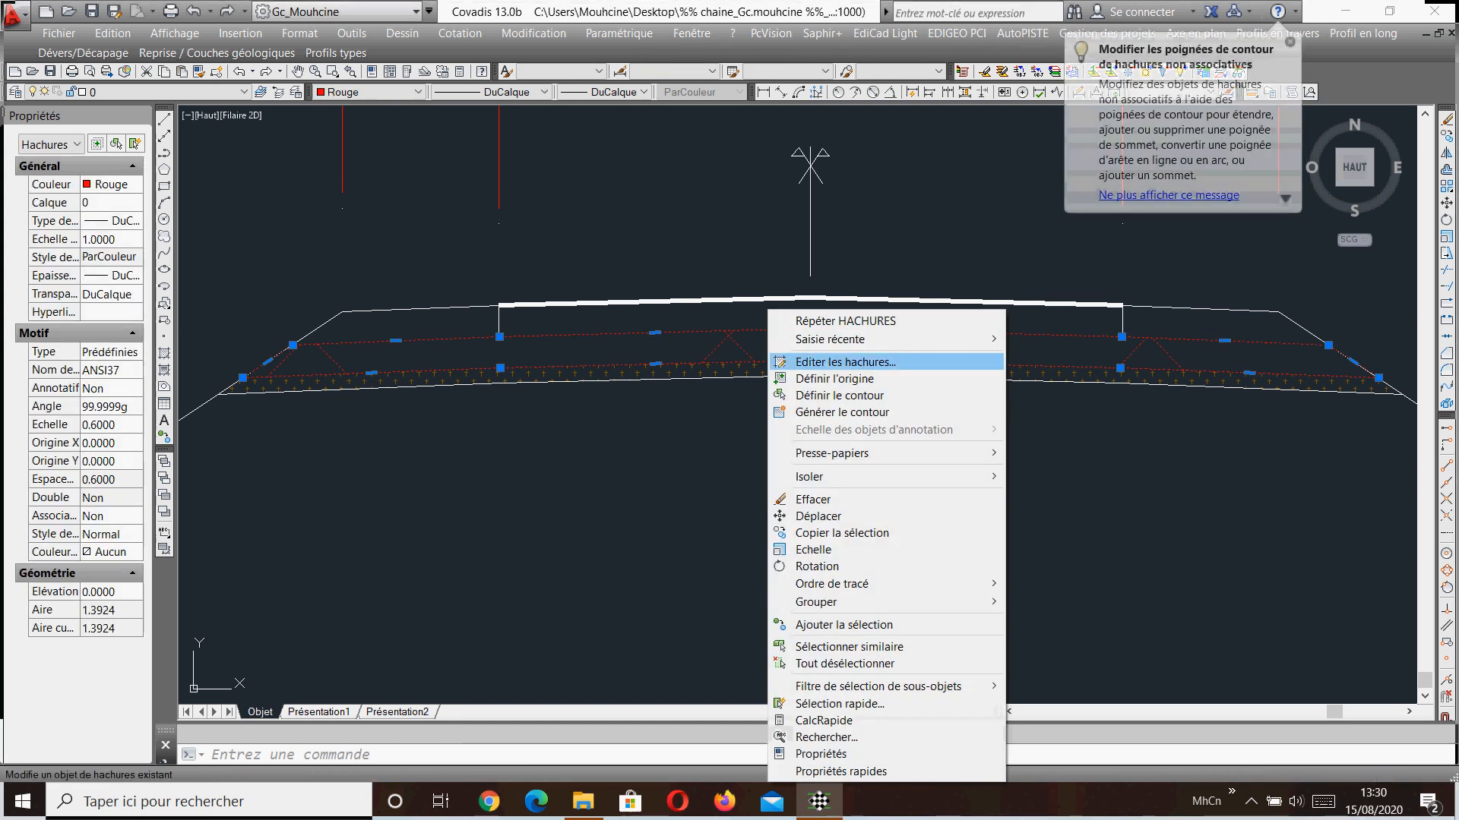
pyautogui.click(844, 362)
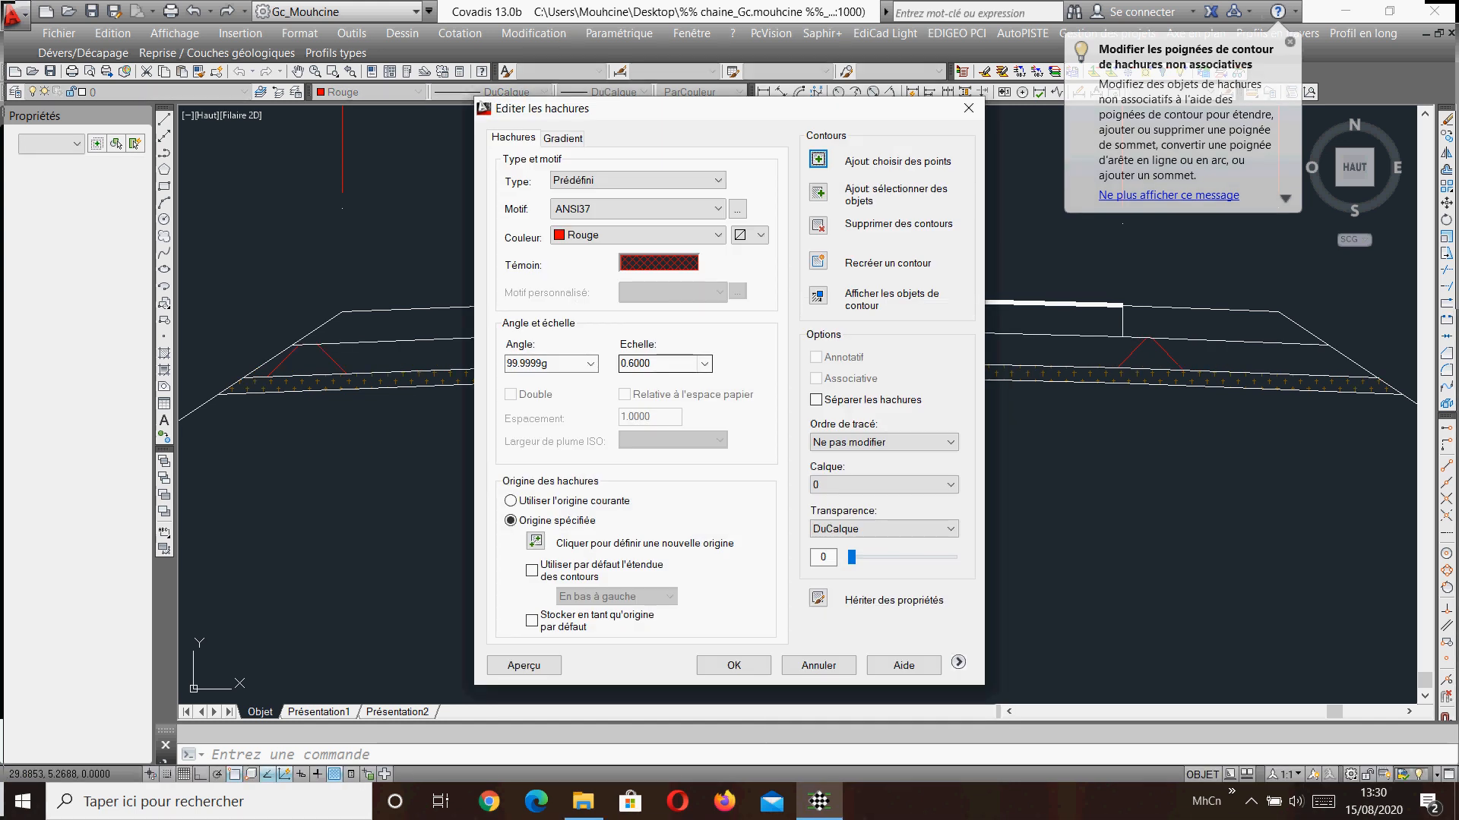
pyautogui.click(704, 364)
pyautogui.write('0')
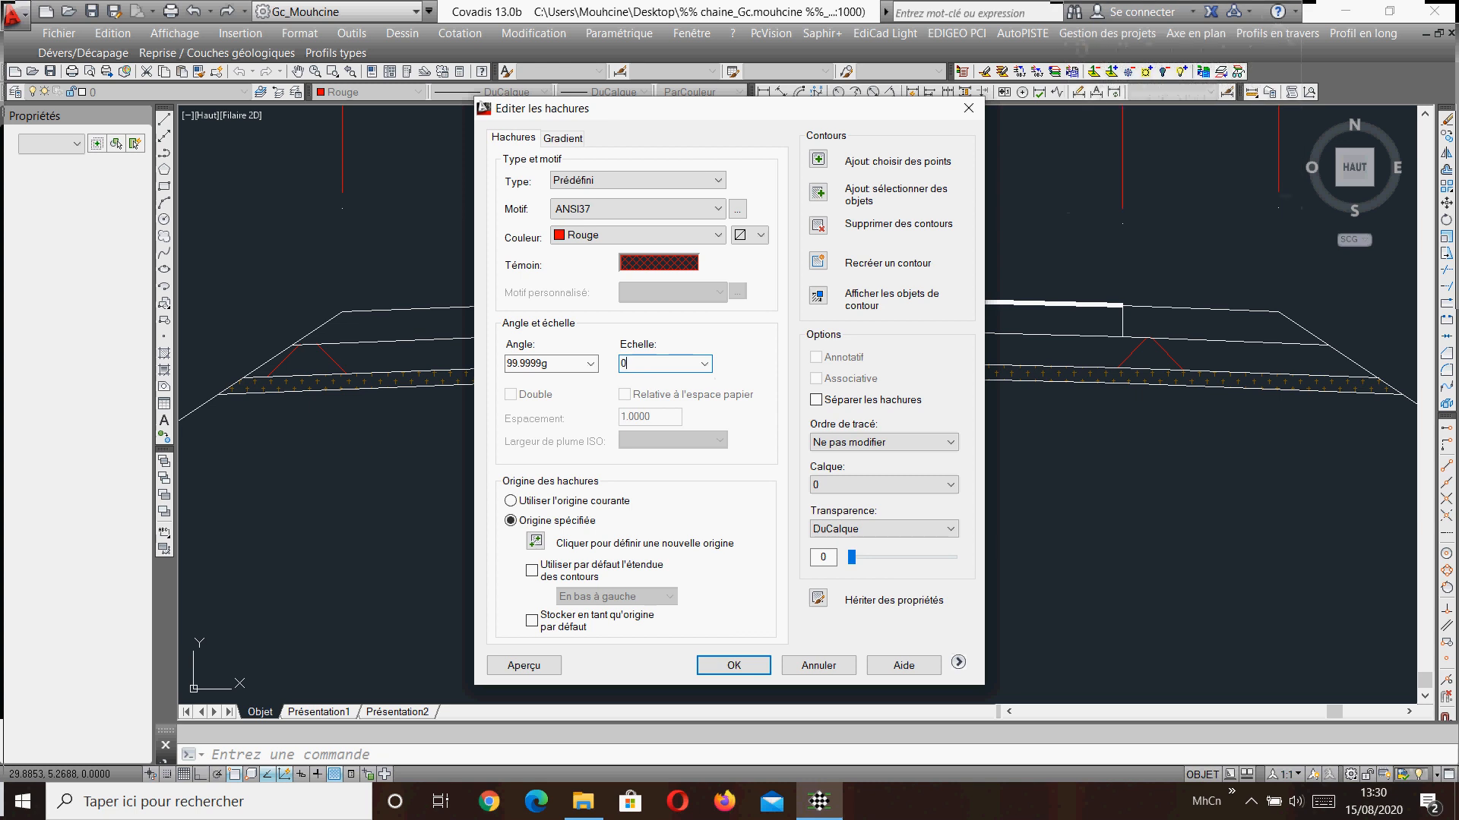
pyautogui.click(524, 665)
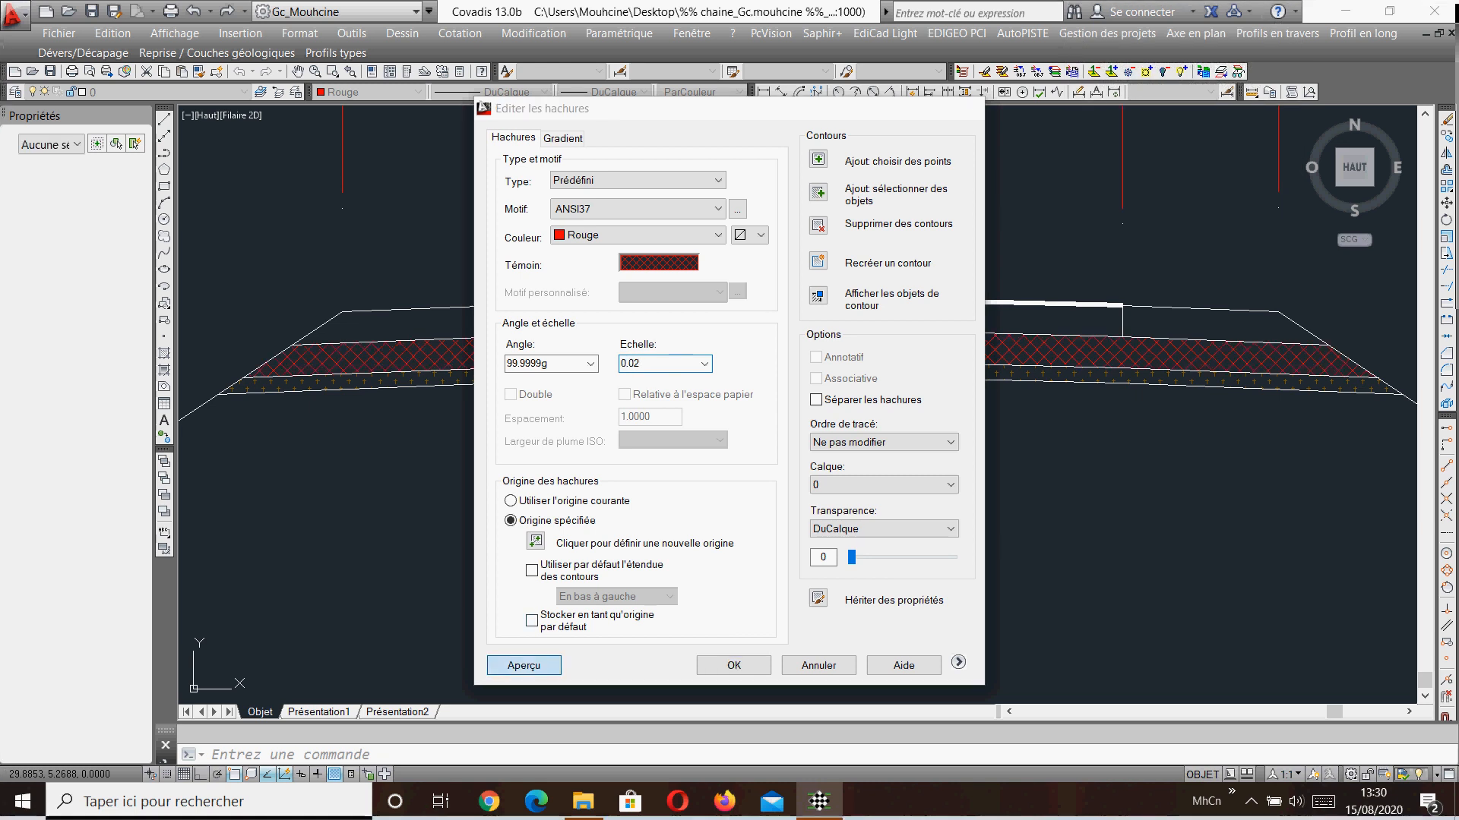
pyautogui.rightClick(635, 502)
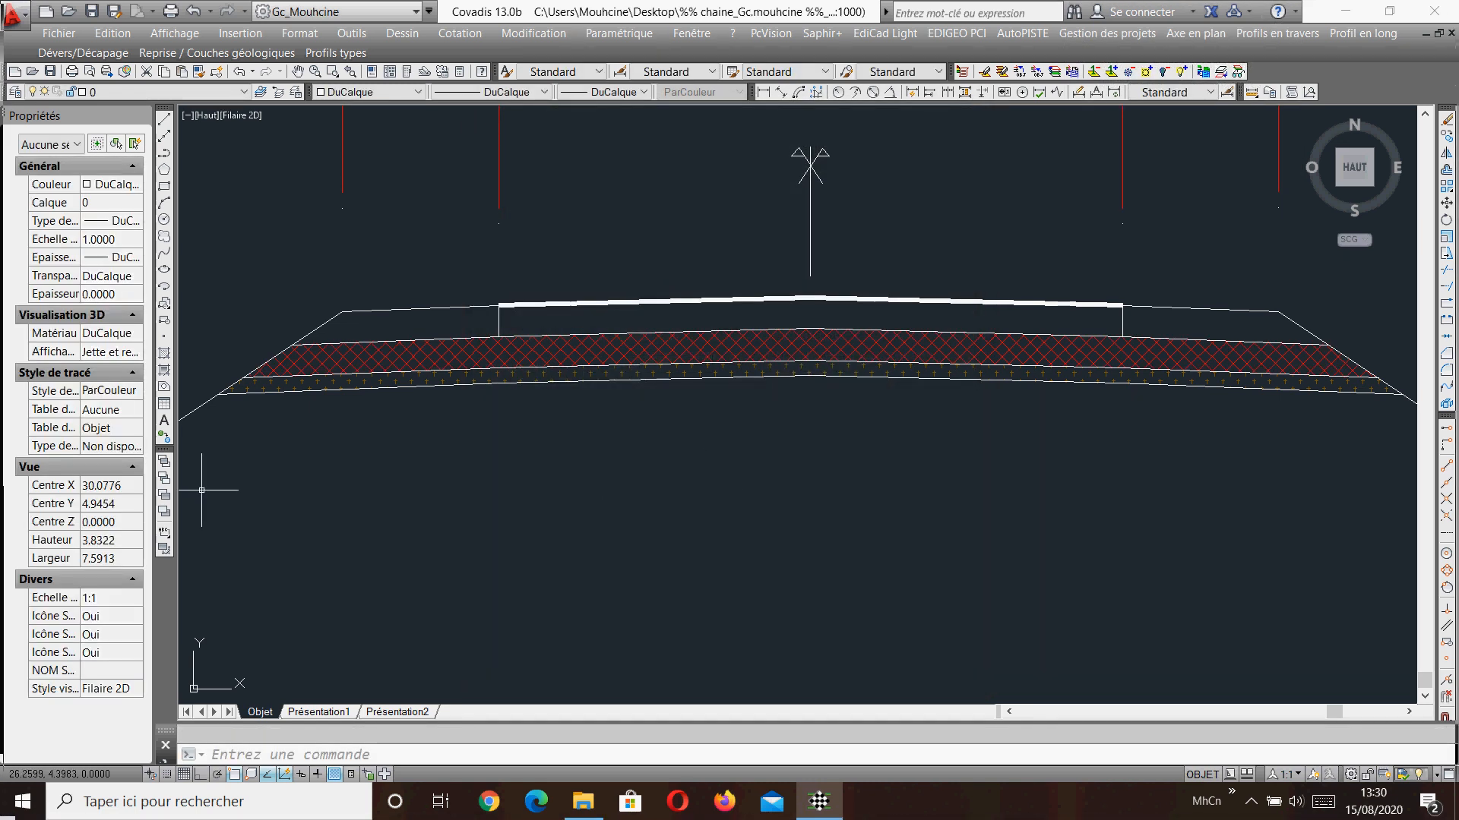
# Start a hatch that inherits its properties from the reference section's magenta 20GNB layer.
pyautogui.click(164, 353)
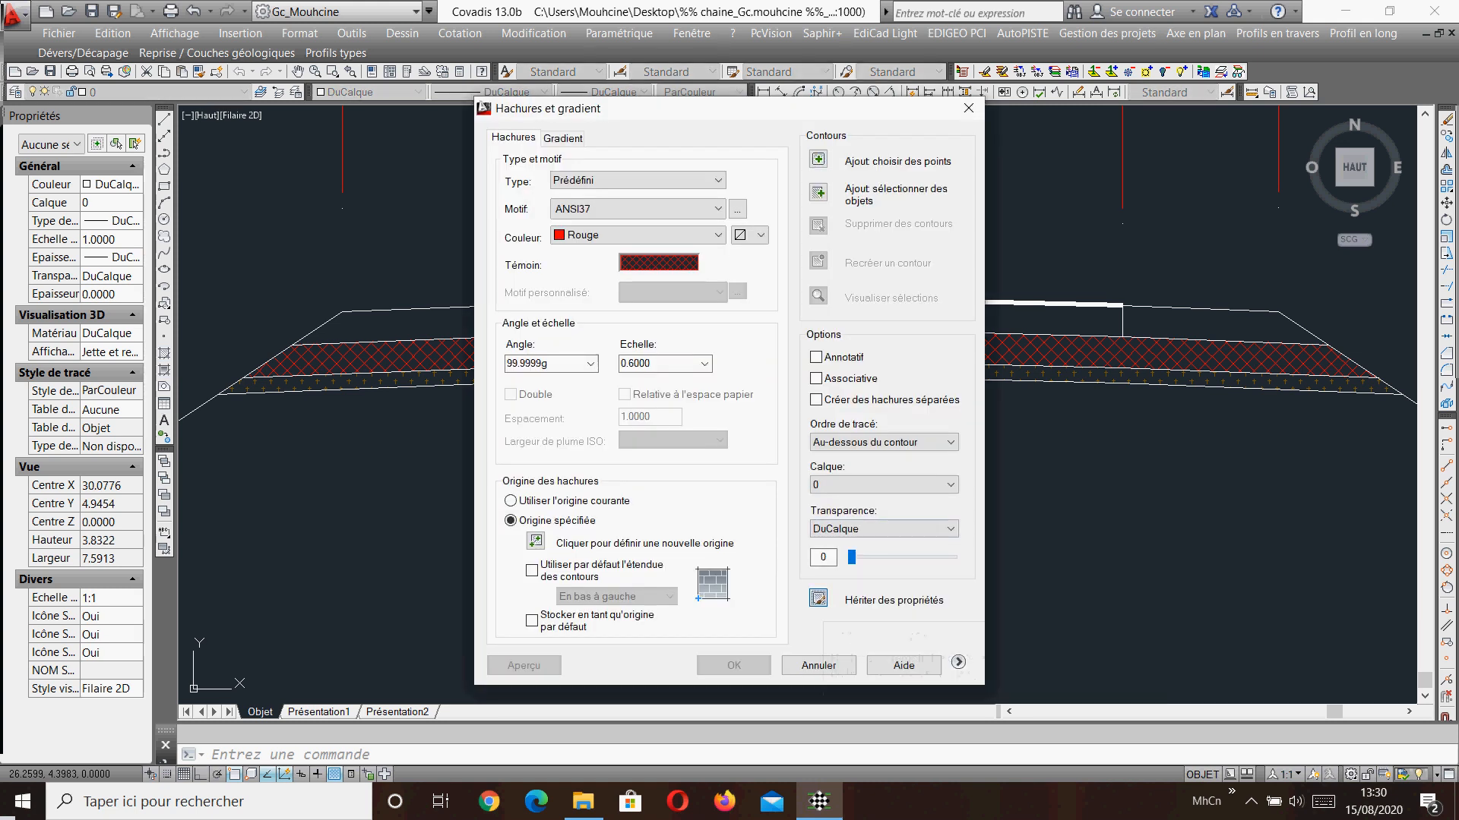
pyautogui.click(819, 598)
pyautogui.scroll(-2, 994, 505)
pyautogui.moveTo(509, 453); pyautogui.dragTo(1004, 479, button='middle')
pyautogui.moveTo(584, 439); pyautogui.dragTo(1069, 458, button='middle')
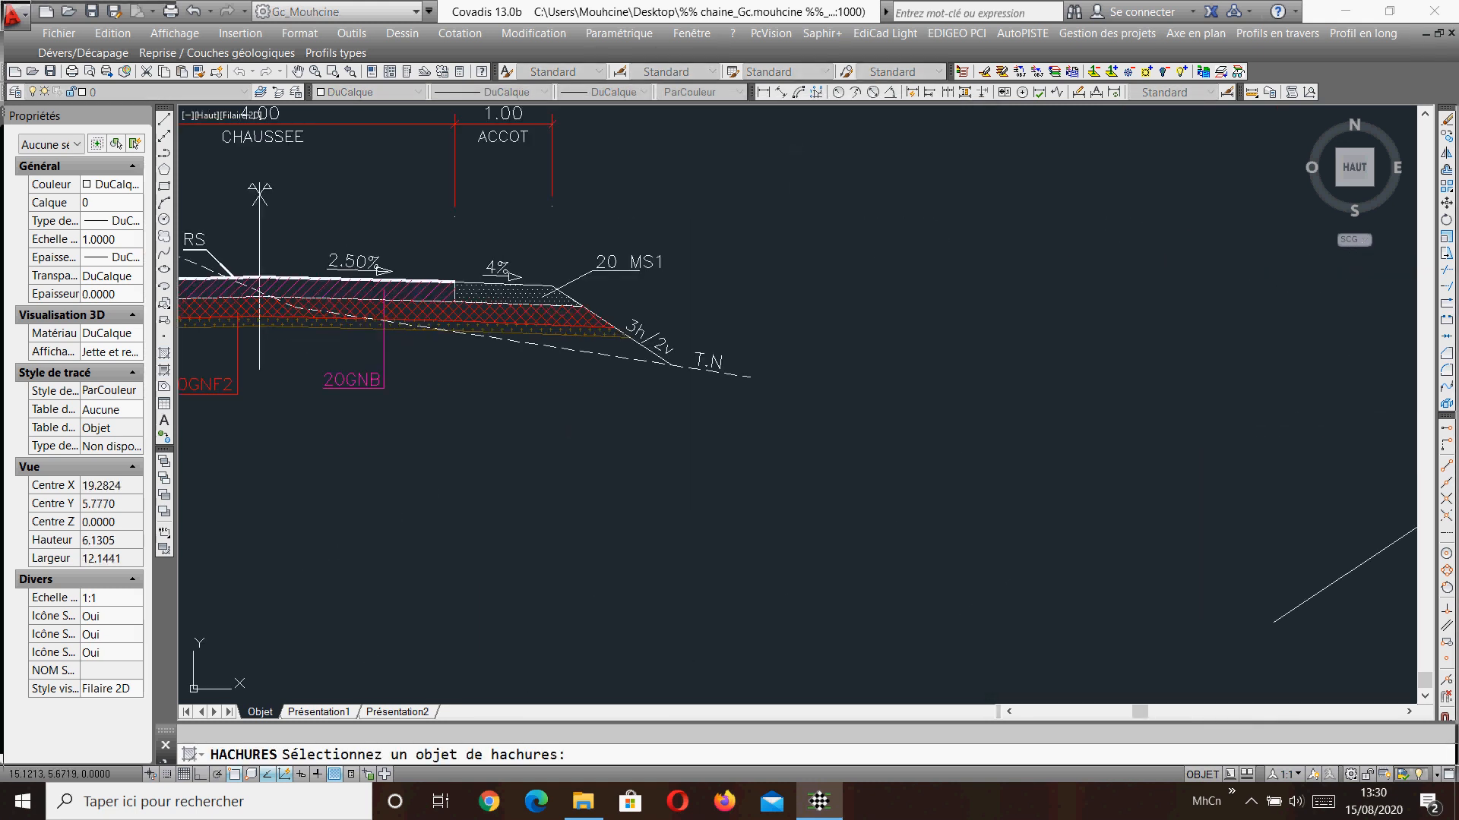
pyautogui.moveTo(278, 322); pyautogui.dragTo(669, 372, button='middle')
pyautogui.click(670, 335)
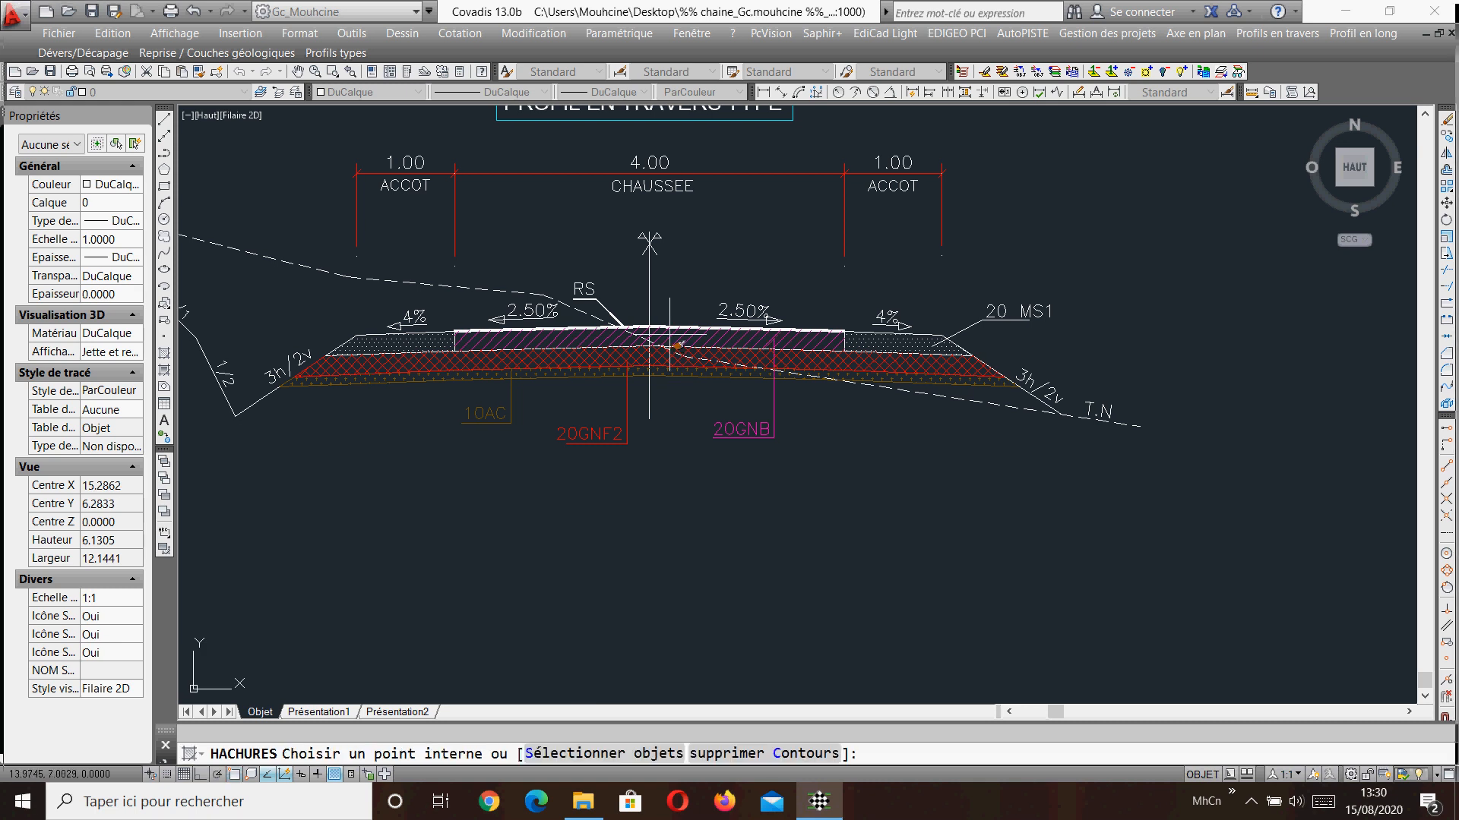
# Fill the carriageway layer directly beneath the new section's thick surface line with the inherited ANSI31 hatch.
pyautogui.scroll(-3, 670, 336)
pyautogui.moveTo(1291, 425); pyautogui.dragTo(1048, 425, button='middle')
pyautogui.scroll(4, 1080, 429)
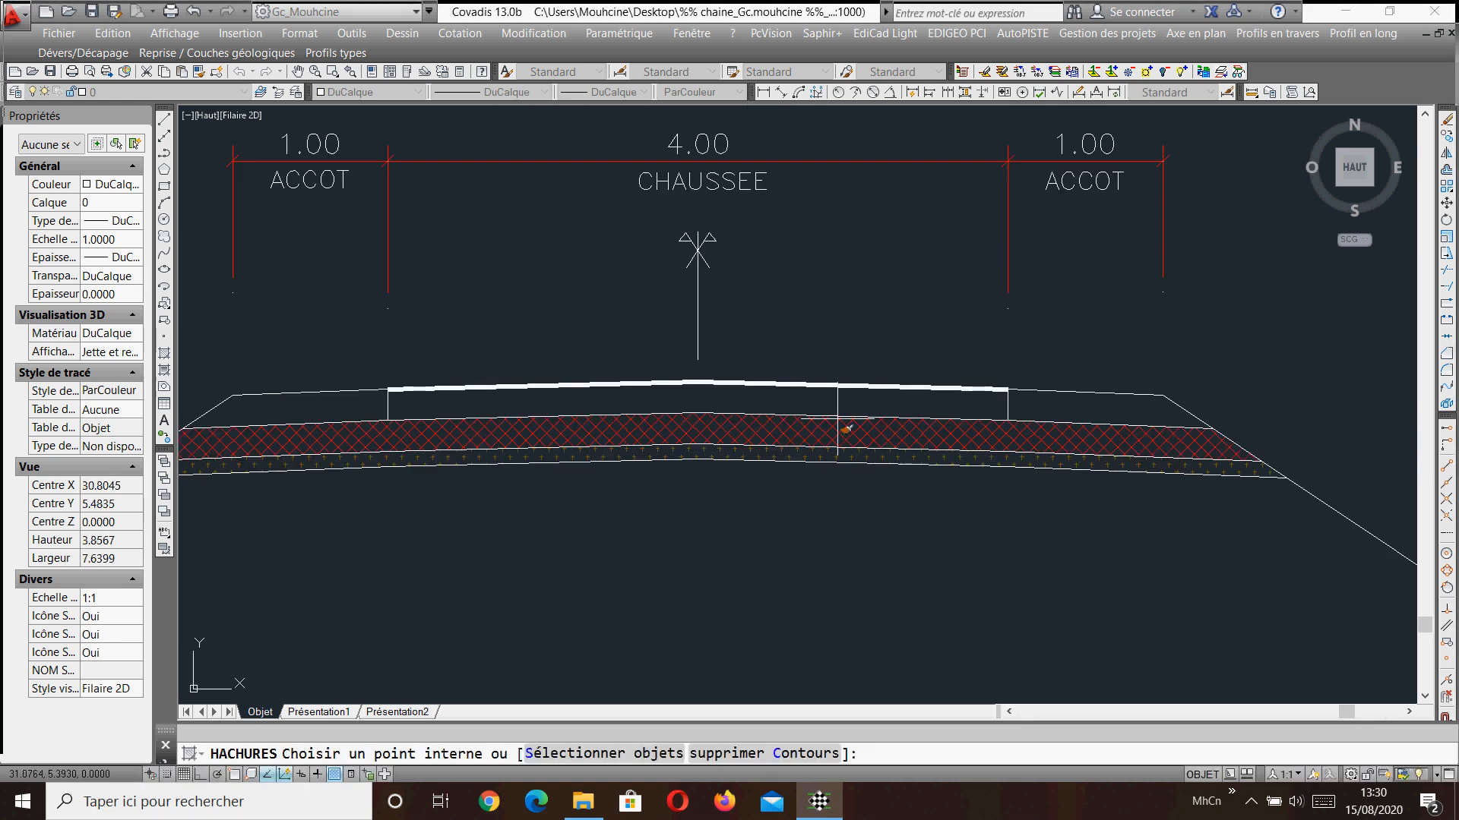
pyautogui.moveTo(775, 416); pyautogui.dragTo(885, 414, button='middle')
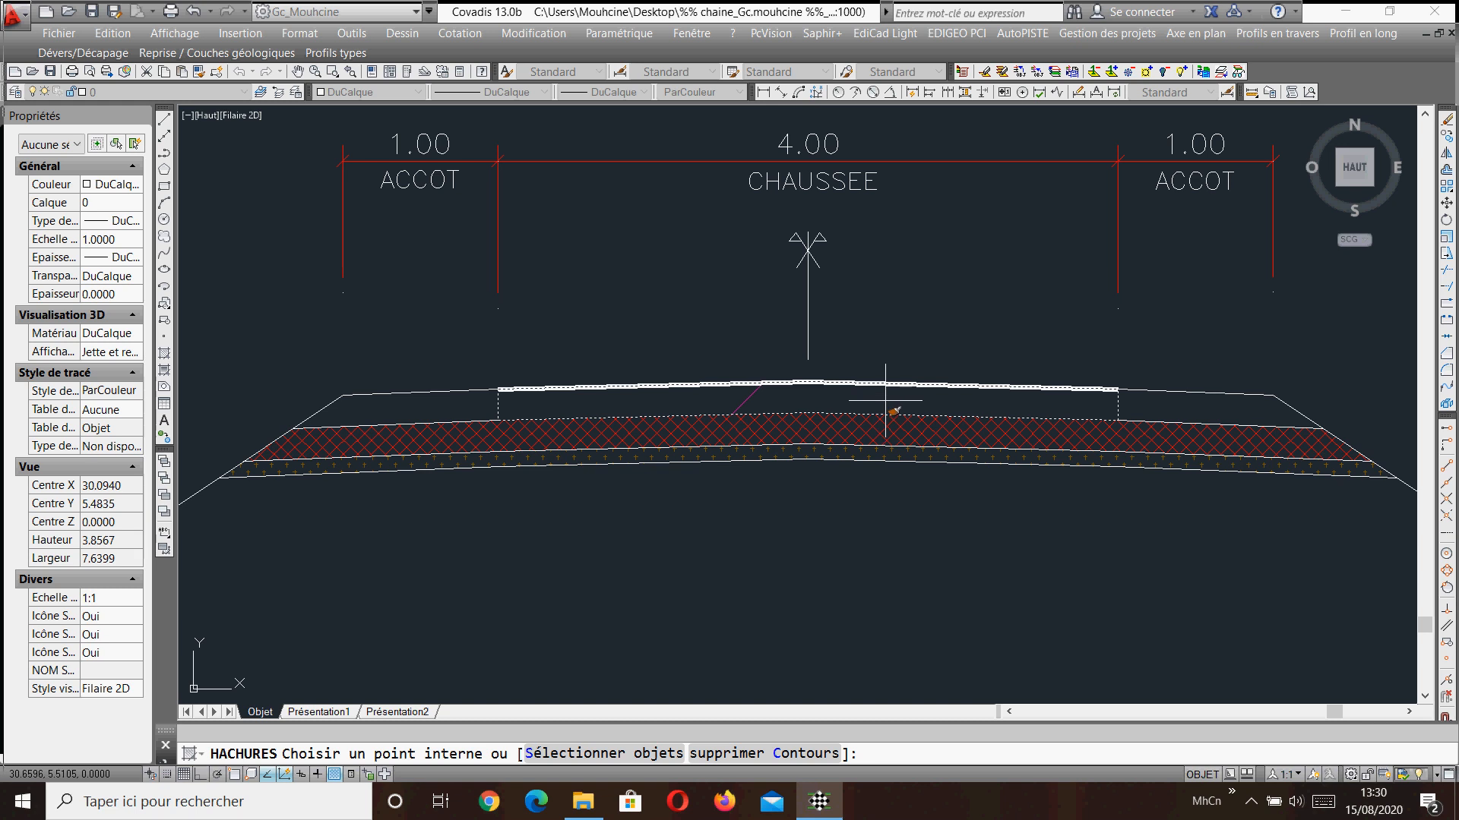
pyautogui.press('Return')
pyautogui.press('Return')
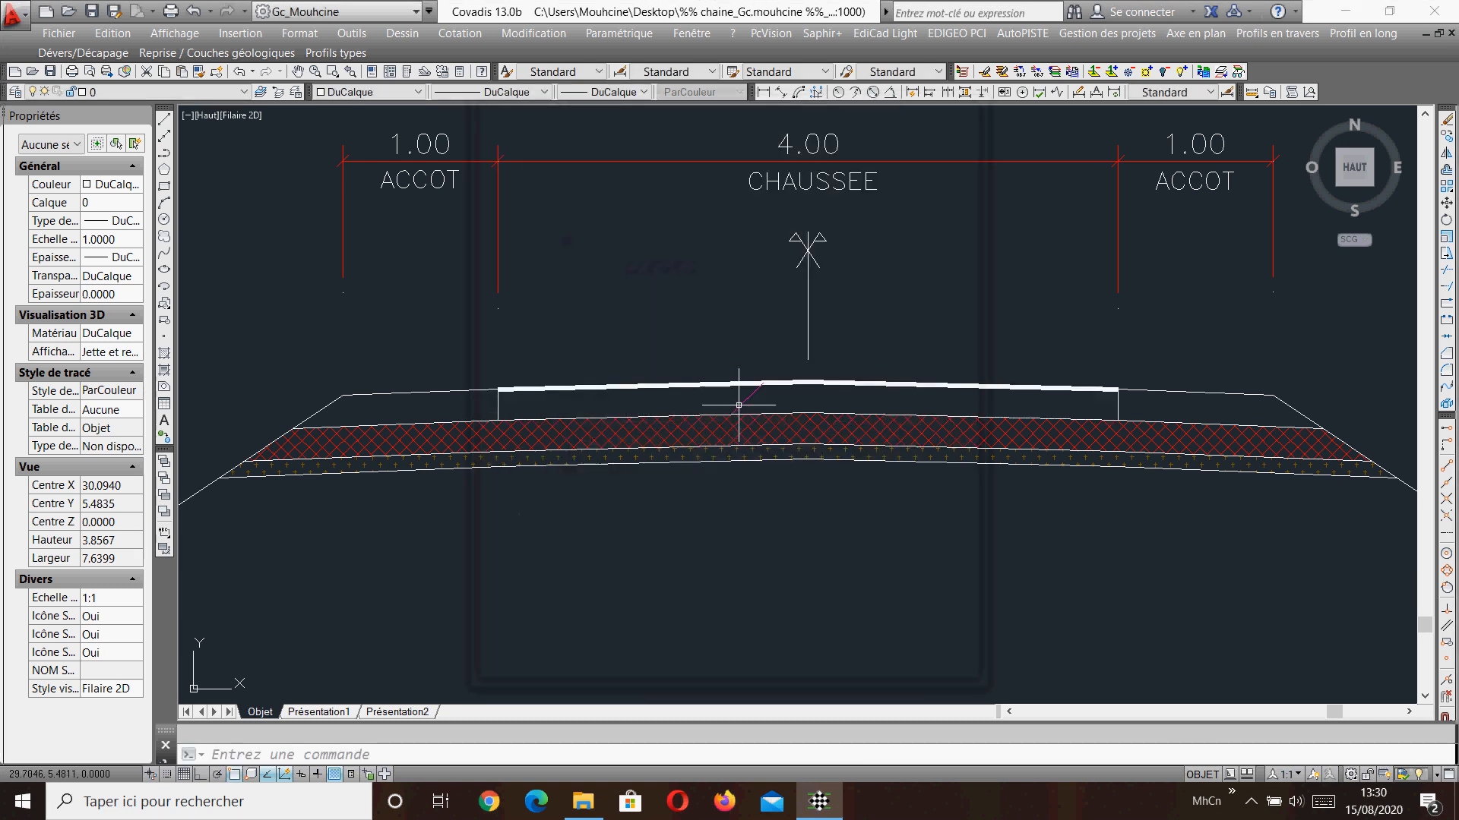
# Set the scale of the new section's magenta ANSI31 hatch to 0.02.
pyautogui.click(742, 404)
pyautogui.rightClick(742, 404)
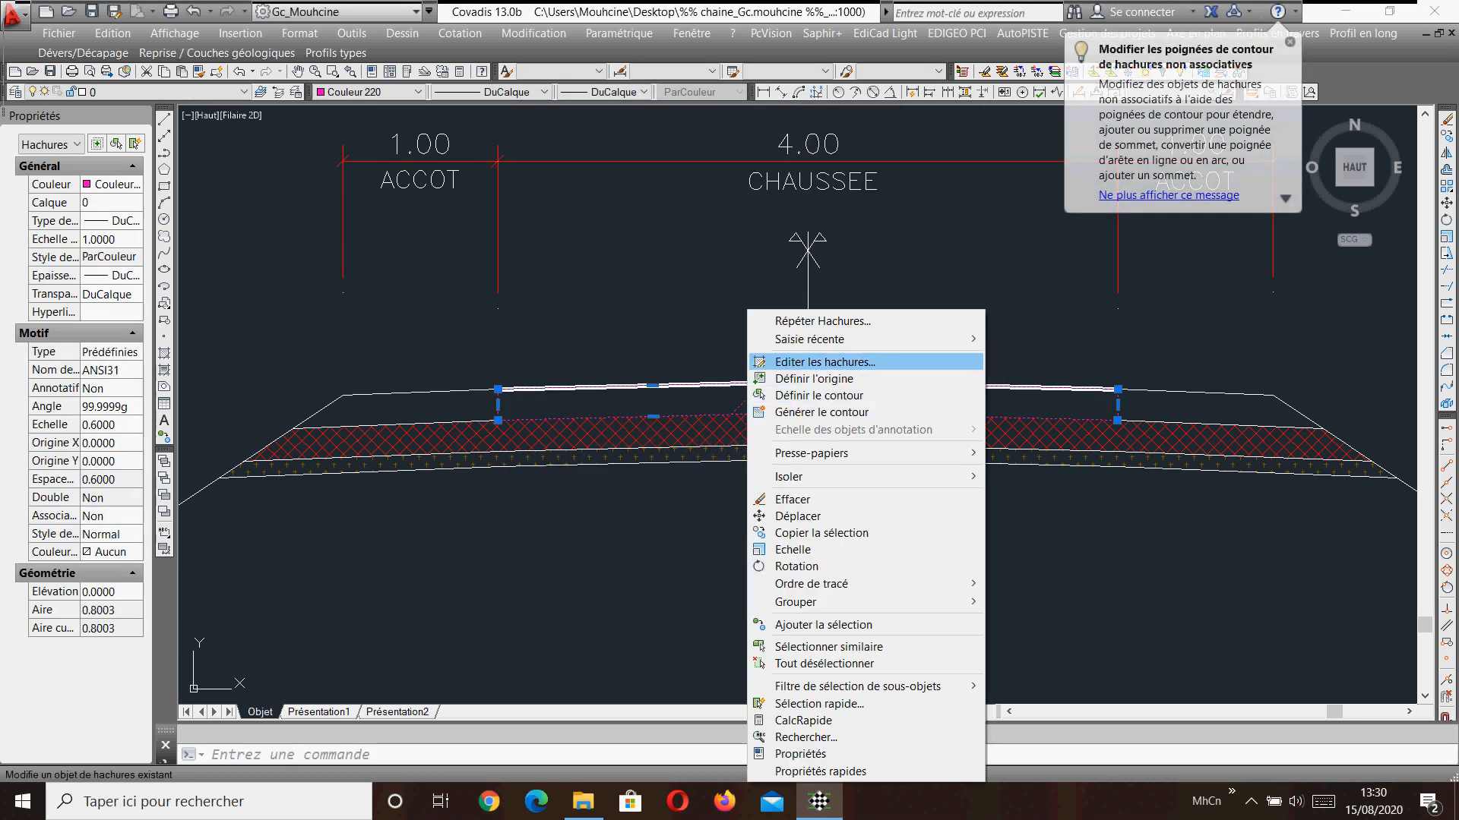
pyautogui.click(824, 362)
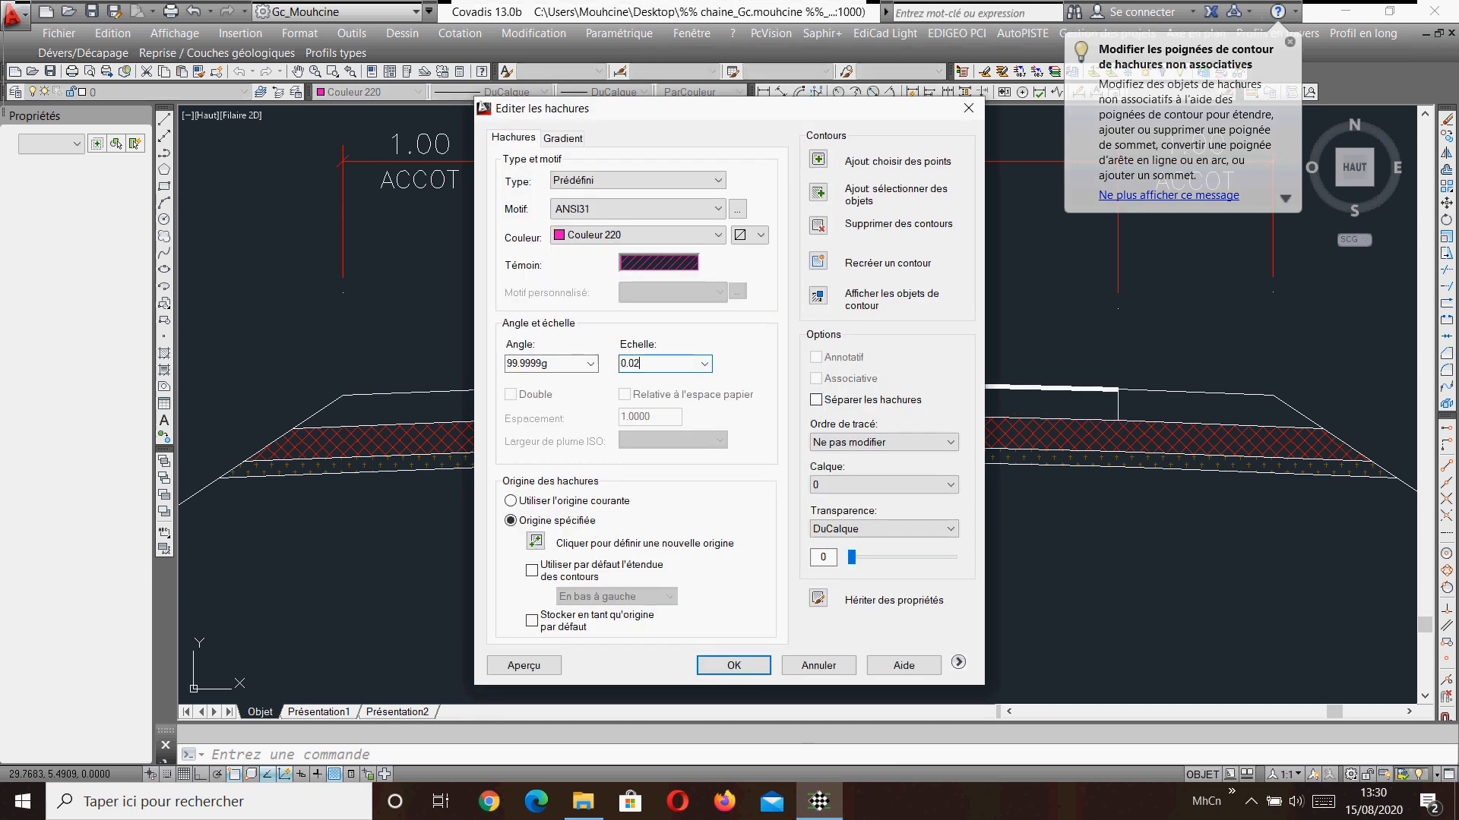
pyautogui.press('Return')
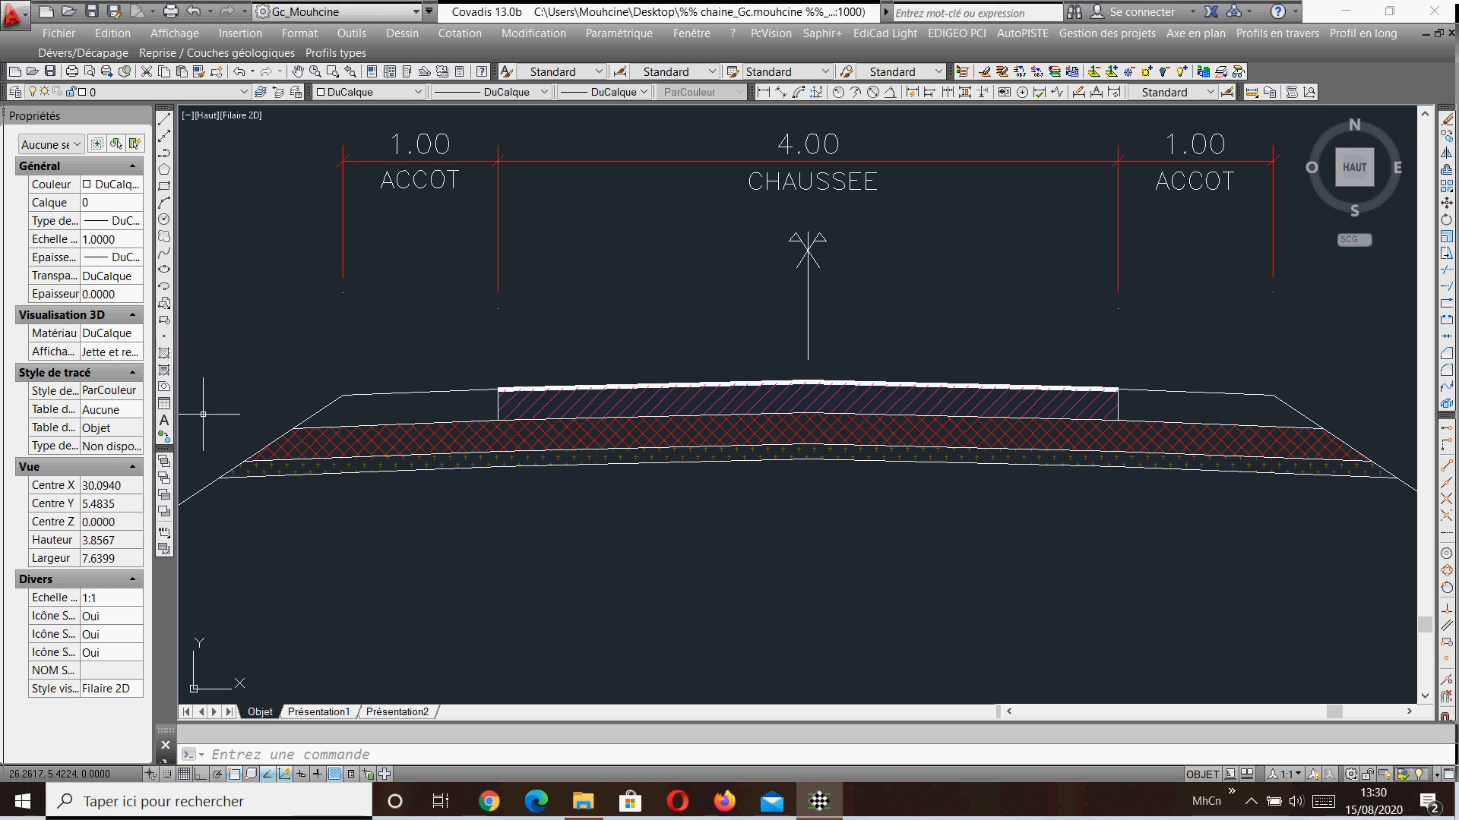
# Start a hatch that inherits its properties from the reference section's dotted 20 MS1 shoulder.
pyautogui.click(107, 351)
pyautogui.click(165, 354)
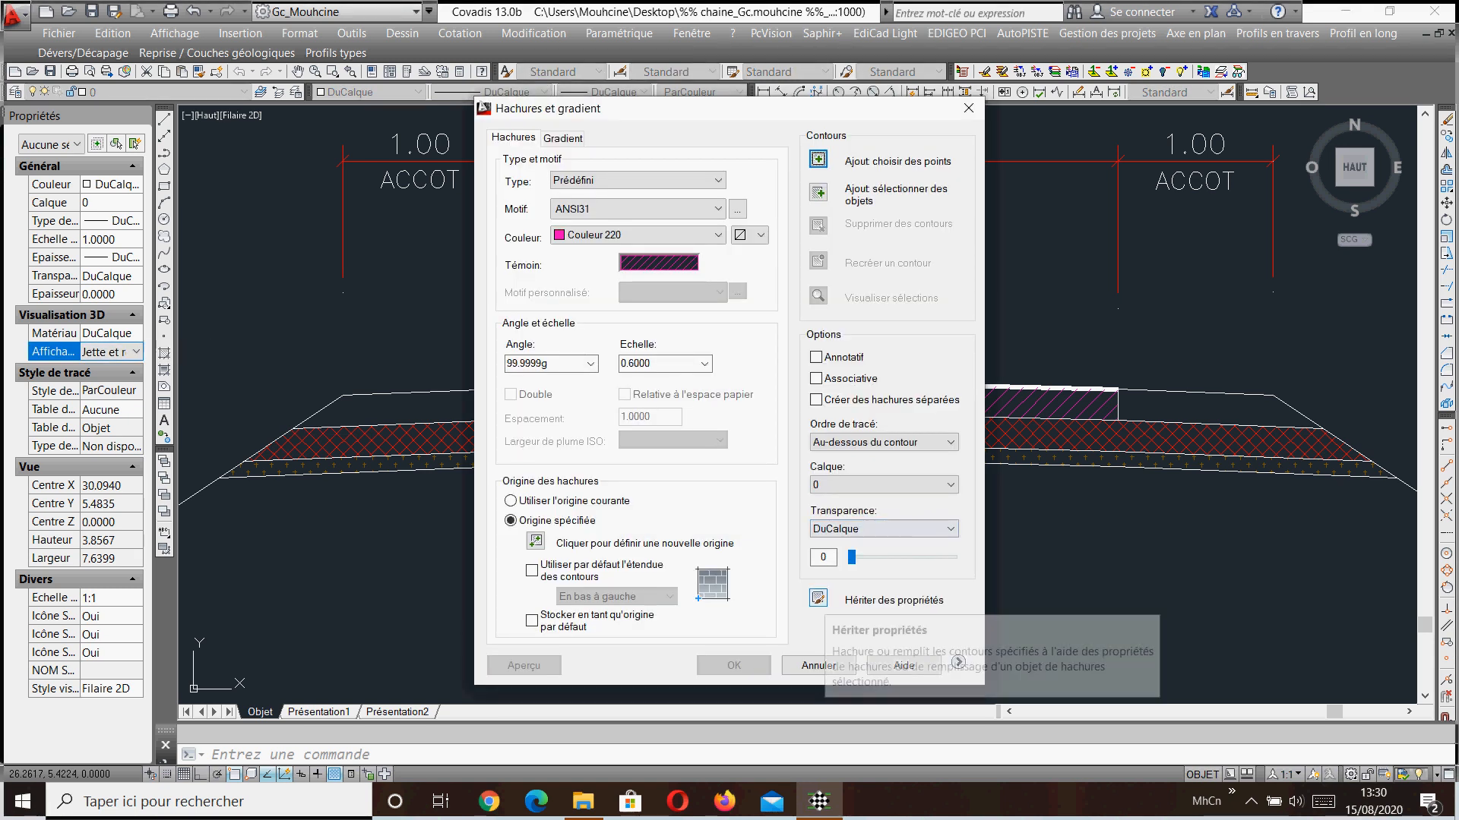
pyautogui.click(818, 598)
pyautogui.scroll(-2, 925, 515)
pyautogui.moveTo(476, 478); pyautogui.dragTo(1012, 498, button='middle')
pyautogui.moveTo(594, 492); pyautogui.dragTo(1116, 513, button='middle')
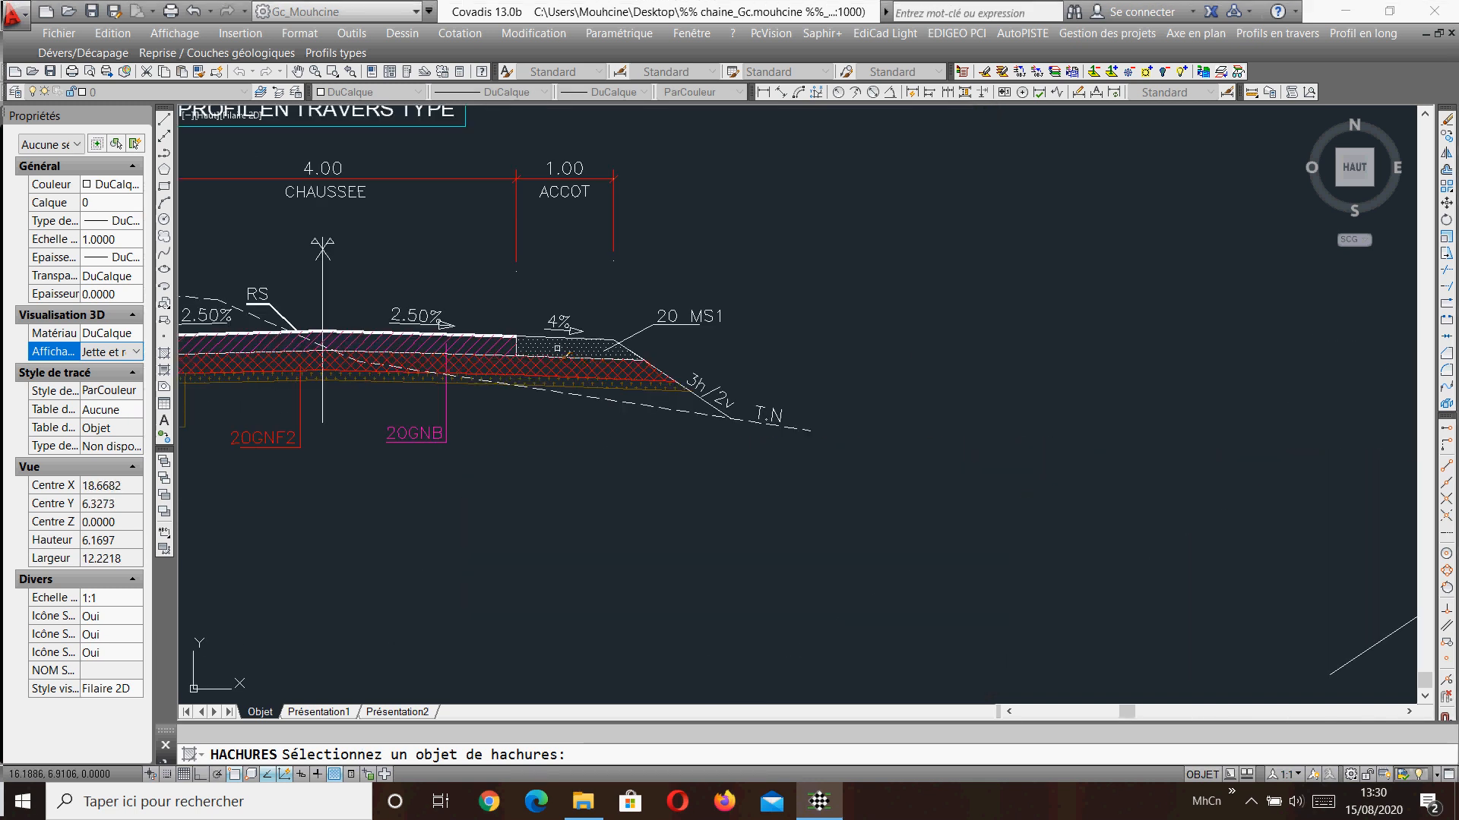
pyautogui.click(559, 349)
# Fill the new section's left shoulder with the inherited dotted hatch.
pyautogui.scroll(-3, 608, 349)
pyautogui.scroll(5, 864, 434)
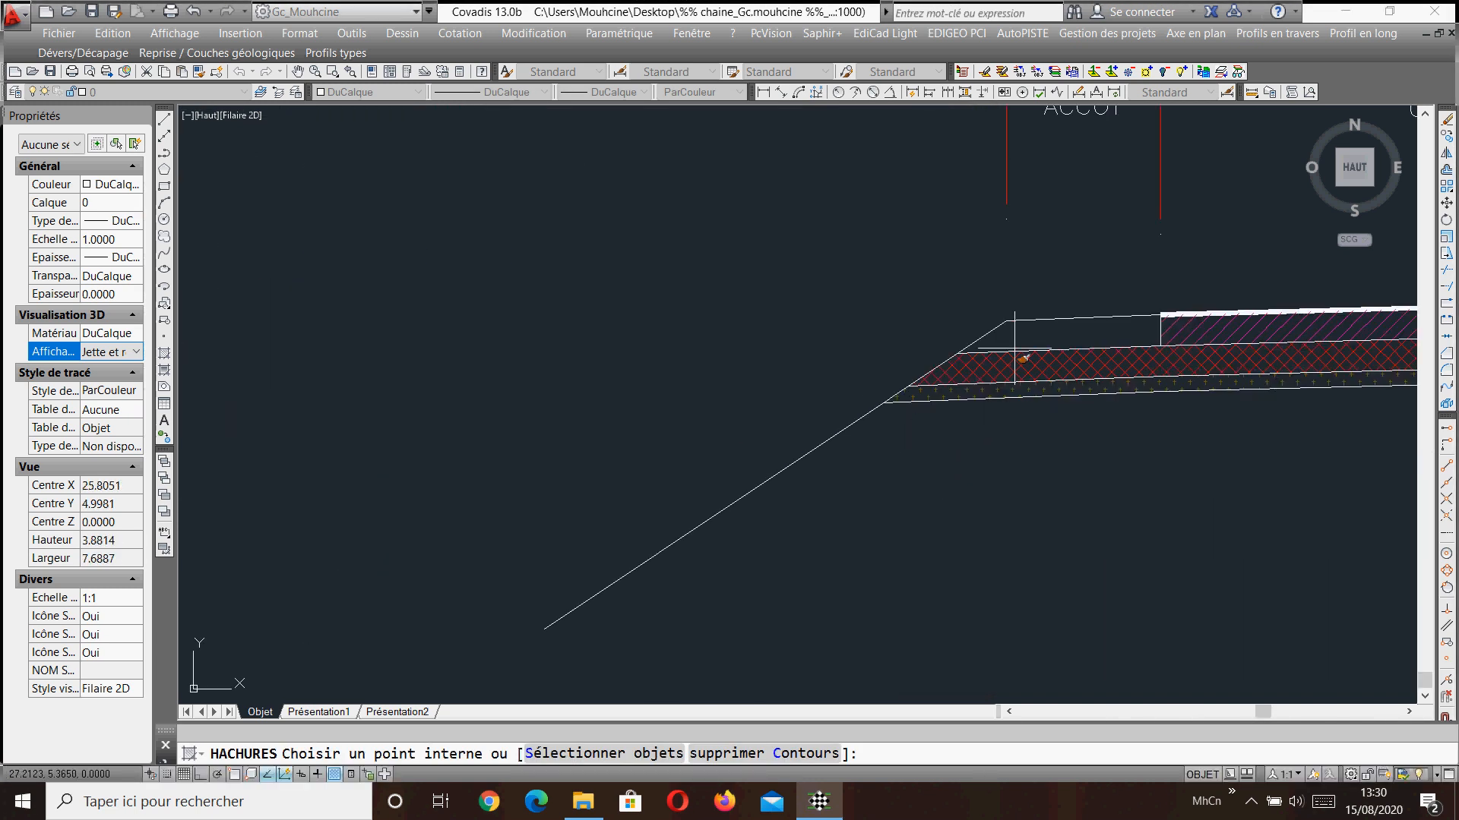
pyautogui.press('Return')
pyautogui.press('Return')
pyautogui.moveTo(1132, 433); pyautogui.dragTo(746, 427, button='middle')
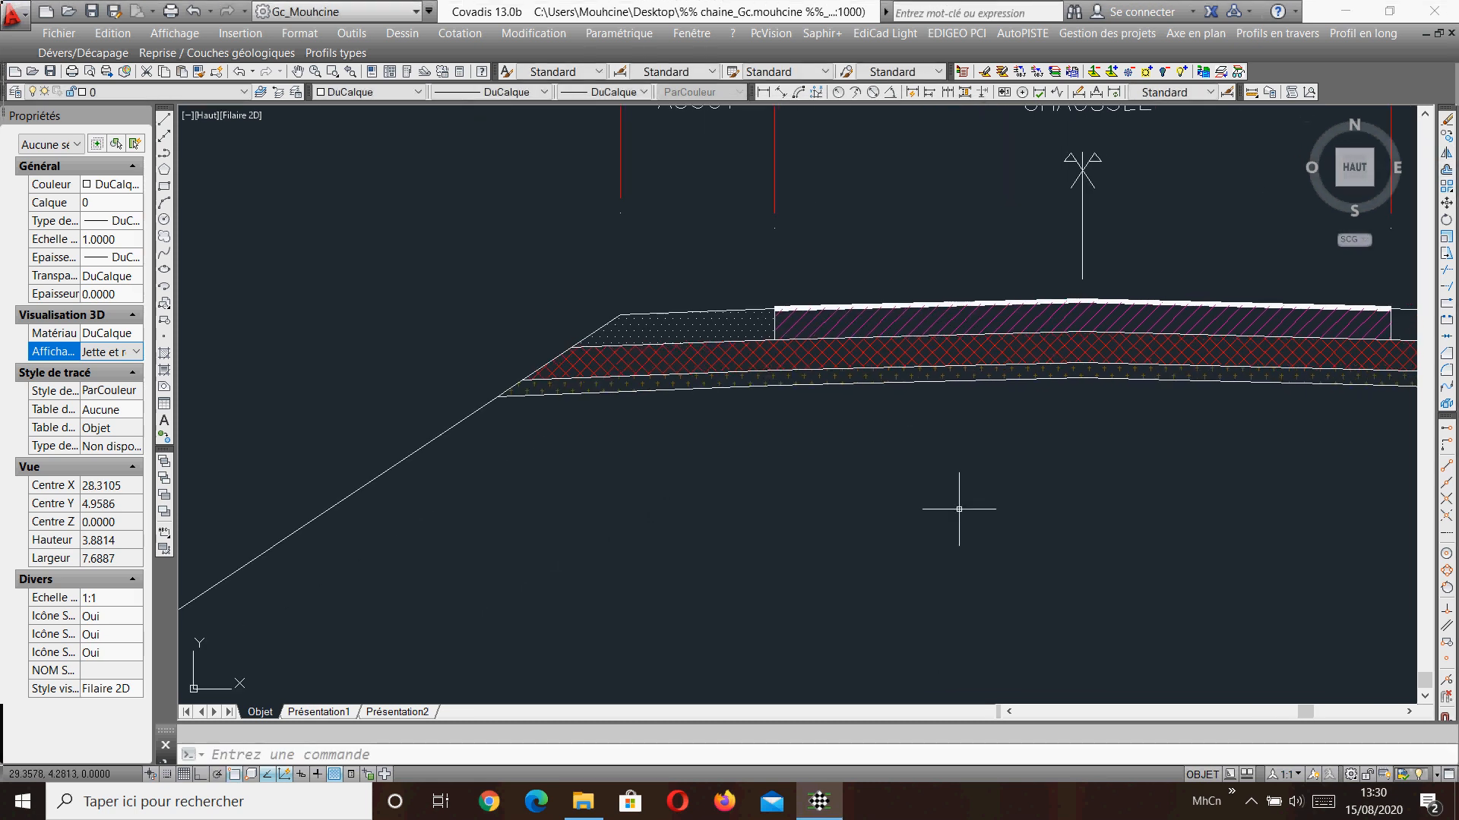
# Mirror the left shoulder's dotted hatch about the road axis onto the right shoulder, keeping the original.
pyautogui.moveTo(1400, 357); pyautogui.dragTo(1296, 367, button='middle')
pyautogui.click(1446, 152)
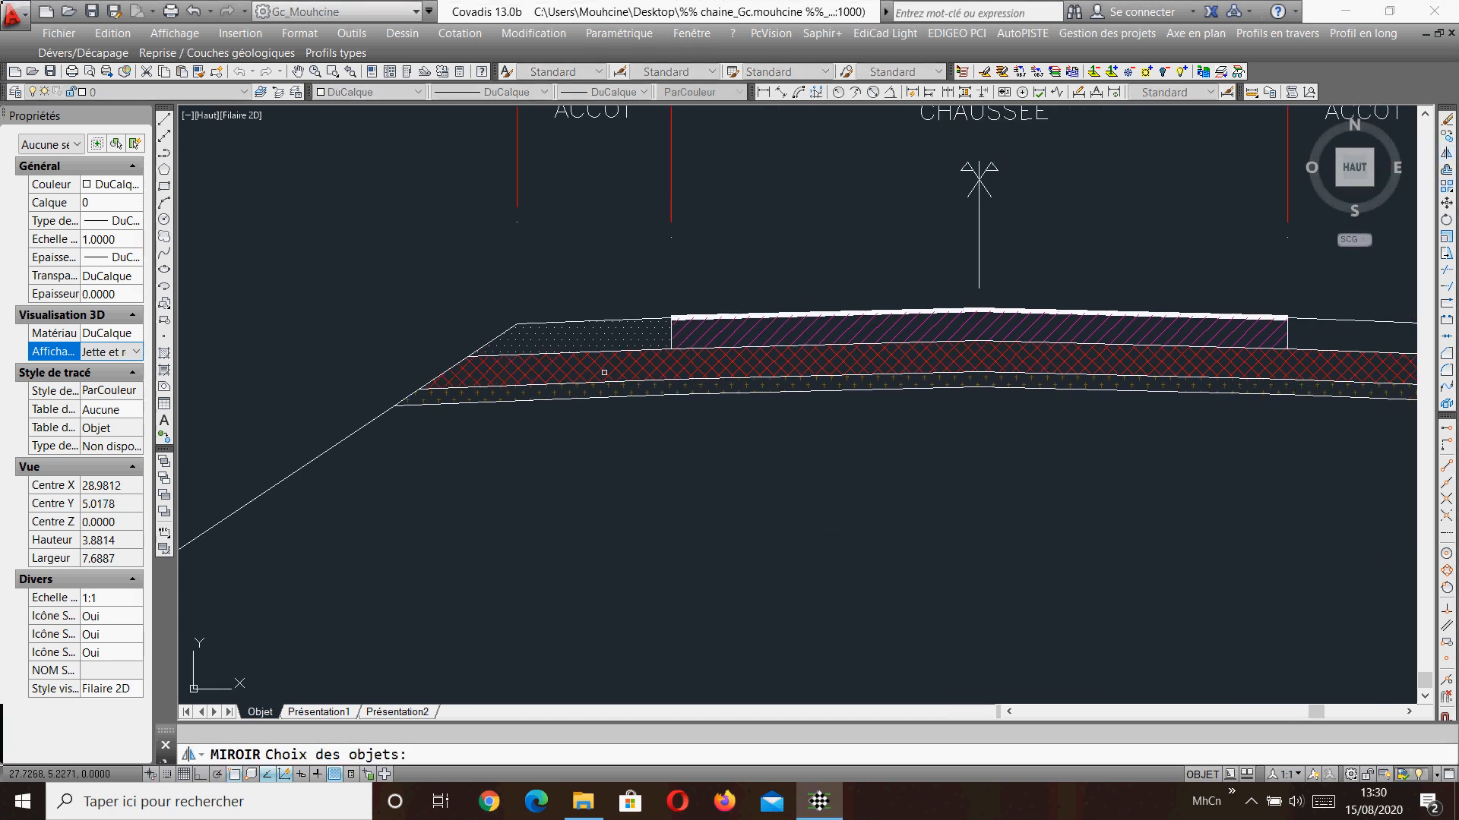
pyautogui.click(571, 334)
pyautogui.click(552, 340)
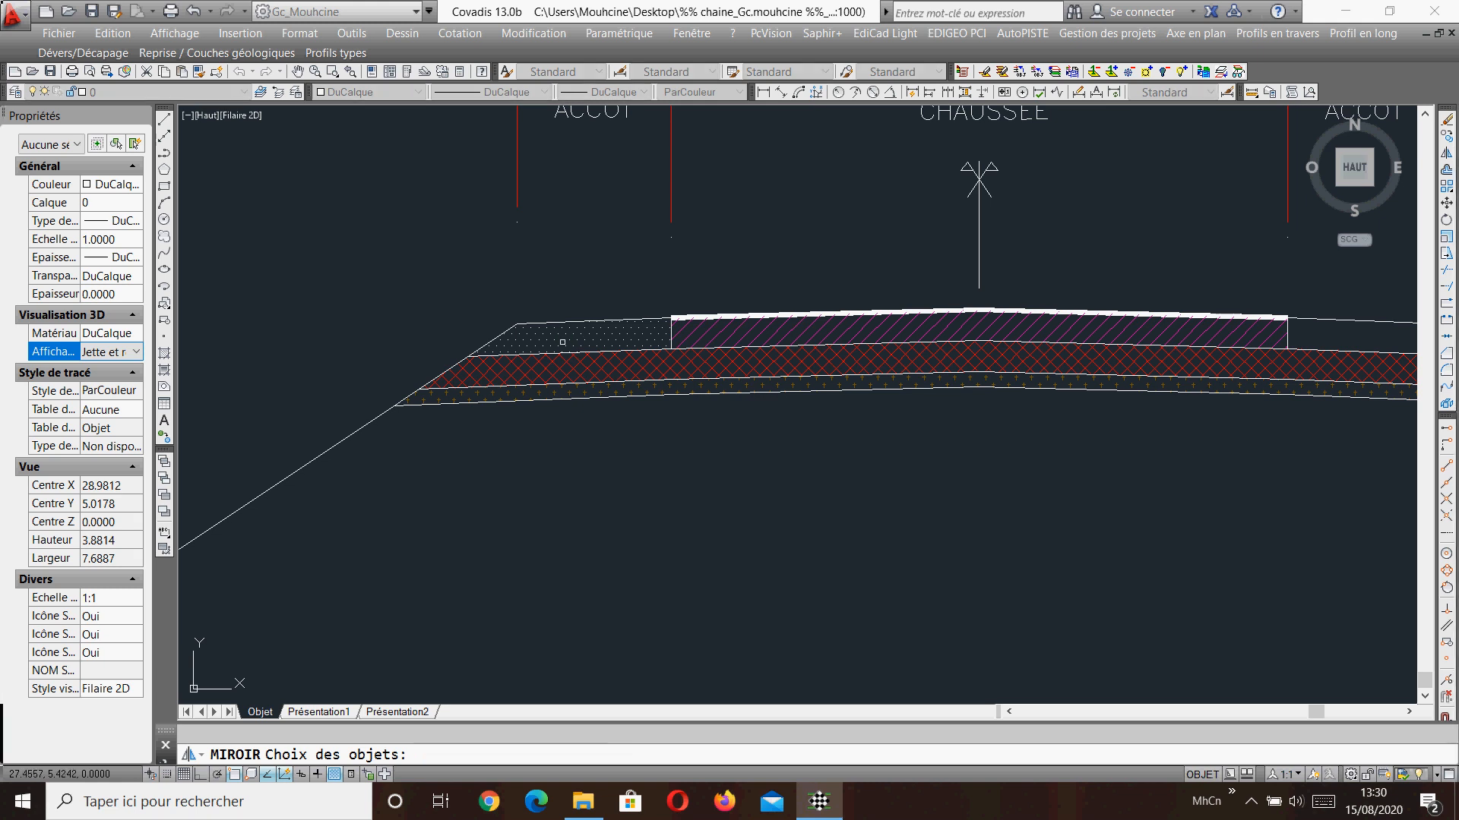
pyautogui.click(978, 281)
pyautogui.rightClick(977, 275)
pyautogui.click(1003, 283)
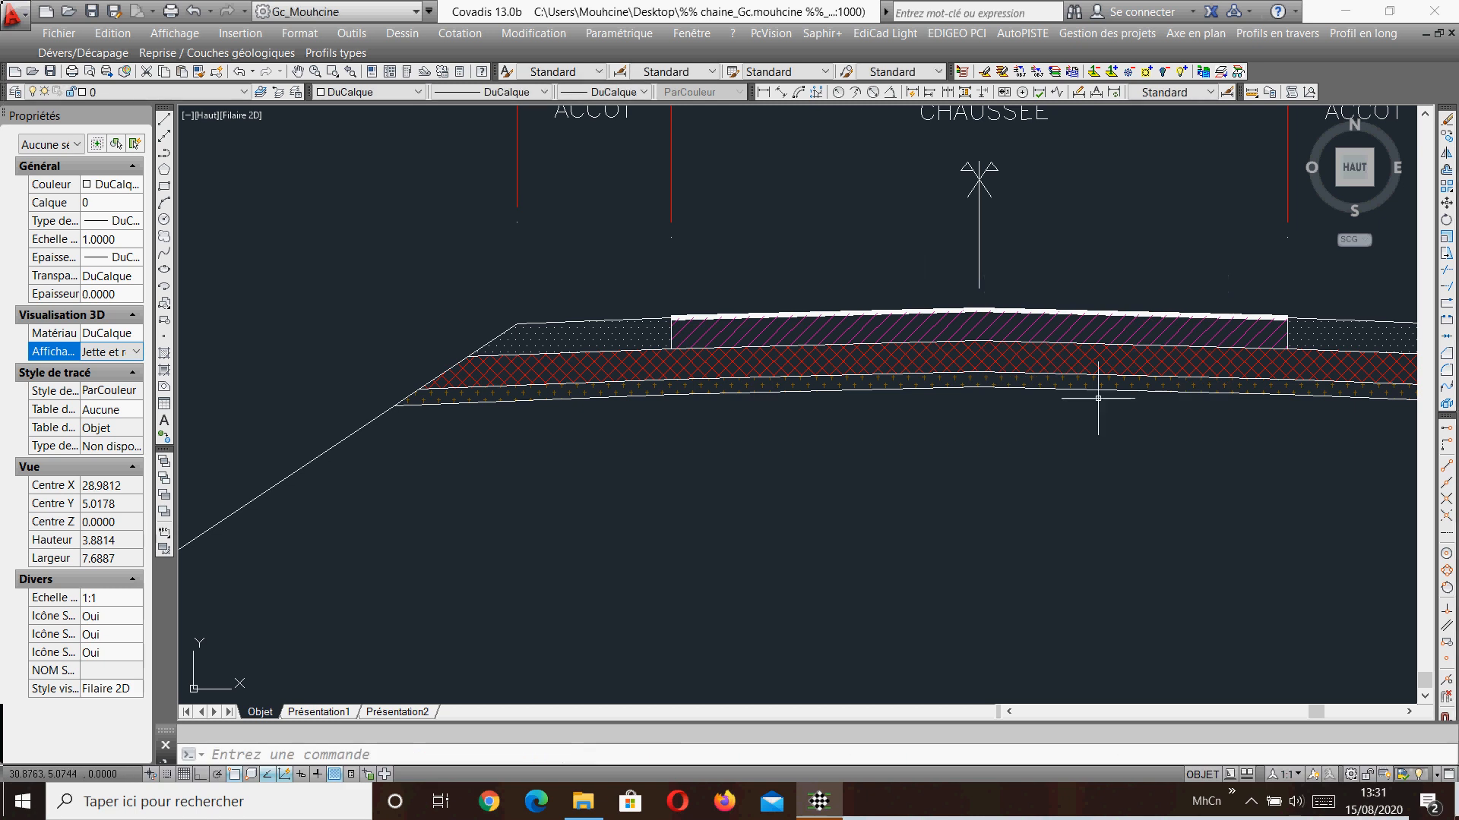
# Copy the 10AC, 20GNF2 and 20GNB labels with their leader lines from the reference to beneath the new section's layers.
pyautogui.moveTo(965, 286); pyautogui.dragTo(710, 335, button='middle')
pyautogui.scroll(-4, 835, 428)
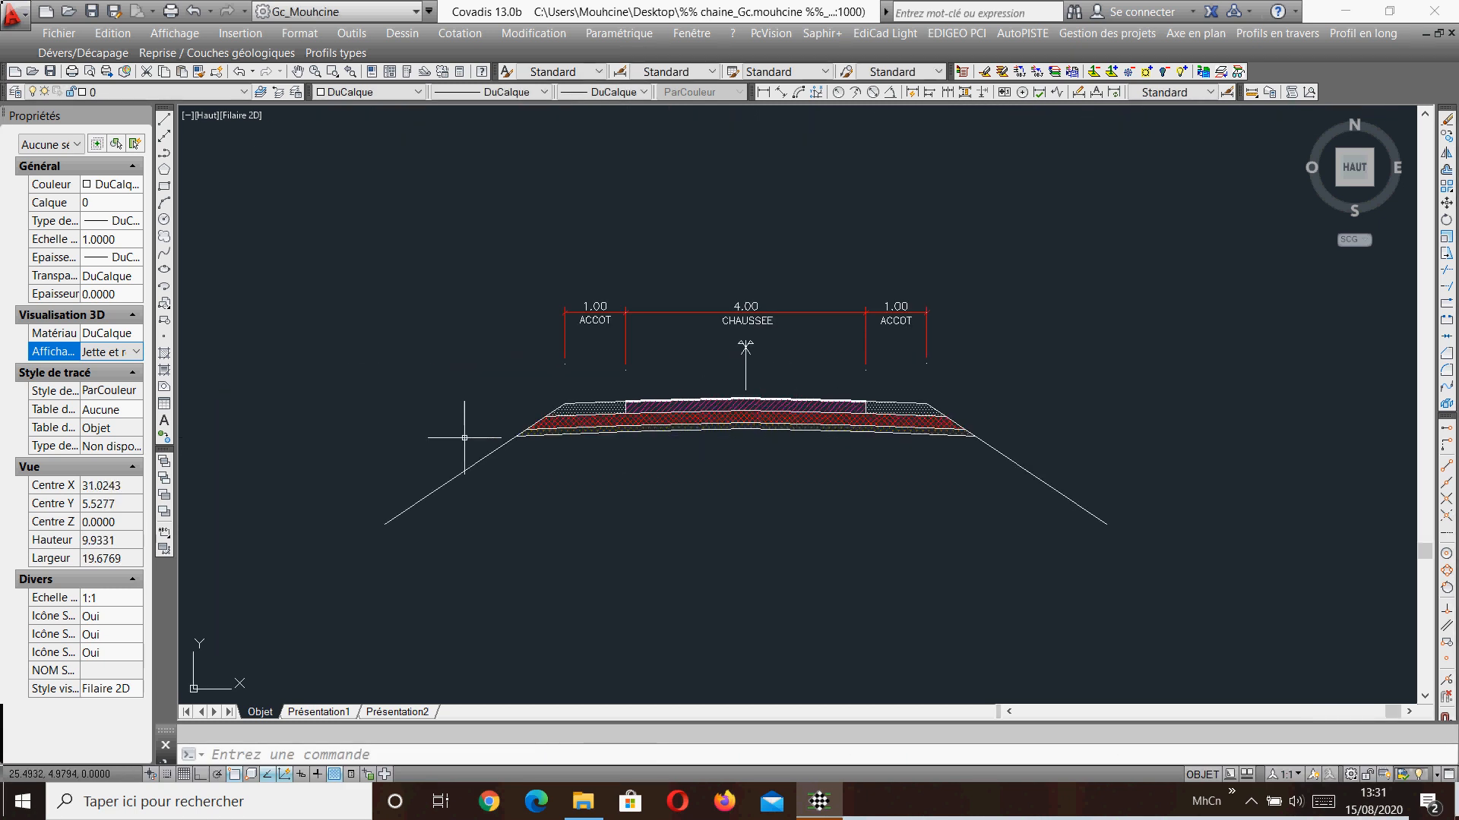
pyautogui.moveTo(464, 437); pyautogui.dragTo(1037, 451, button='middle')
pyautogui.moveTo(213, 375); pyautogui.dragTo(441, 375, button='middle')
pyautogui.scroll(8, 425, 377)
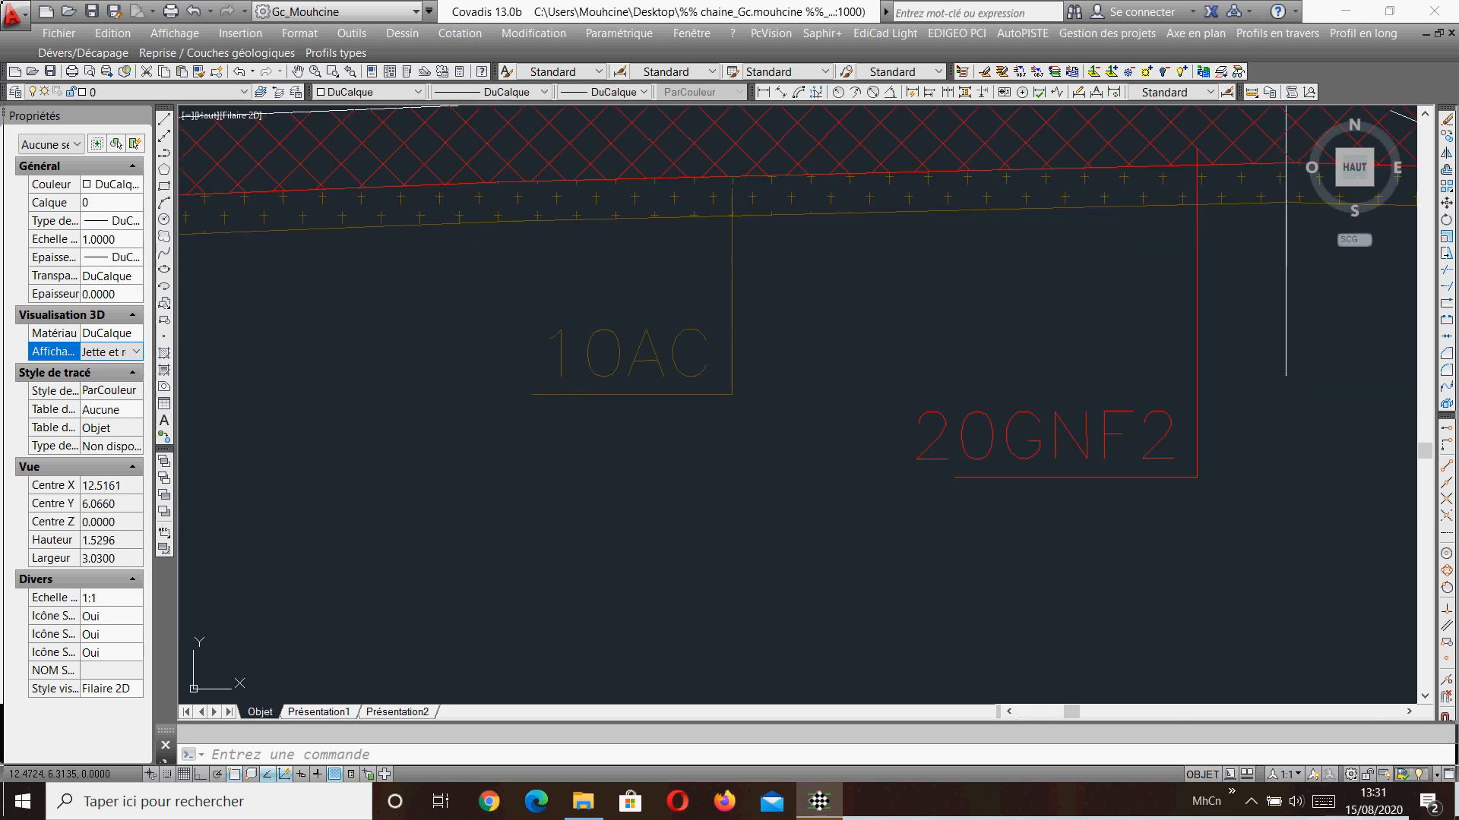
pyautogui.click(743, 327)
pyautogui.click(498, 432)
pyautogui.scroll(-2, 501, 430)
pyautogui.click(1027, 434)
pyautogui.click(734, 524)
pyautogui.click(1348, 420)
pyautogui.click(1253, 473)
pyautogui.click(1447, 136)
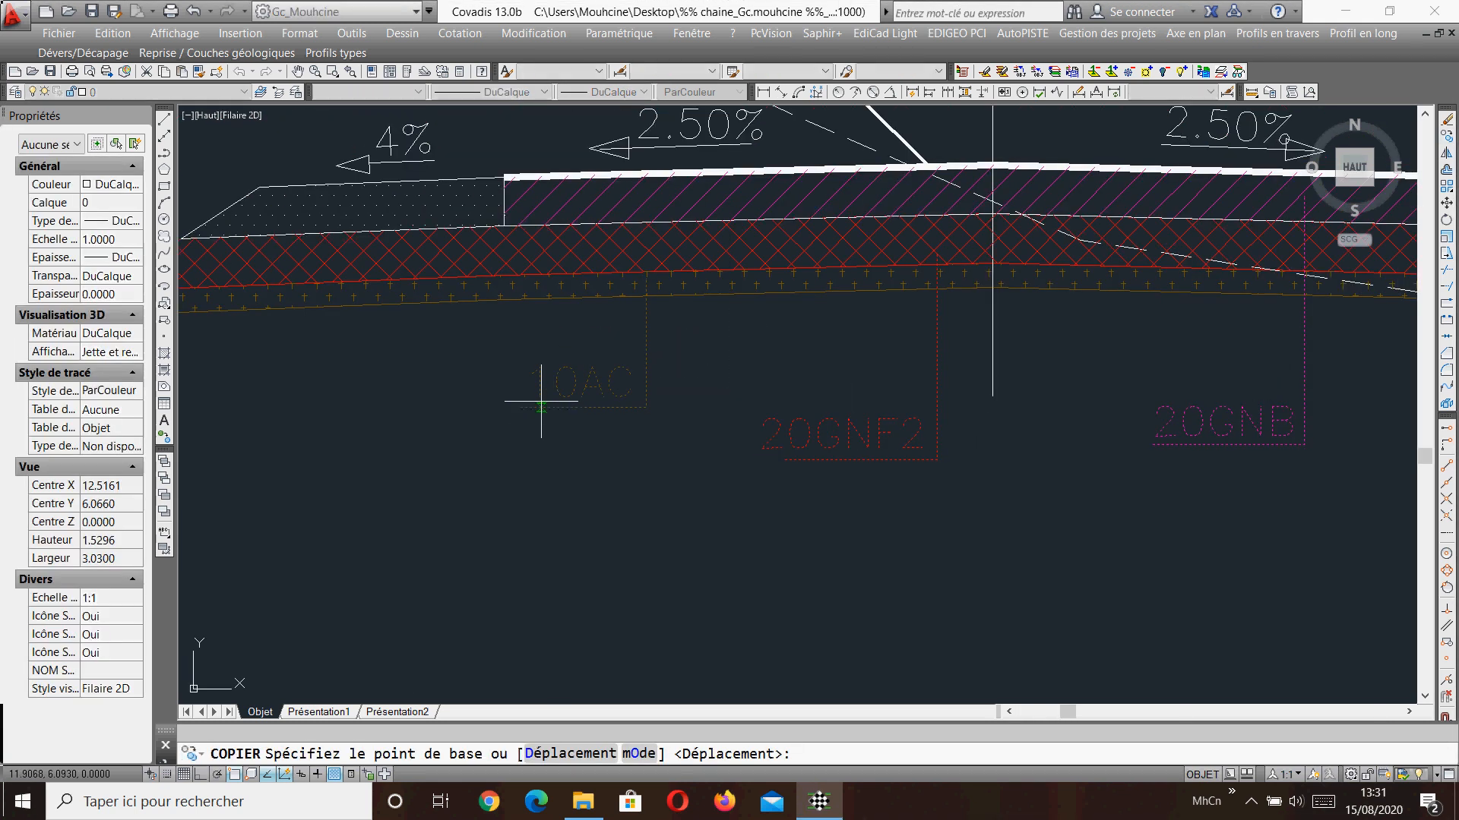
pyautogui.click(575, 397)
pyautogui.scroll(-8, 382, 437)
pyautogui.scroll(6, 1075, 521)
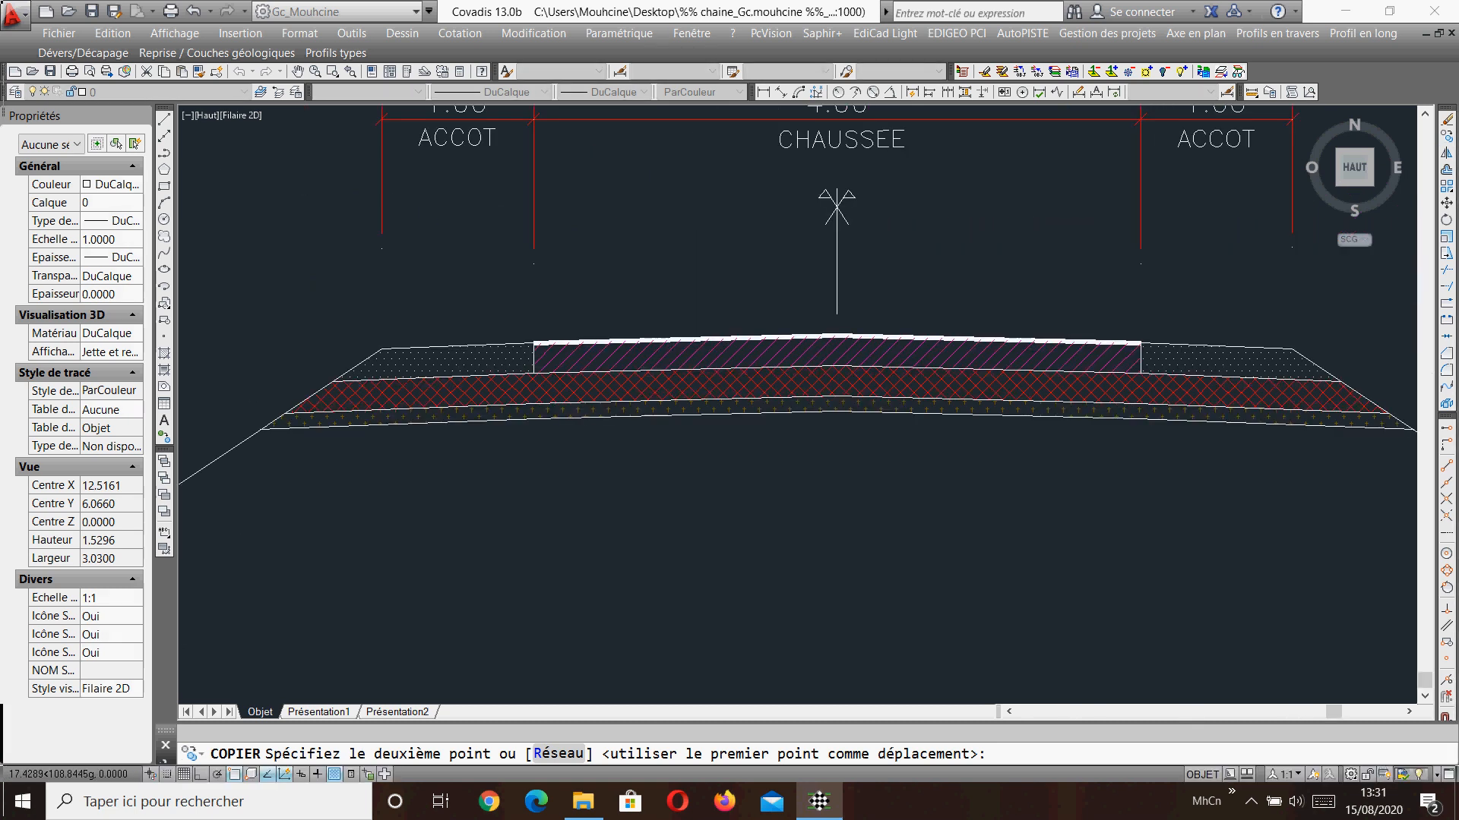
pyautogui.click(503, 484)
# Stretch the new section's axis line straight down through all pavement layers, ending below the section.
pyautogui.click(858, 324)
pyautogui.click(793, 313)
pyautogui.click(816, 320)
pyautogui.press('F8')
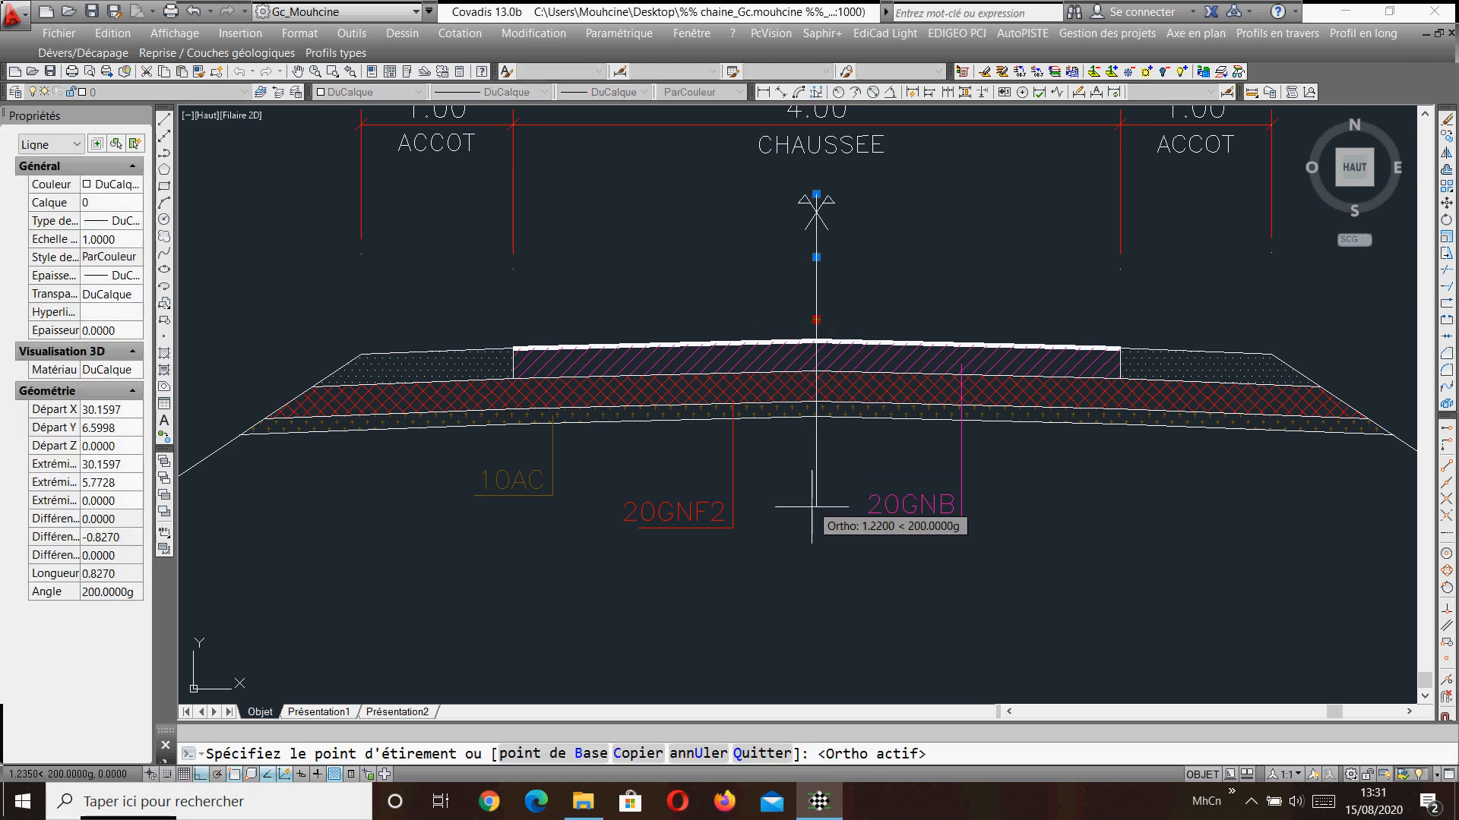
pyautogui.click(816, 547)
pyautogui.press('Escape')
# Copy the 3h/2v text from the reference's right slope to beside the new section's right slope.
pyautogui.scroll(-5, 929, 436)
pyautogui.moveTo(371, 461); pyautogui.dragTo(983, 491, button='middle')
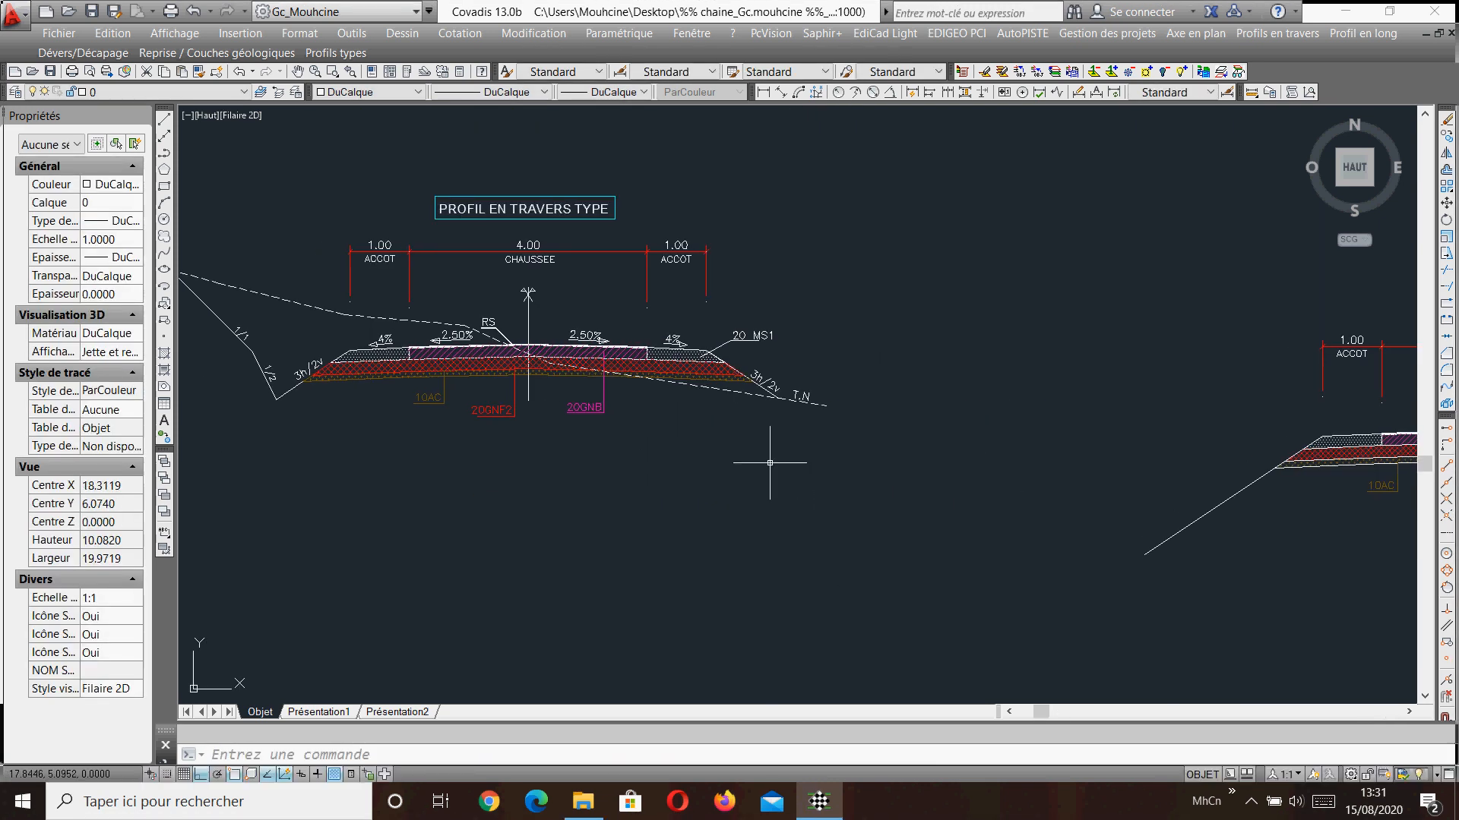
pyautogui.scroll(8, 753, 379)
pyautogui.click(753, 379)
pyautogui.click(912, 441)
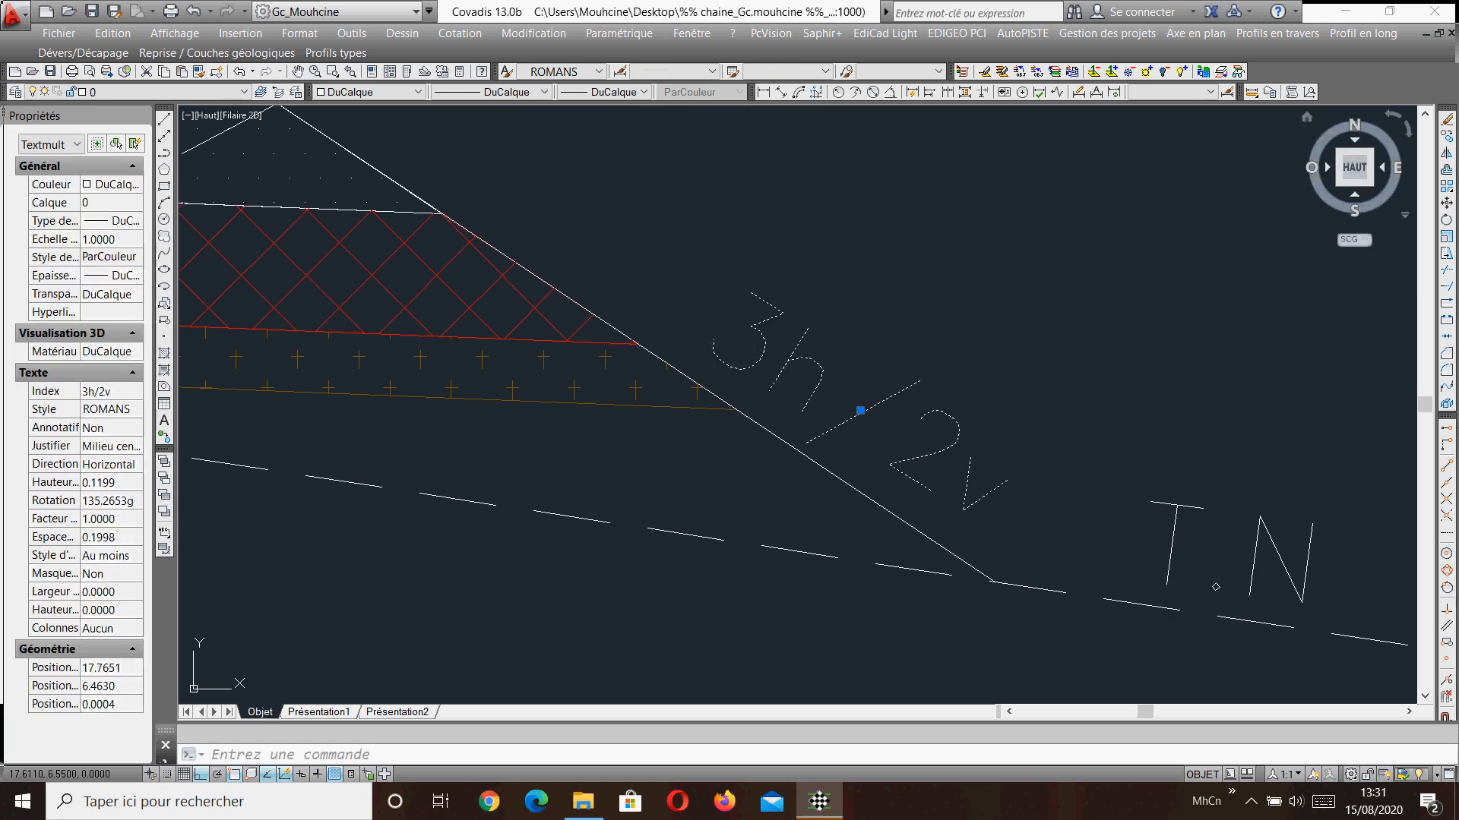
pyautogui.write('co')
pyautogui.press('Return')
pyautogui.click(860, 410)
pyautogui.scroll(-6, 860, 410)
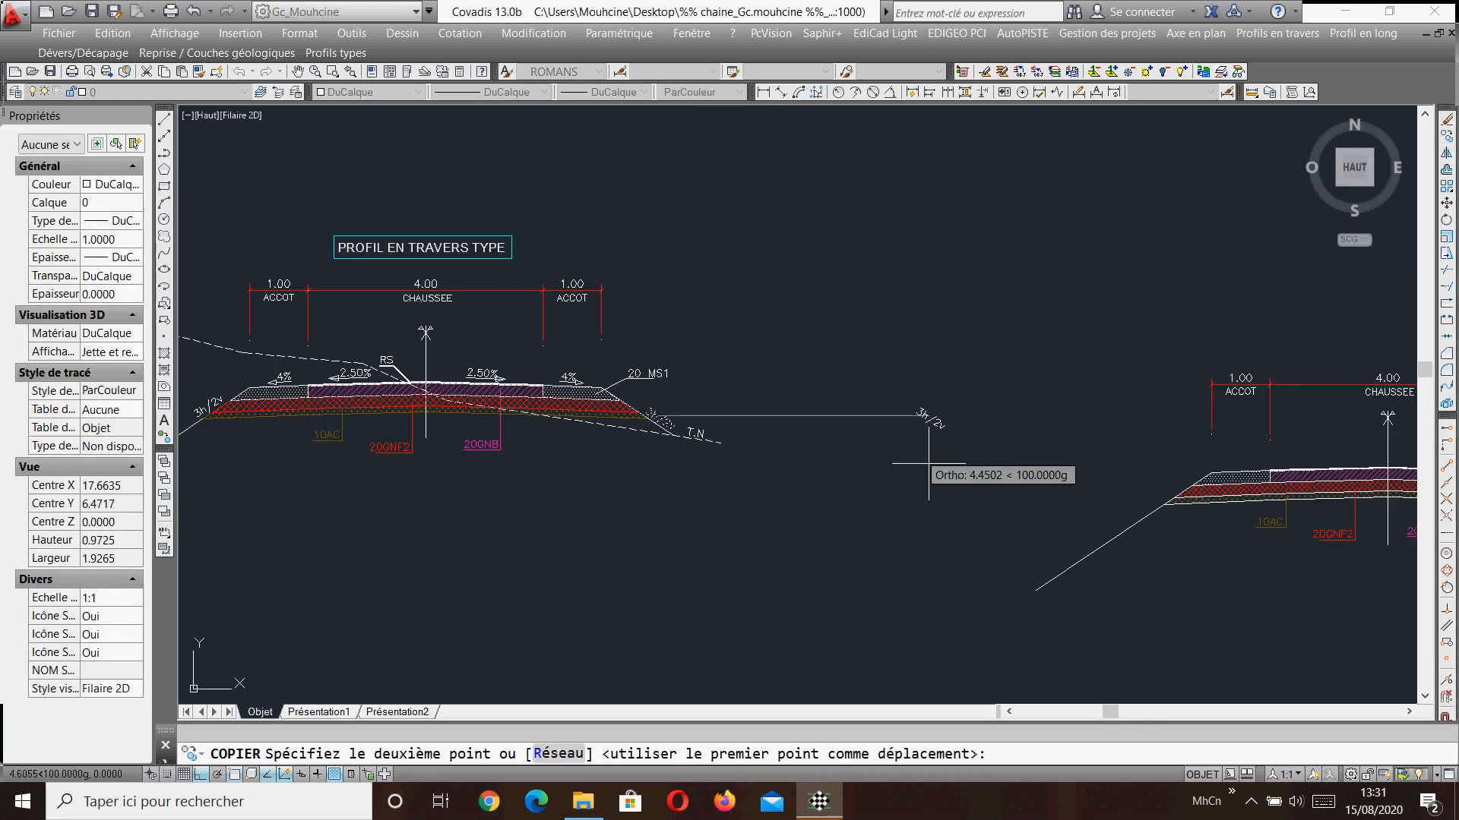
pyautogui.scroll(-3, 923, 469)
pyautogui.moveTo(1254, 486); pyautogui.dragTo(882, 547, button='middle')
pyautogui.scroll(8, 994, 431)
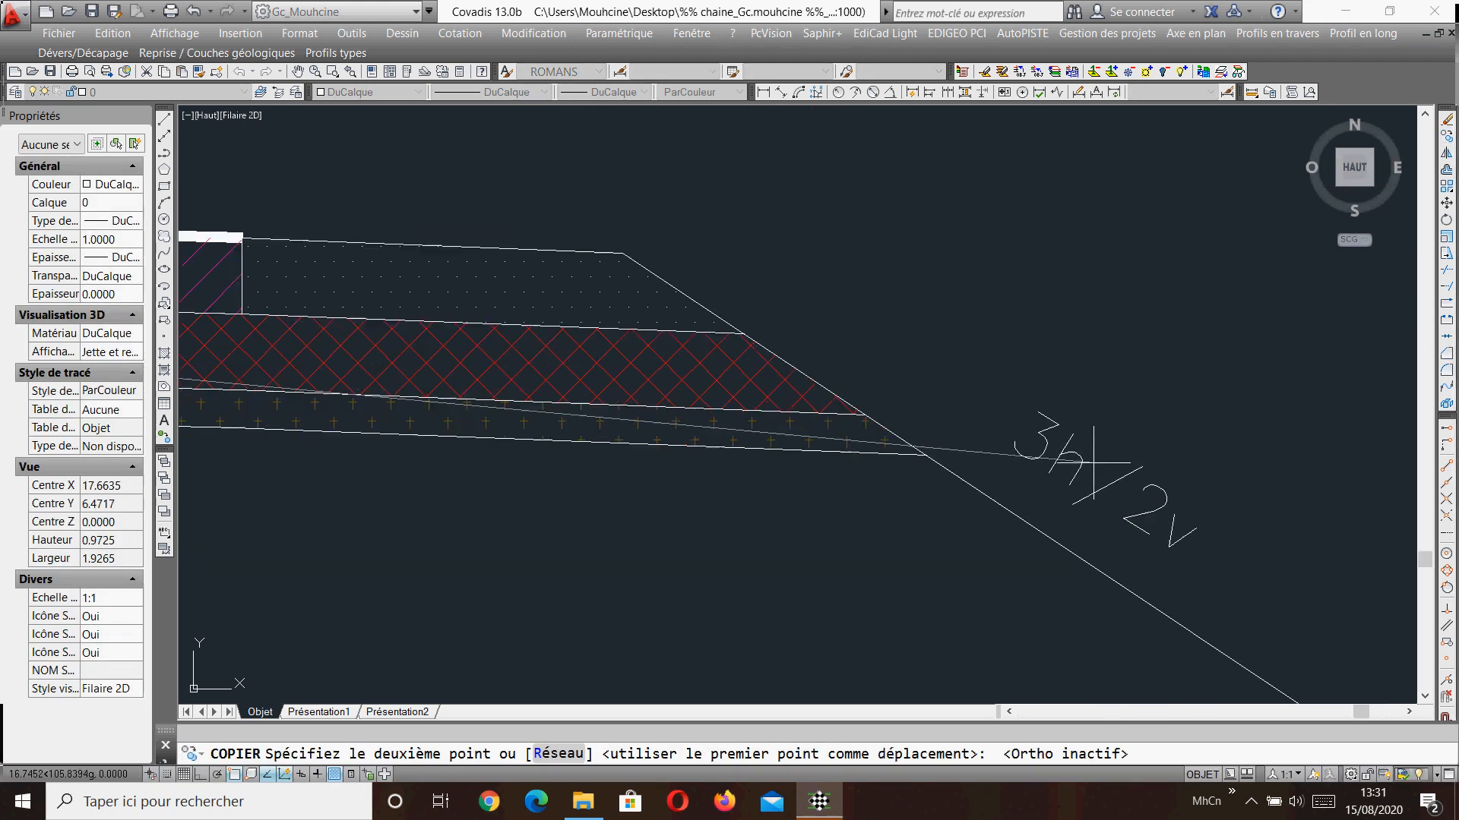
pyautogui.click(994, 431)
pyautogui.press('Return')
# Copy the 20 MS1 label with its leader from the reference to the new section's right shoulder.
pyautogui.scroll(-6, 1163, 467)
pyautogui.scroll(7, 433, 424)
pyautogui.click(524, 346)
pyautogui.write('co')
pyautogui.press('Return')
pyautogui.click(391, 395)
pyautogui.scroll(-2, 392, 395)
pyautogui.scroll(-4, 391, 395)
pyautogui.moveTo(1367, 429); pyautogui.dragTo(977, 426, button='middle')
pyautogui.scroll(5, 935, 410)
pyautogui.click(891, 437)
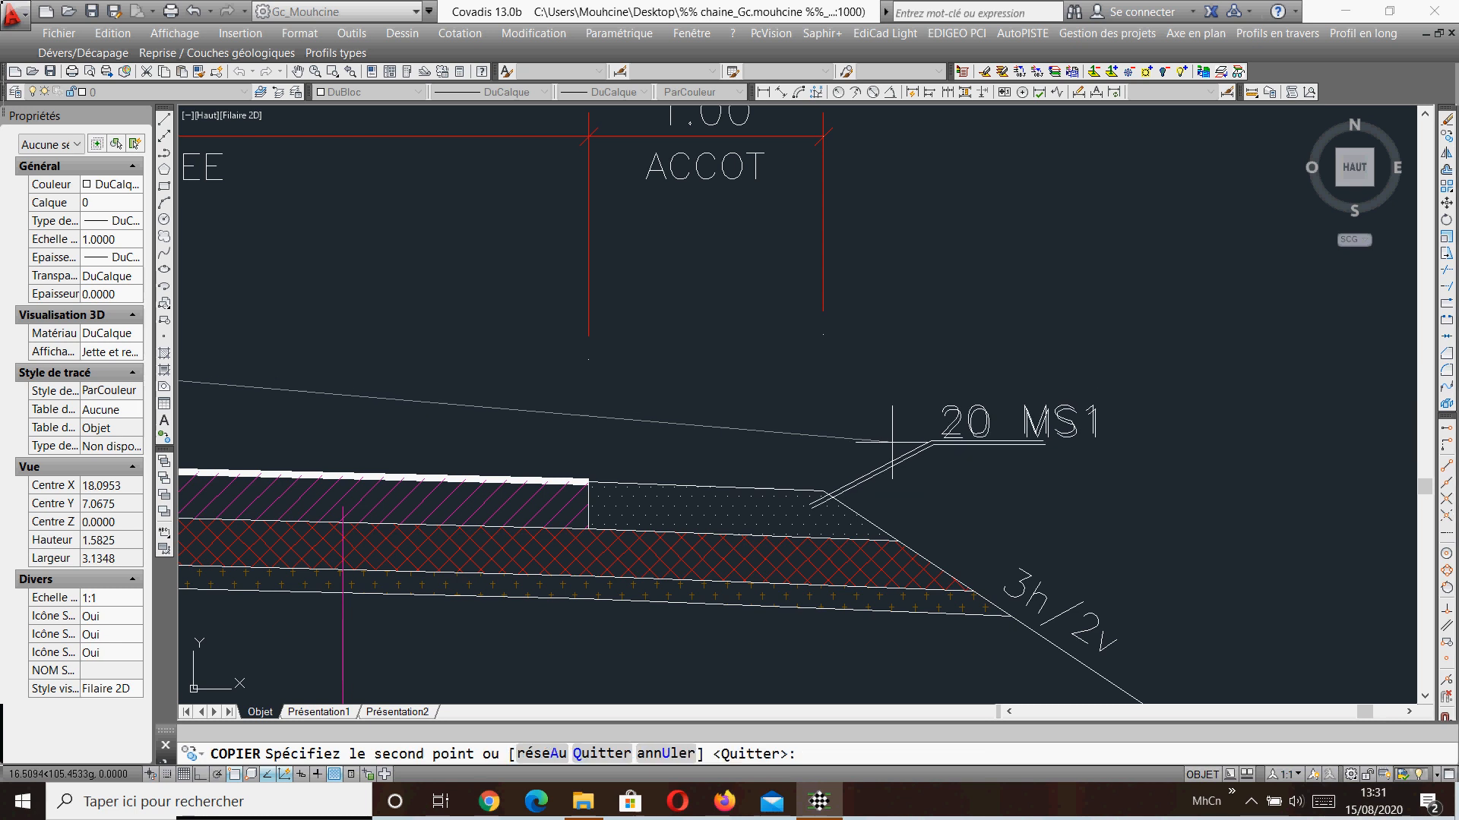
pyautogui.scroll(-4, 1056, 455)
pyautogui.press('Return')
# Copy the RS label with its leader and the 2.50% and 4% crossfall labels with their arrows from the reference onto the new section.
pyautogui.moveTo(182, 407); pyautogui.dragTo(1045, 423, button='middle')
pyautogui.scroll(1, 425, 288)
pyautogui.scroll(3, 426, 289)
pyautogui.click(615, 308)
pyautogui.click(798, 368)
pyautogui.moveTo(395, 323); pyautogui.dragTo(888, 360, button='middle')
pyautogui.click(888, 359)
pyautogui.click(840, 297)
pyautogui.click(614, 364)
pyautogui.click(802, 443)
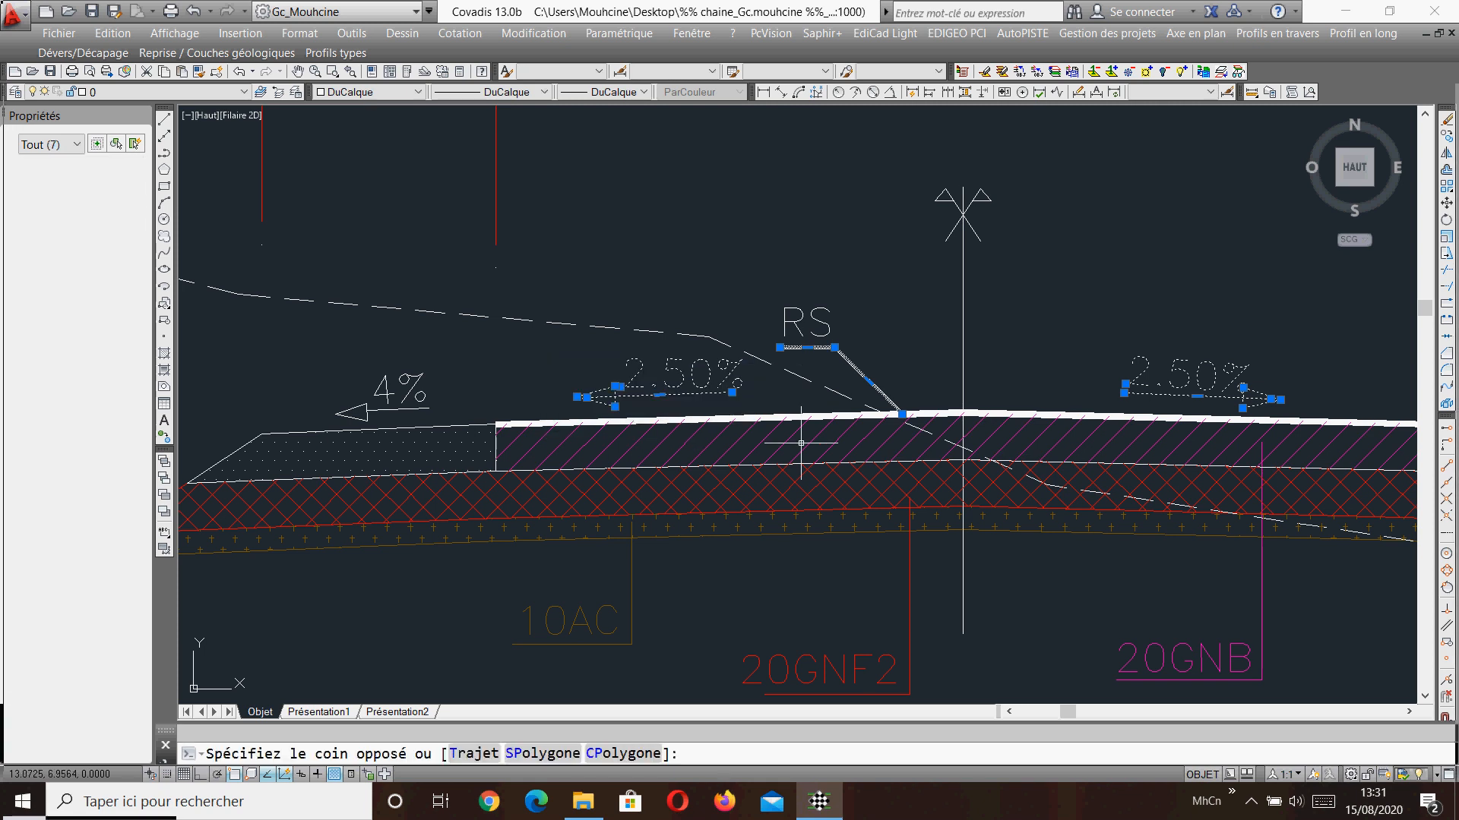
pyautogui.click(439, 368)
pyautogui.click(357, 401)
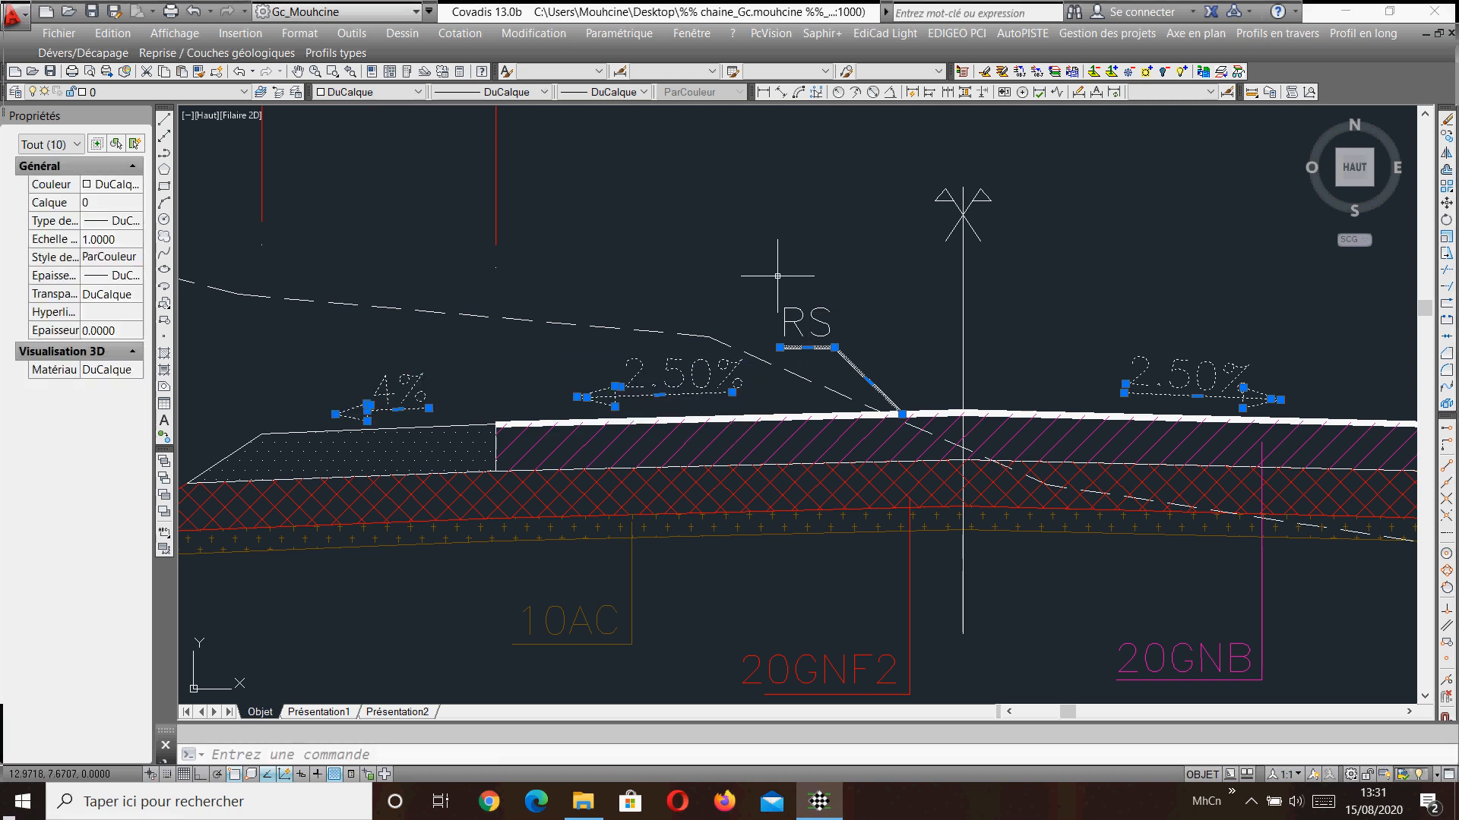
pyautogui.moveTo(1330, 365); pyautogui.dragTo(760, 326, button='middle')
pyautogui.scroll(2, 760, 326)
pyautogui.click(828, 328)
pyautogui.click(1208, 482)
pyautogui.click(1306, 319)
pyautogui.write('co')
pyautogui.press('Return')
pyautogui.scroll(-4, 1184, 269)
pyautogui.scroll(8, 776, 338)
pyautogui.click(795, 329)
pyautogui.scroll(-6, 796, 329)
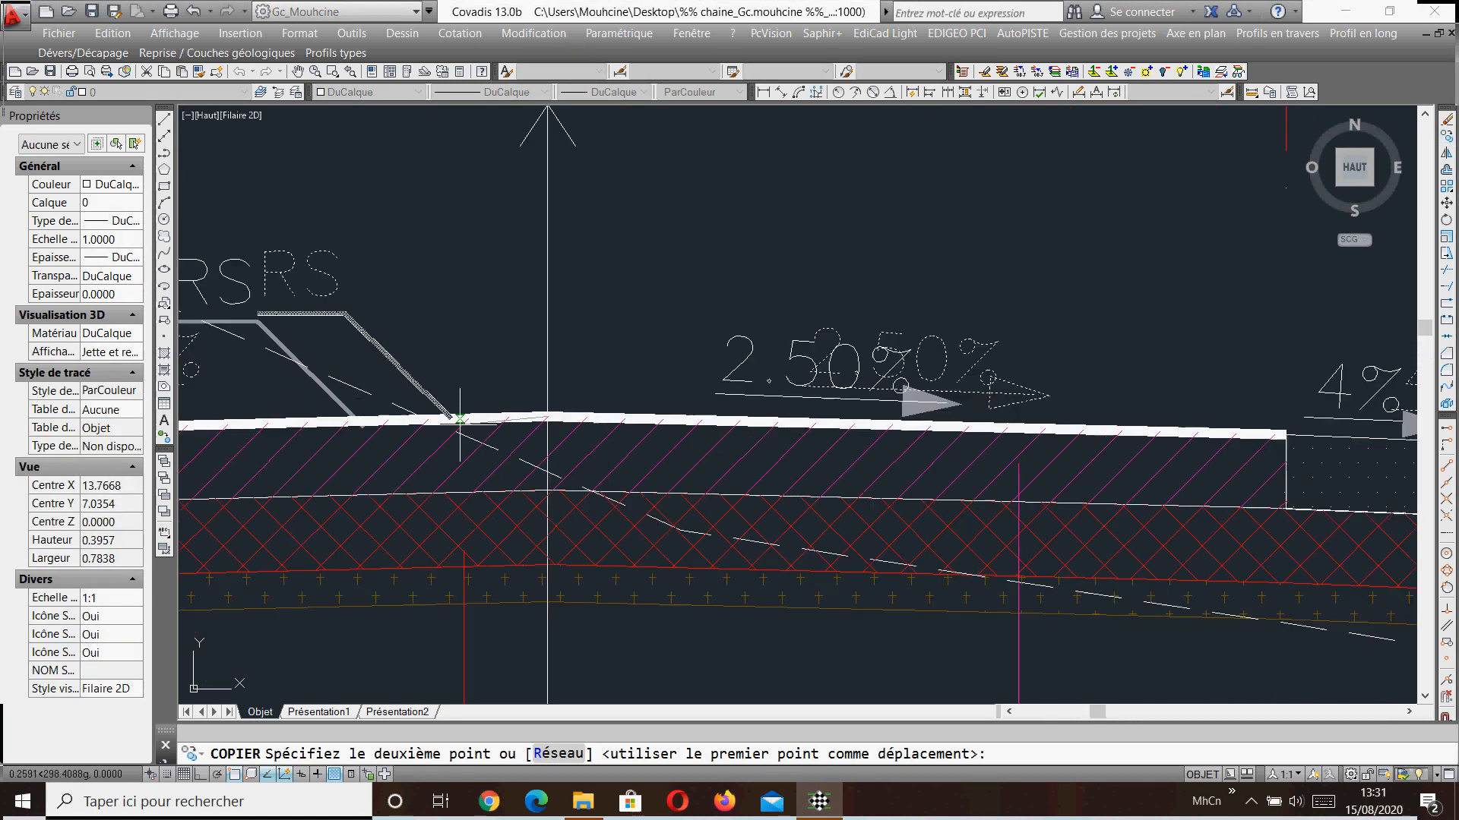
pyautogui.scroll(10, 1248, 465)
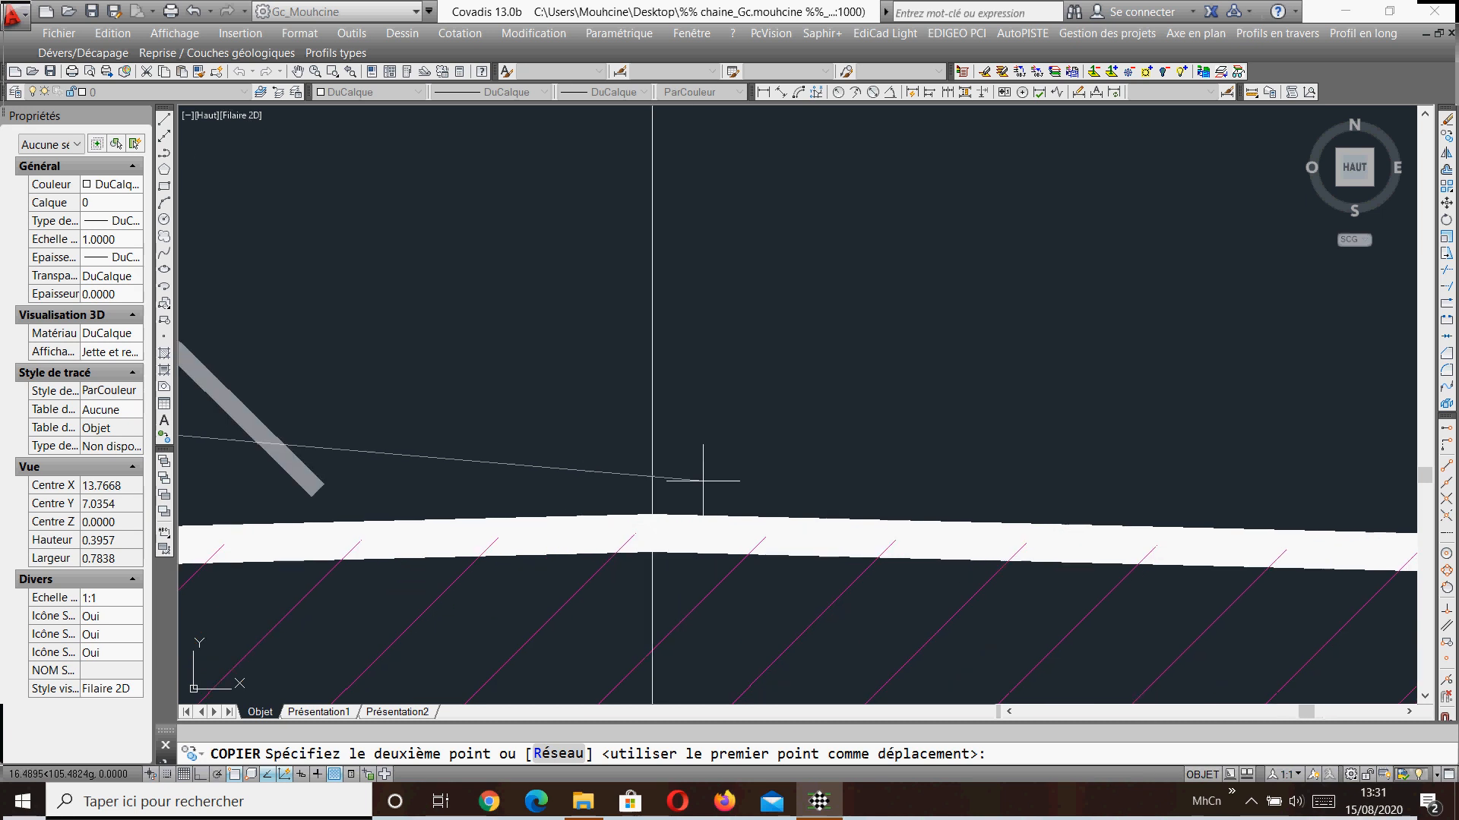
pyautogui.click(652, 533)
pyautogui.scroll(-8, 652, 533)
pyautogui.press('Return')
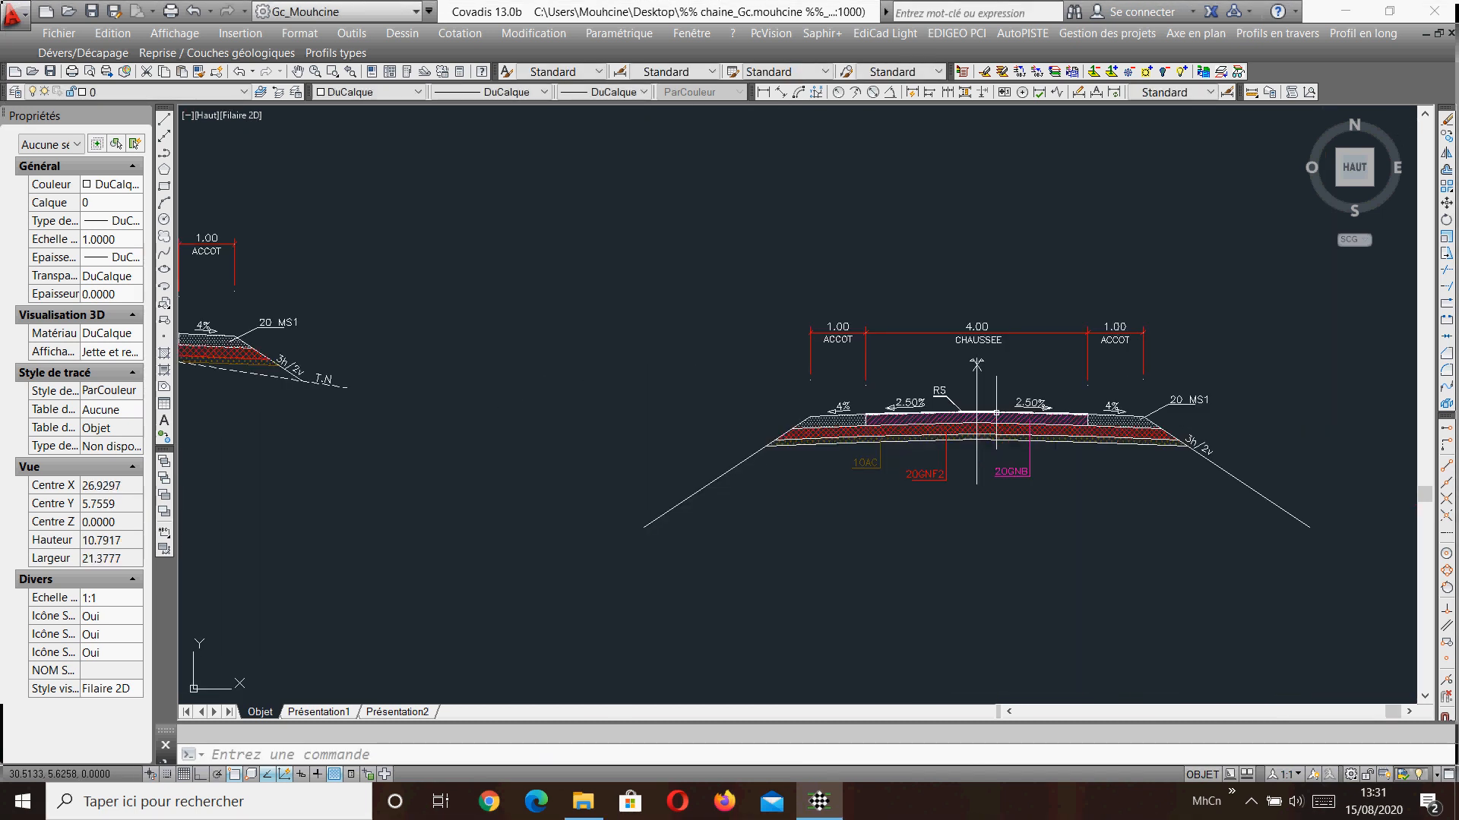
# Copy the dashed natural-ground line and its T.N labels from the reference onto the new section, using the axis crown as base point.
pyautogui.scroll(4, 1102, 434)
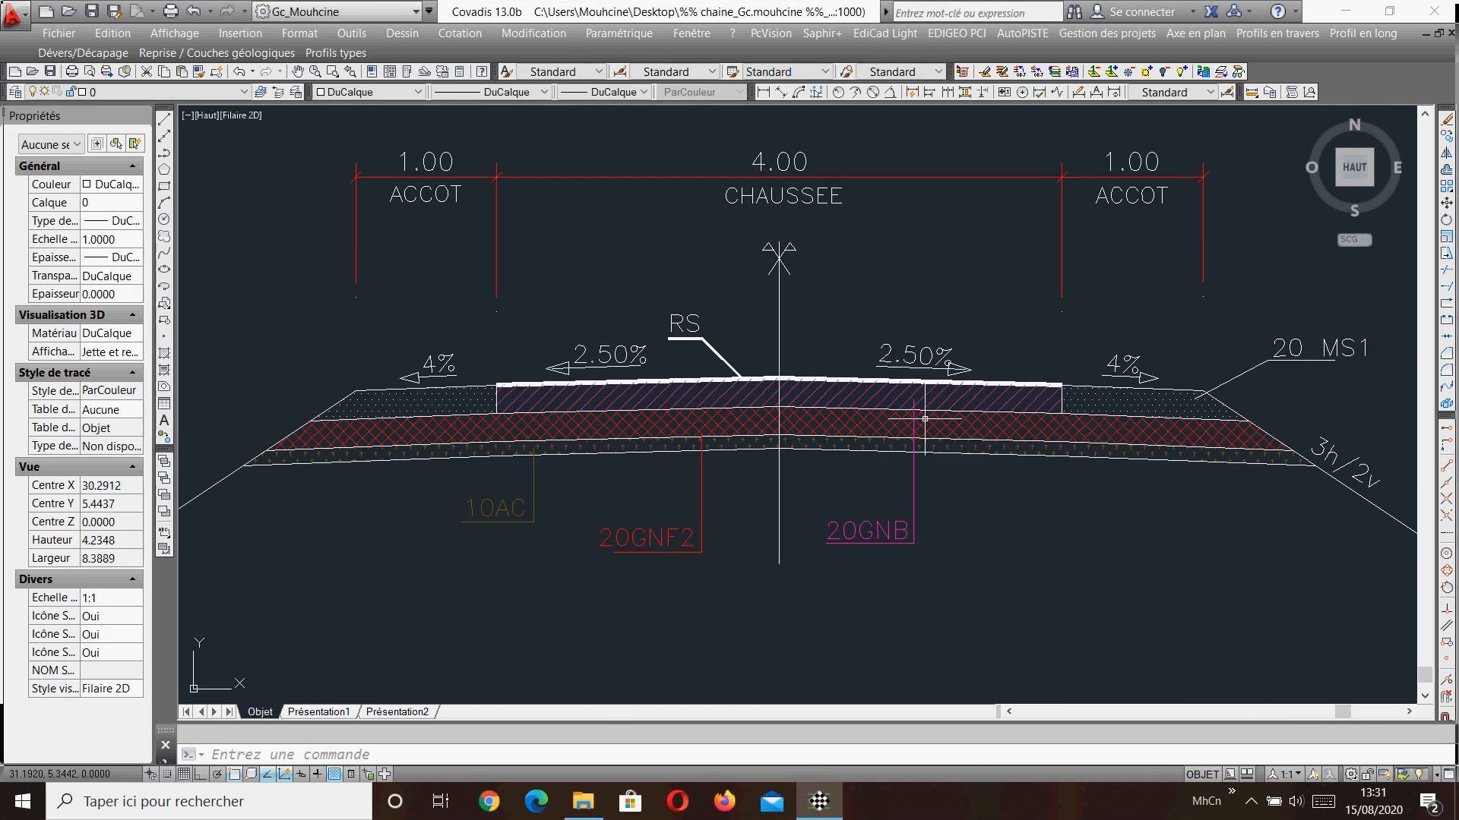
pyautogui.scroll(-2, 924, 419)
pyautogui.moveTo(597, 450); pyautogui.dragTo(924, 479, button='middle')
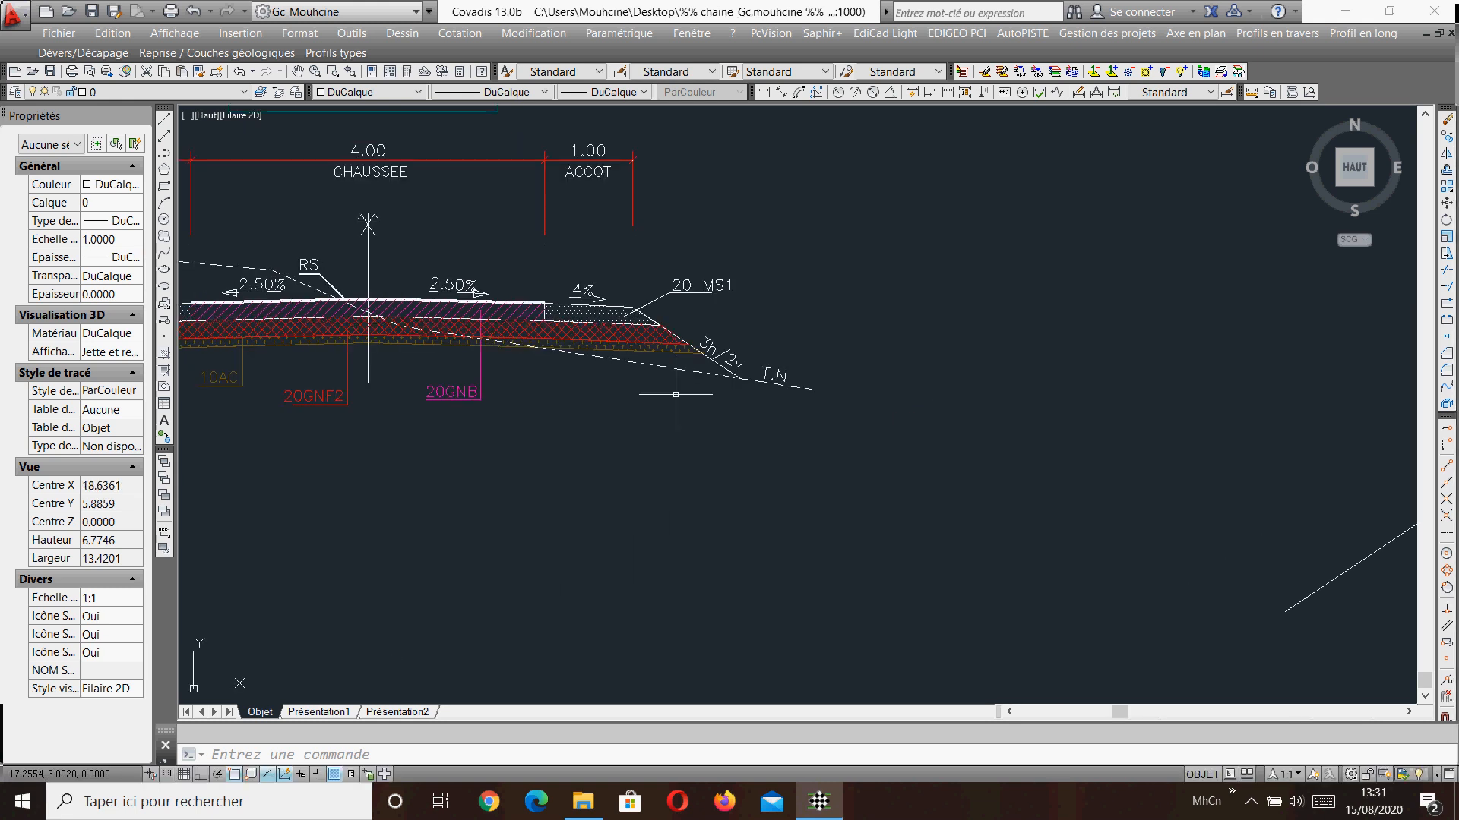
pyautogui.moveTo(686, 425); pyautogui.dragTo(952, 438, button='middle')
pyautogui.click(957, 415)
pyautogui.click(1067, 416)
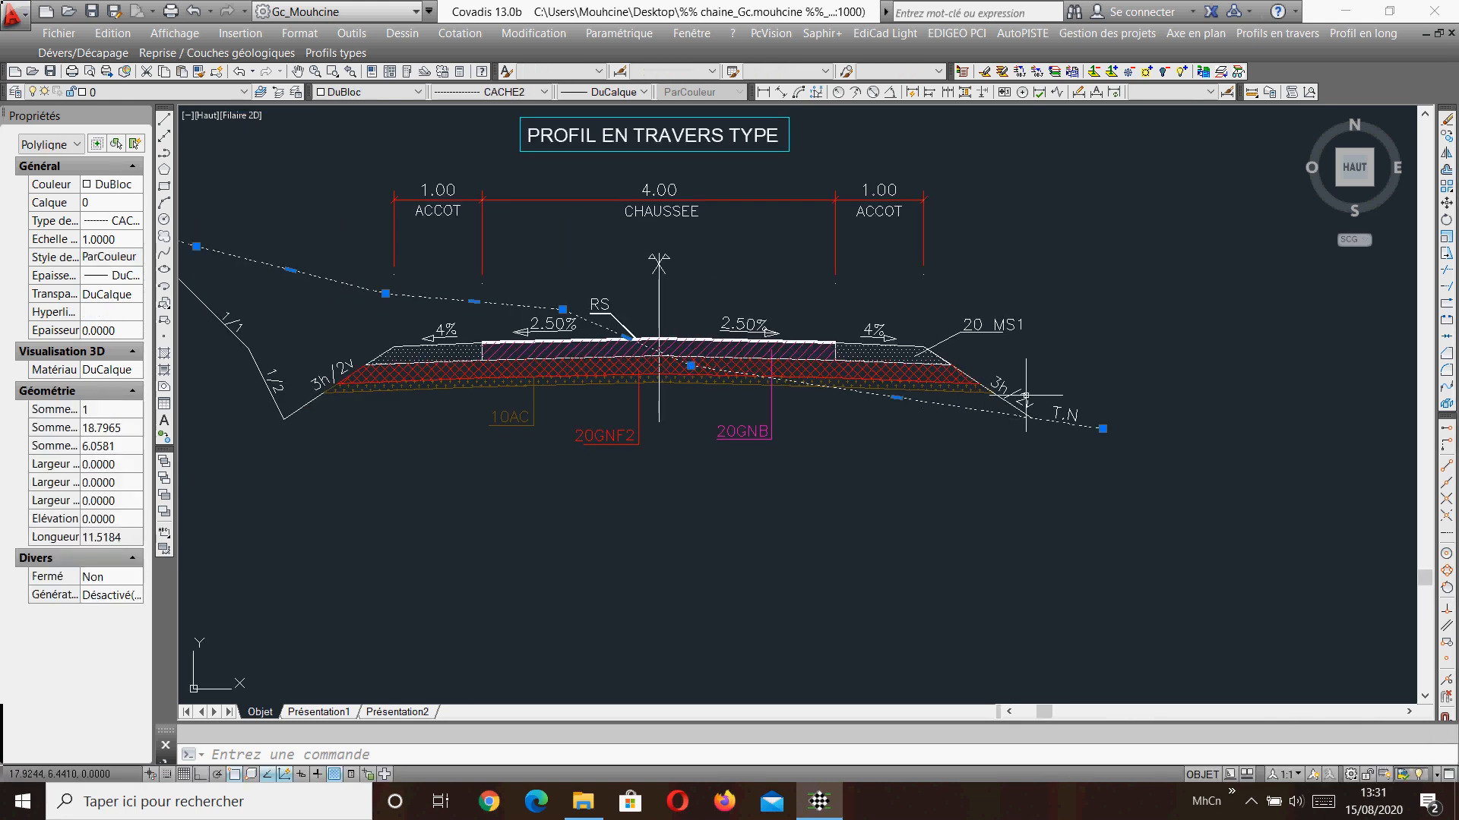
pyautogui.click(1107, 446)
pyautogui.moveTo(1106, 446); pyautogui.dragTo(1343, 487, button='middle')
pyautogui.moveTo(324, 250); pyautogui.dragTo(521, 283, button='middle')
pyautogui.click(532, 288)
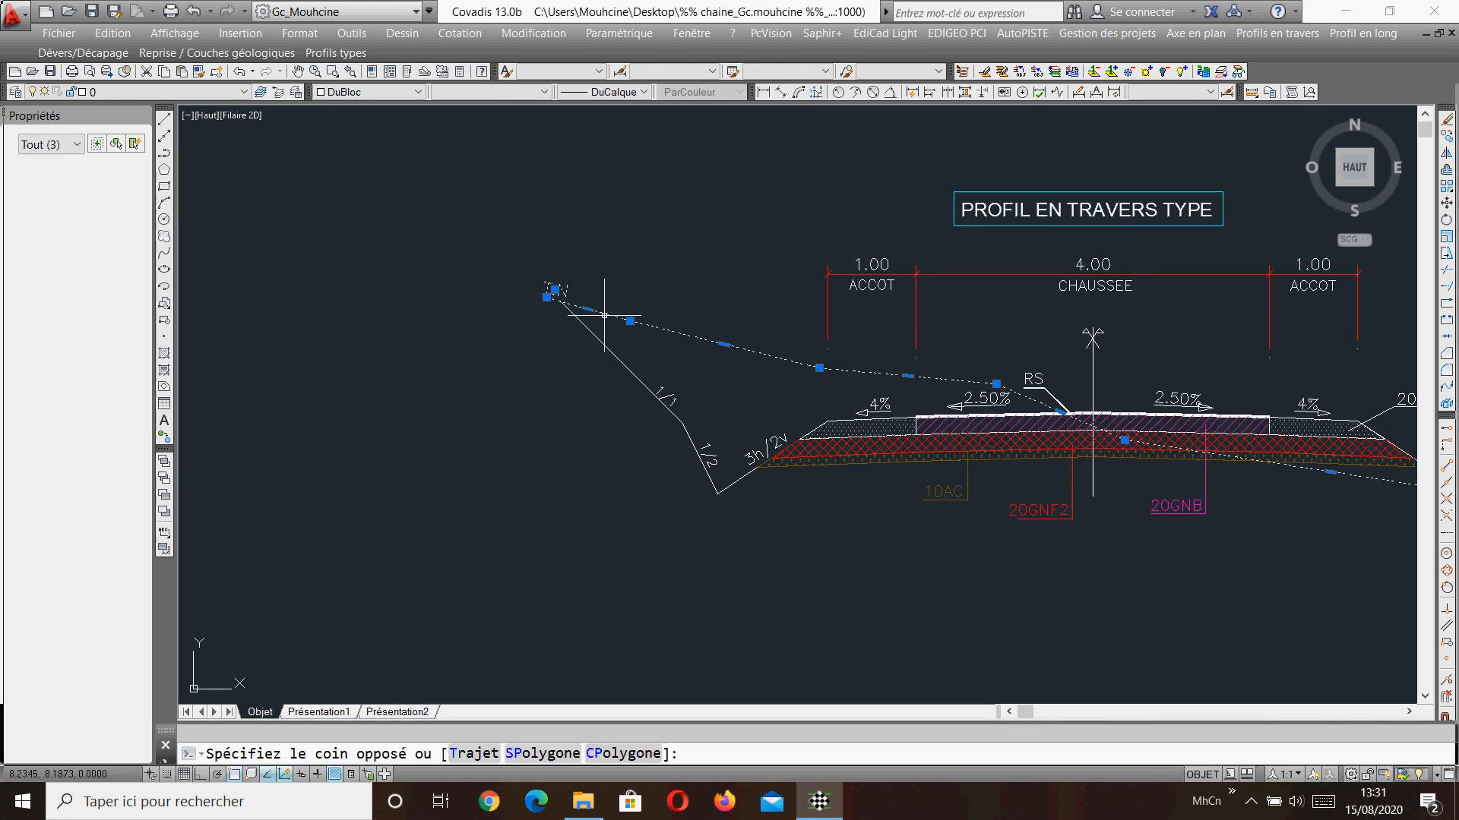
pyautogui.click(555, 289)
pyautogui.write('co')
pyautogui.press('Return')
pyautogui.scroll(10, 1083, 416)
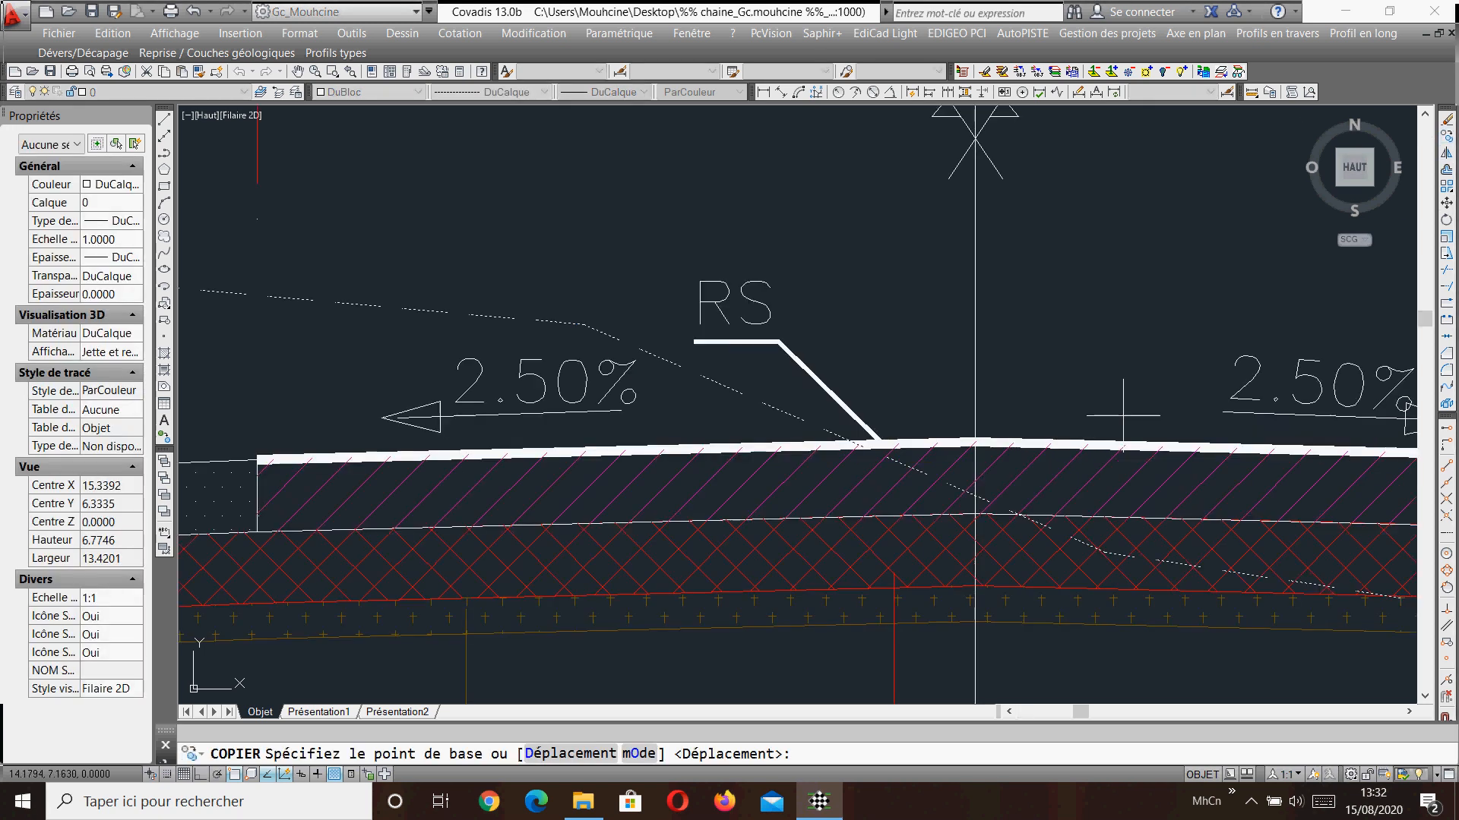
pyautogui.click(862, 444)
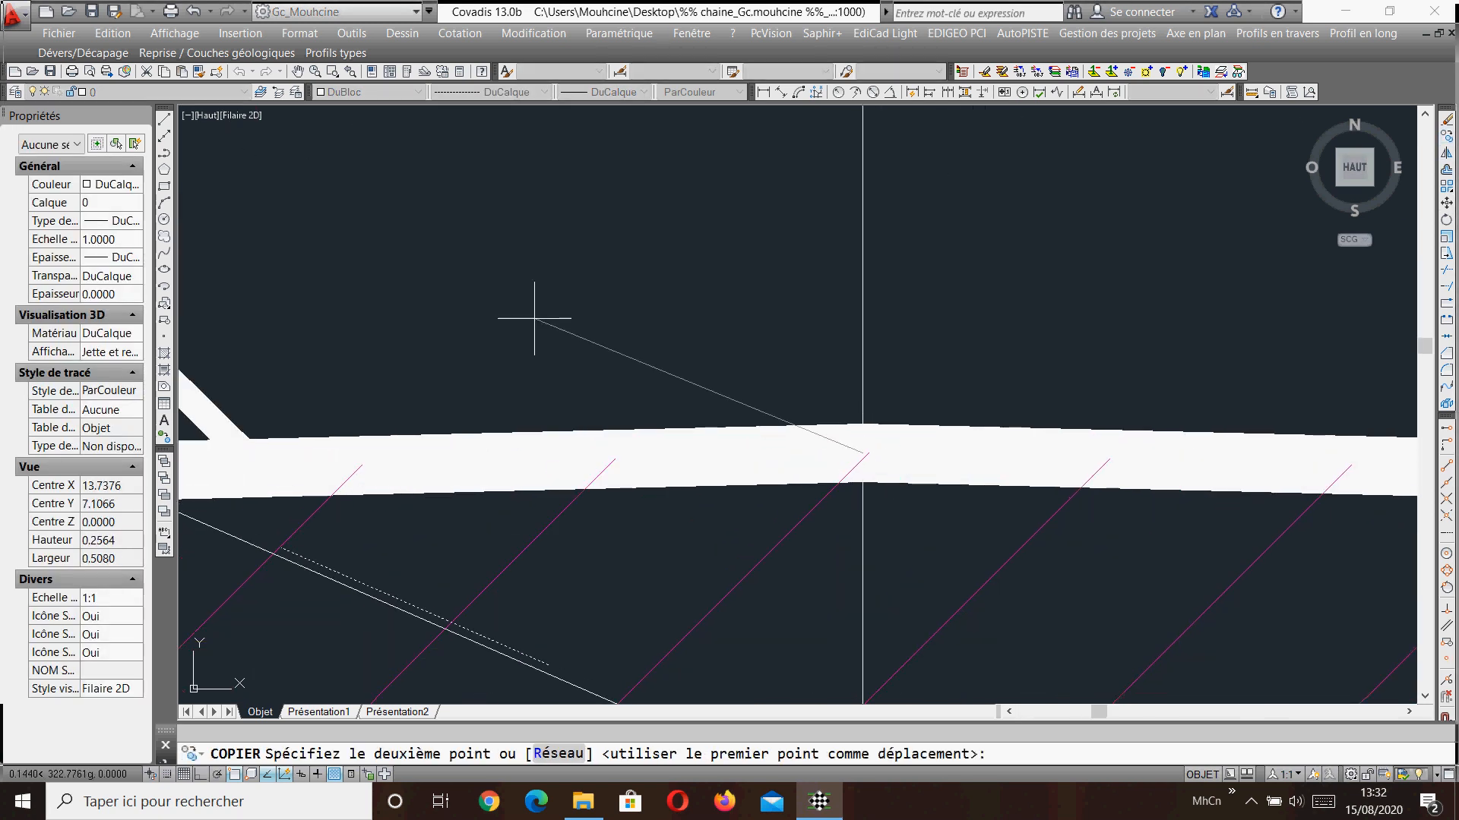
pyautogui.scroll(-10, 517, 304)
pyautogui.scroll(10, 1210, 357)
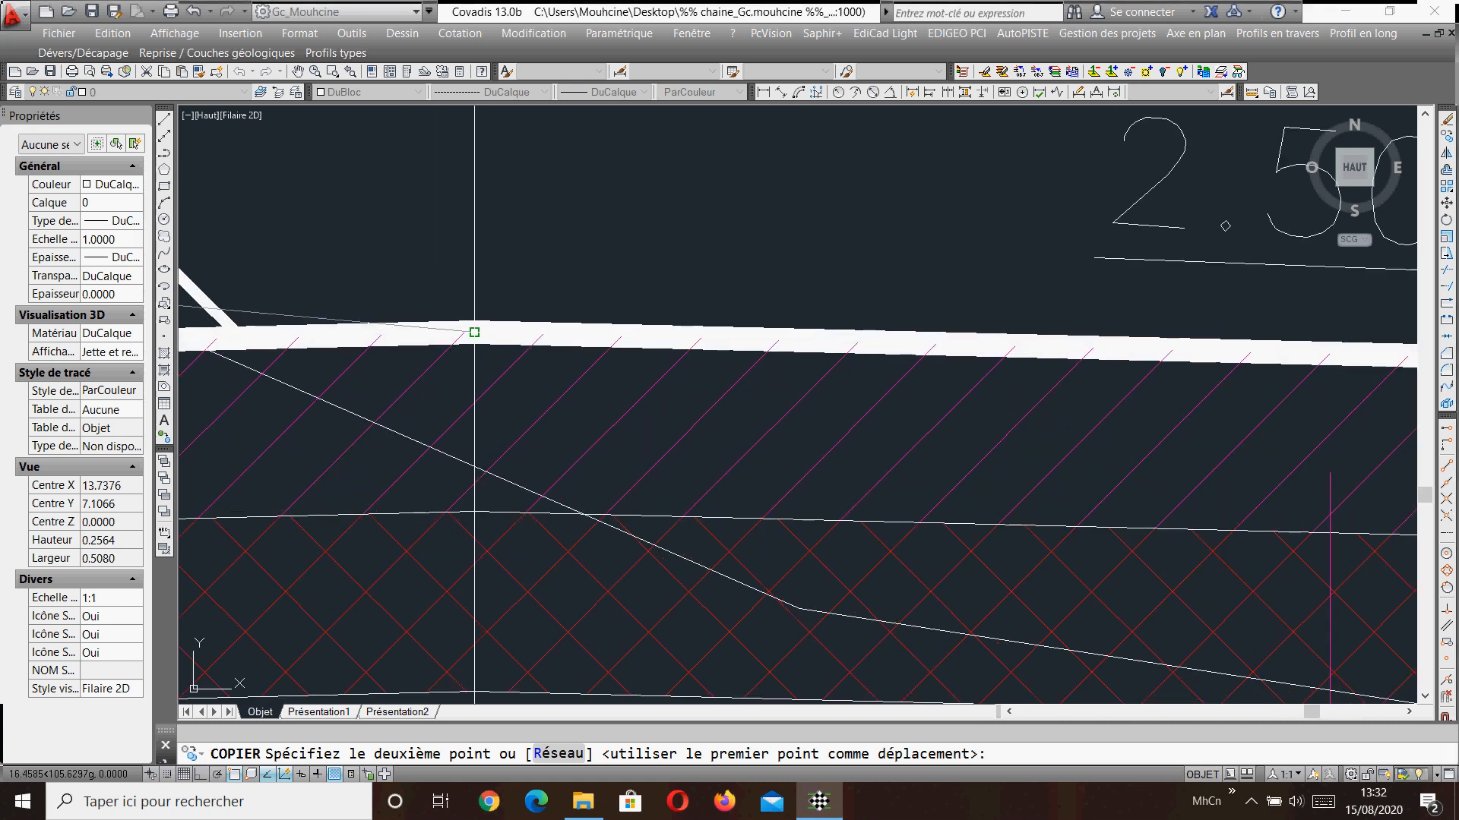
pyautogui.click(476, 330)
pyautogui.press('Return')
# Trim the new section's right 3h/2v slope below its intersection with the T.N line.
pyautogui.scroll(-10, 744, 326)
pyautogui.scroll(6, 1117, 417)
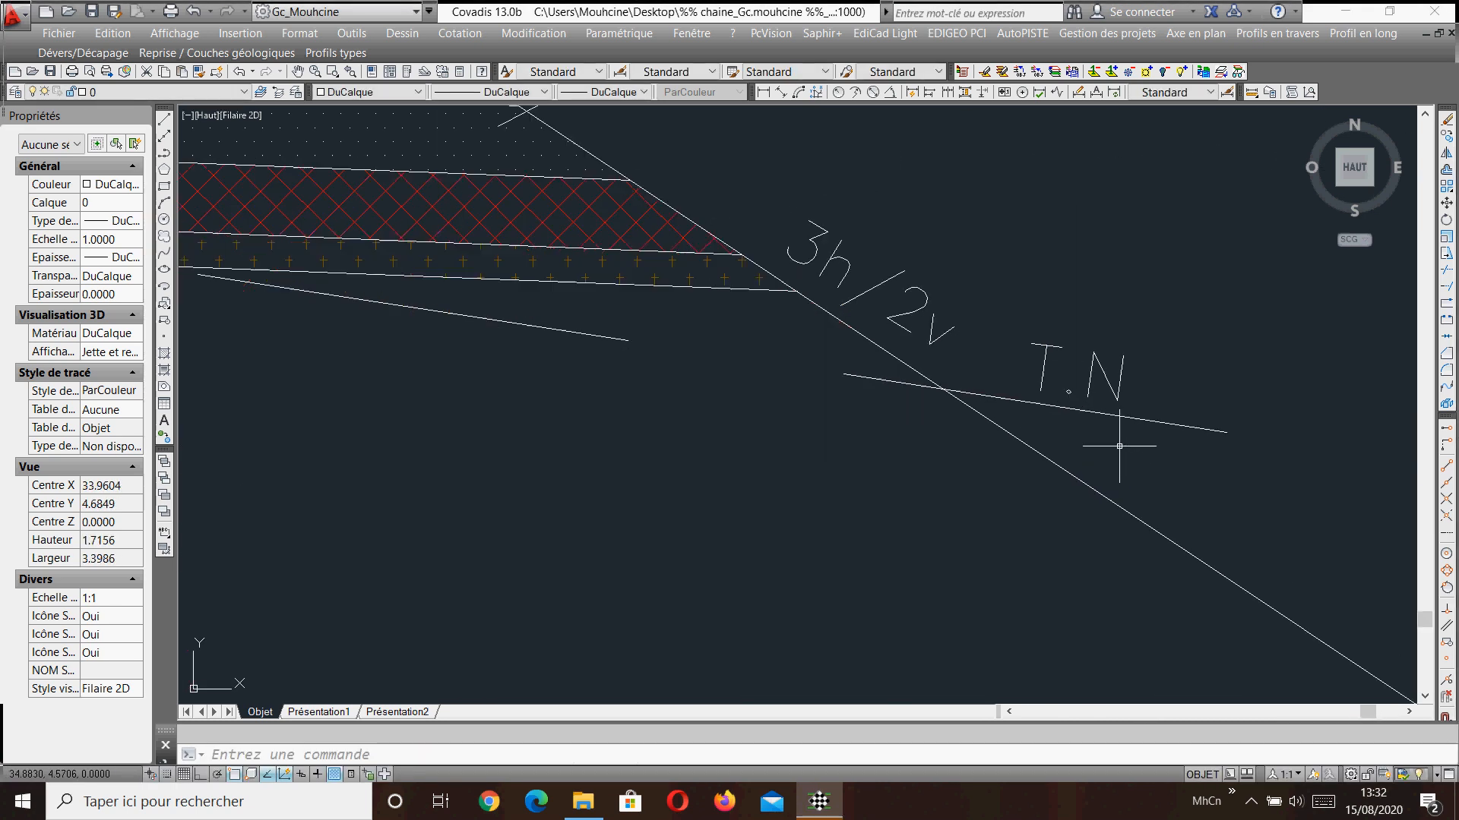
pyautogui.click(1140, 453)
pyautogui.press('Escape')
pyautogui.write('aj')
pyautogui.press('Return')
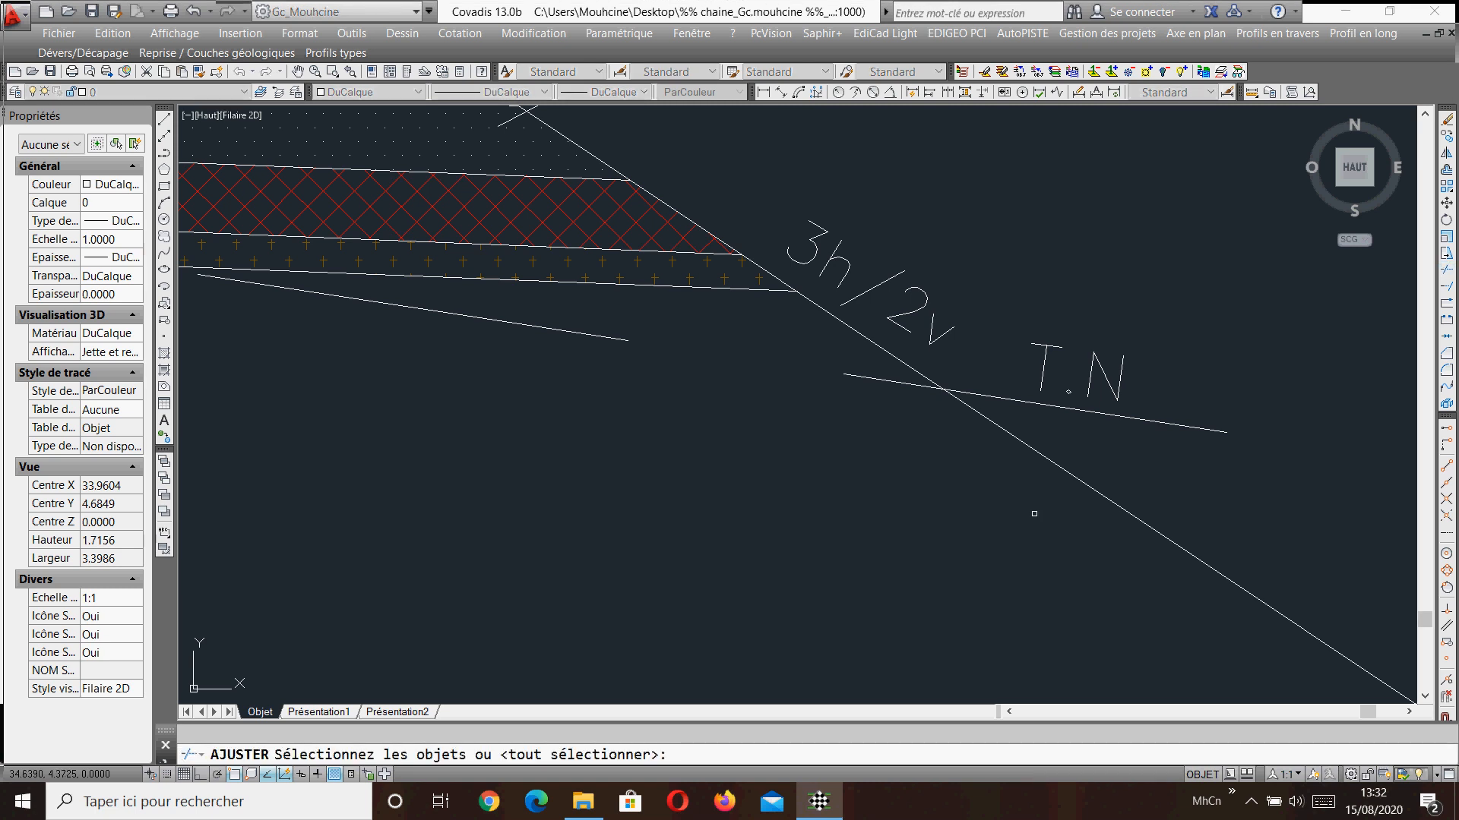
pyautogui.press('Return')
pyautogui.scroll(-2, 918, 417)
pyautogui.press('Escape')
# Draw a construction polyline from the 10AC layer's lower left corner, 0.3 straight down, and extend it horizontally outward across the left slope.
pyautogui.scroll(-1, 966, 470)
pyautogui.moveTo(425, 357); pyautogui.dragTo(1204, 446, button='middle')
pyautogui.moveTo(599, 420); pyautogui.dragTo(824, 417, button='middle')
pyautogui.scroll(-1, 830, 419)
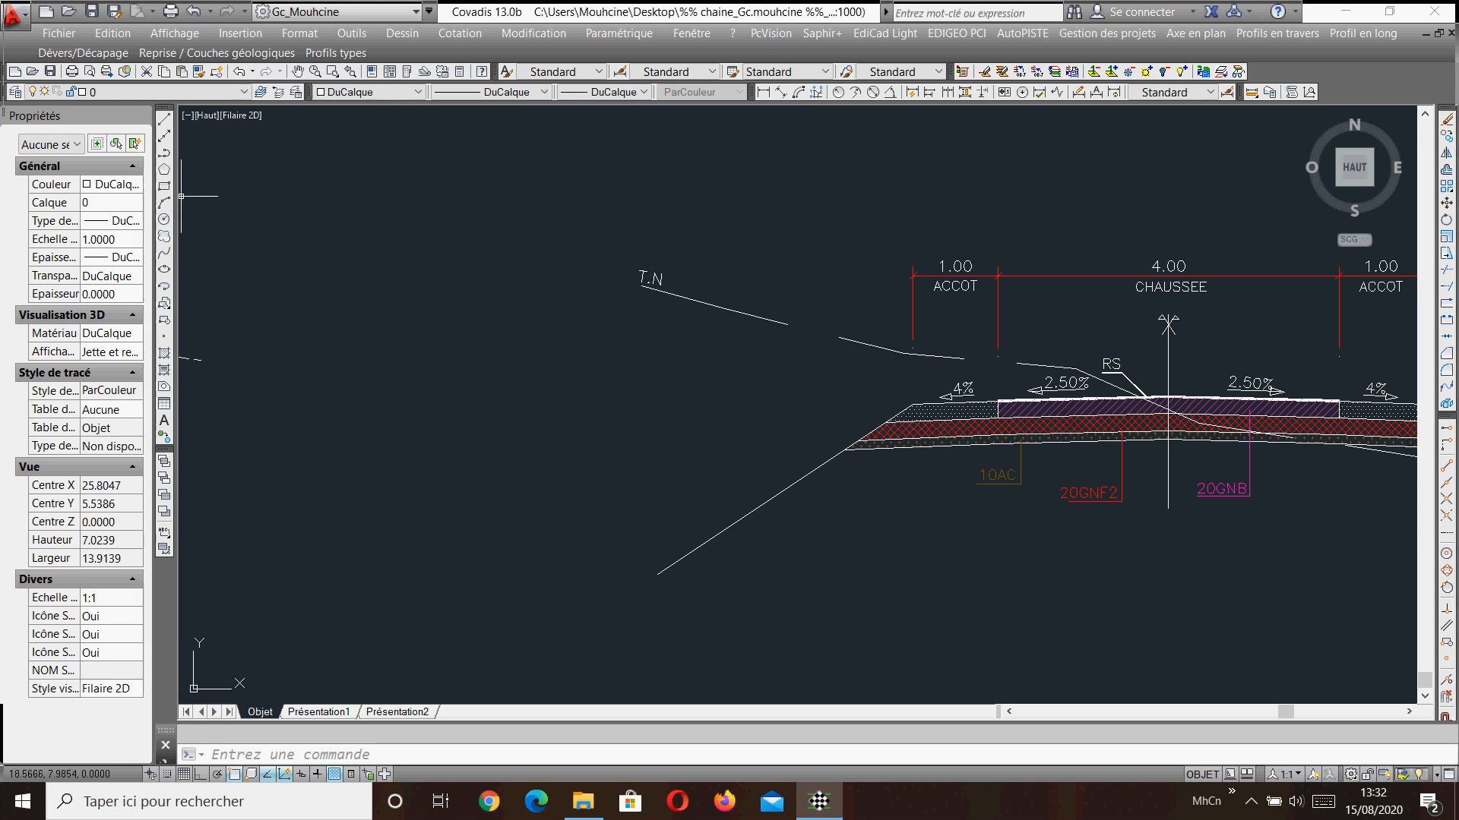
pyautogui.click(164, 152)
pyautogui.scroll(5, 850, 434)
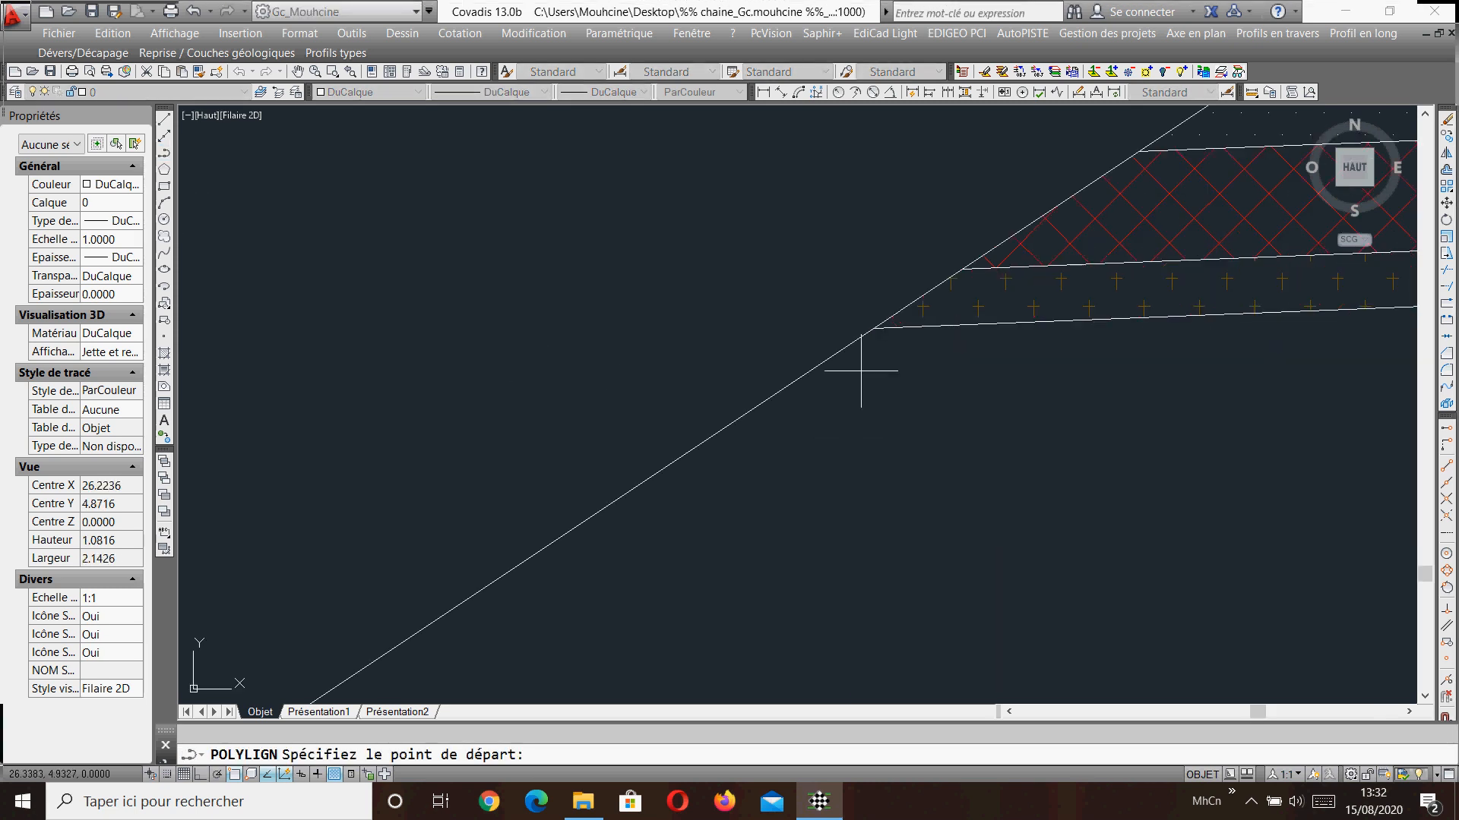
pyautogui.click(870, 334)
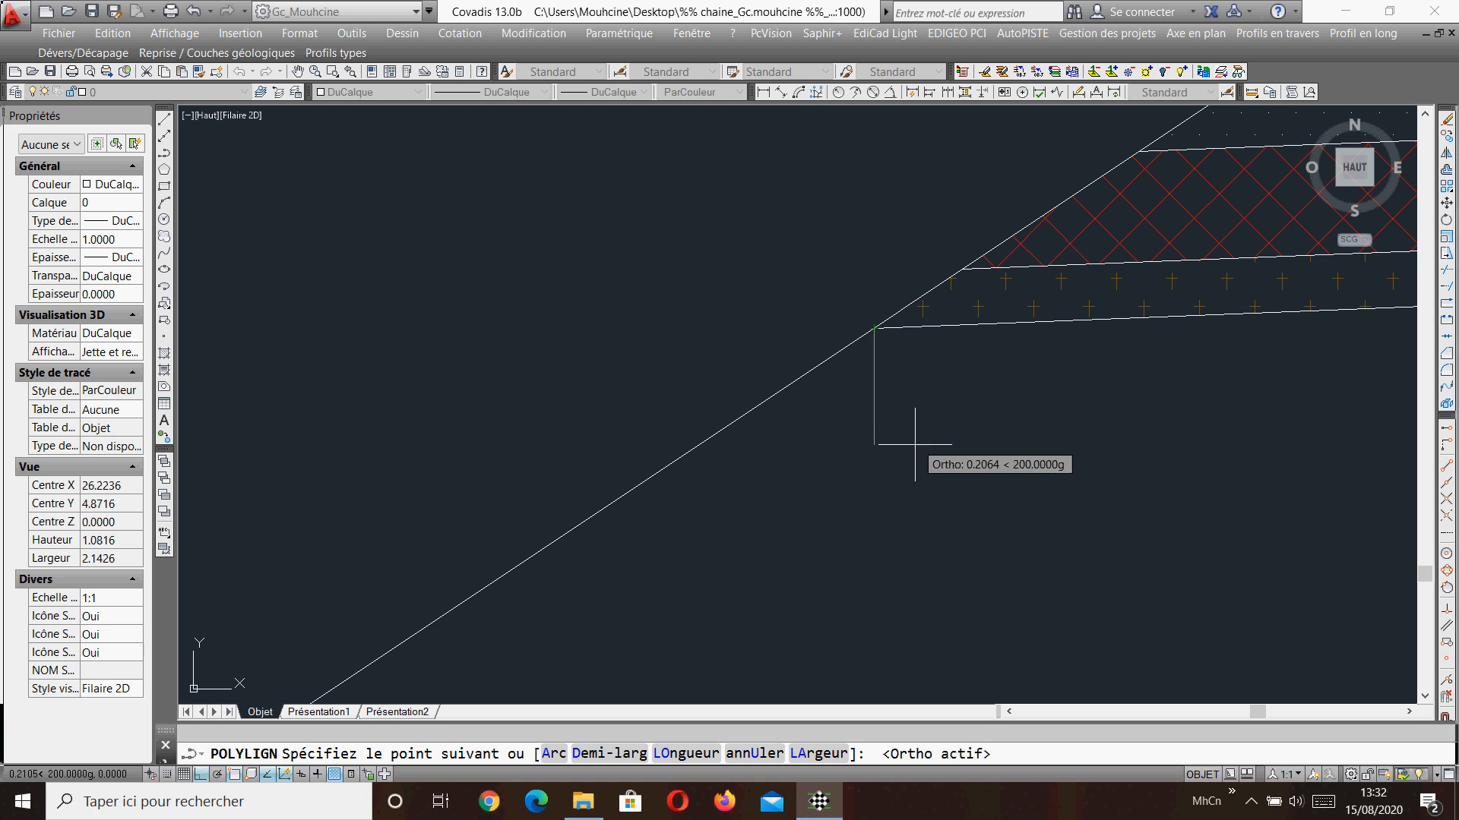
pyautogui.write('0.3')
pyautogui.press('Return')
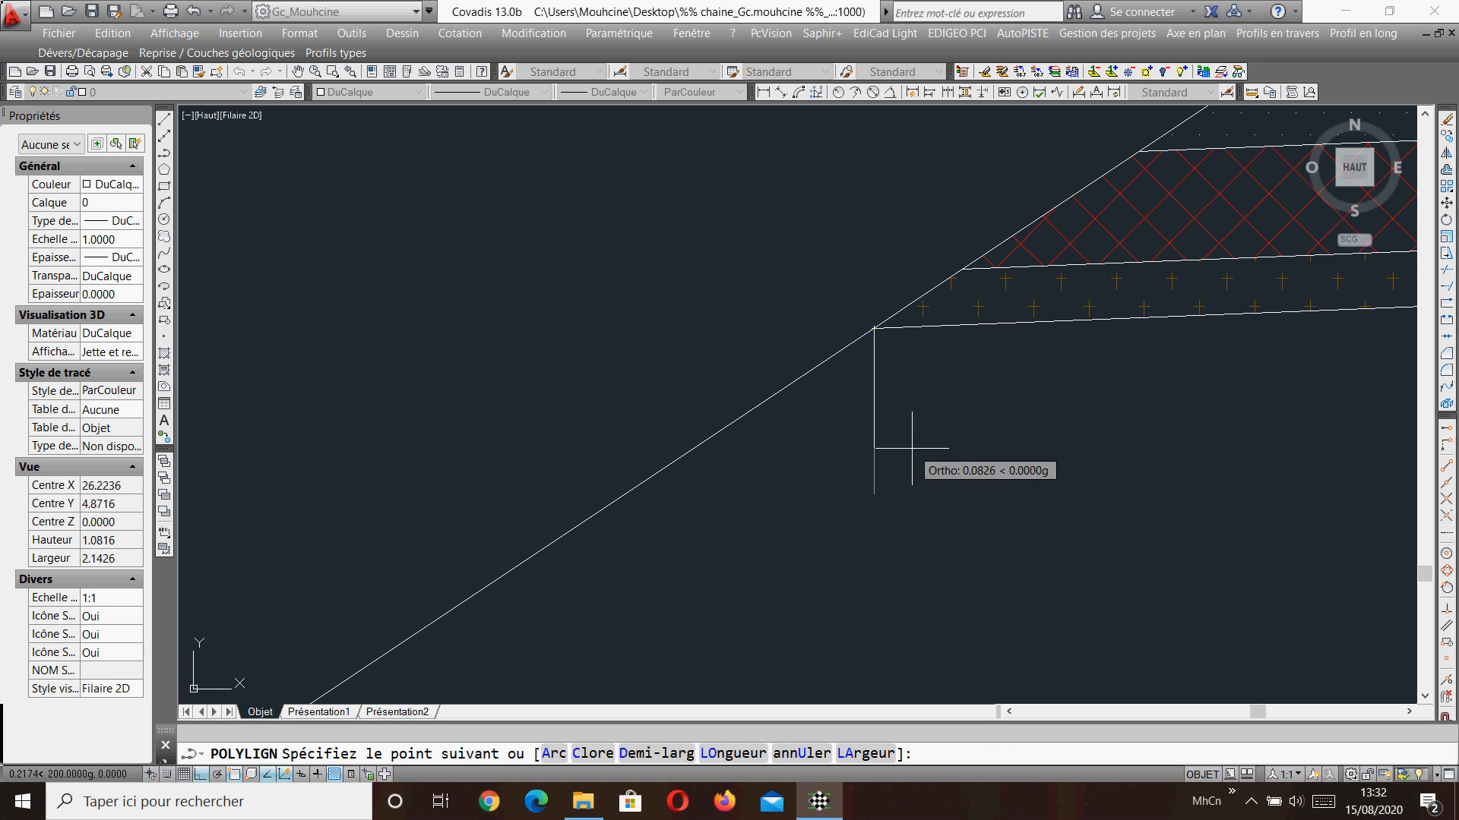
pyautogui.scroll(-2, 938, 453)
pyautogui.click(567, 477)
pyautogui.press('Return')
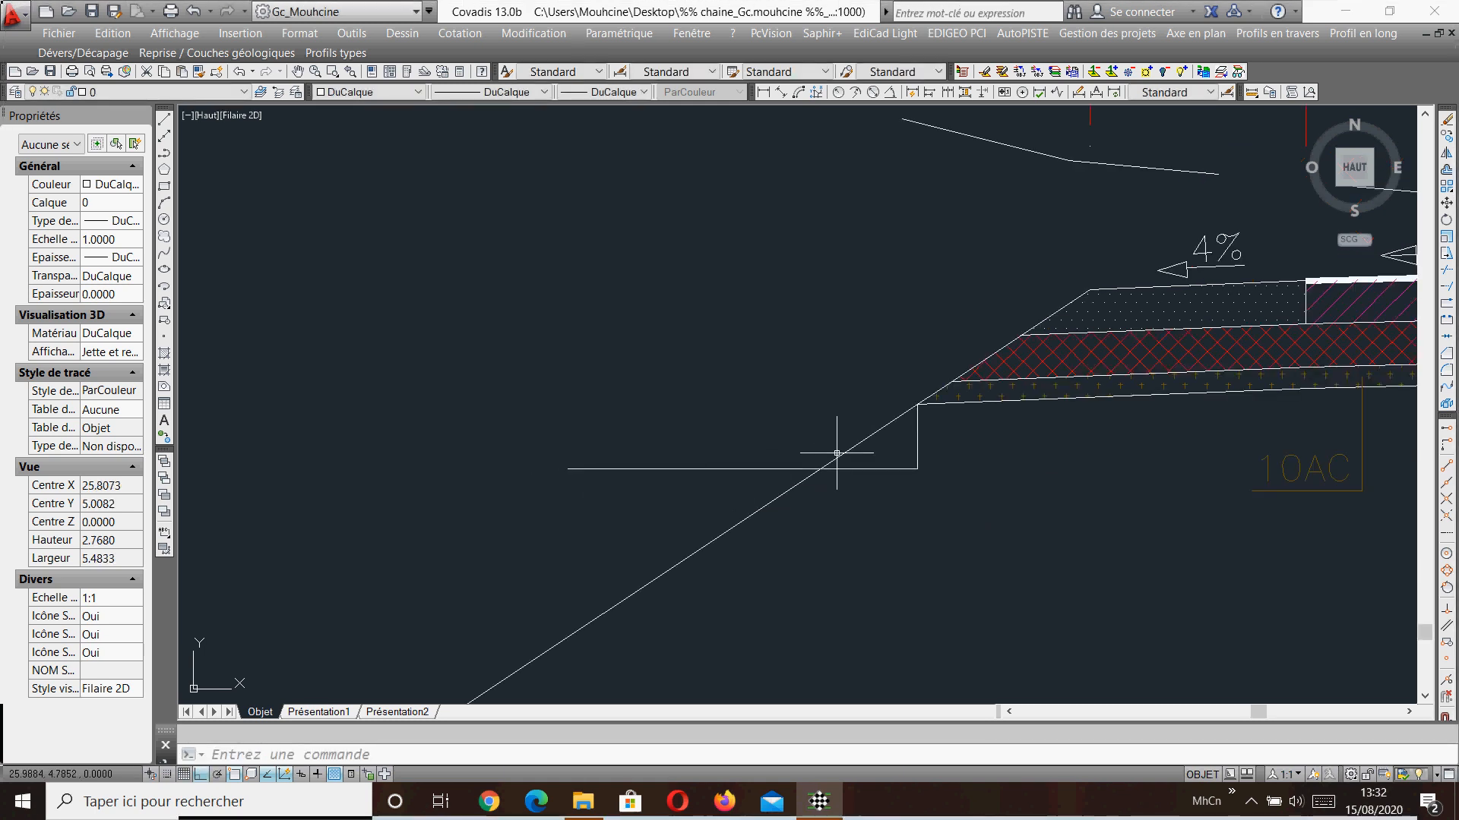
pyautogui.moveTo(798, 329); pyautogui.dragTo(504, 332, button='middle')
pyautogui.moveTo(1336, 359); pyautogui.dragTo(1163, 349, button='middle')
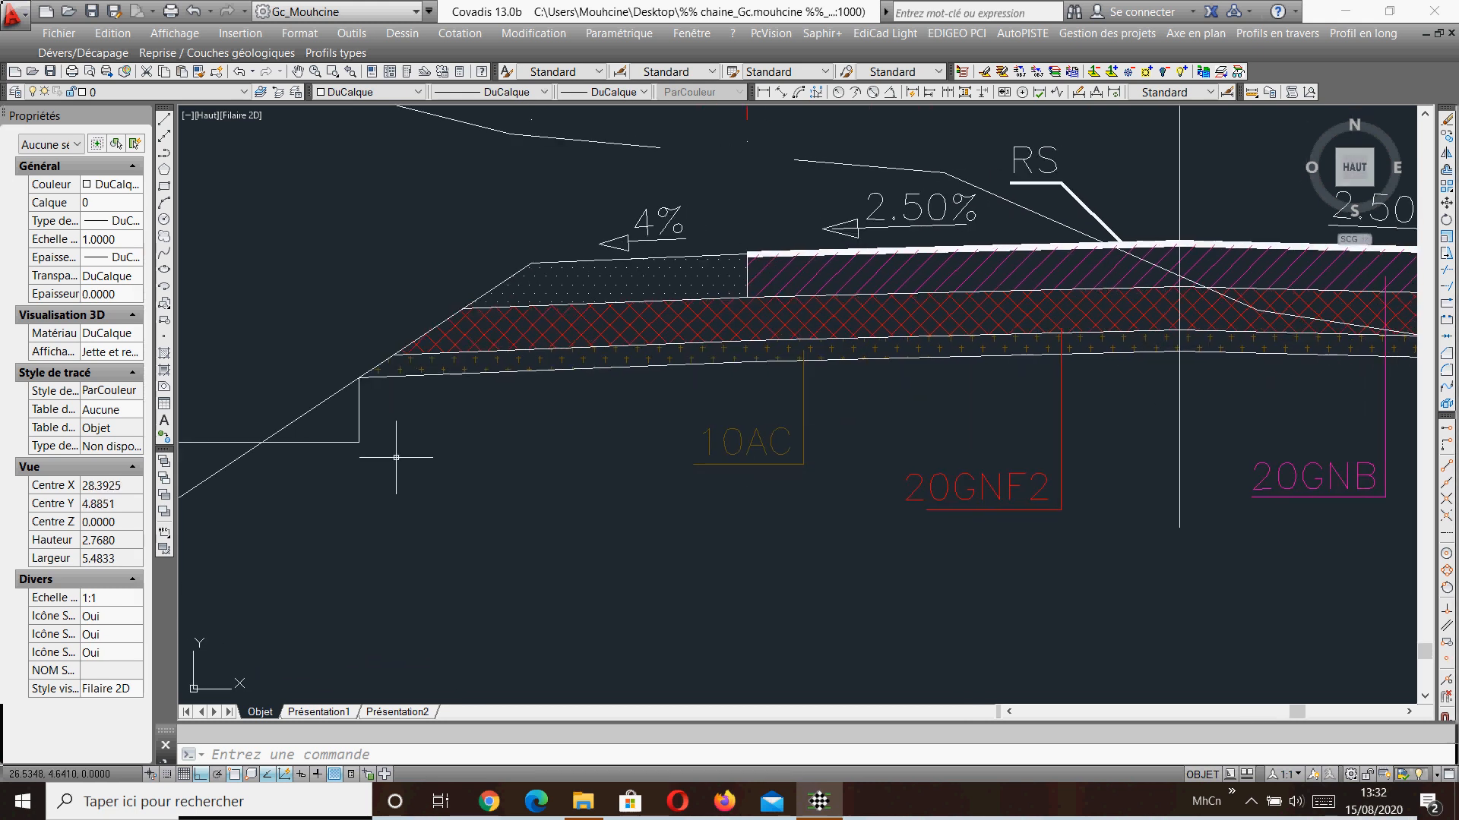
pyautogui.moveTo(396, 458); pyautogui.dragTo(557, 462, button='middle')
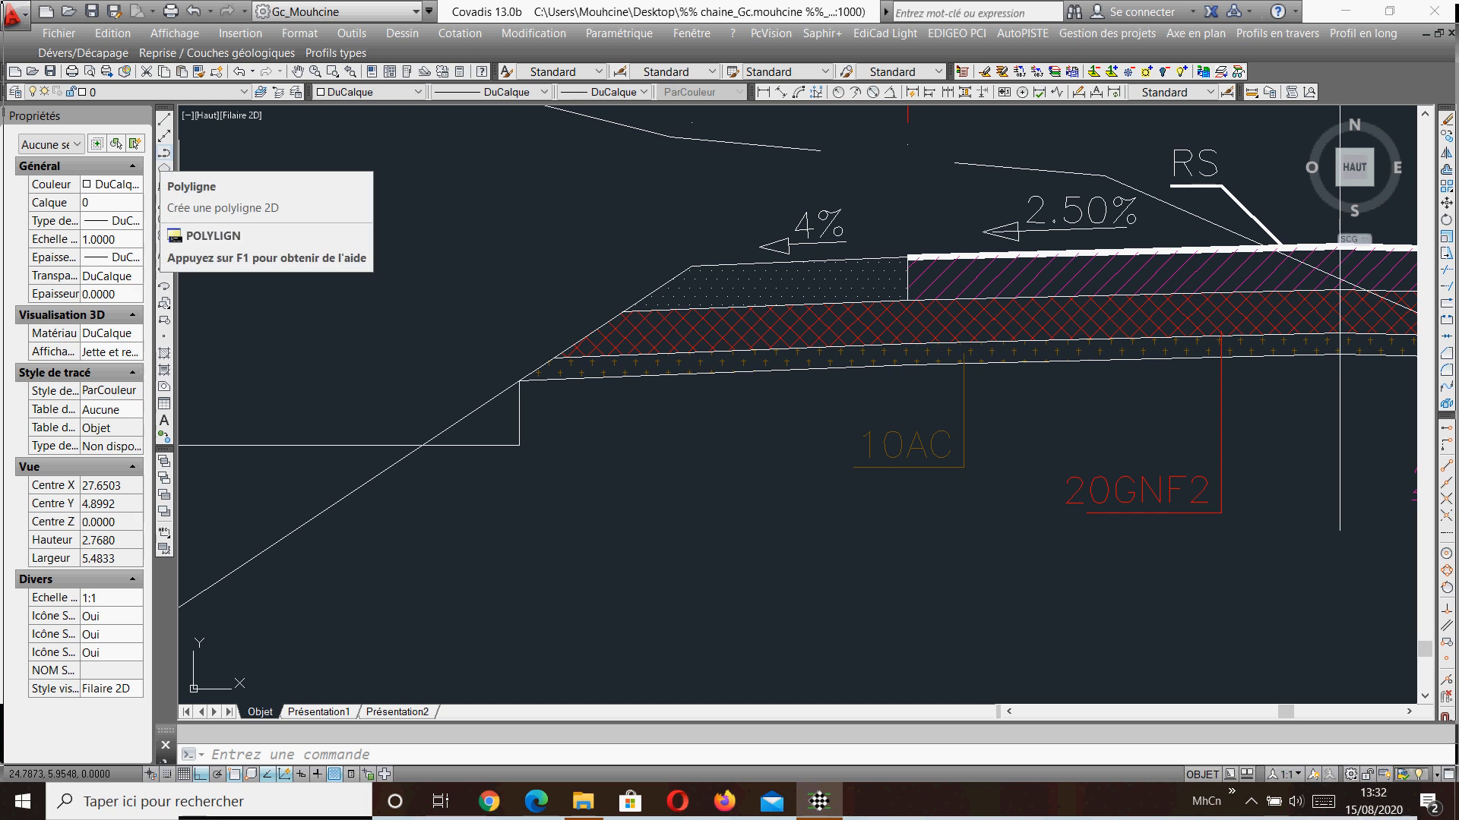
pyautogui.click(163, 152)
pyautogui.moveTo(433, 303); pyautogui.dragTo(676, 351, button='middle')
pyautogui.scroll(-5, 558, 345)
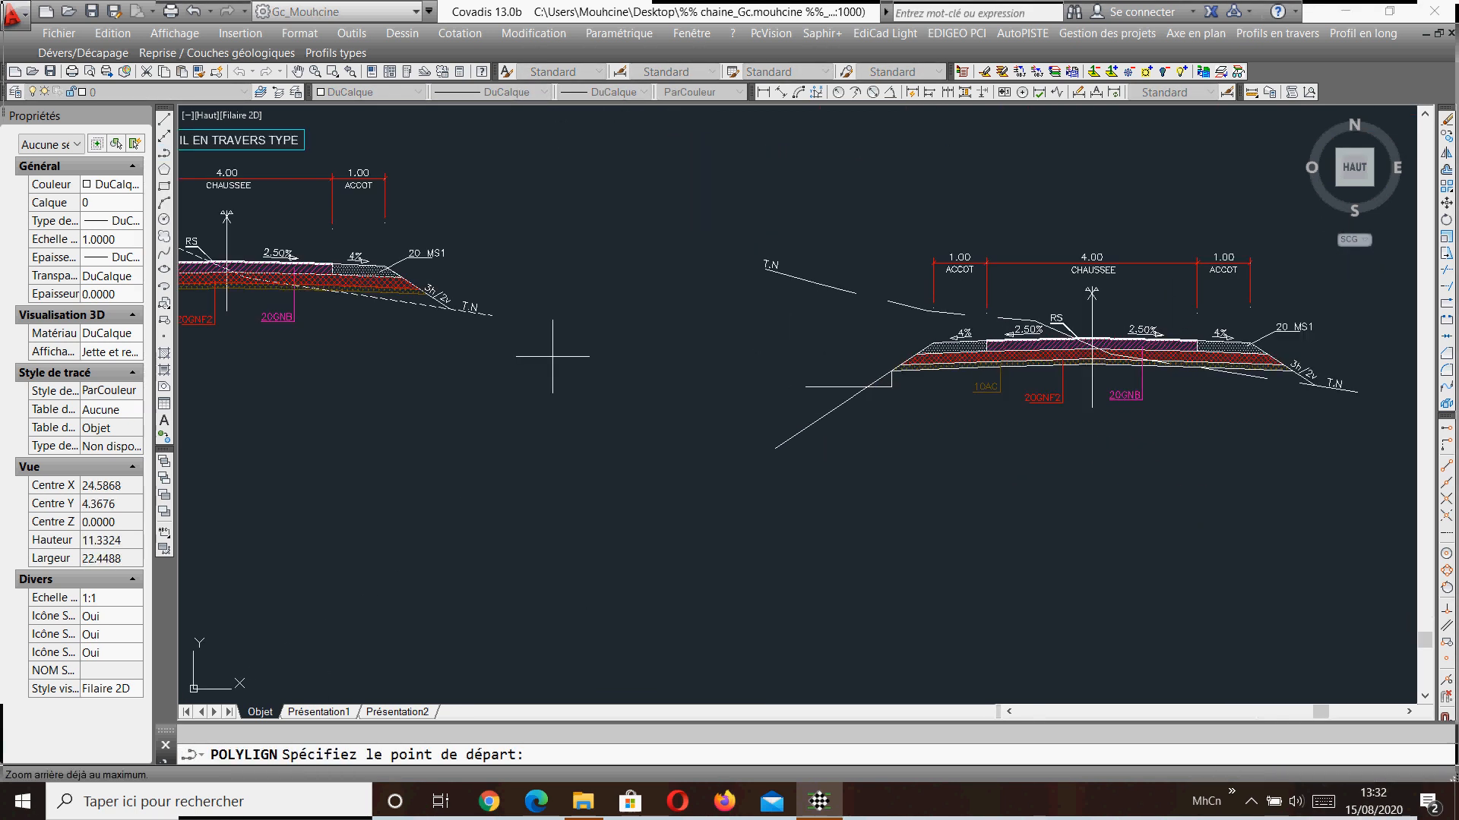
pyautogui.scroll(3, 564, 334)
pyautogui.press('Escape')
# Copy the reference's left cut slope with its 1/1, 1/2 and 3h/2v labels to where the construction polyline crosses the new left slope.
pyautogui.scroll(5, 564, 334)
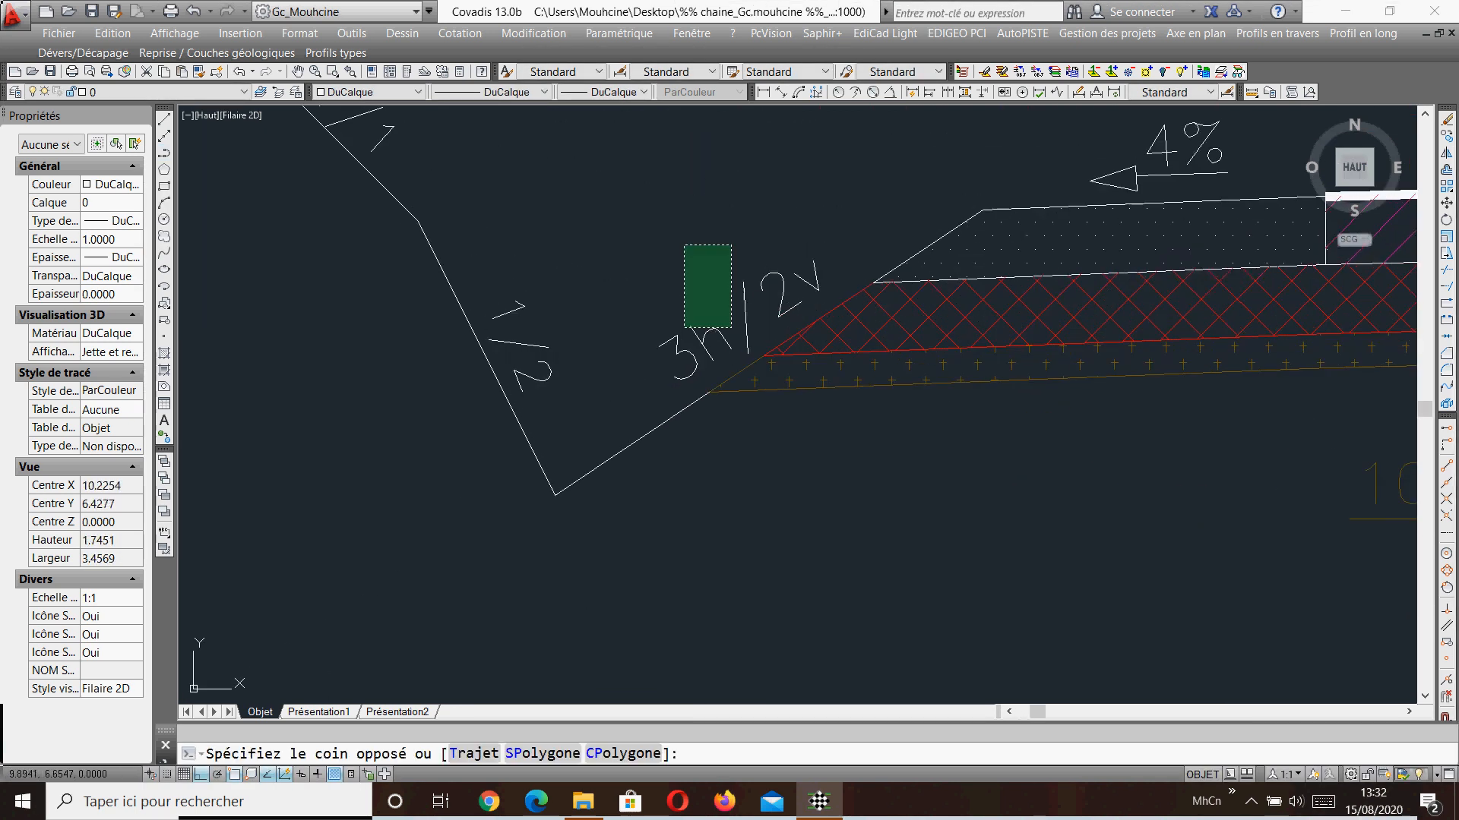
pyautogui.click(731, 245)
pyautogui.click(718, 295)
pyautogui.click(582, 292)
pyautogui.click(480, 358)
pyautogui.click(410, 127)
pyautogui.click(334, 156)
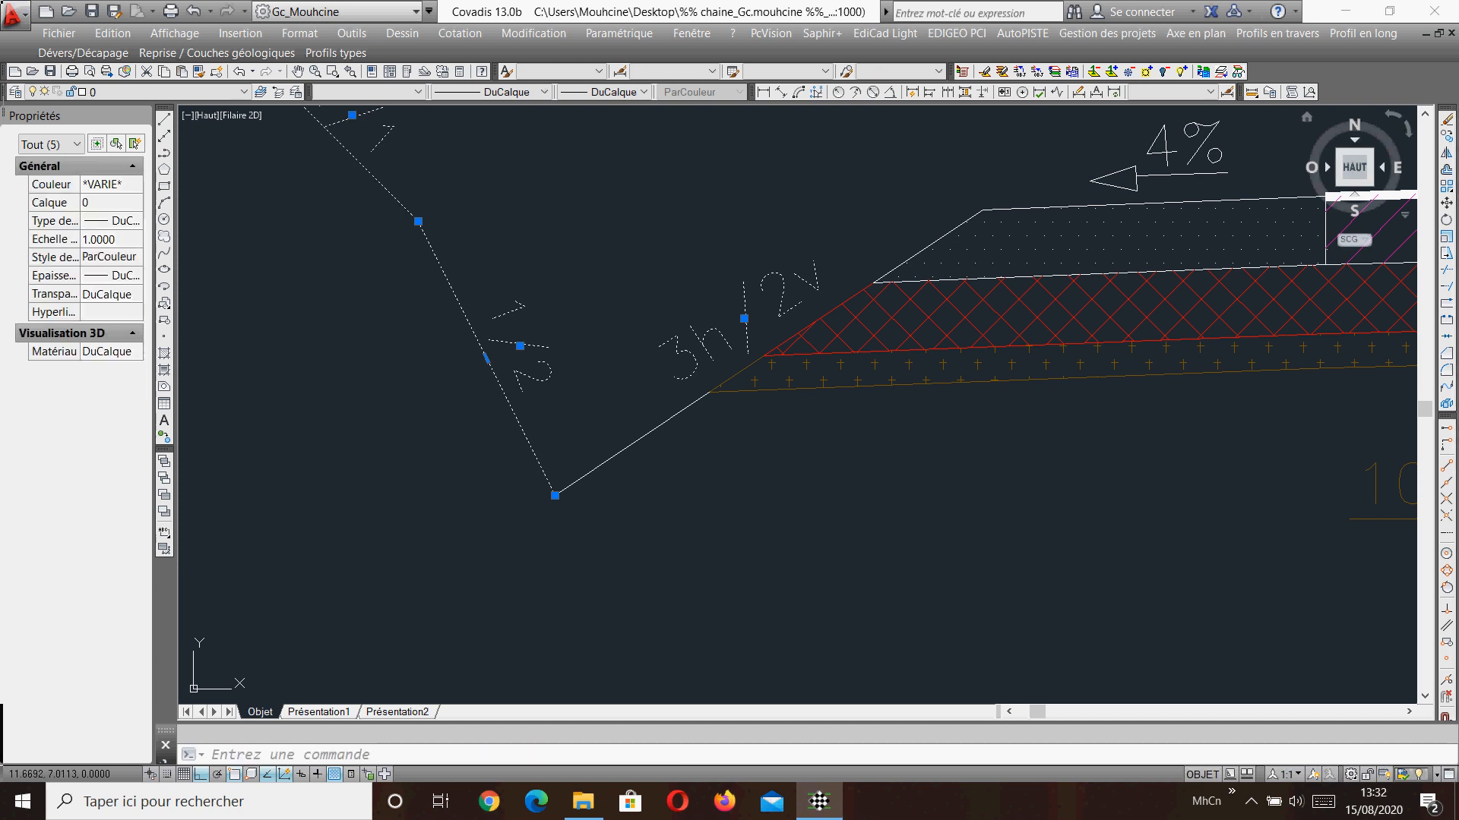
pyautogui.click(1447, 136)
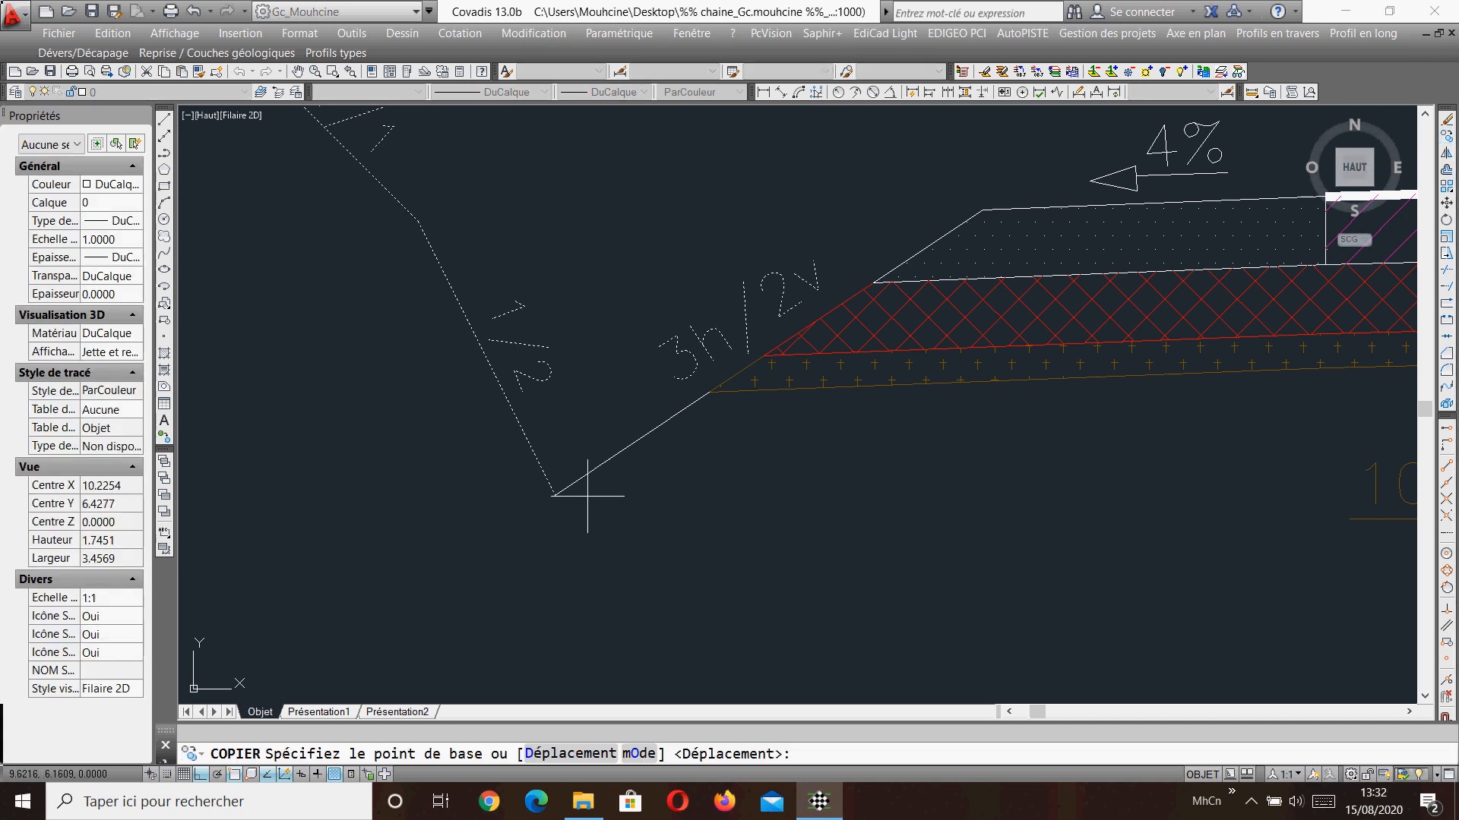
pyautogui.click(554, 495)
pyautogui.scroll(-8, 555, 495)
pyautogui.scroll(2, 947, 442)
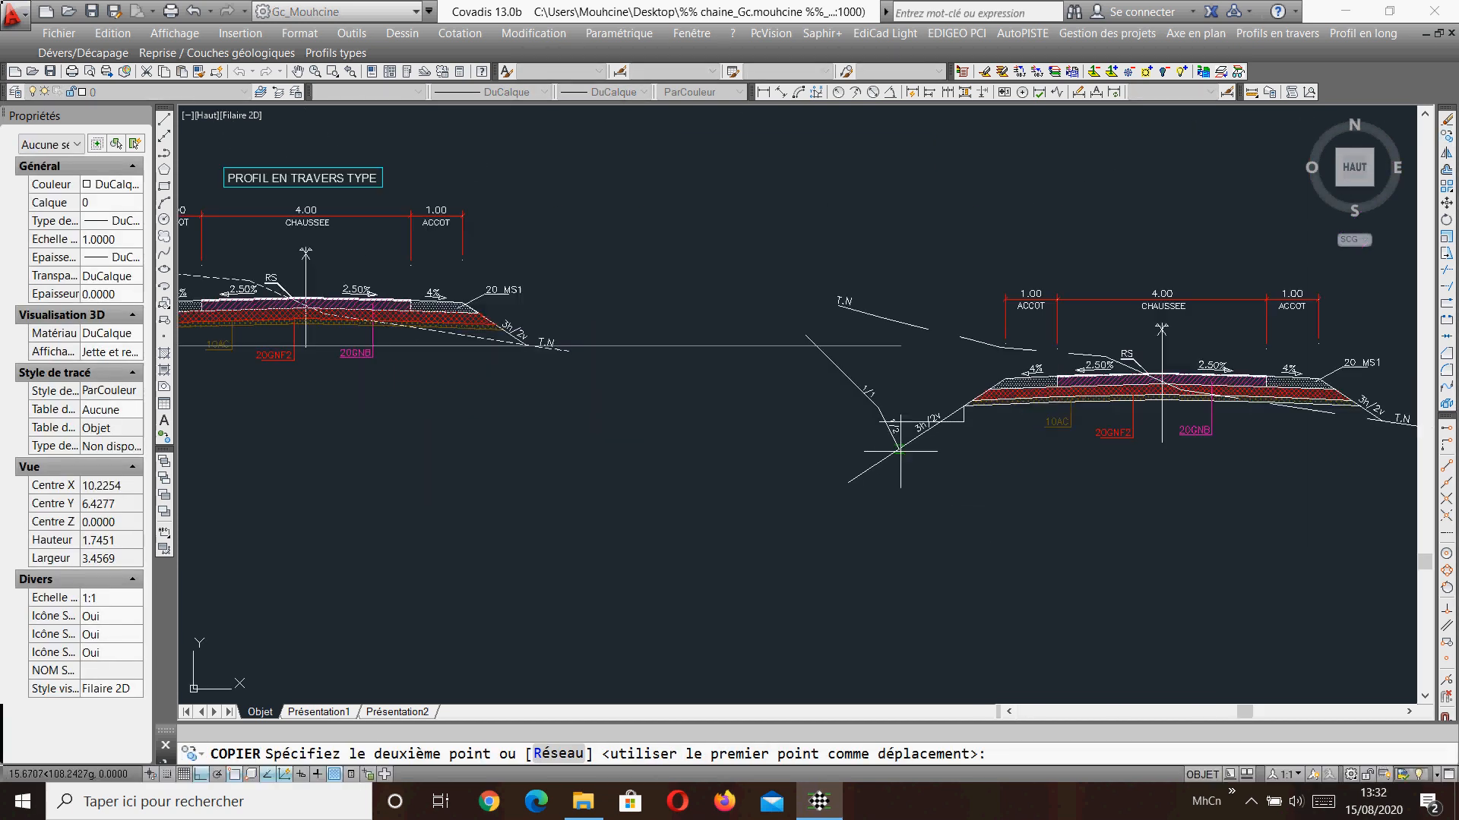
pyautogui.click(939, 422)
pyautogui.press('Escape')
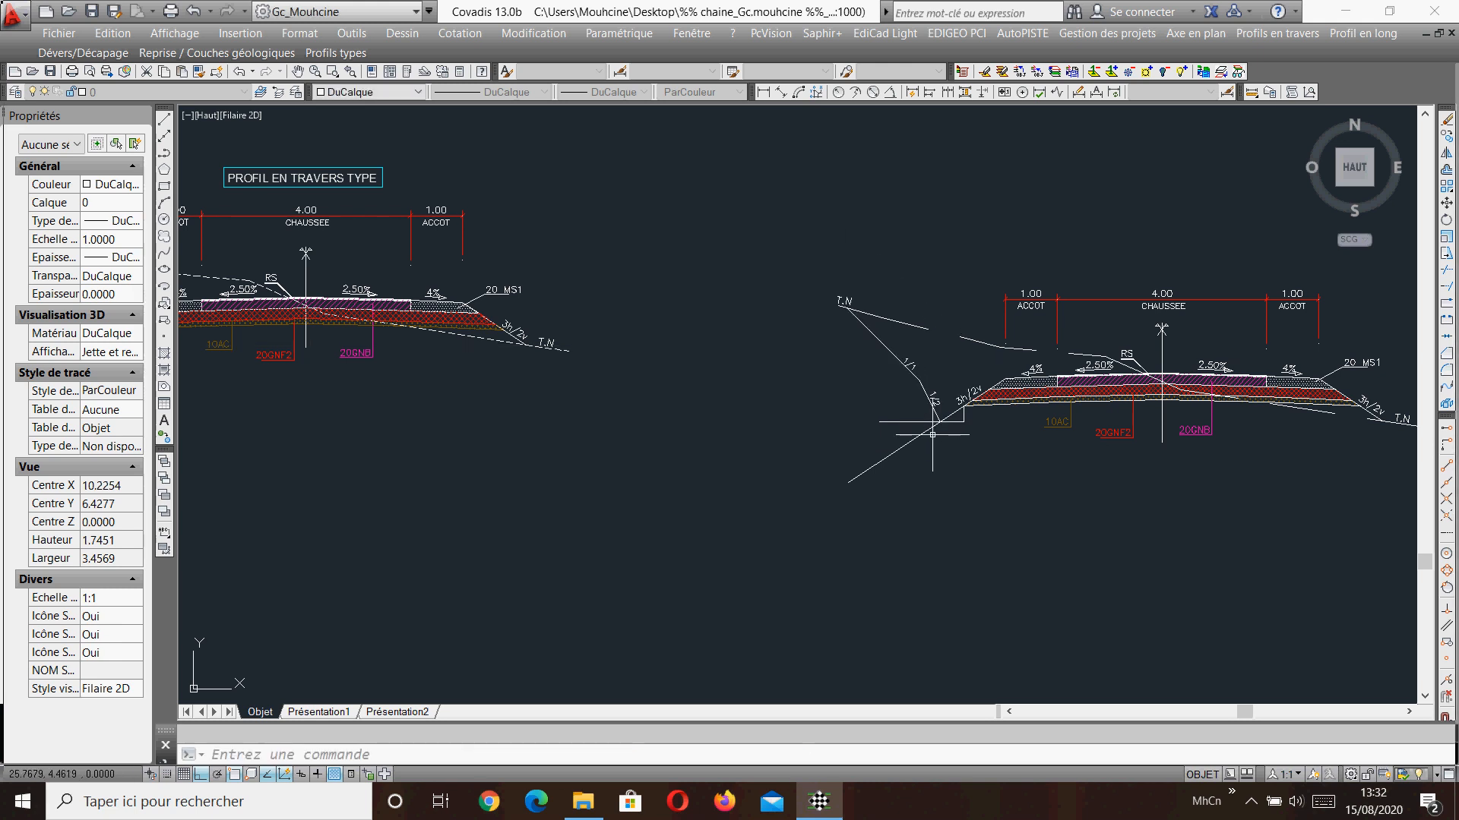
# Try to delete the new section's left slope line extending below the ditch, and undo the deletion.
pyautogui.scroll(6, 934, 452)
pyautogui.click(843, 485)
pyautogui.click(782, 437)
pyautogui.press('Delete')
pyautogui.click(784, 329)
pyautogui.click(755, 379)
pyautogui.hotkey('ctrl', 'z')
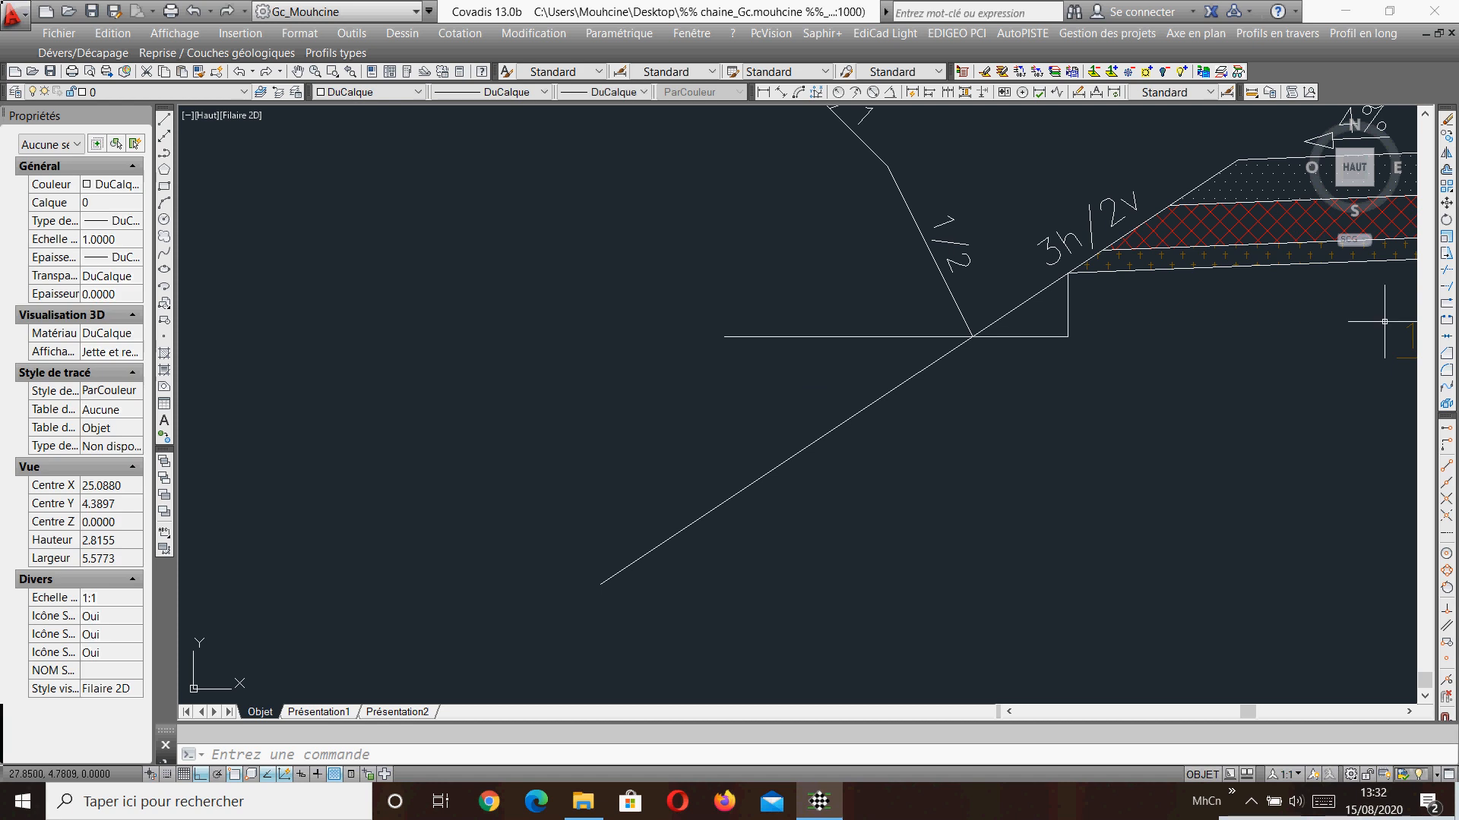
# Trim the left 3h/2v slope below the ditch's bottom point, and delete the construction polyline.
pyautogui.click(1446, 269)
pyautogui.press('Return')
pyautogui.click(1015, 391)
pyautogui.click(721, 400)
pyautogui.press('Escape')
pyautogui.click(766, 325)
pyautogui.click(733, 365)
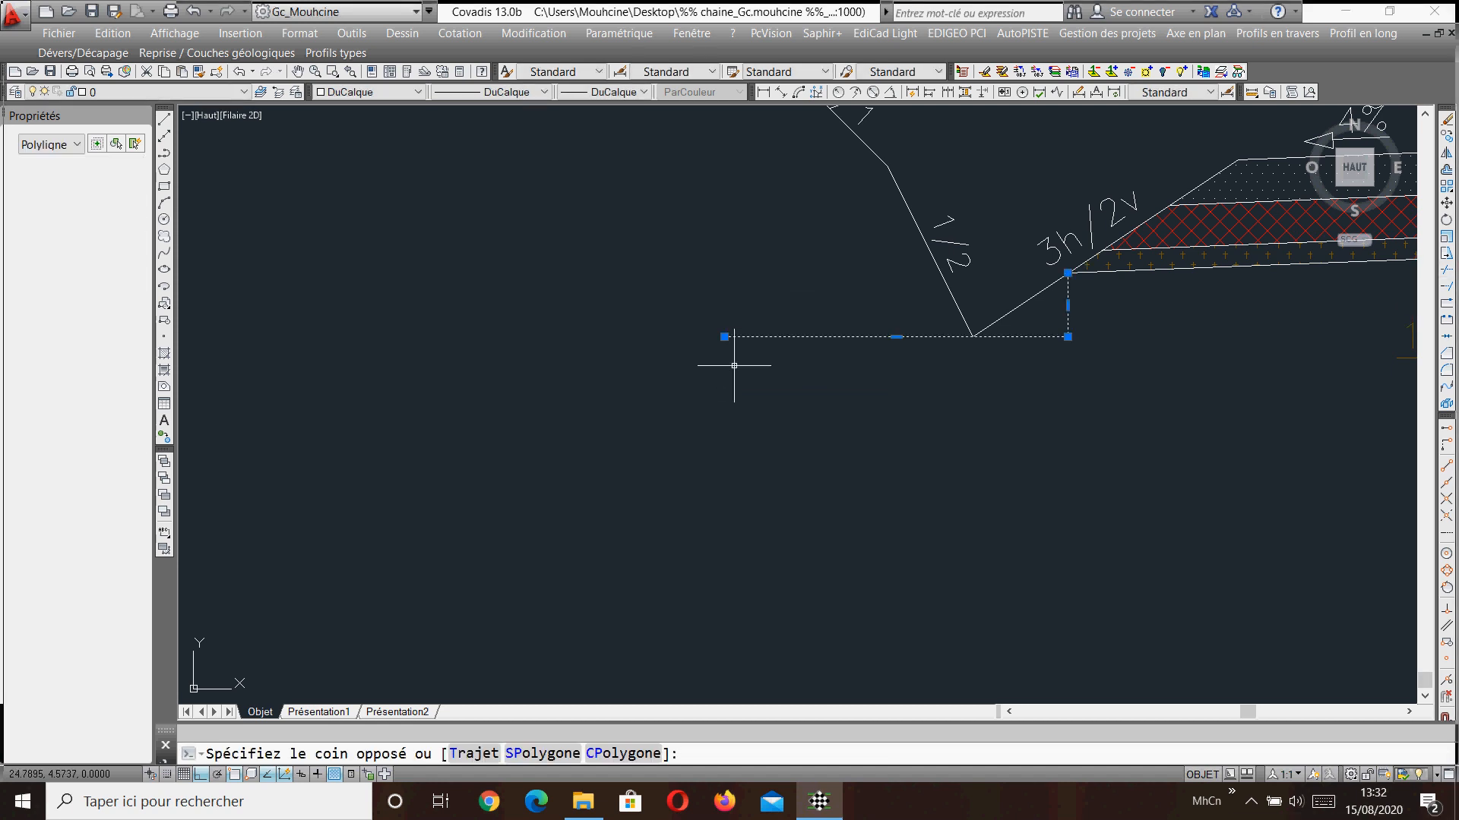
pyautogui.press('Delete')
# Draw a temporary polyline from the ditch bottom, 0.8 straight up and horizontally outward past the 1/2 slope's upper end, and delete it.
pyautogui.scroll(-2, 929, 401)
pyautogui.moveTo(927, 403); pyautogui.dragTo(820, 387, button='middle')
pyautogui.scroll(1, 821, 357)
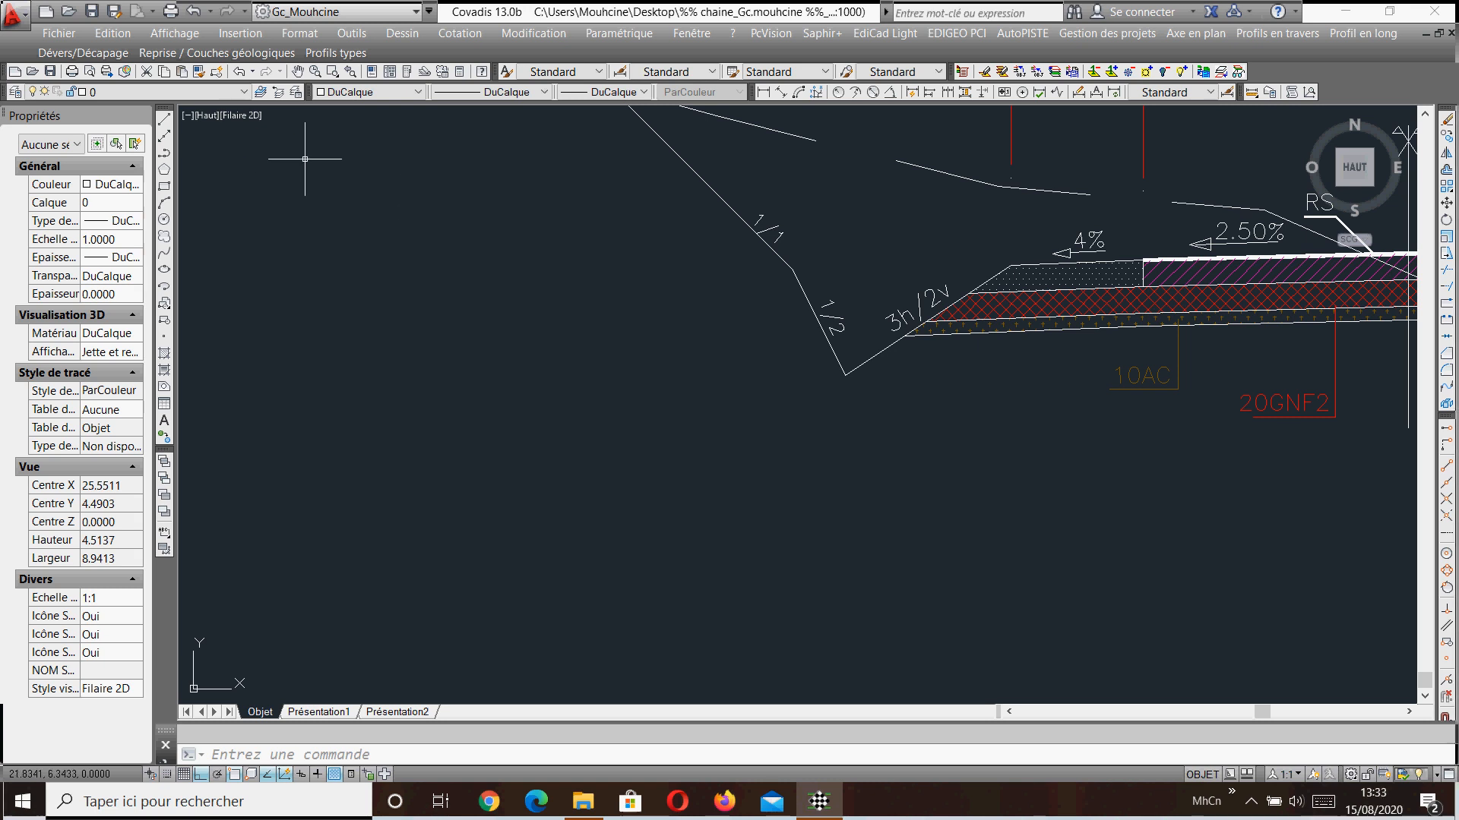
pyautogui.click(163, 152)
pyautogui.scroll(3, 945, 325)
pyautogui.click(620, 433)
pyautogui.write('0.8')
pyautogui.press('Return')
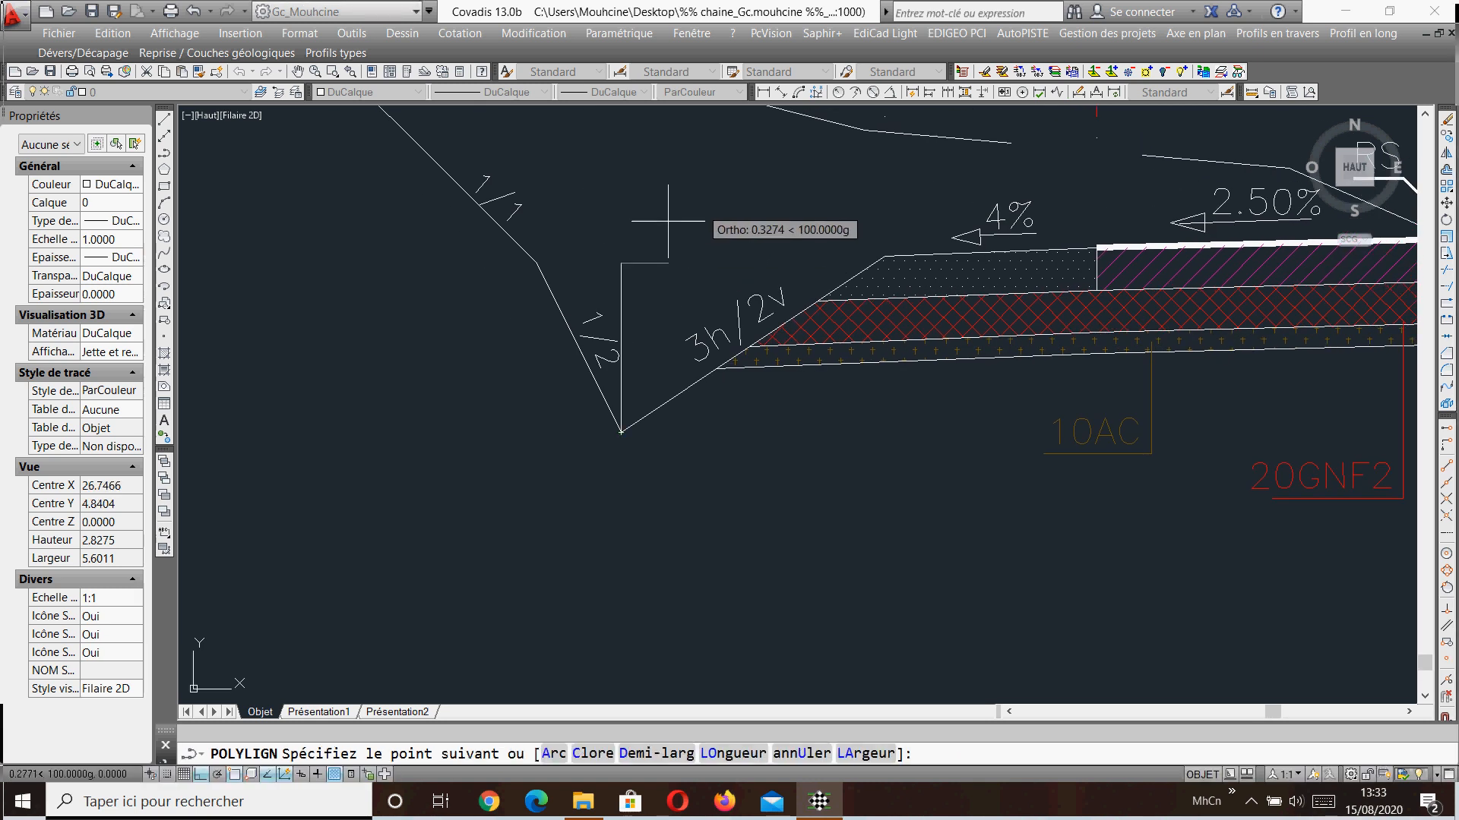
pyautogui.click(365, 273)
pyautogui.press('Return')
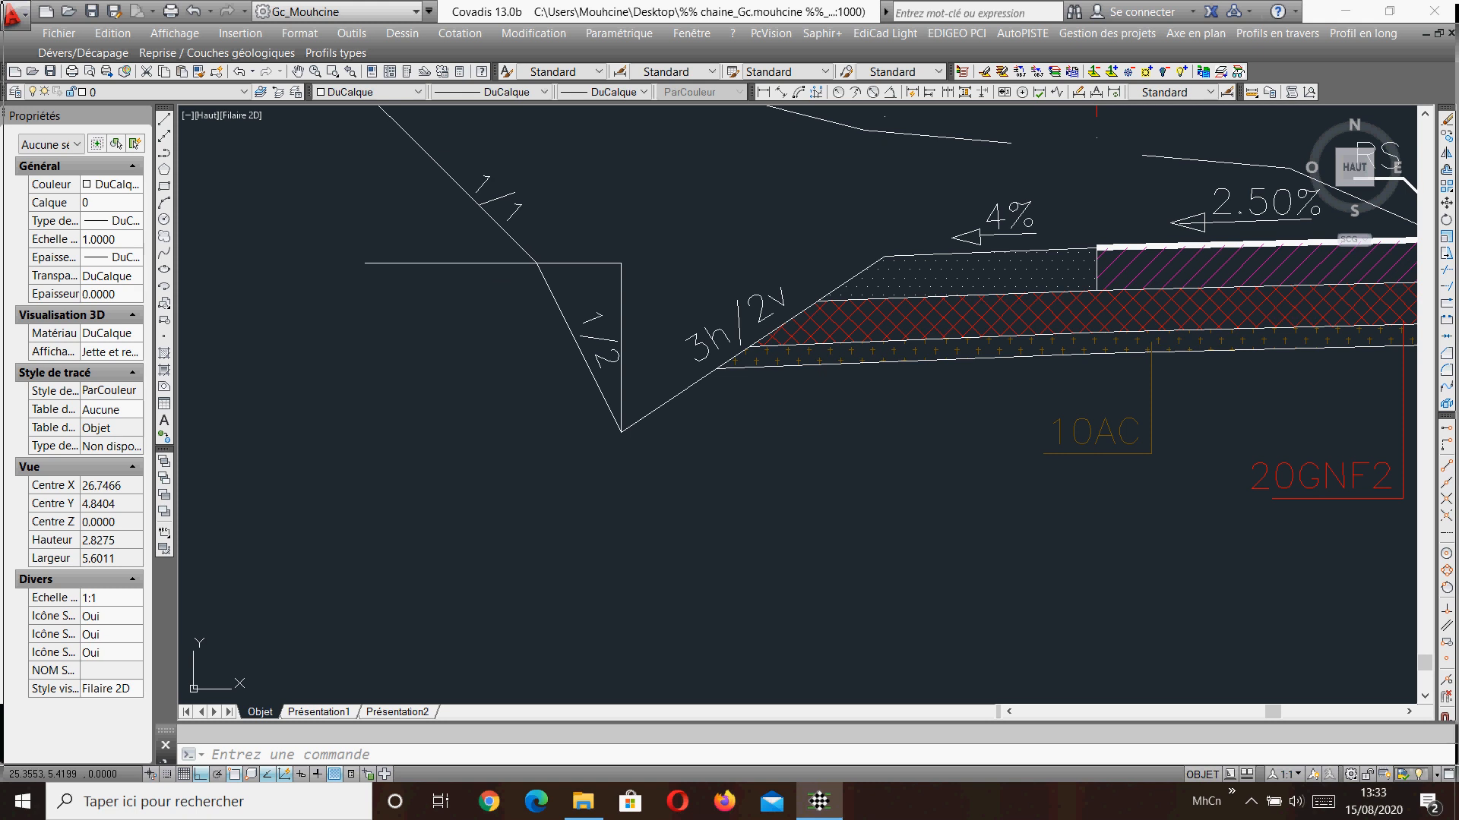
pyautogui.click(442, 260)
pyautogui.press('Delete')
# Draw a temporary polyline segment from the ditch bottom, 0.4 horizontally outward, undo the segment and cancel the polyline.
pyautogui.scroll(-2, 677, 316)
pyautogui.scroll(4, 765, 406)
pyautogui.scroll(-2, 766, 405)
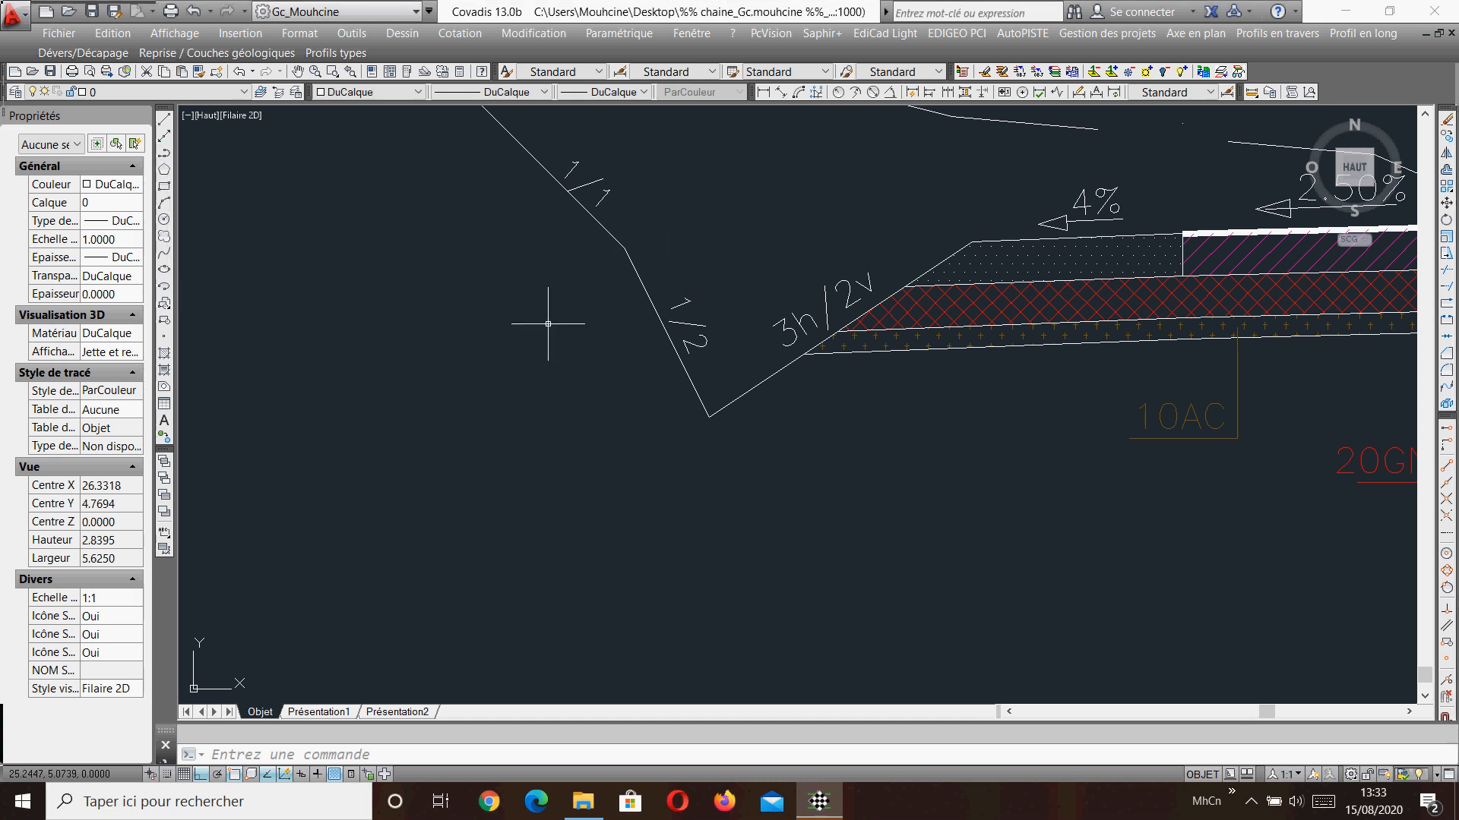
pyautogui.click(164, 153)
pyautogui.click(708, 417)
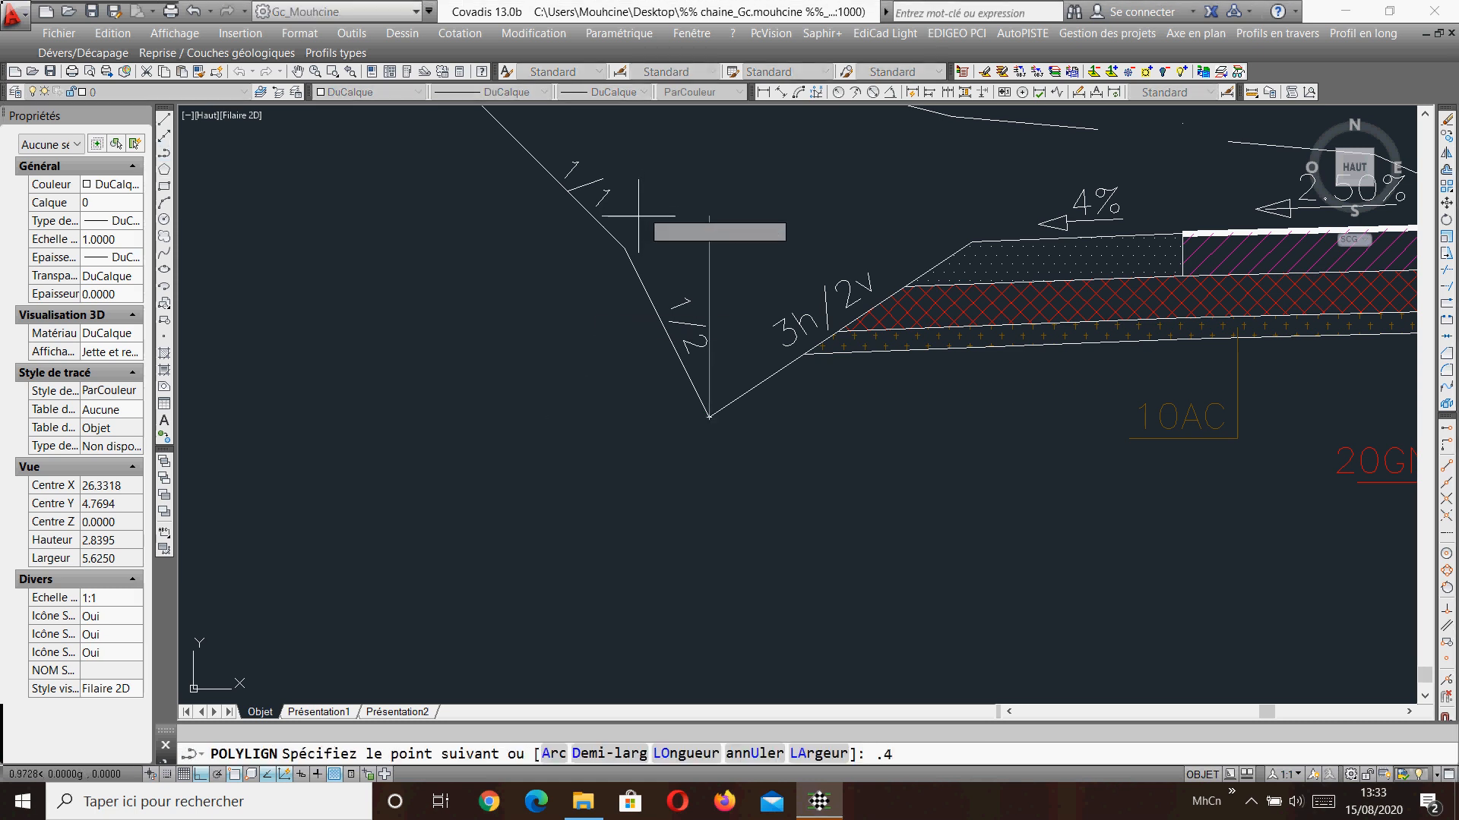
pyautogui.write('.4')
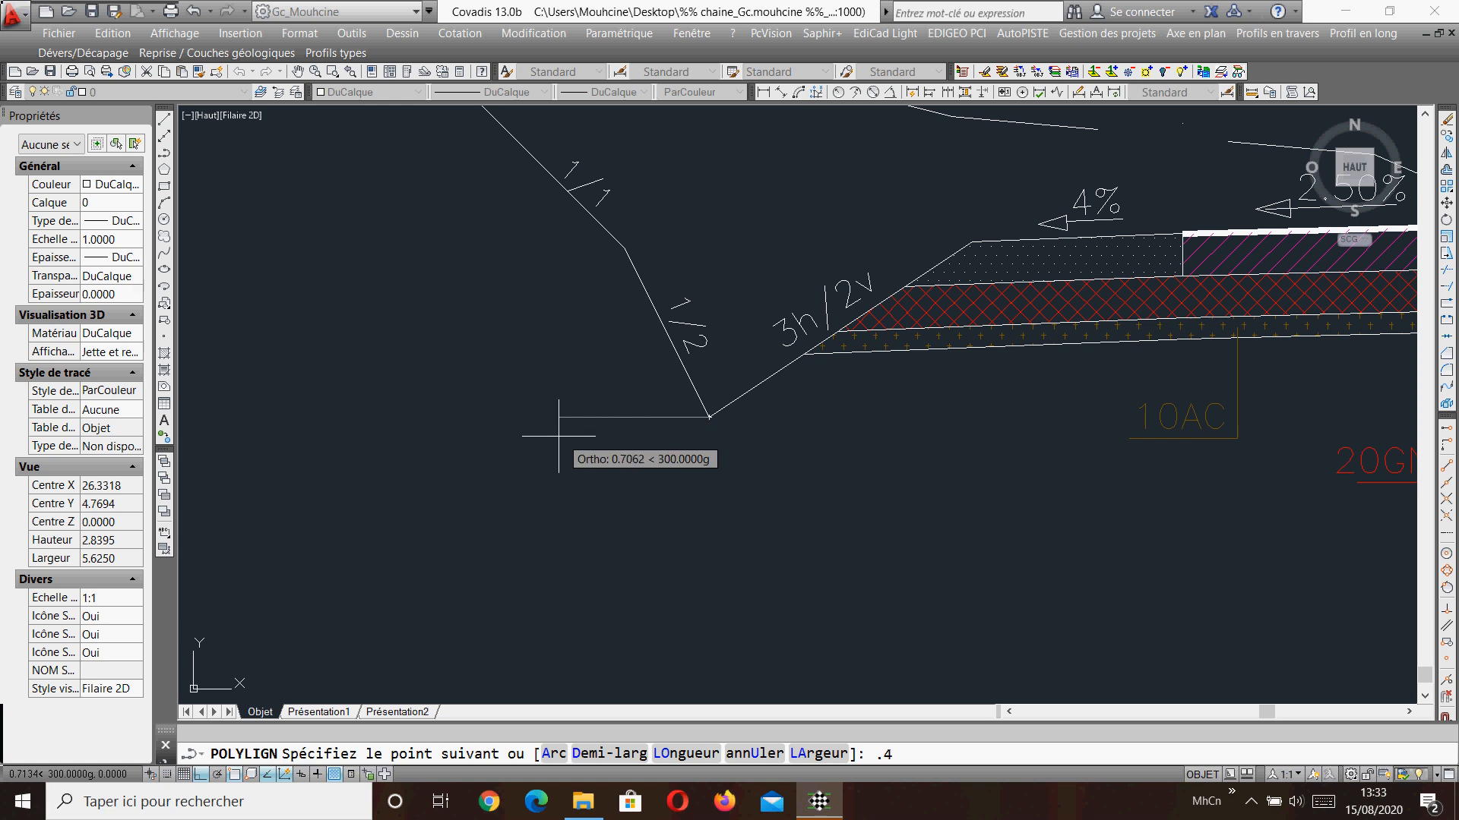
pyautogui.press('Return')
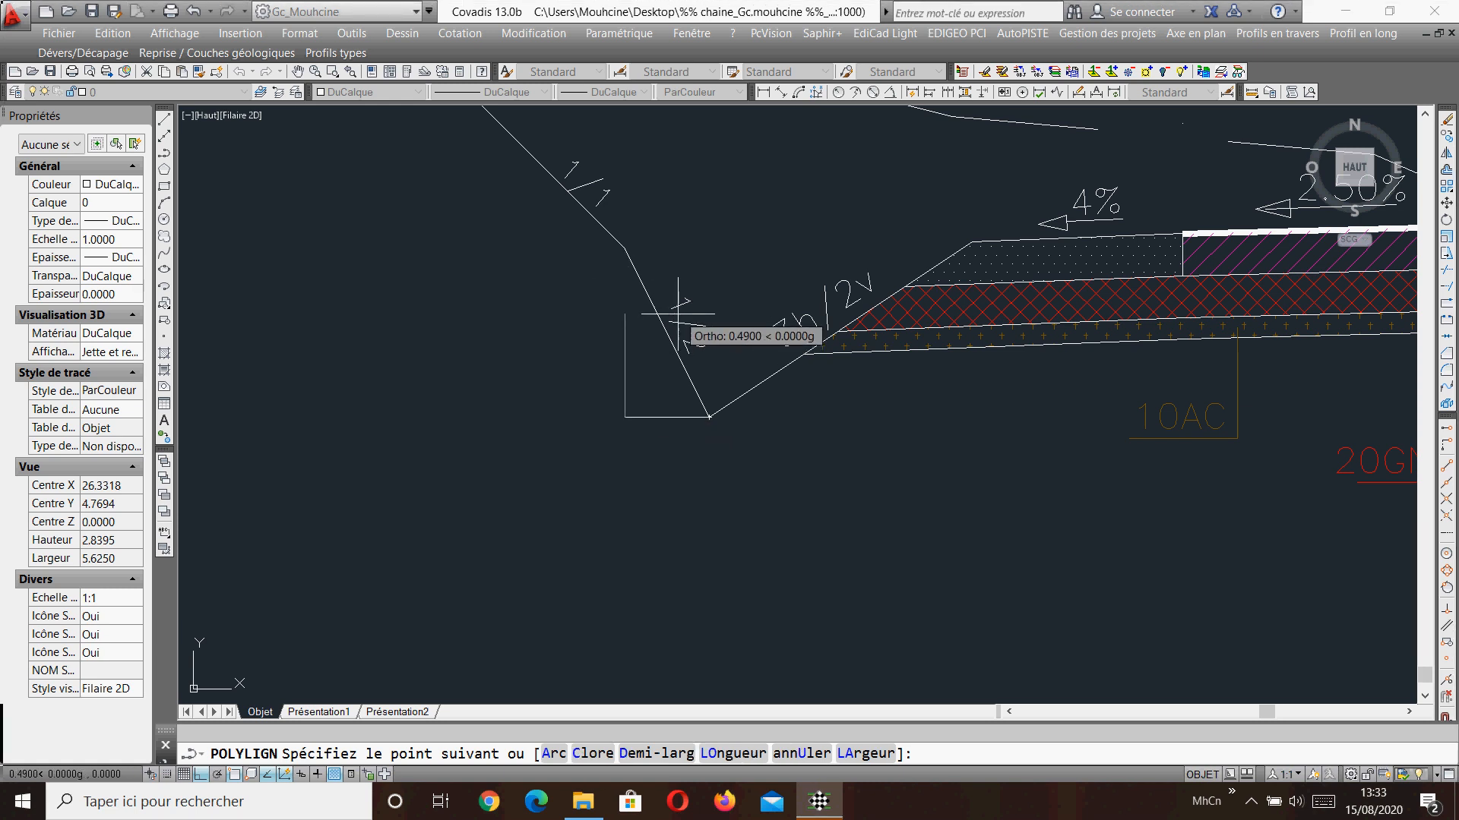
pyautogui.write('u')
pyautogui.press('Return')
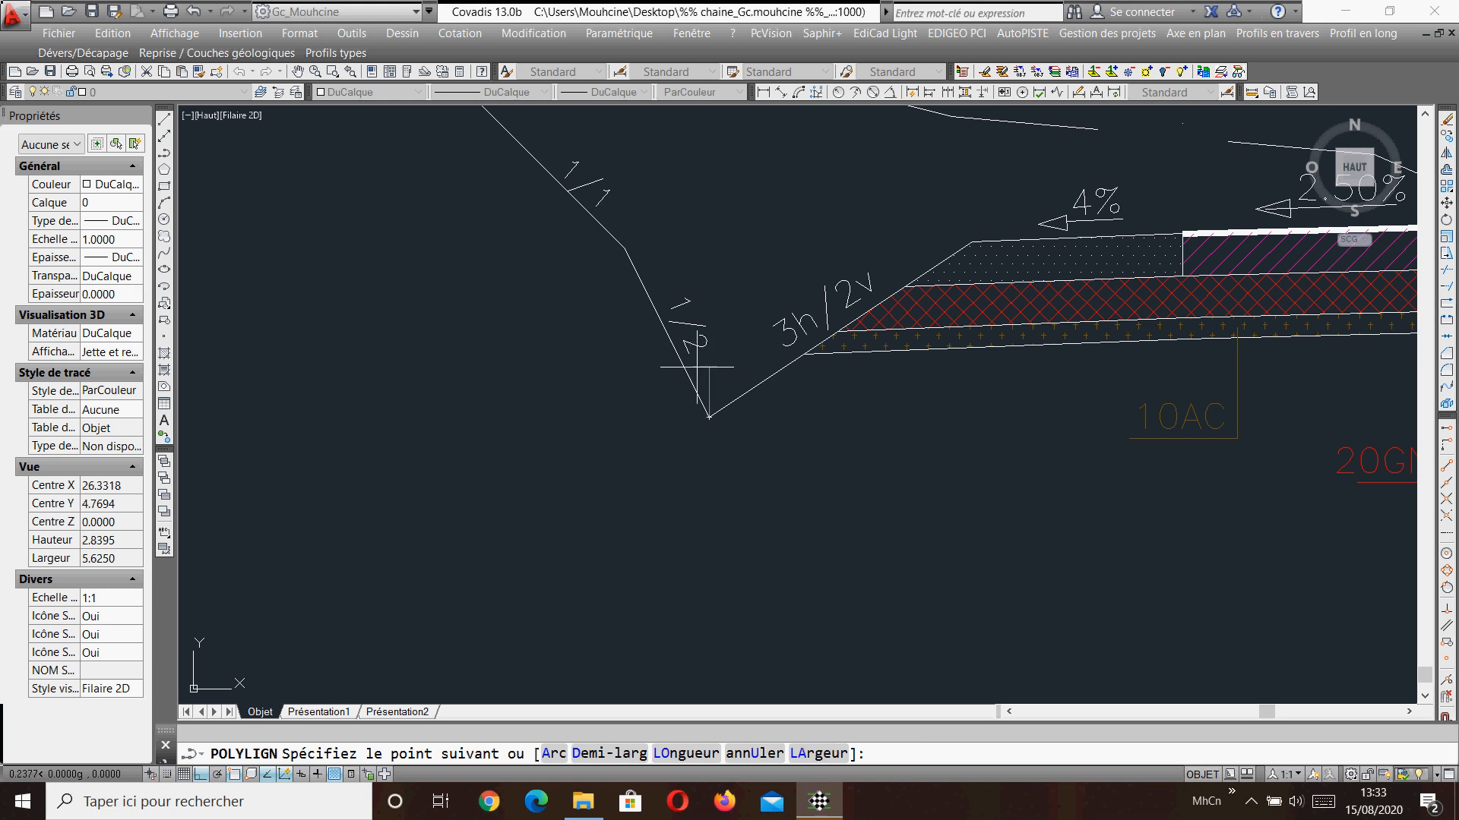
pyautogui.press('Escape')
# Draw a temporary polyline from the junction of the 1/2 and 1/1 slopes, 1 horizontally outward and 1 straight up, and delete it.
pyautogui.scroll(-3, 682, 350)
pyautogui.scroll(3, 714, 362)
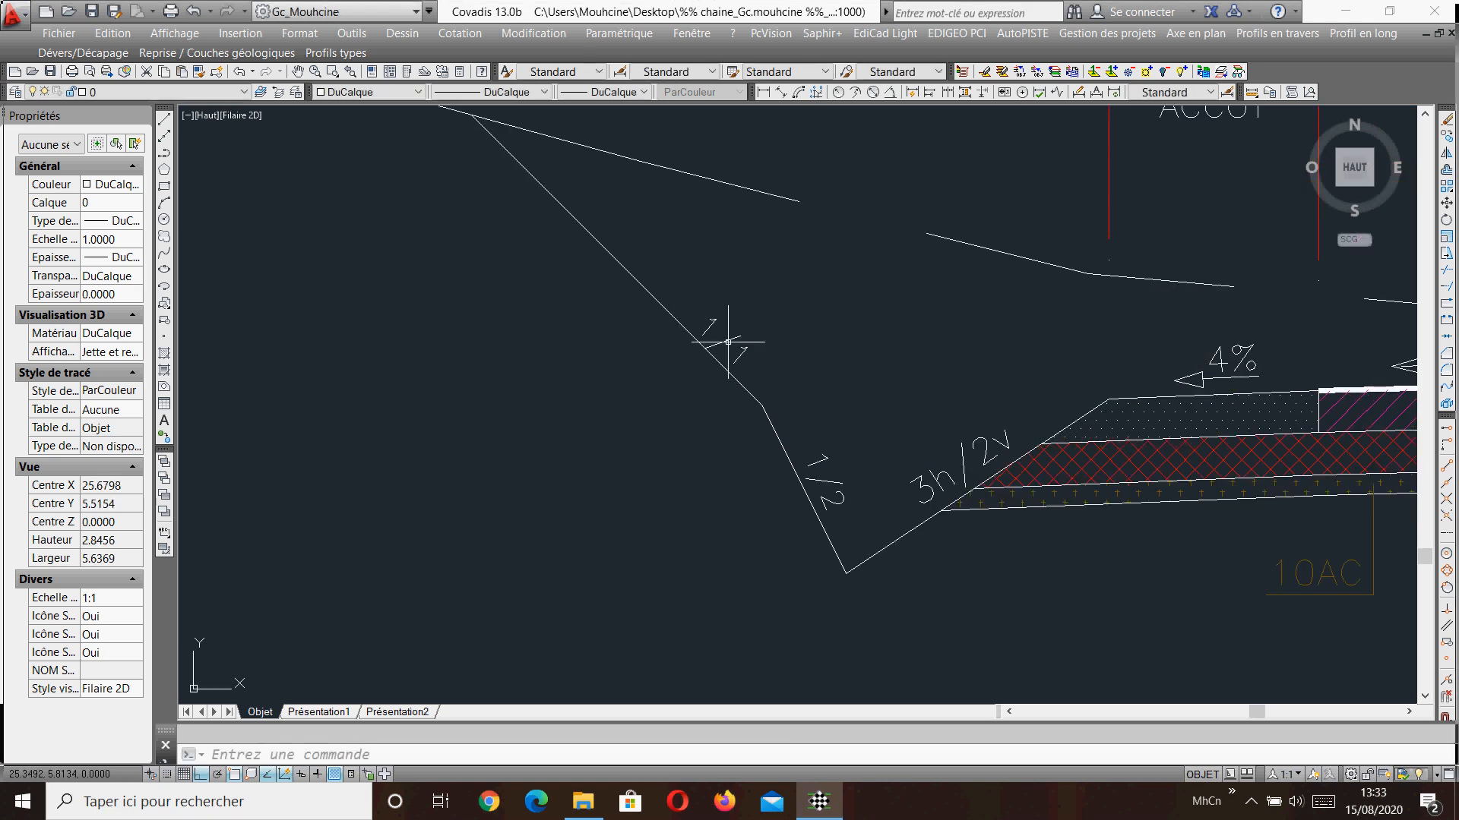
pyautogui.press('Return')
pyautogui.click(762, 403)
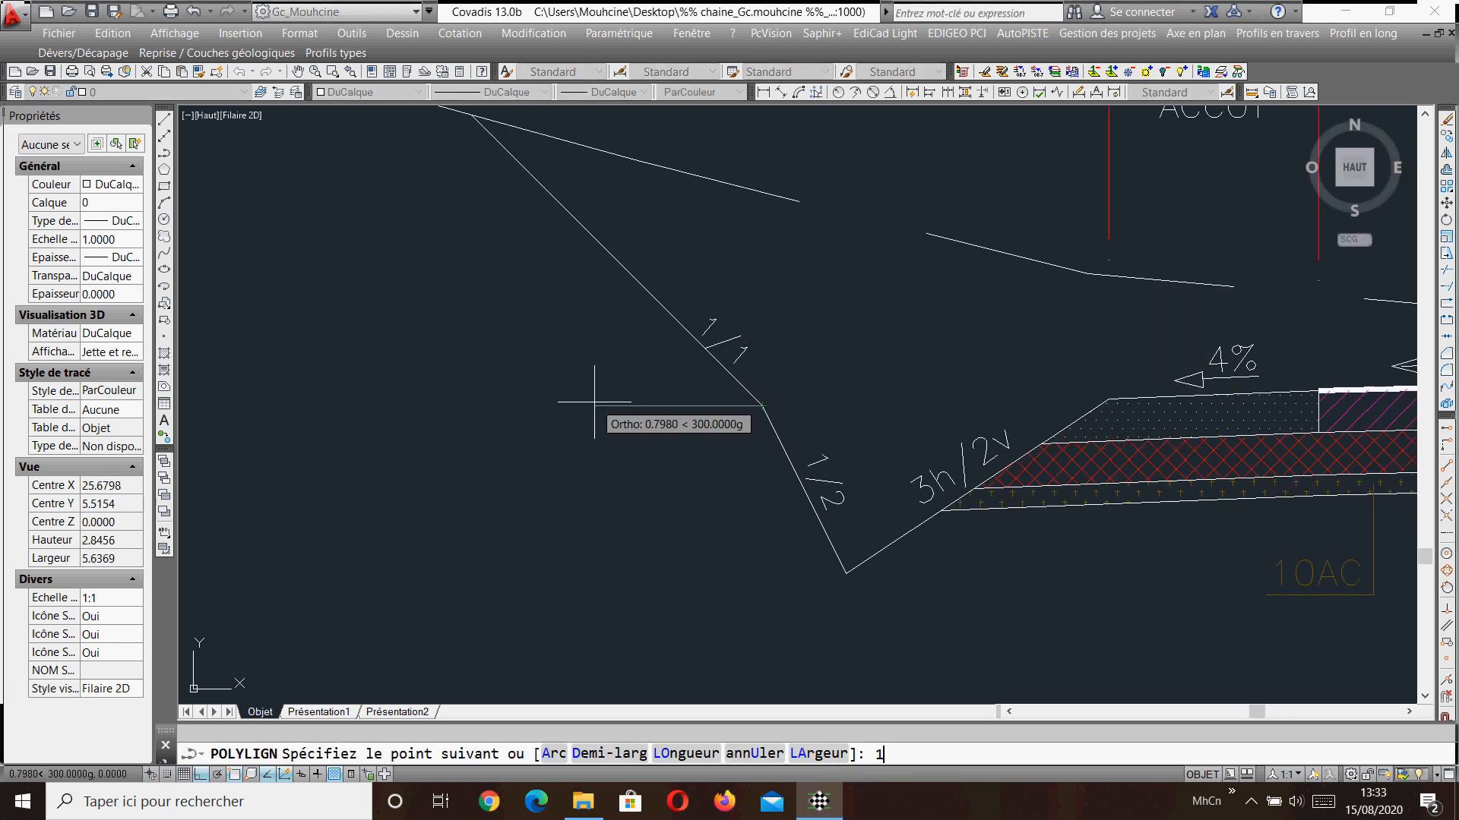
pyautogui.write('1')
pyautogui.press('Return')
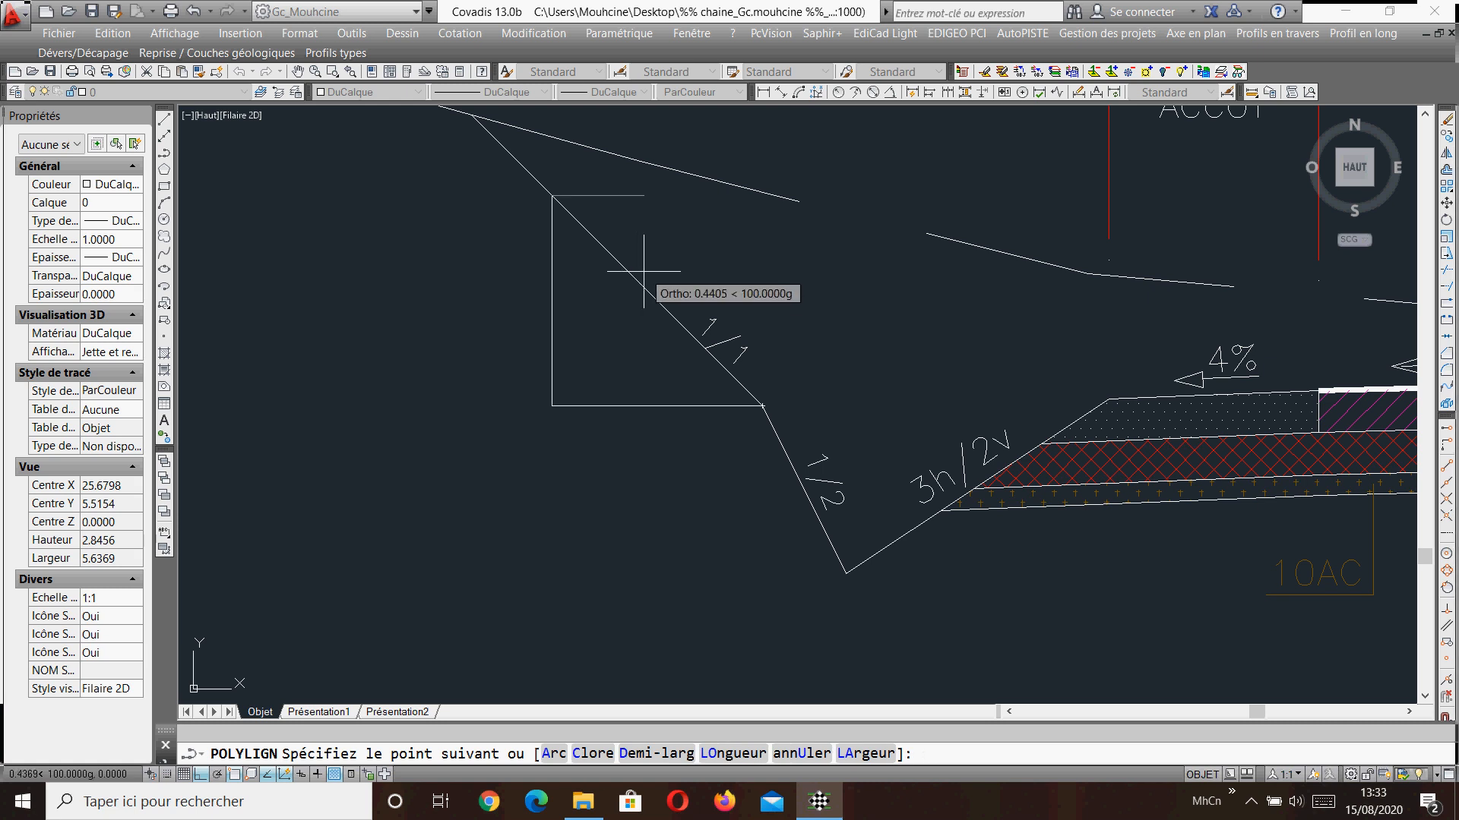
pyautogui.press('Return')
pyautogui.click(587, 287)
pyautogui.click(522, 357)
pyautogui.press('Delete')
# Copy the reference's framed PROFIL EN TRAVERS TYPE title to above the new section's 4.00 CHAUSSEE dimension, with ortho off.
pyautogui.scroll(-2, 742, 420)
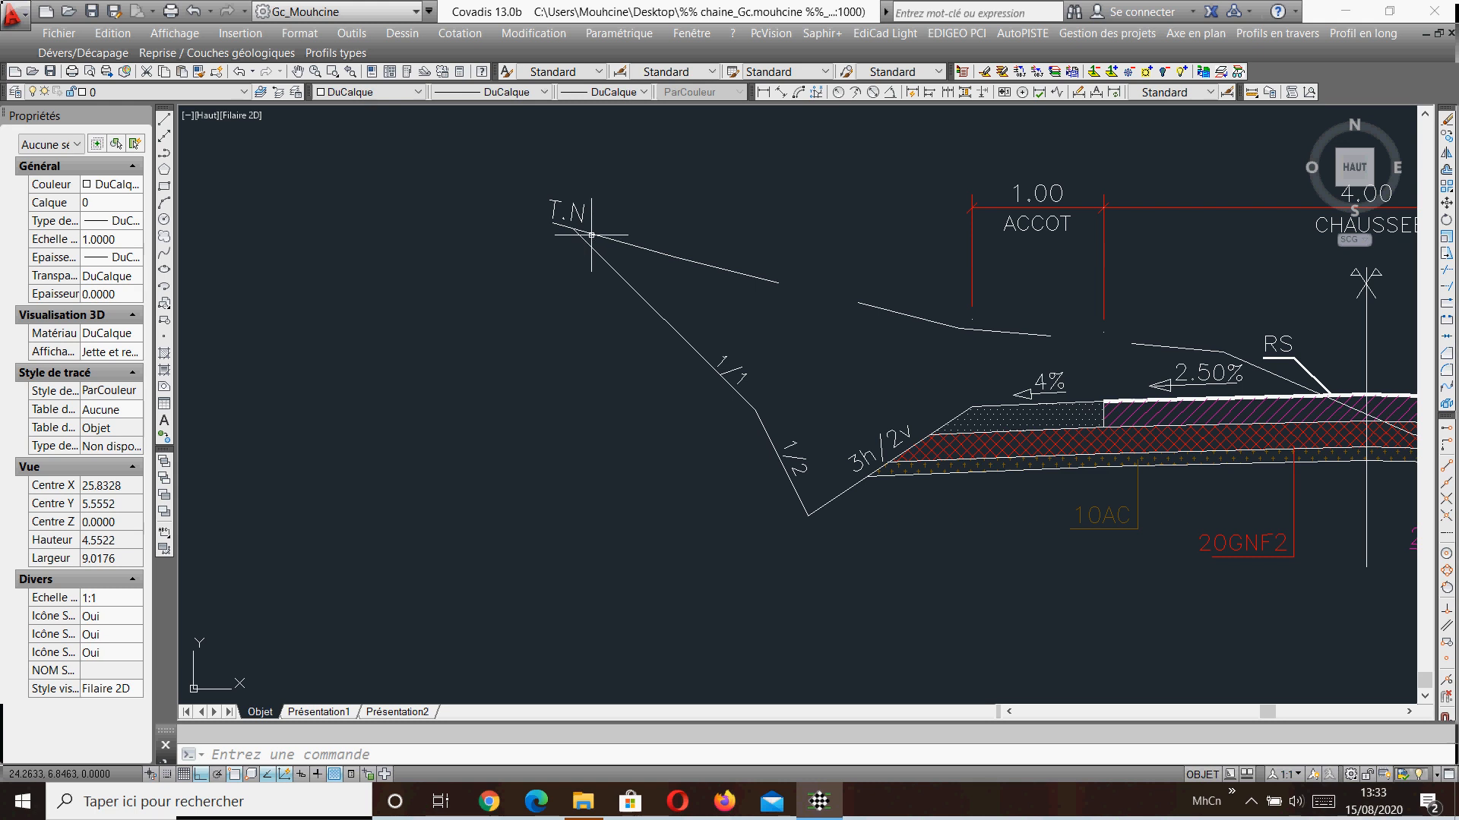
pyautogui.scroll(-3, 657, 272)
pyautogui.moveTo(613, 279)
pyautogui.mouseDown(button='middle')
pyautogui.moveTo(923, 326)
pyautogui.moveTo(1029, 366)
pyautogui.mouseUp(button='middle')
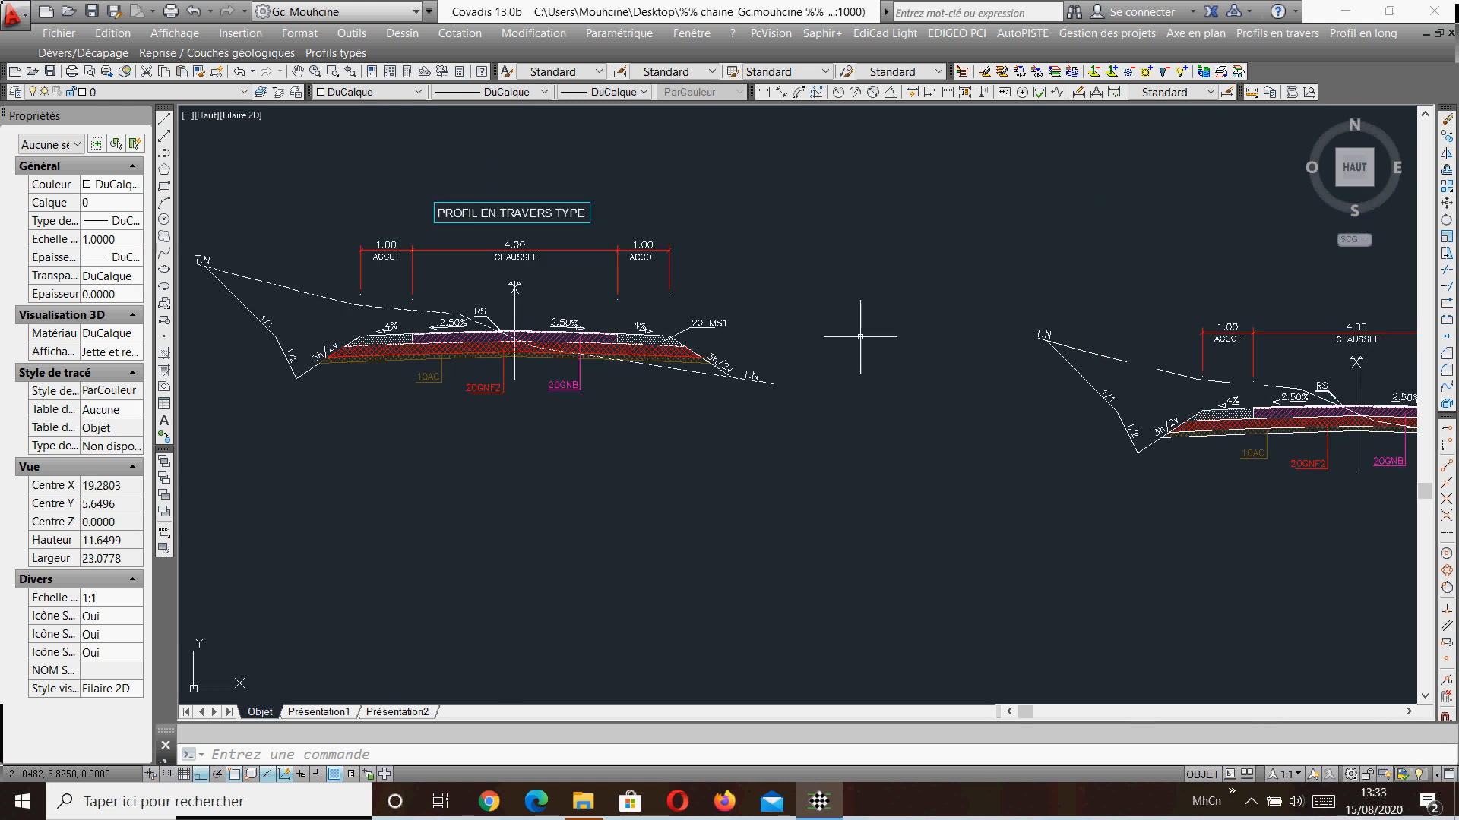
pyautogui.moveTo(530, 308); pyautogui.dragTo(597, 330, button='middle')
pyautogui.click(620, 188)
pyautogui.click(596, 254)
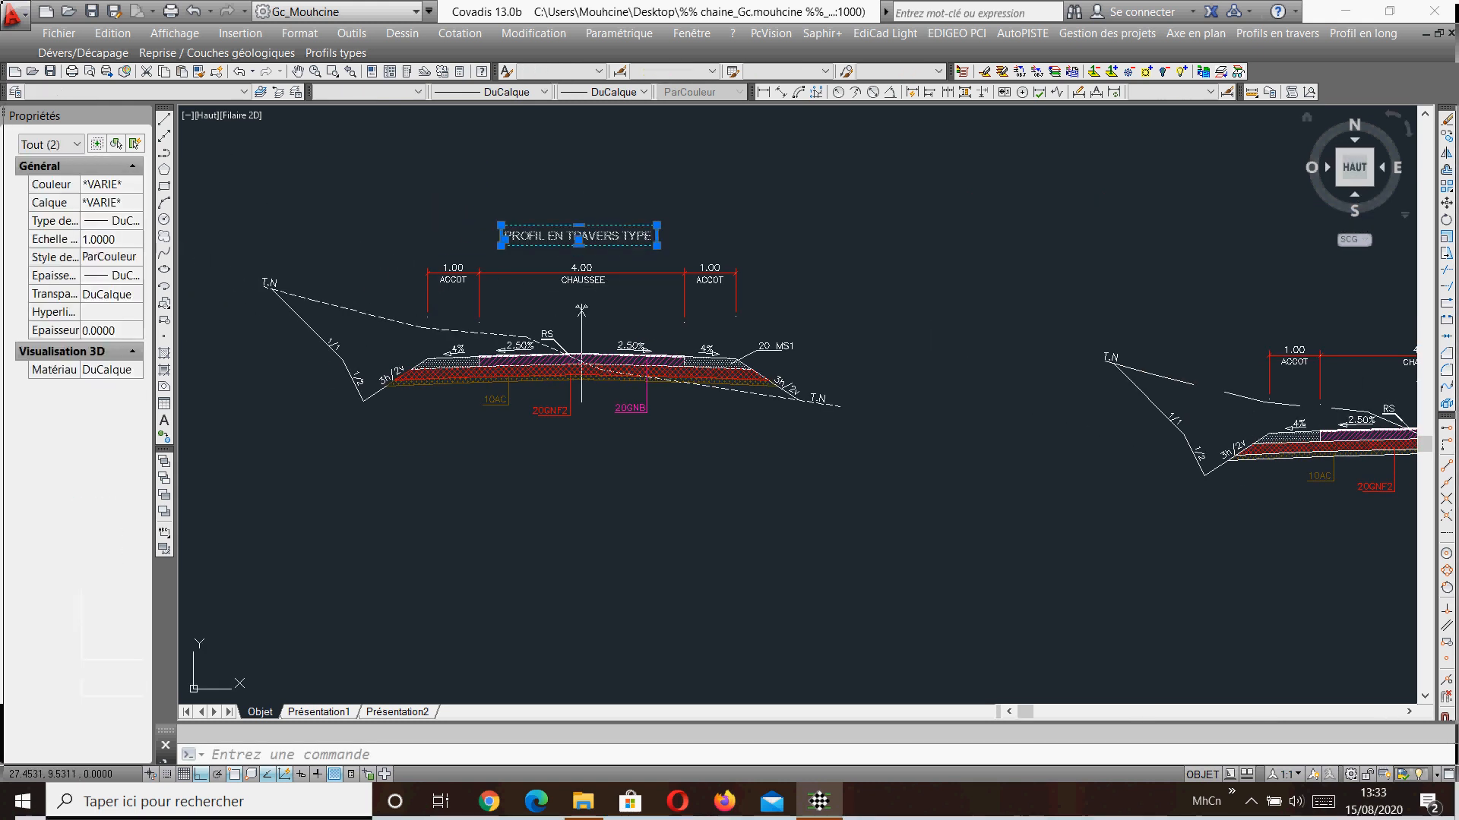
pyautogui.click(1447, 136)
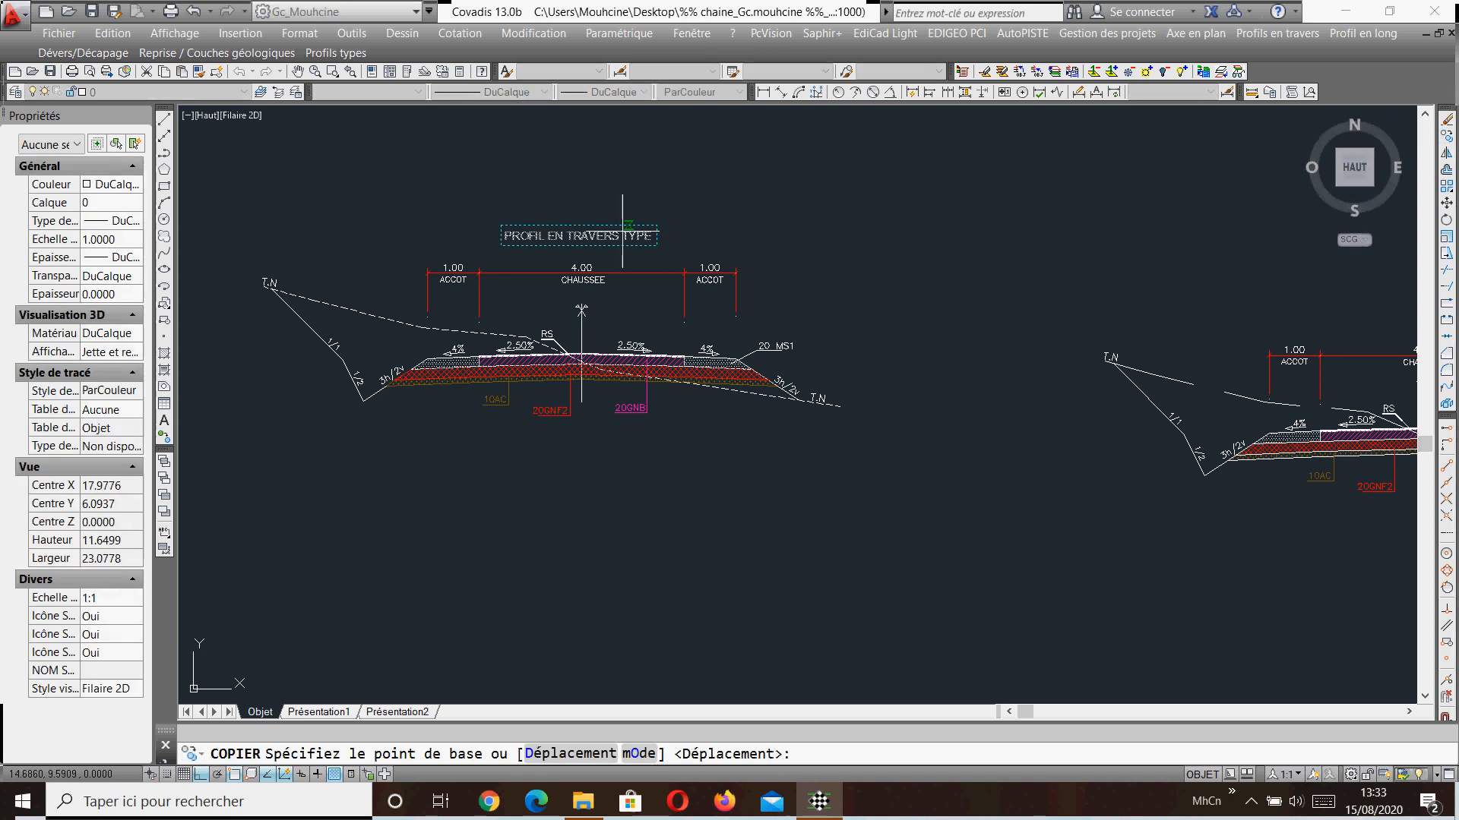
pyautogui.click(580, 245)
pyautogui.scroll(-2, 465, 309)
pyautogui.moveTo(817, 359); pyautogui.dragTo(808, 364, button='middle')
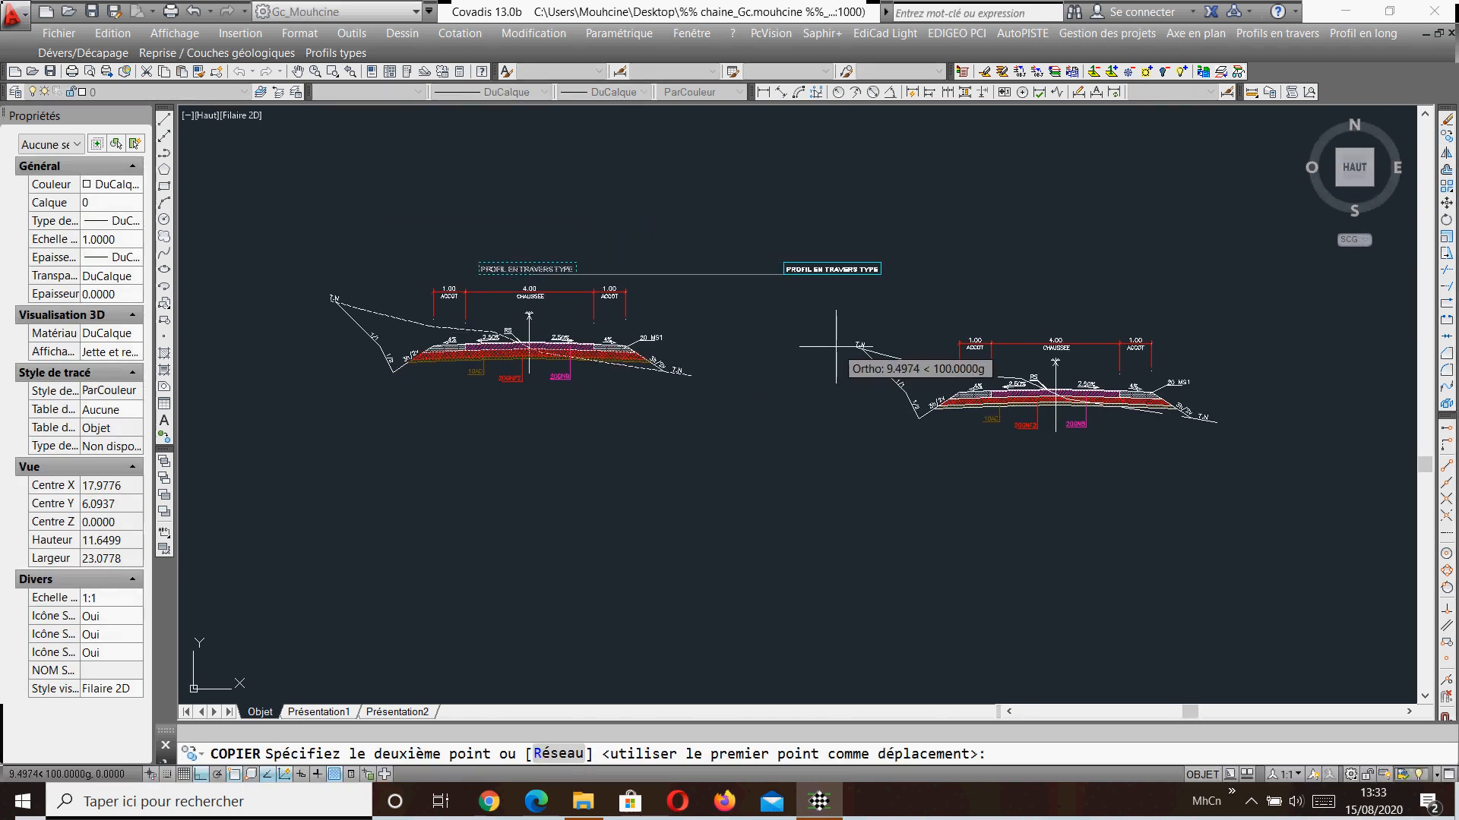
pyautogui.press('F8')
pyautogui.scroll(6, 1078, 315)
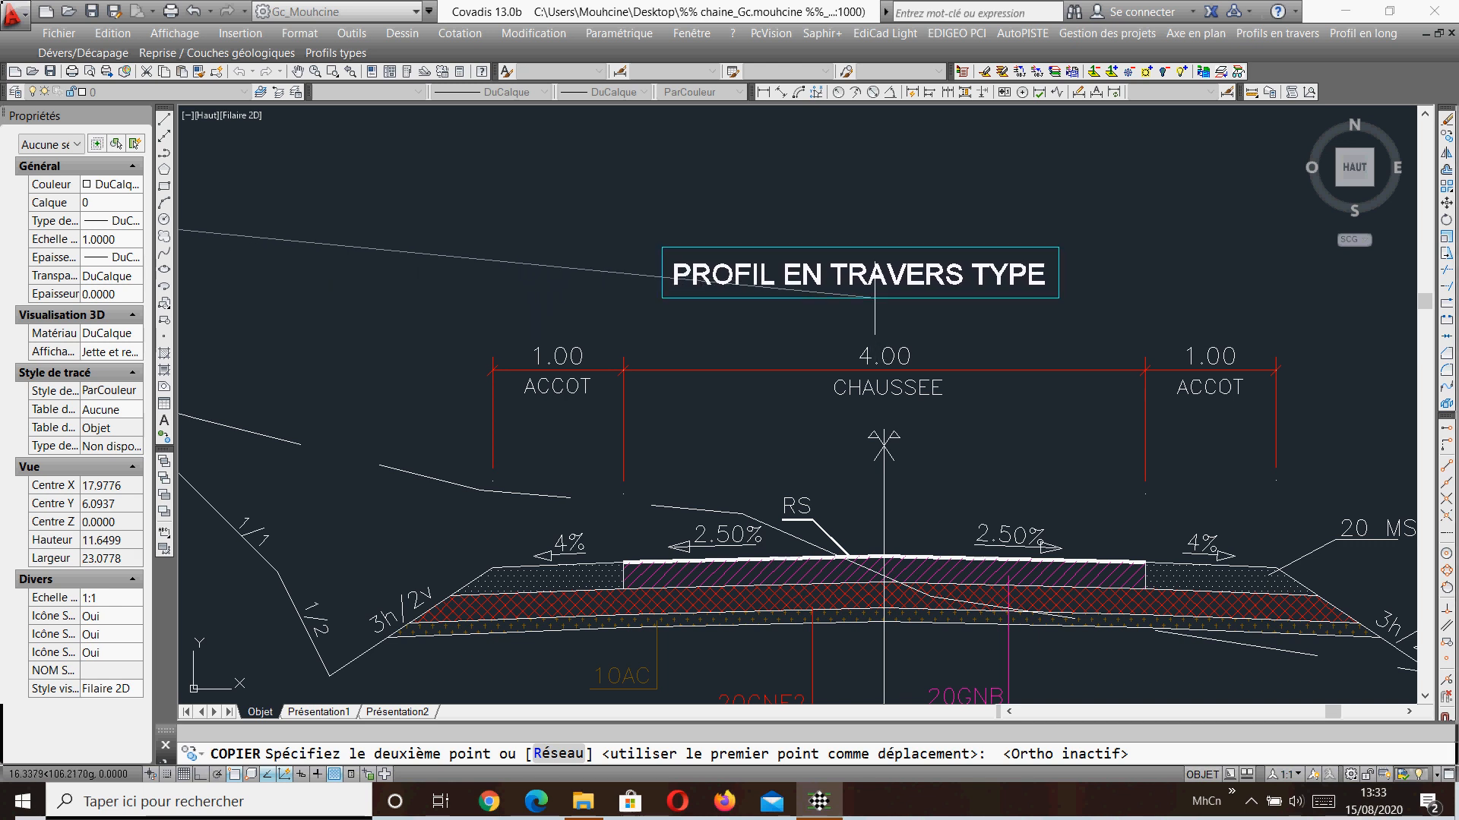
pyautogui.click(931, 291)
pyautogui.scroll(-2, 931, 291)
pyautogui.press('Escape')
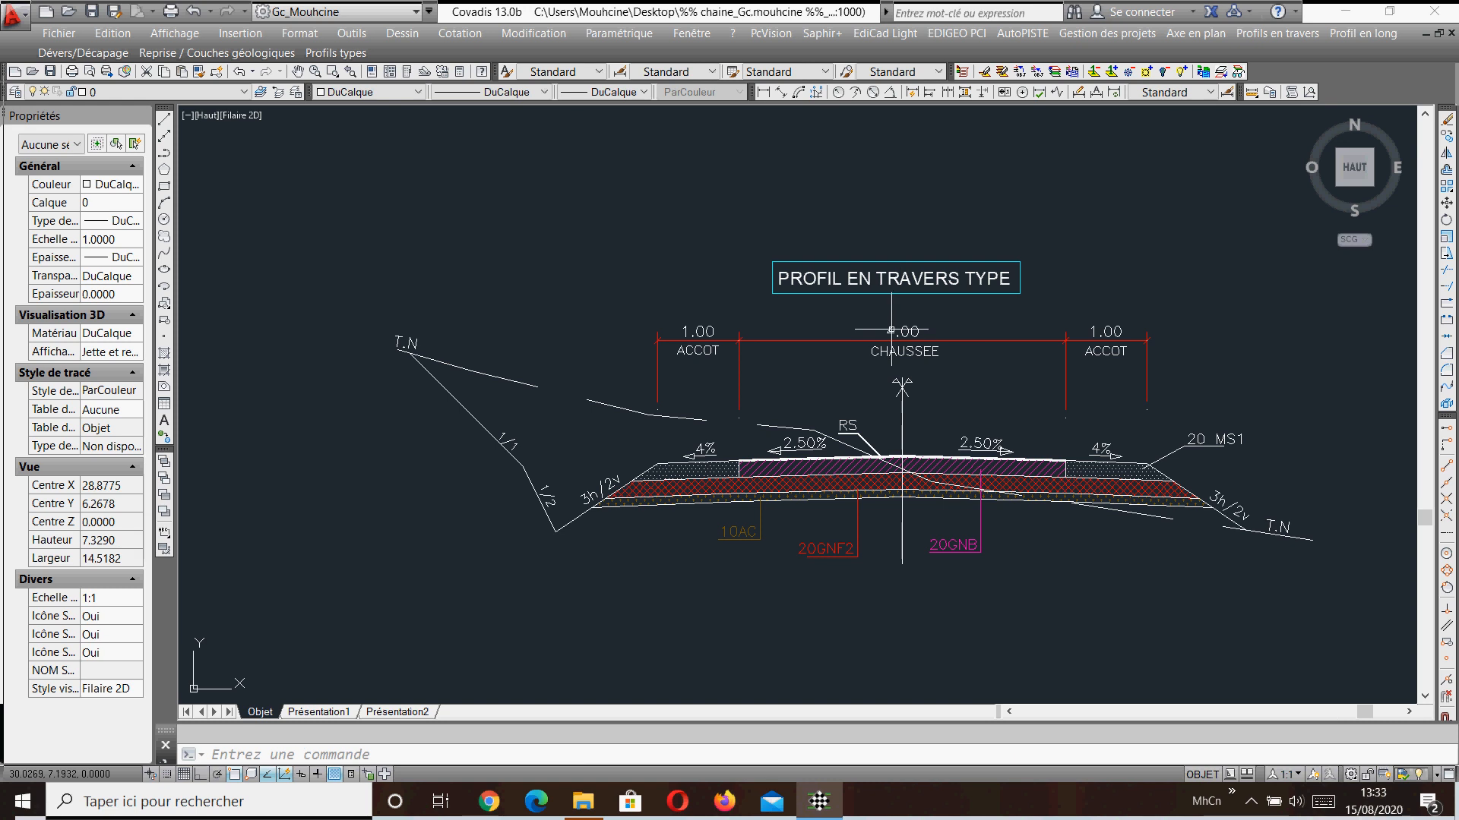
# Examine the new cross-section's title, dimensions, pavement layers, crossfalls, slopes and natural-ground line.
pyautogui.moveTo(943, 414); pyautogui.dragTo(904, 325, button='middle')
pyautogui.moveTo(1075, 418); pyautogui.dragTo(1021, 374, button='middle')
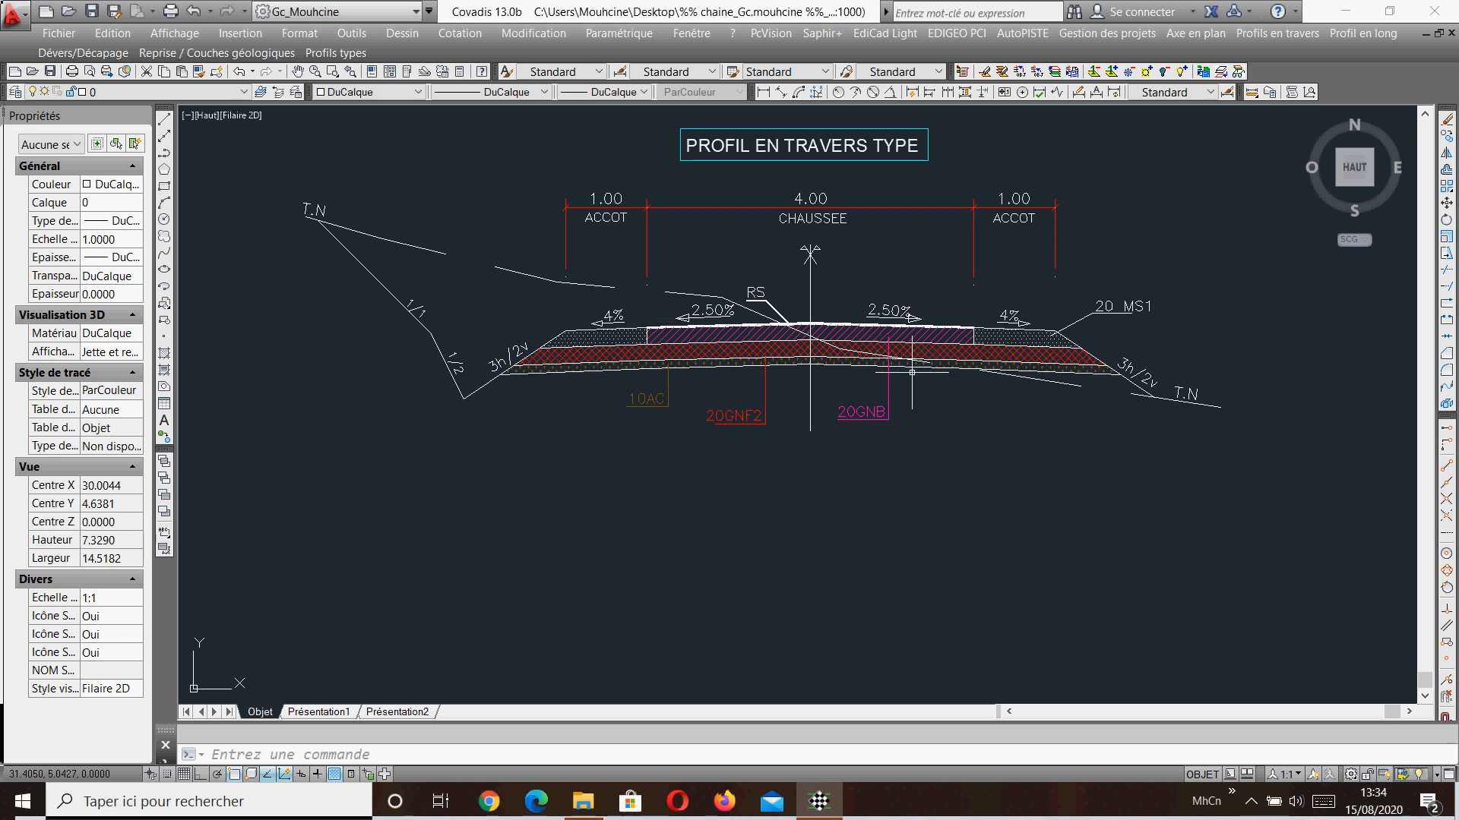
pyautogui.moveTo(936, 234); pyautogui.dragTo(938, 265, button='middle')
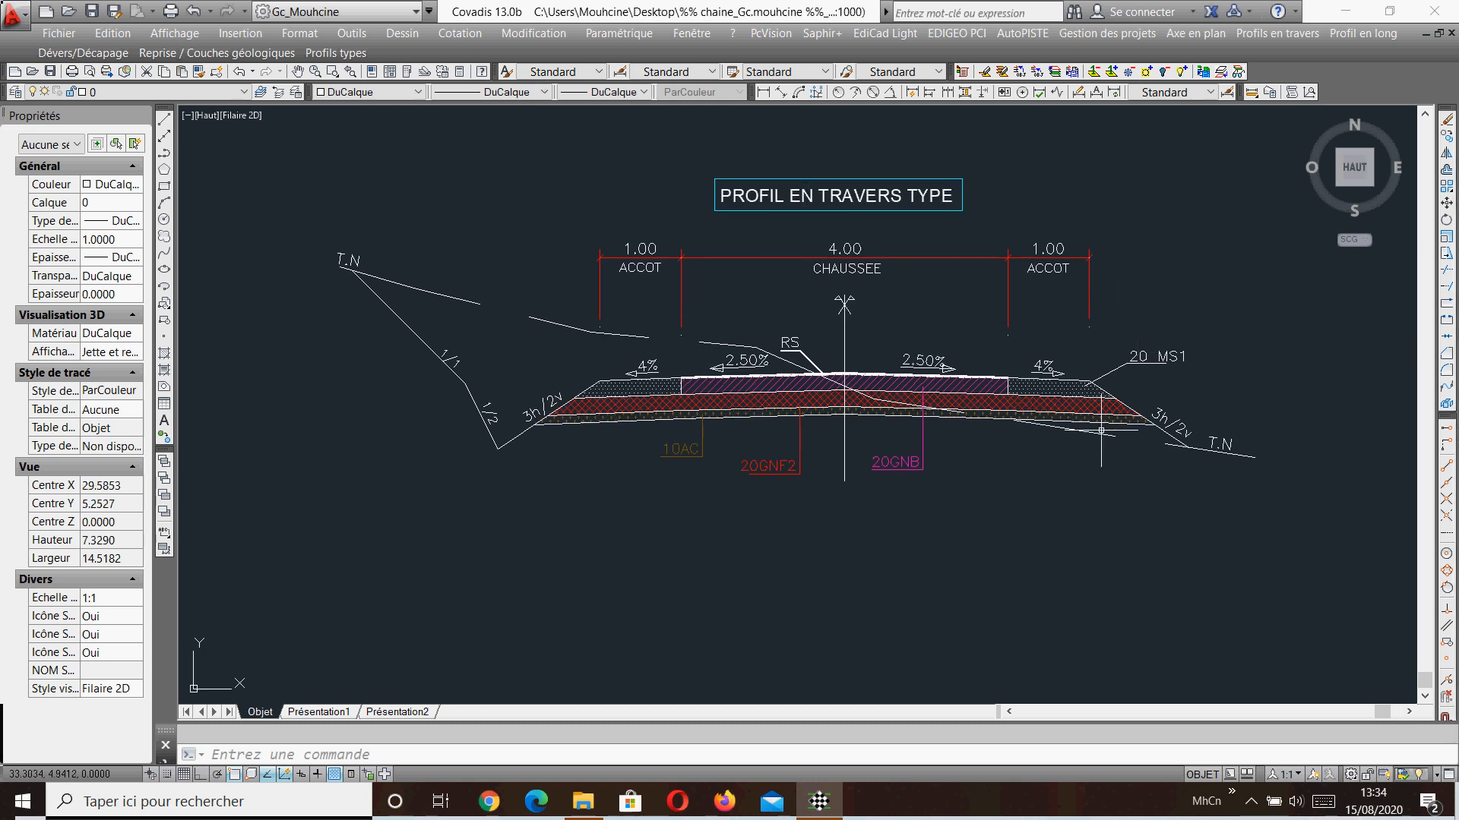
pyautogui.moveTo(571, 349); pyautogui.dragTo(702, 351, button='middle')
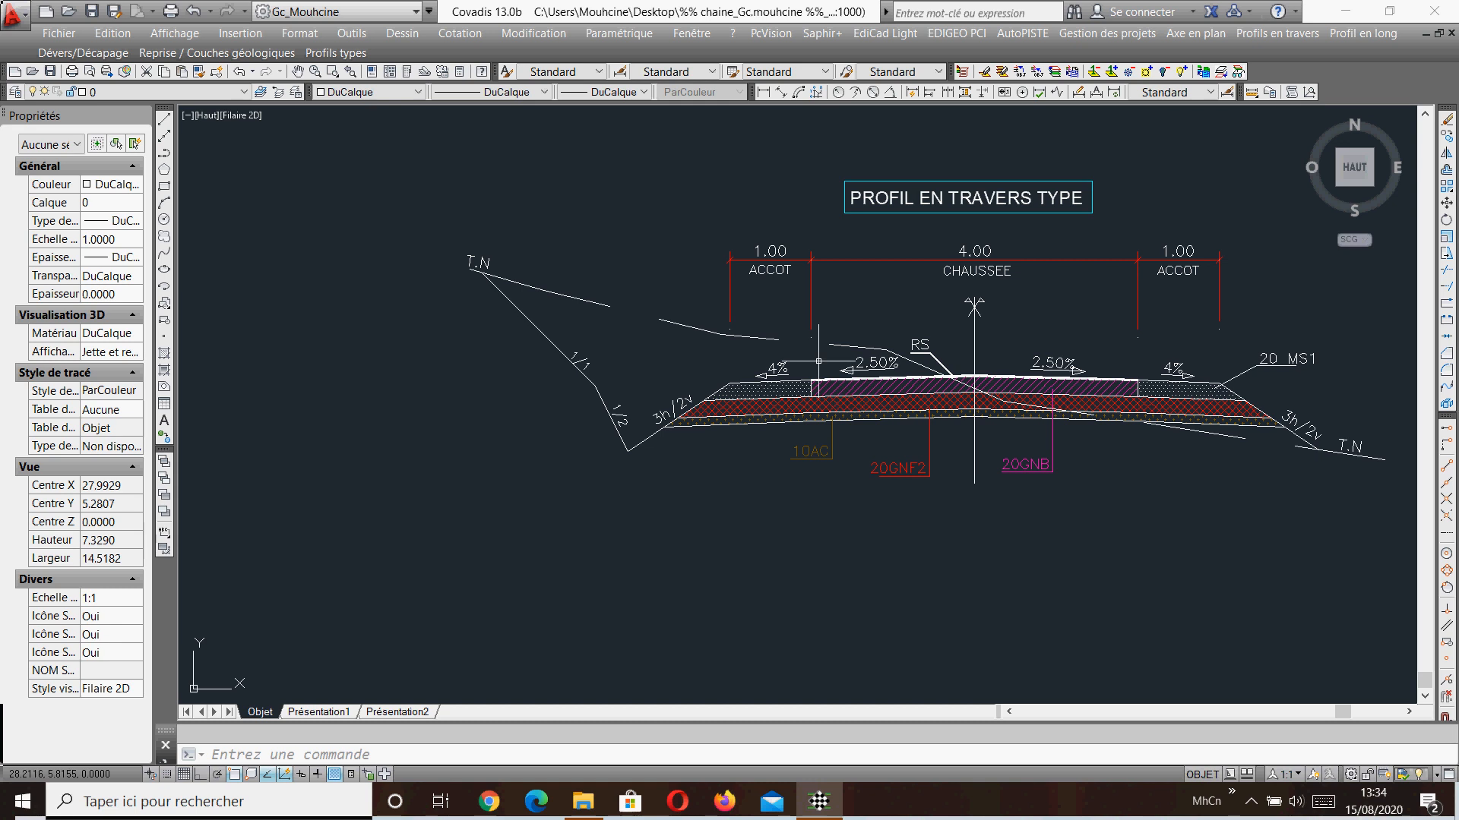
pyautogui.moveTo(818, 361); pyautogui.dragTo(669, 355, button='middle')
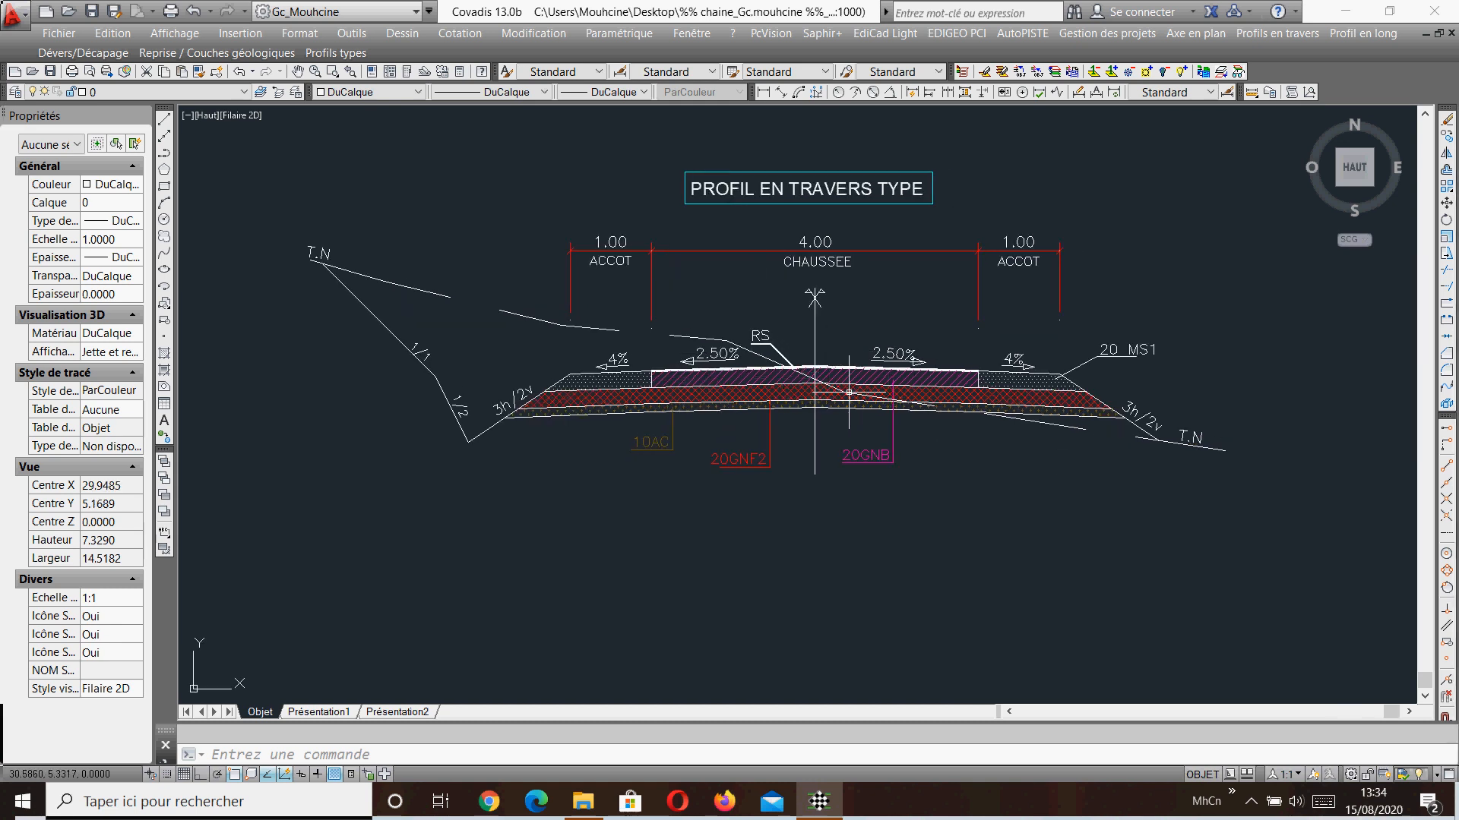
pyautogui.moveTo(423, 300); pyautogui.dragTo(711, 337, button='middle')
pyautogui.scroll(-2, 711, 337)
pyautogui.moveTo(596, 357); pyautogui.dragTo(980, 401, button='middle')
pyautogui.moveTo(706, 390); pyautogui.dragTo(458, 377, button='middle')
pyautogui.moveTo(957, 435); pyautogui.dragTo(670, 424, button='middle')
pyautogui.scroll(6, 741, 410)
pyautogui.scroll(-4, 806, 379)
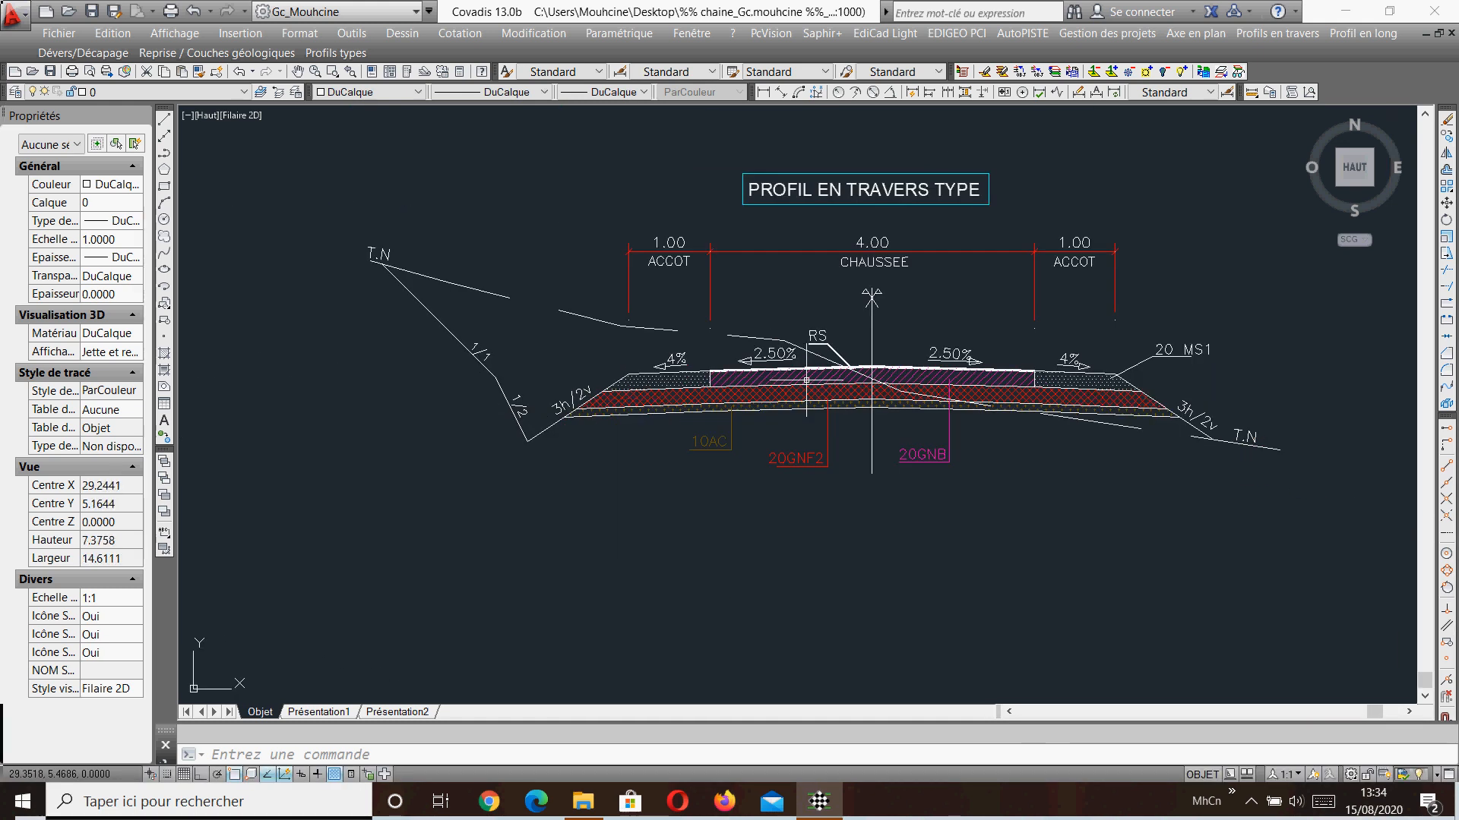
pyautogui.moveTo(806, 380); pyautogui.dragTo(748, 370, button='middle')
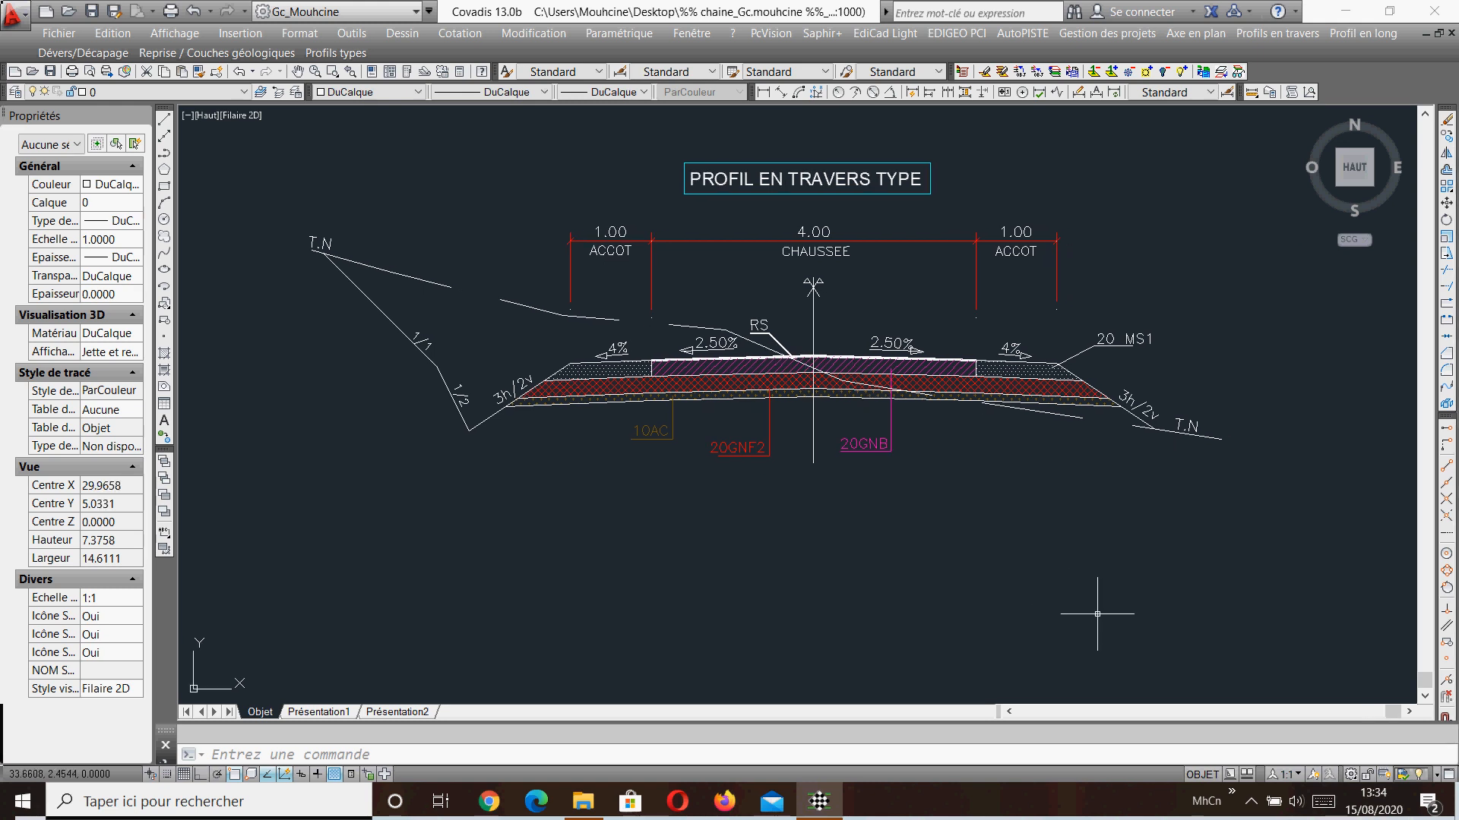
pyautogui.click(1251, 801)
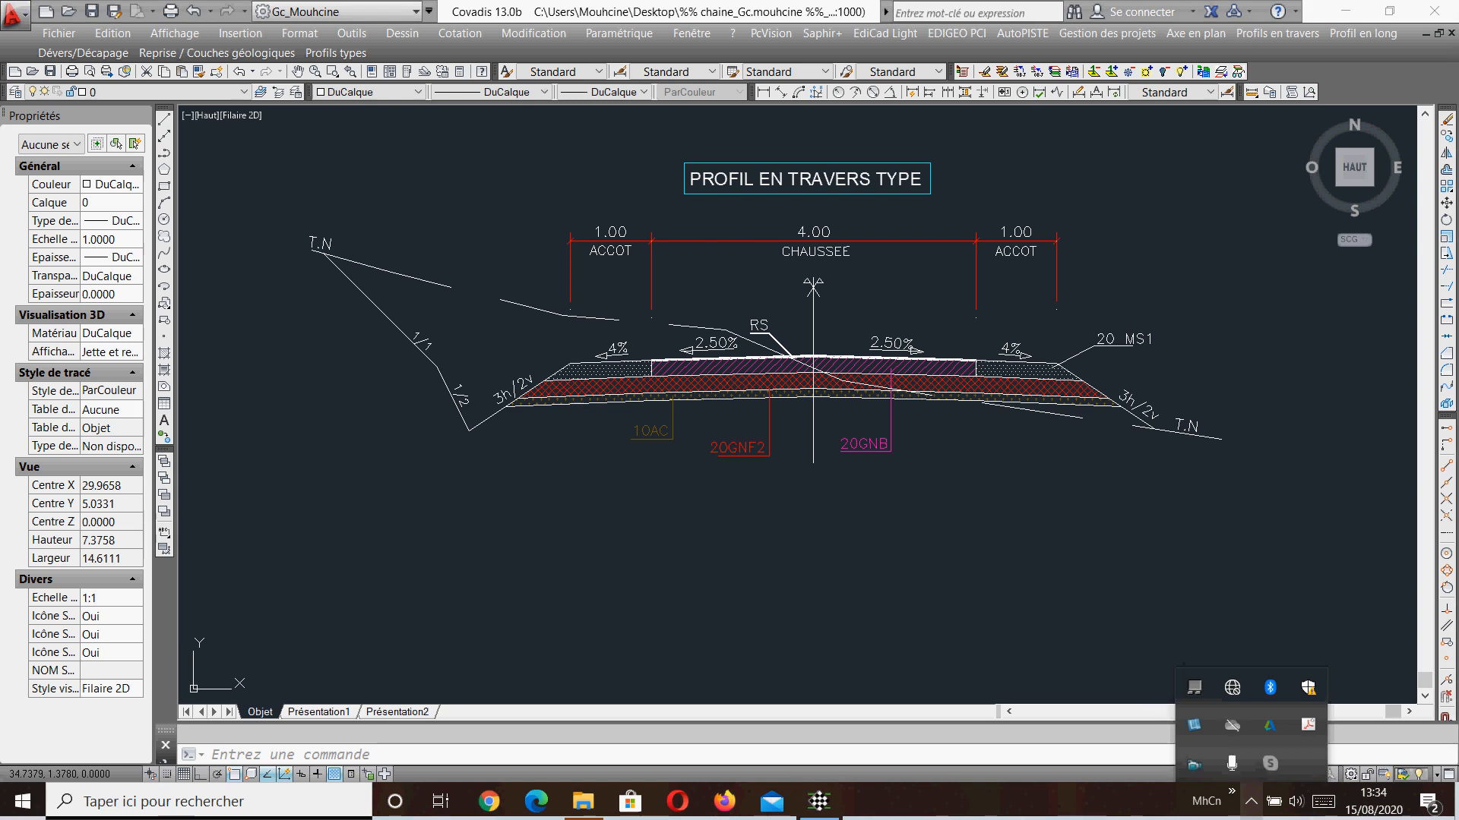